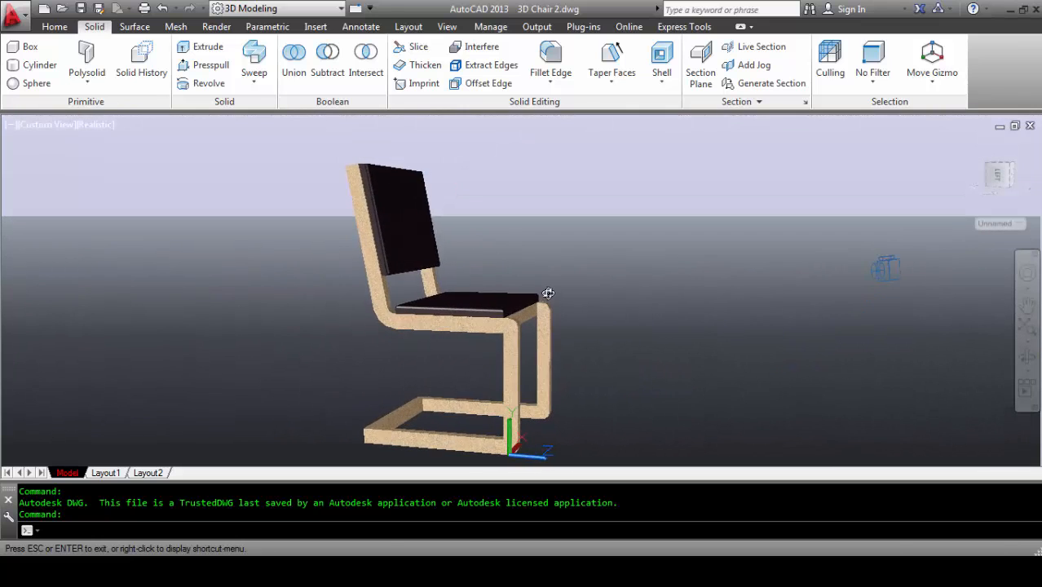
Step: Examine the finished 3D chair's frame, seat and backrest from several angles and distances
scroll(522, 290, "up", 5)
scroll(494, 272, "down", 3)
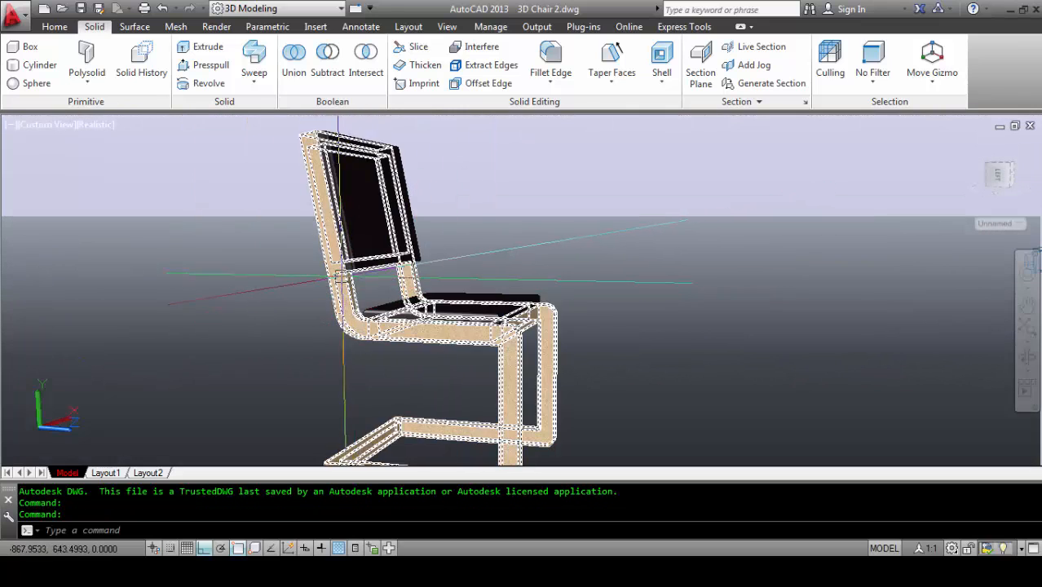
middle_click_drag(341, 277, 482, 305, "shift")
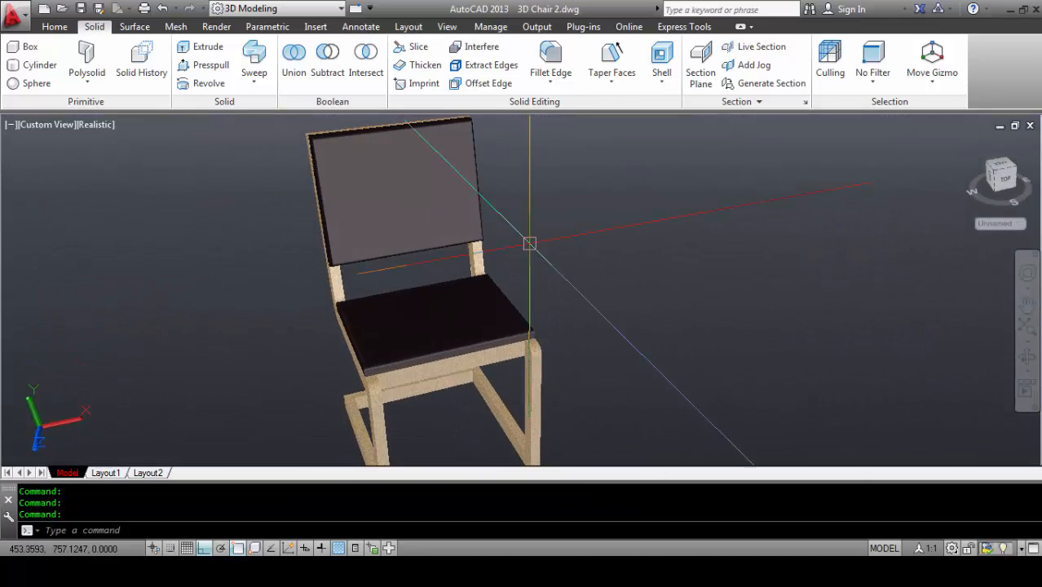
scroll(530, 244, "down", 3)
scroll(451, 327, "up", 3)
scroll(451, 302, "up", 5)
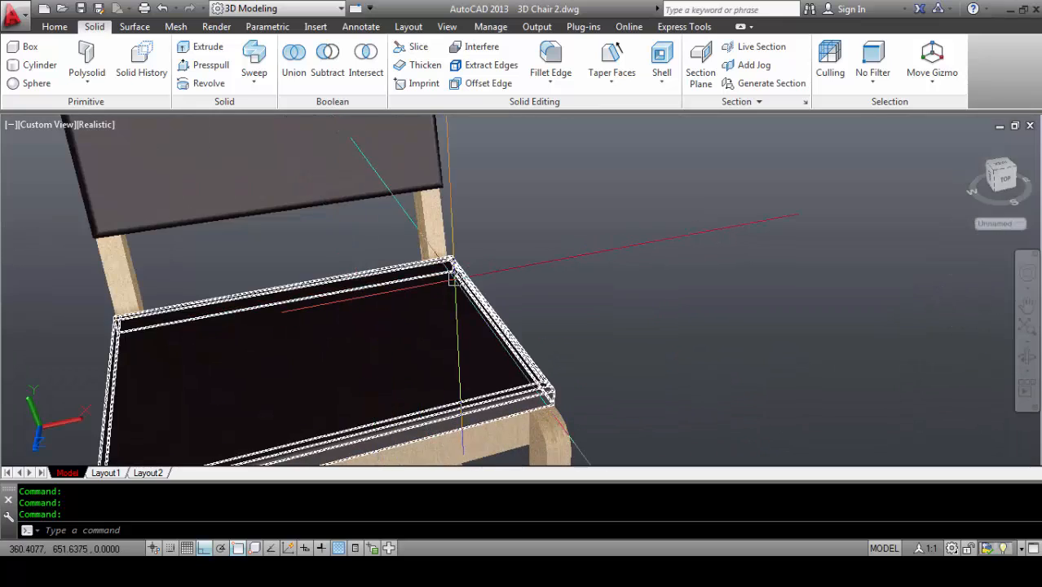
scroll(305, 318, "down", 5)
scroll(329, 315, "up", 4)
middle_click_drag(305, 318, 414, 289, "shift")
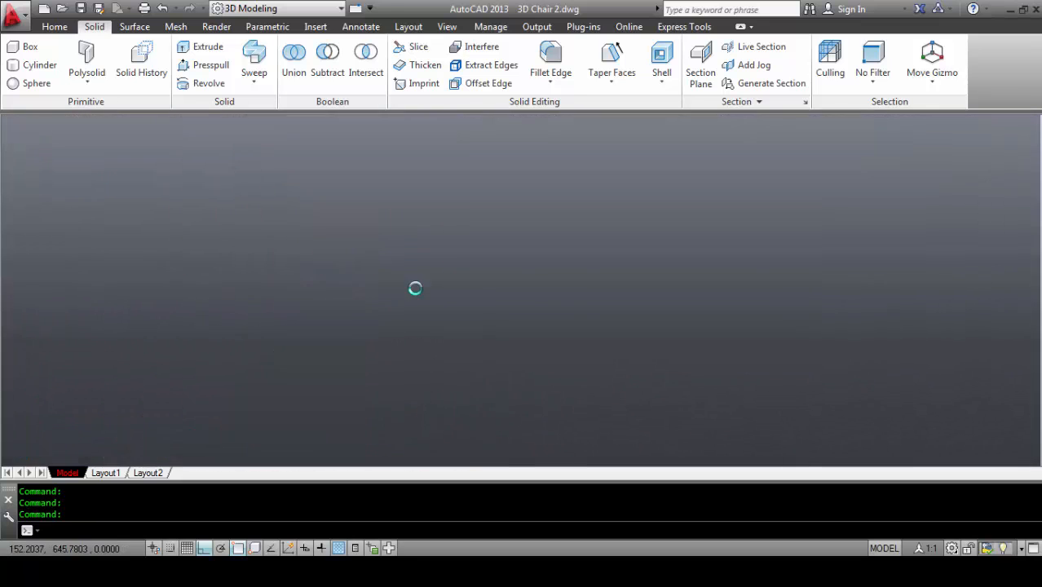
scroll(557, 283, "down", 5)
scroll(328, 305, "up", 3)
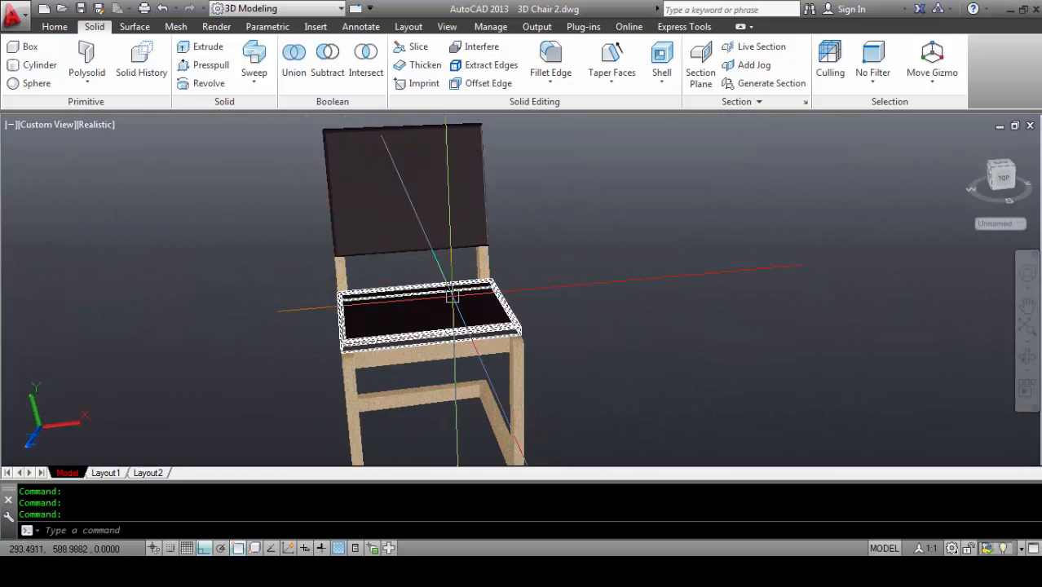
scroll(432, 302, "down", 3)
scroll(430, 303, "up", 3)
scroll(355, 310, "up", 3)
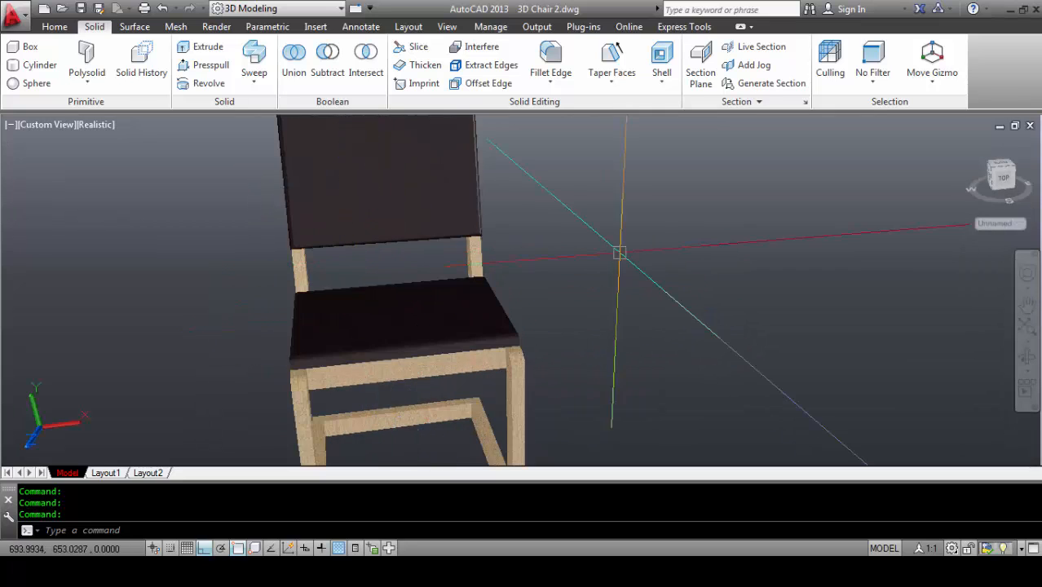
scroll(485, 278, "down", 3)
scroll(490, 281, "up", 3)
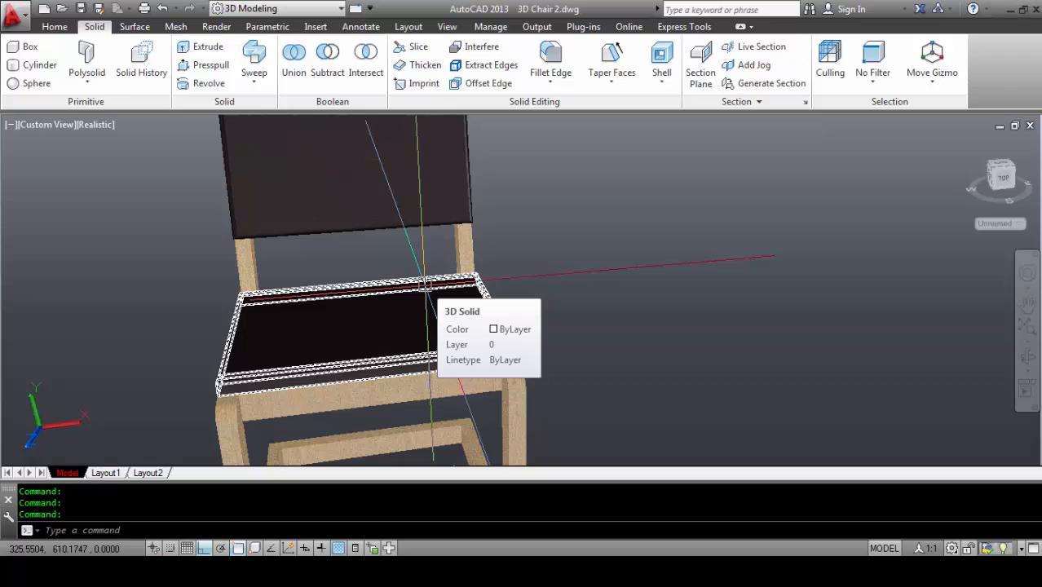
scroll(349, 204, "down", 2)
scroll(334, 231, "down", 2)
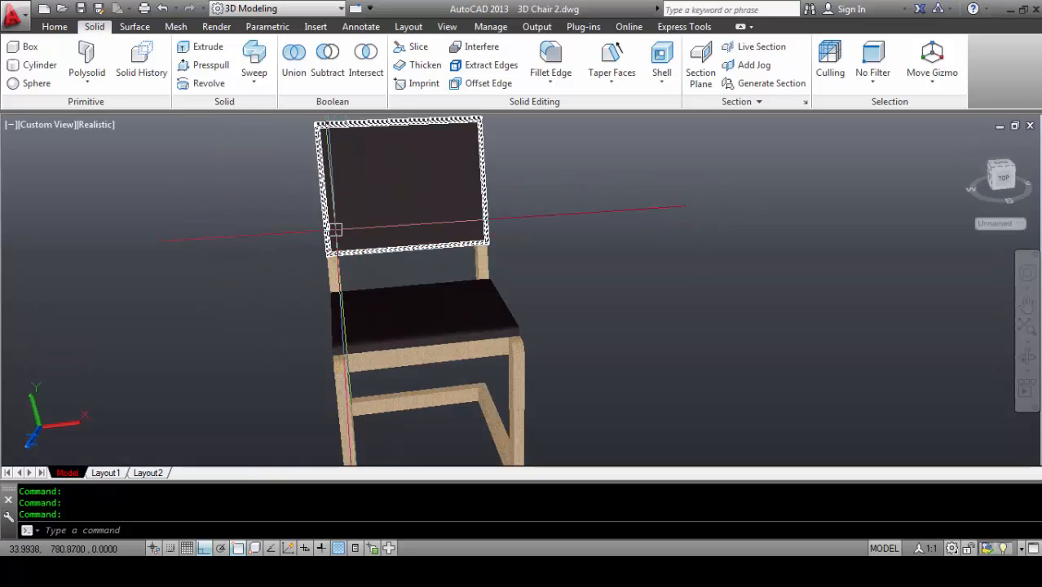
scroll(335, 231, "up", 3)
scroll(404, 249, "down", 3)
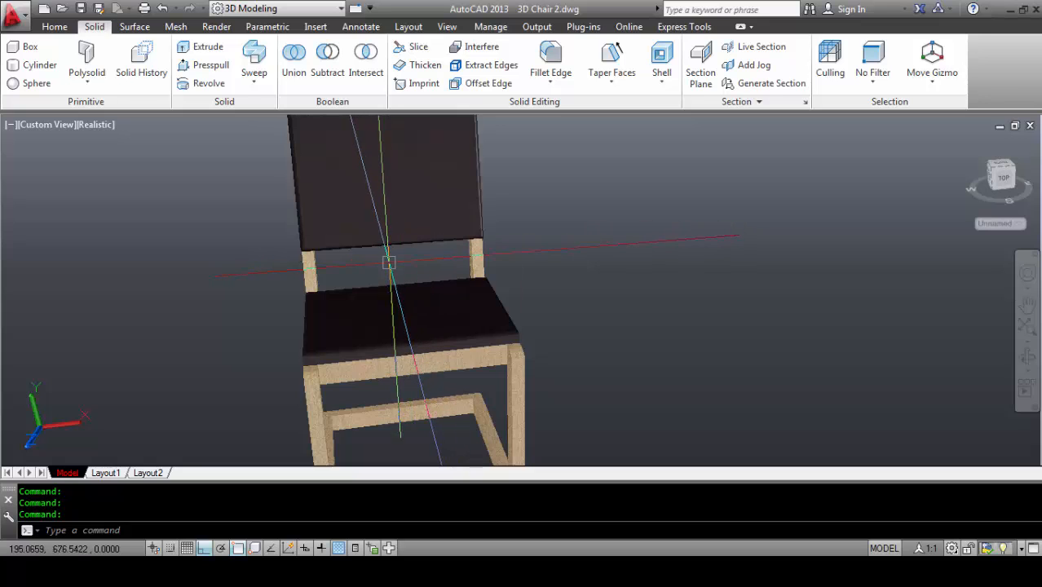
scroll(344, 244, "down", 3)
scroll(464, 292, "up", 2)
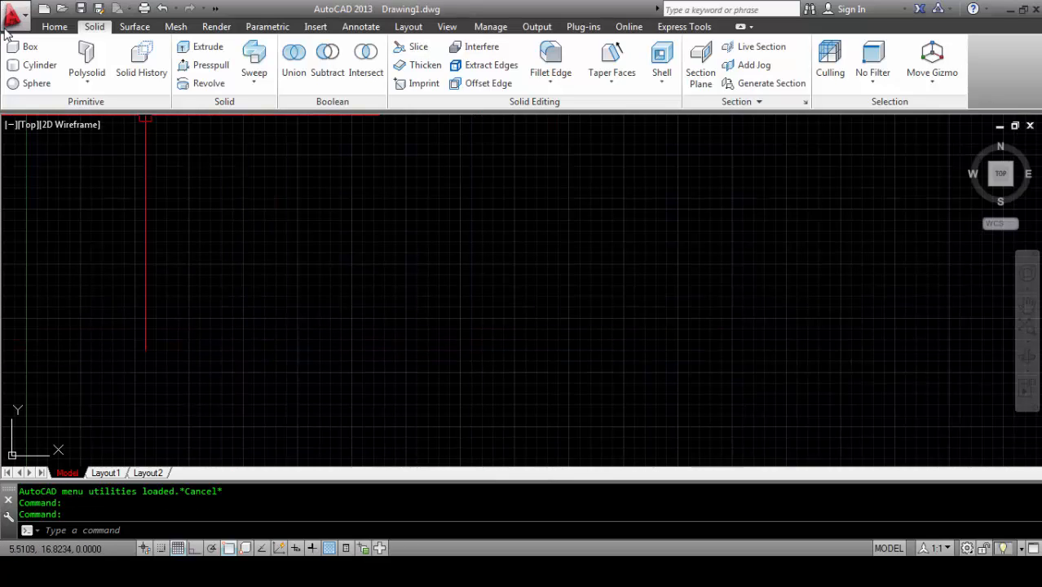
Step: In the new drawing, turn off the grid and set the insertion scale units to Millimeters
left_click(50, 27)
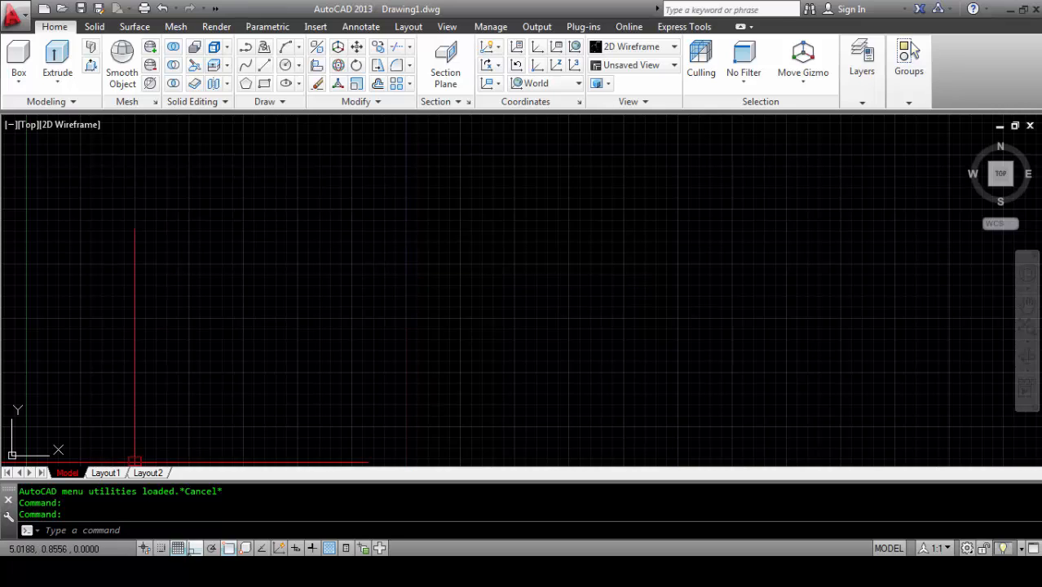
key("F7")
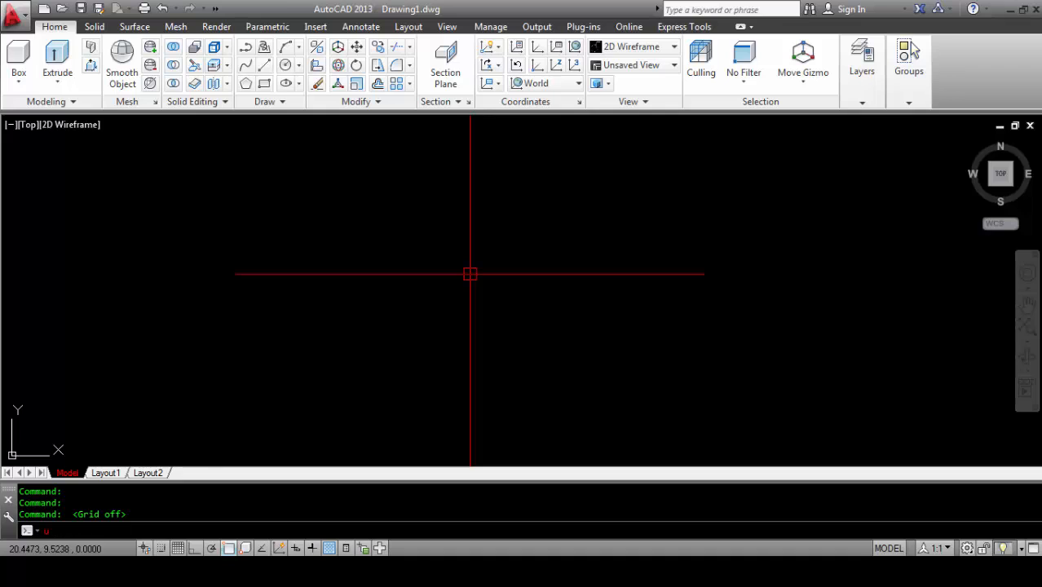
type("n")
key("Return")
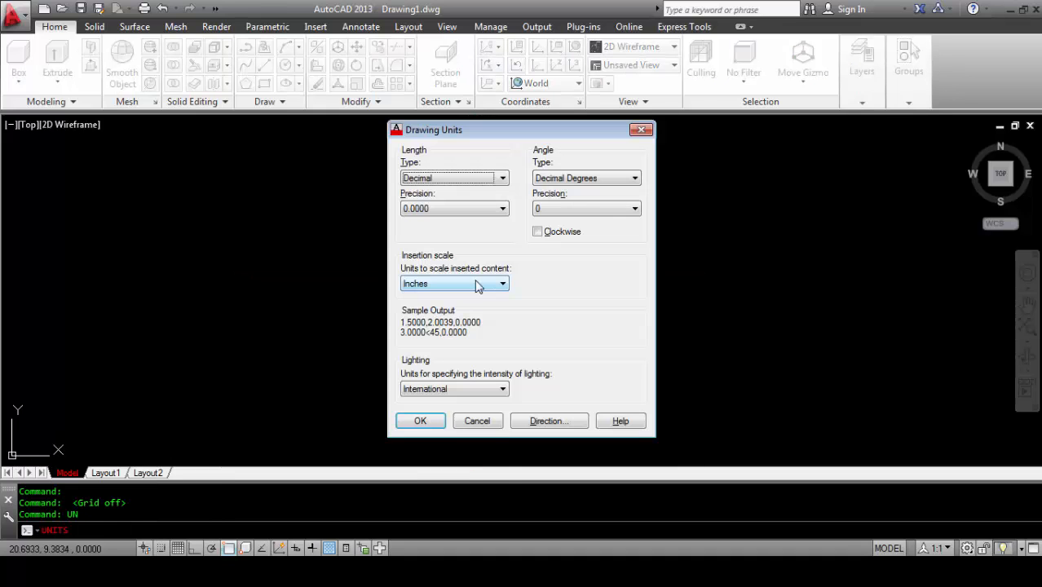
left_click(465, 285)
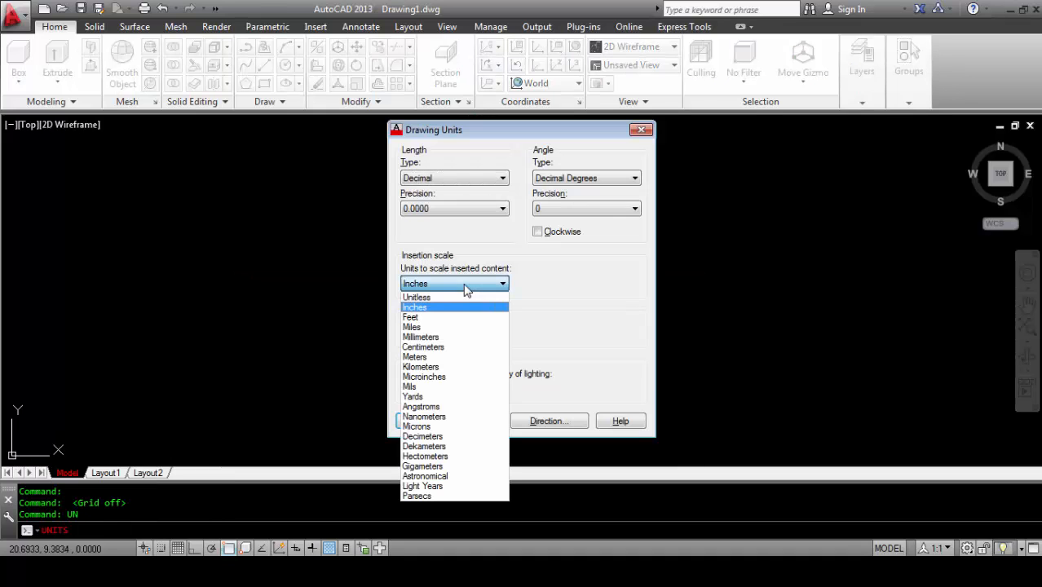
left_click(421, 337)
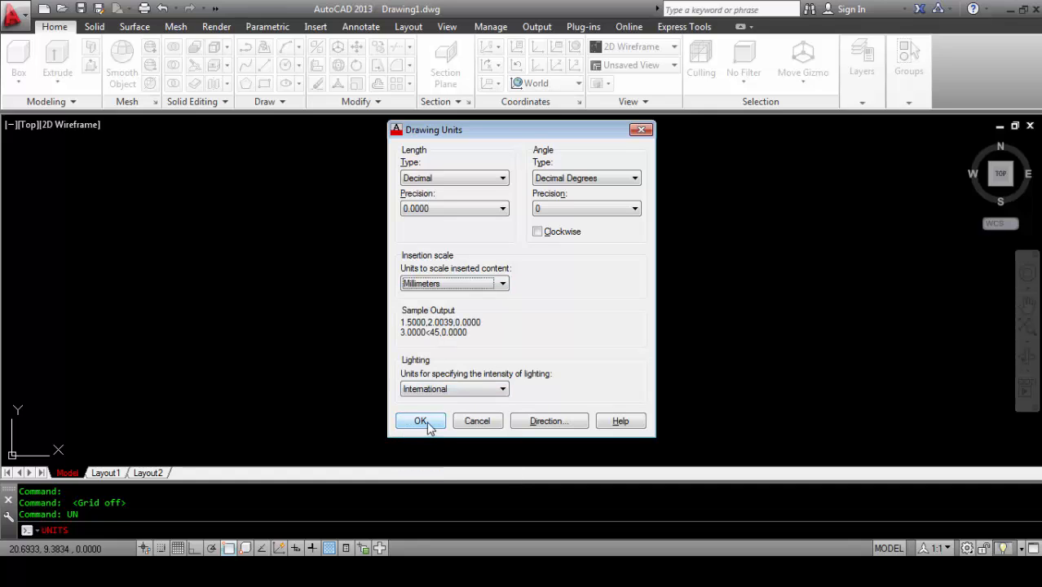
left_click(421, 420)
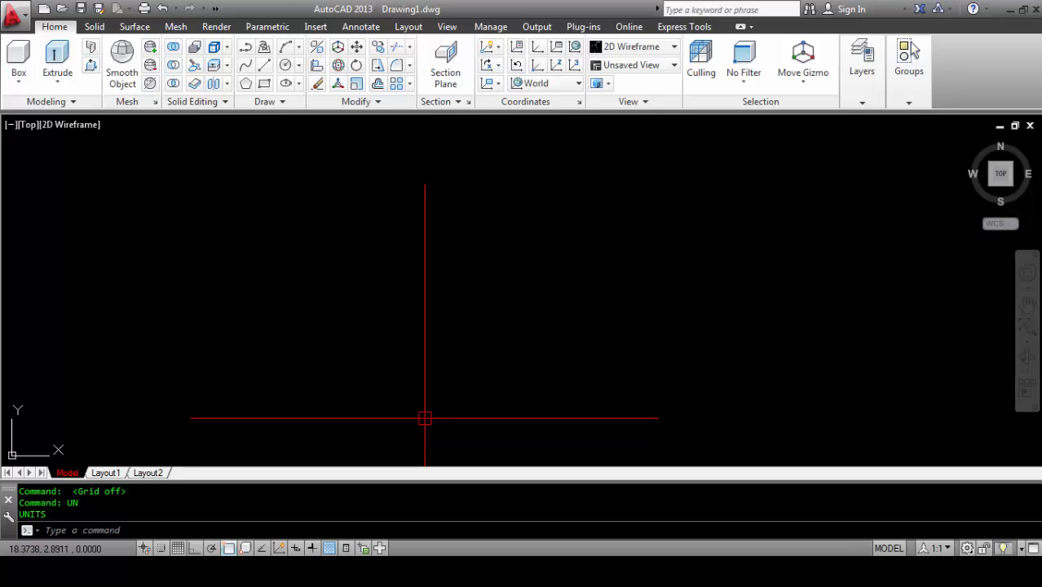
key("Escape")
key("Escape")
key("Escape")
Step: Switch the viewport from the Top view to the Left view
scroll(302, 318, "down", 2)
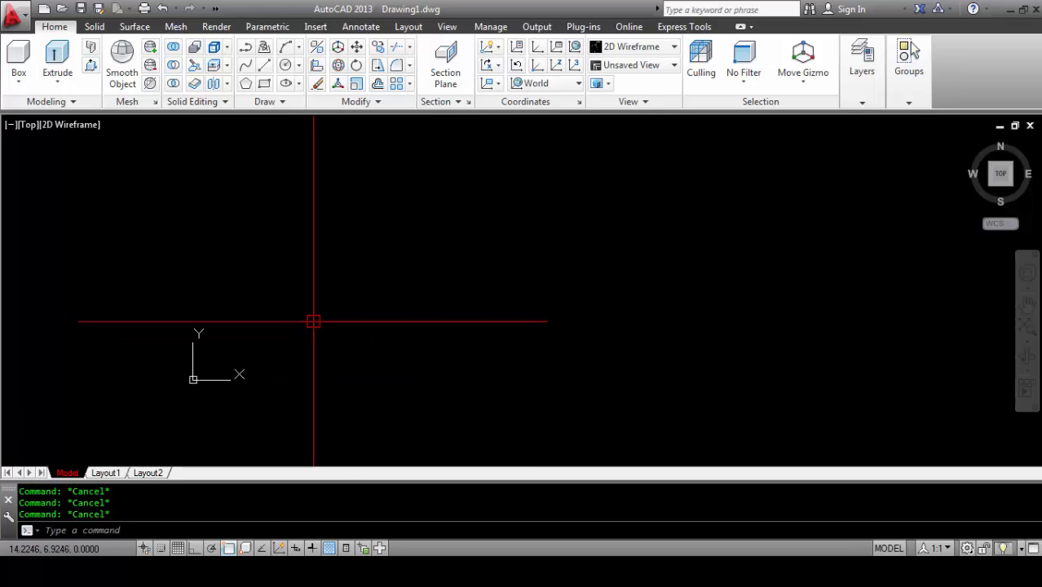
scroll(314, 321, "up", 2)
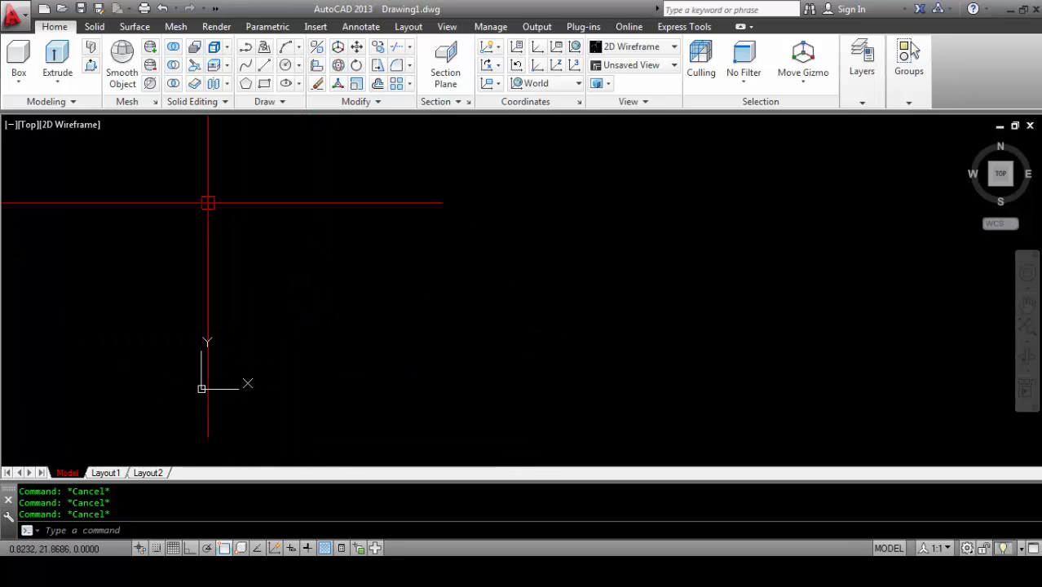
left_click(24, 128)
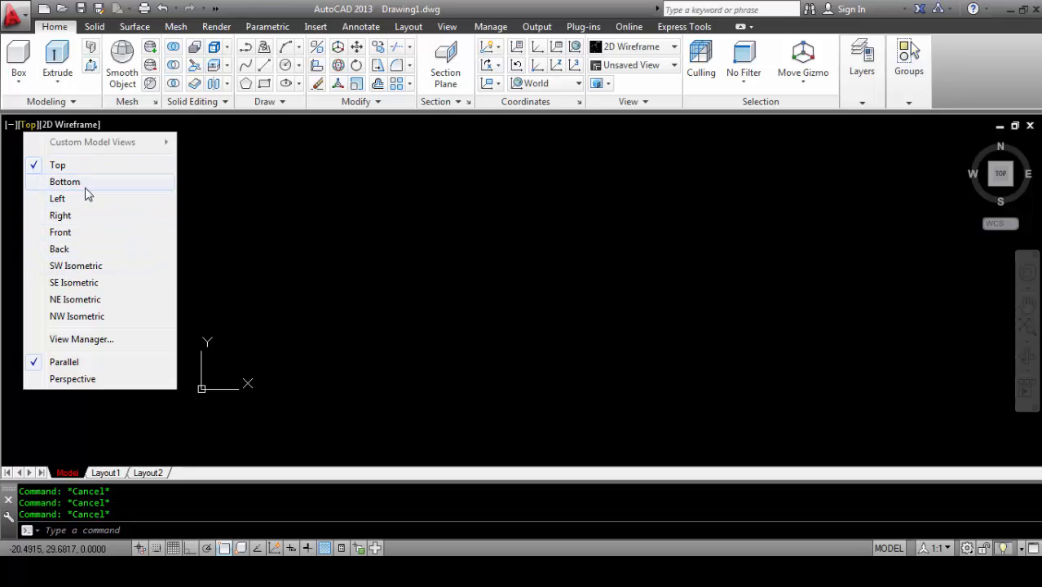
left_click(326, 238)
left_click(324, 361)
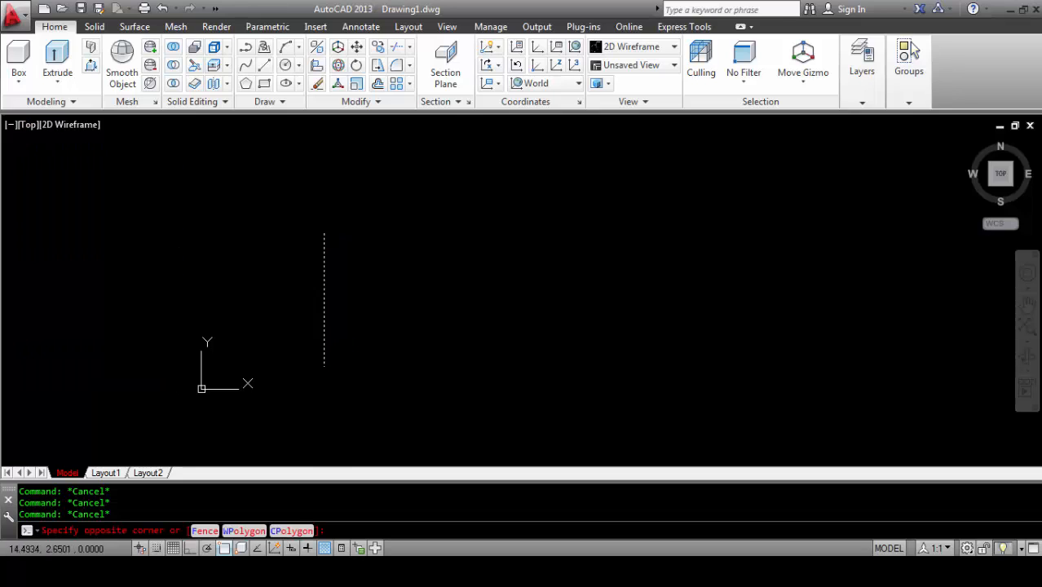
left_click(26, 128)
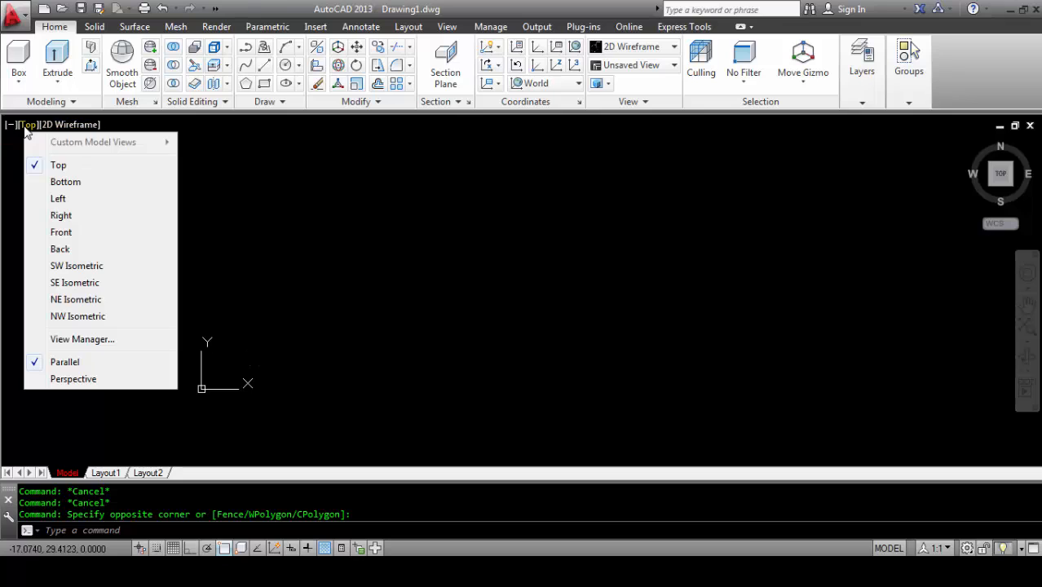
left_click(57, 199)
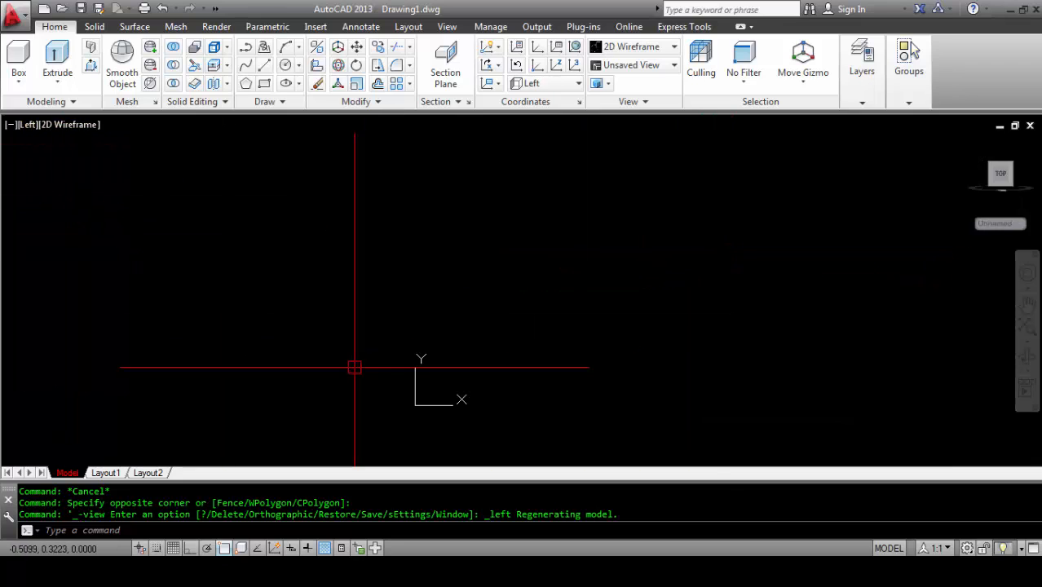
Step: With ortho mode on, draw a horizontal polyline 550 mm long starting near the origin as the chair's base line
scroll(439, 398, "up", 2)
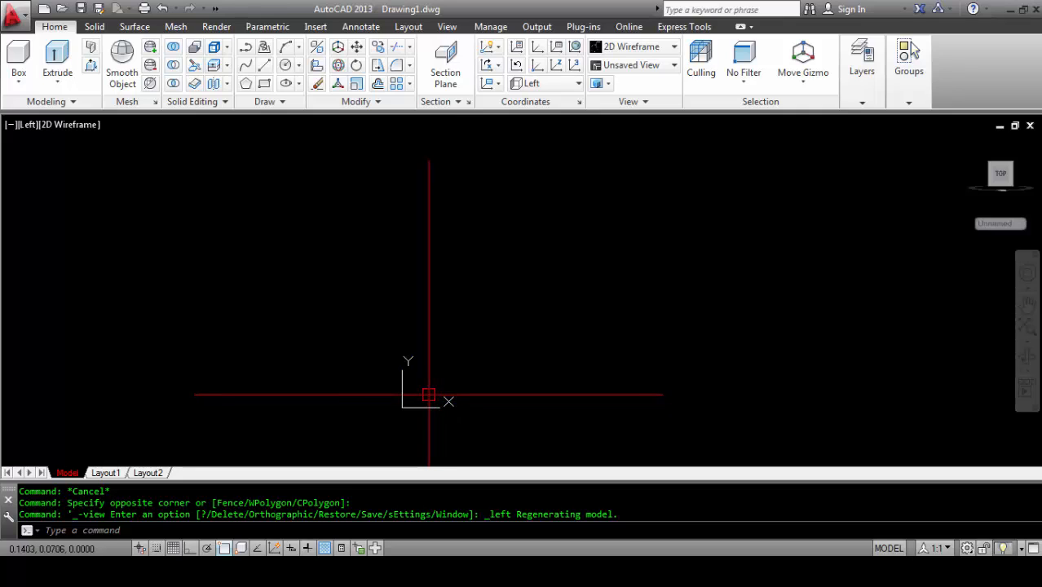
key("Escape")
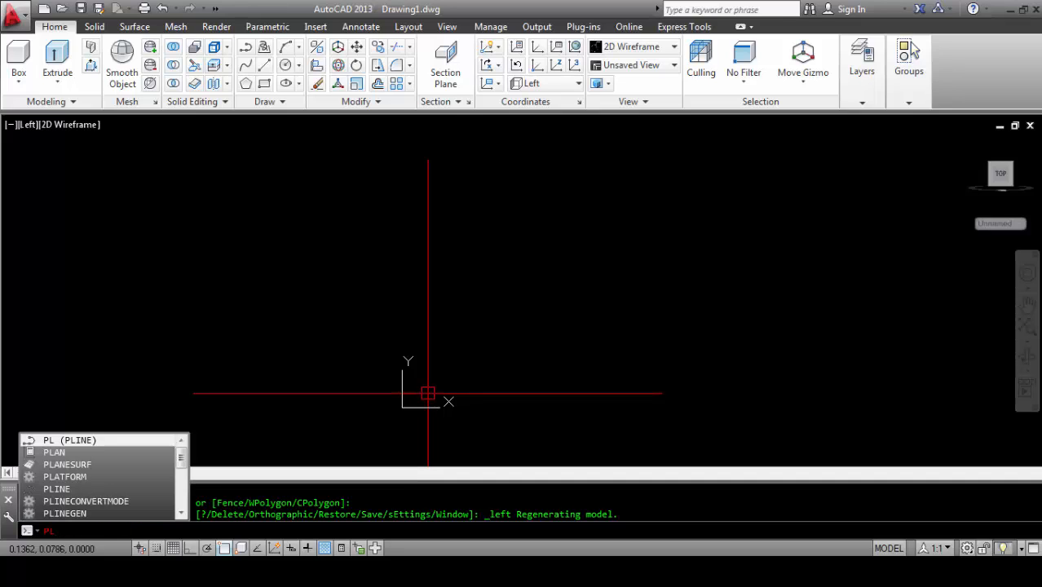
key("Return")
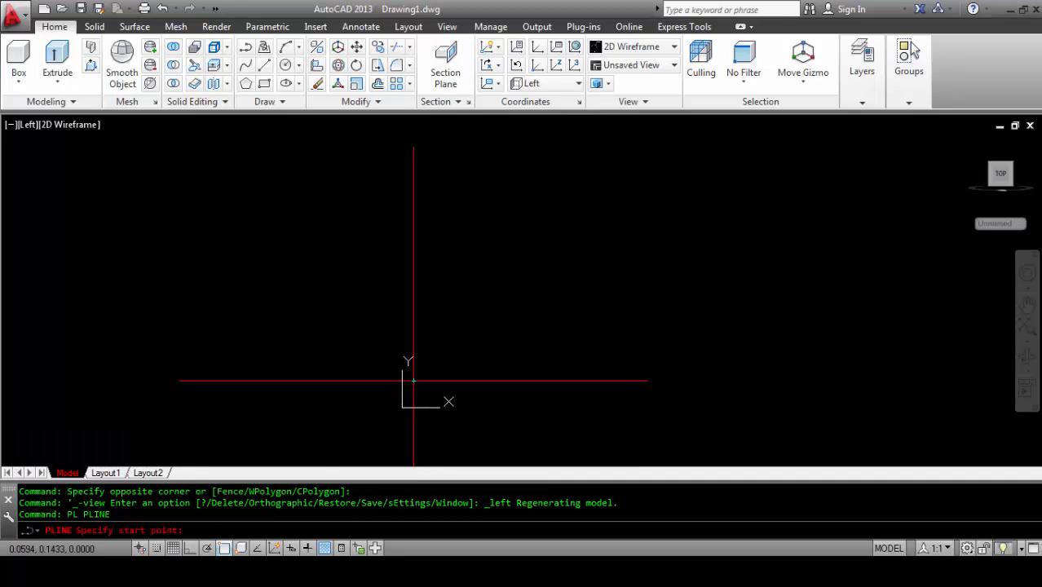
left_click(414, 380)
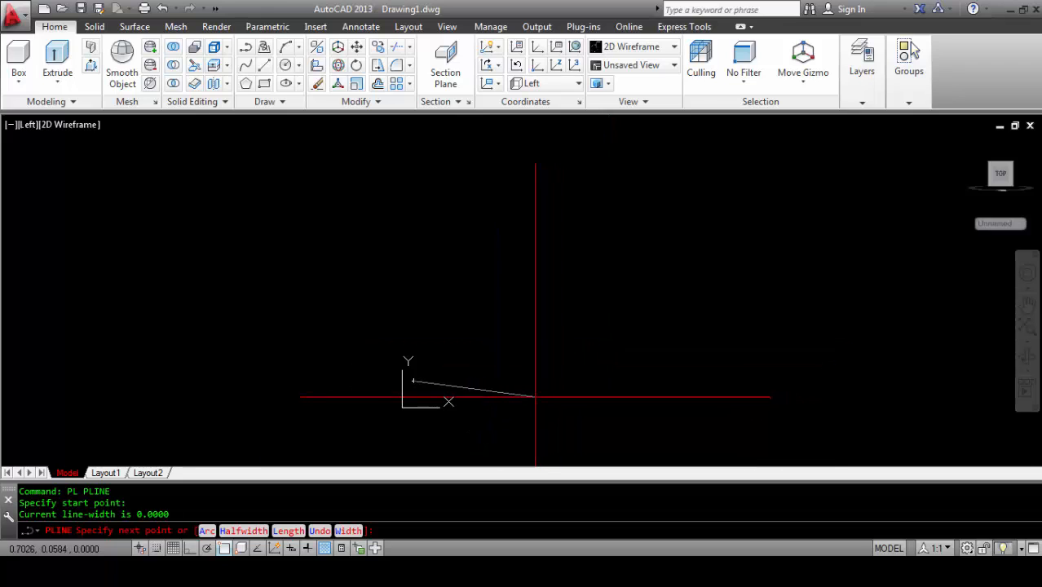
key("F8")
scroll(512, 391, "up", 4)
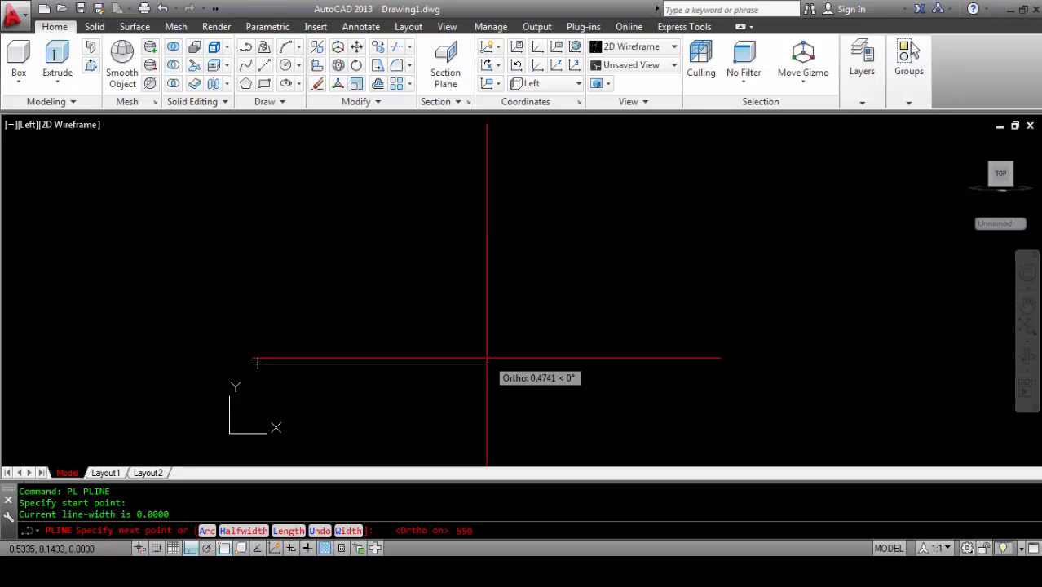
key("Return")
scroll(448, 322, "down", 5)
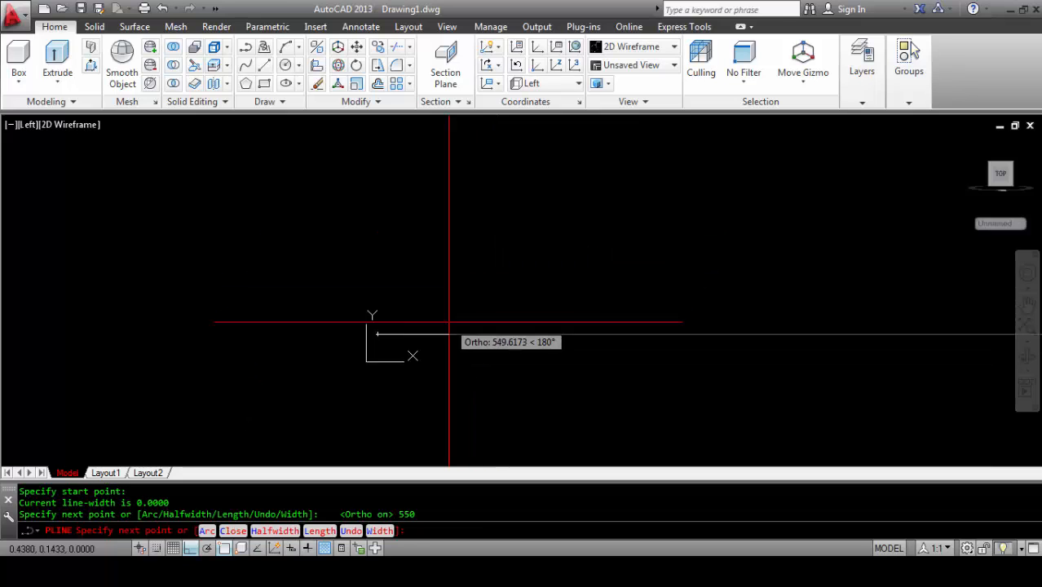
middle_click_drag(650, 306, 298, 420)
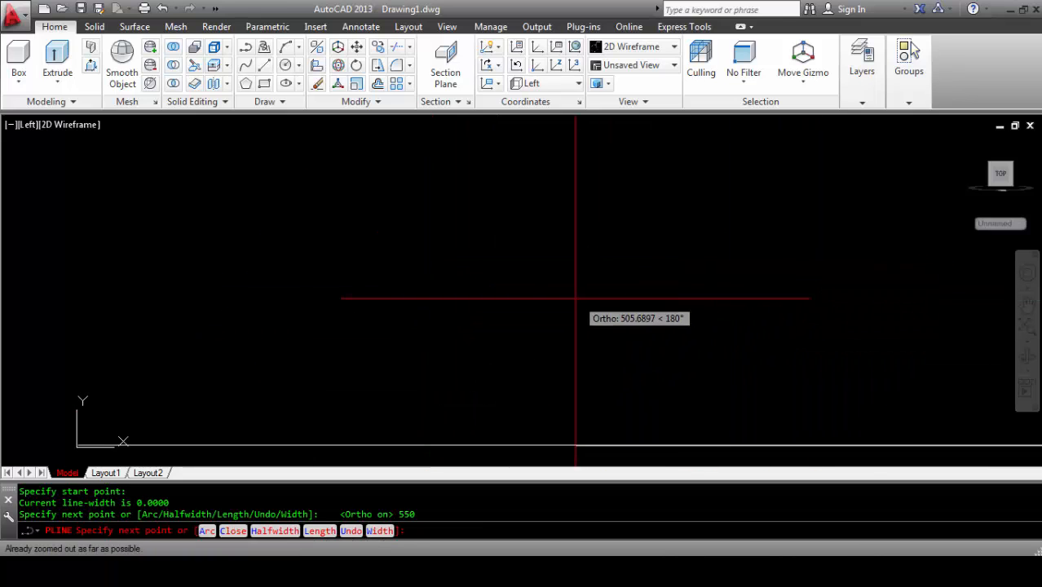
key("Return")
middle_click(497, 323)
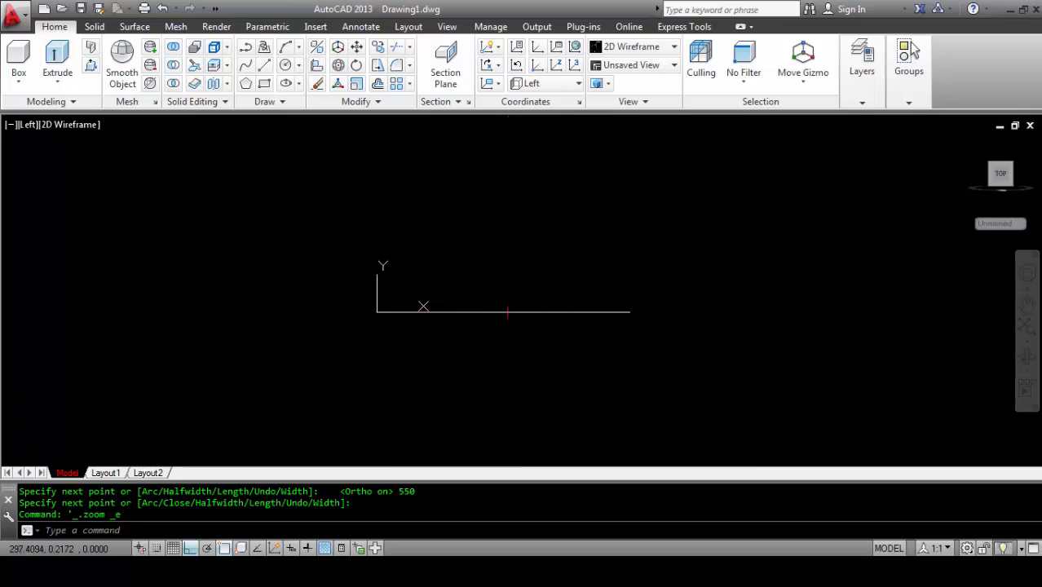
Step: Draw a vertical polyline 450 mm upward from the base line's far end, away from the origin
type("pl")
key("Return")
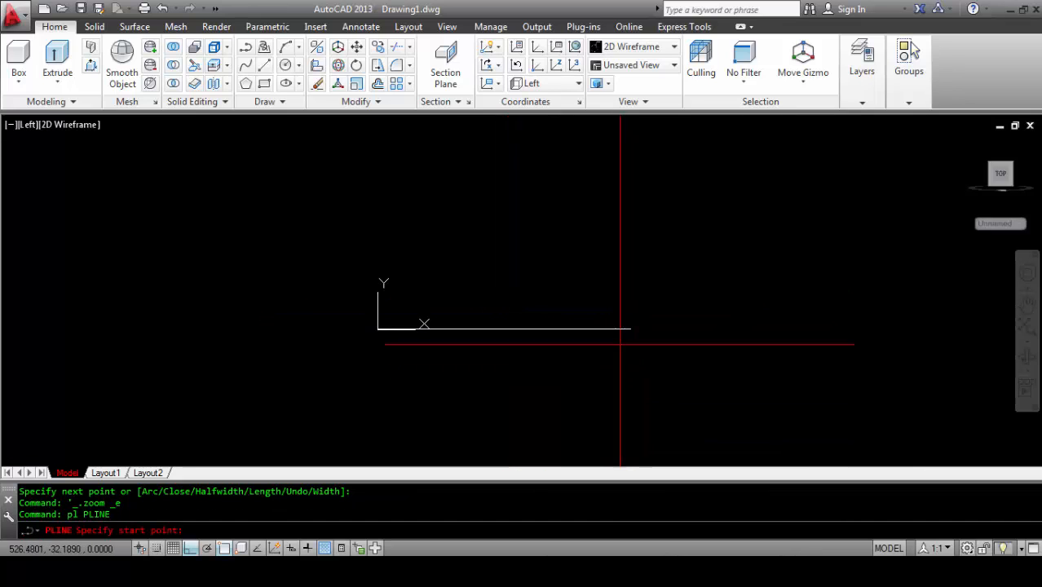
left_click(630, 328)
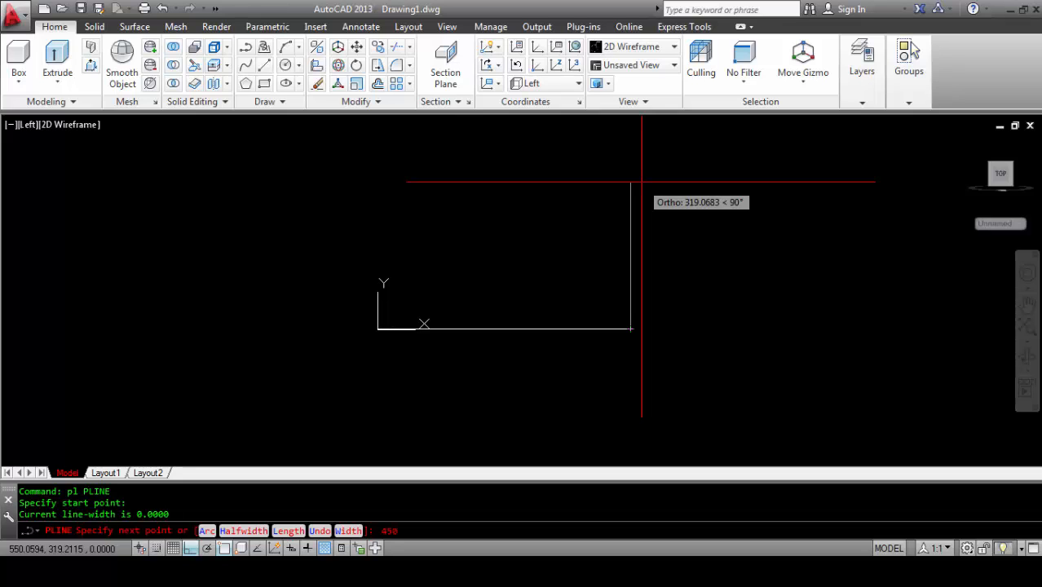
type("450")
key("Return")
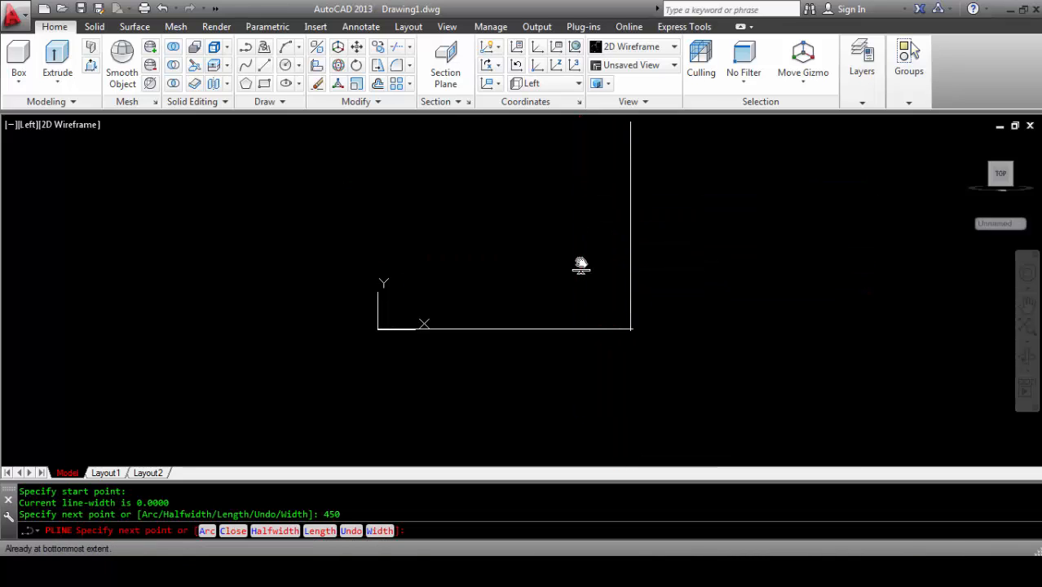
middle_click_drag(581, 262, 589, 262)
middle_click_drag(540, 223, 588, 223)
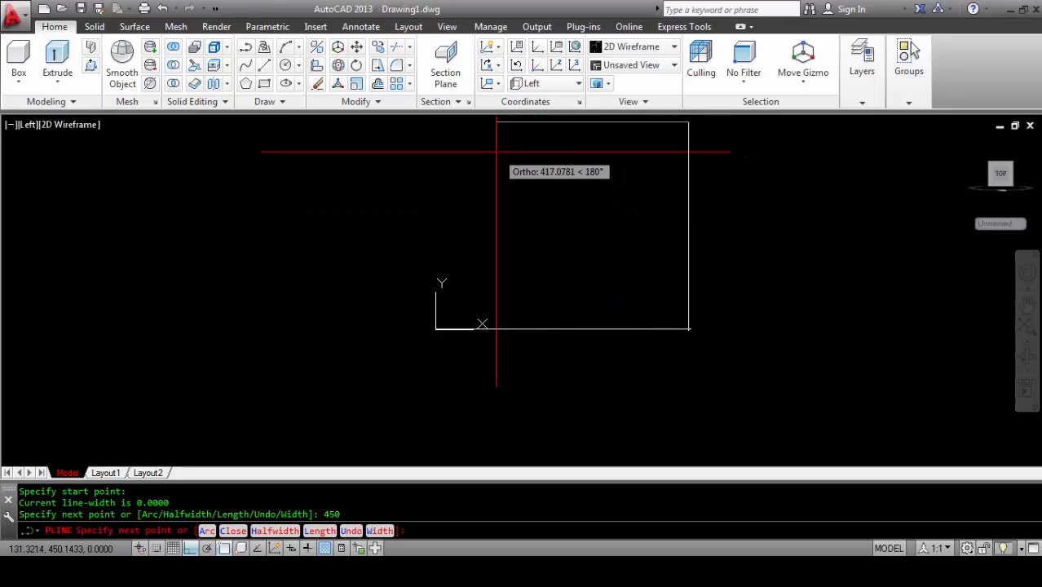
key("Return")
middle_click(444, 316)
middle_click(444, 316)
scroll(497, 314, "down", 4)
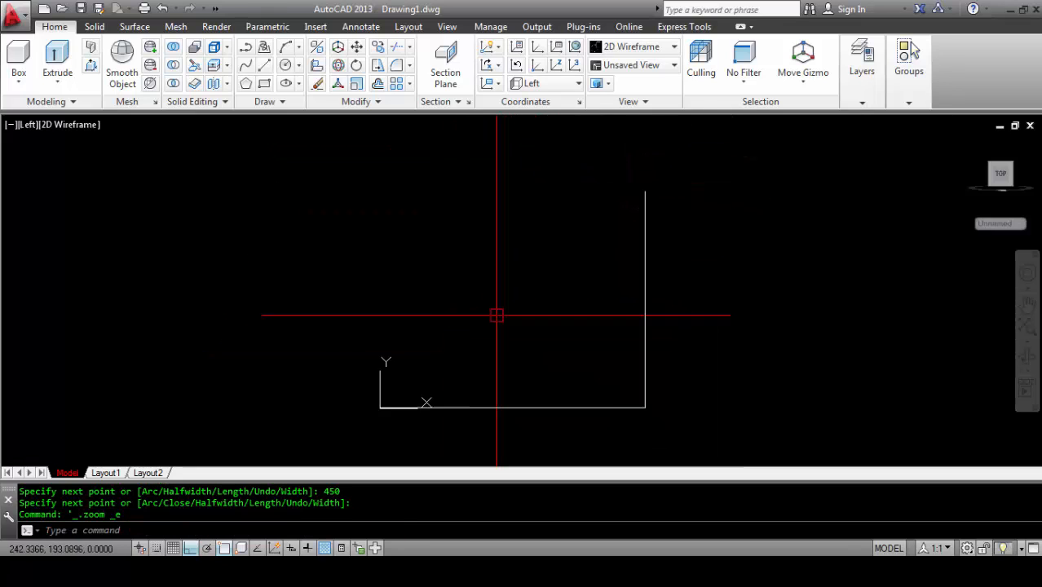
key("Return")
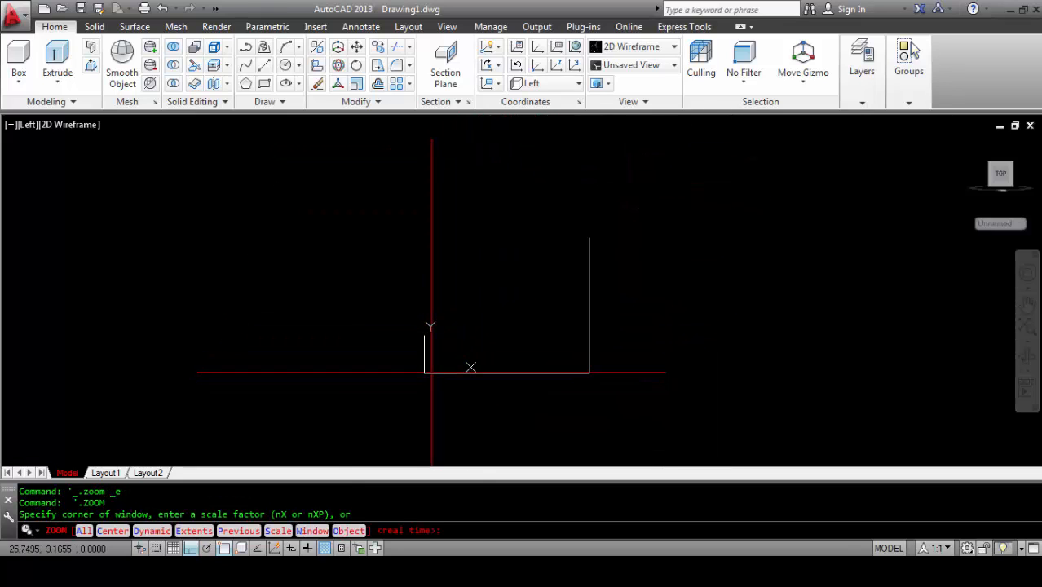
key("F3")
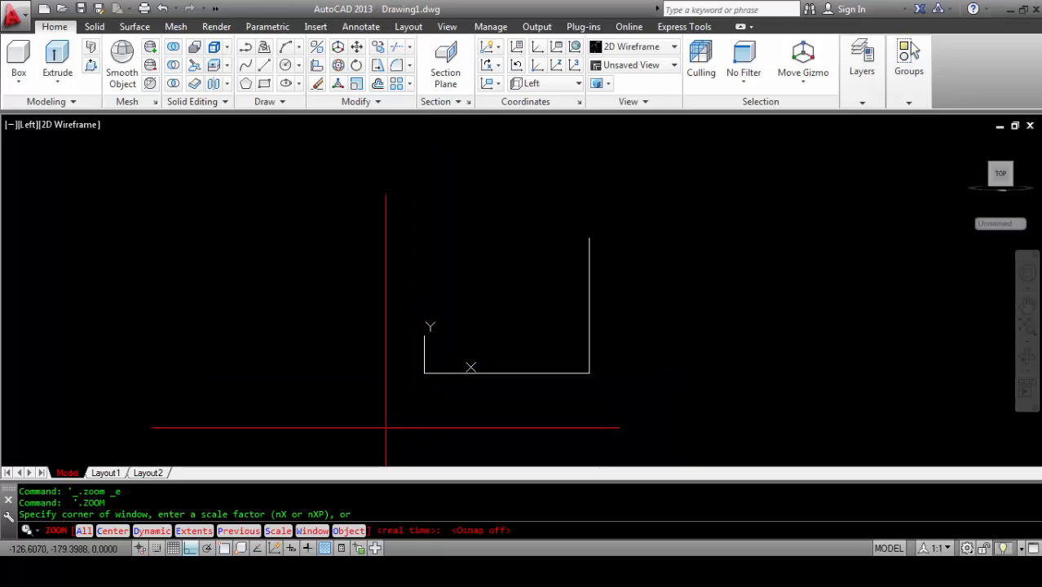
left_click(224, 548)
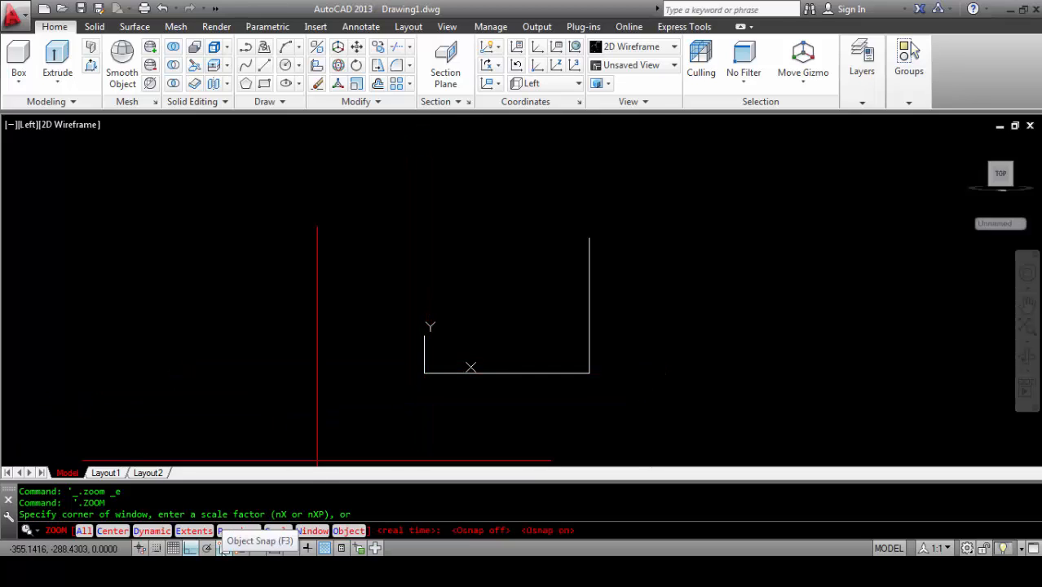
right_click(419, 366, "shift")
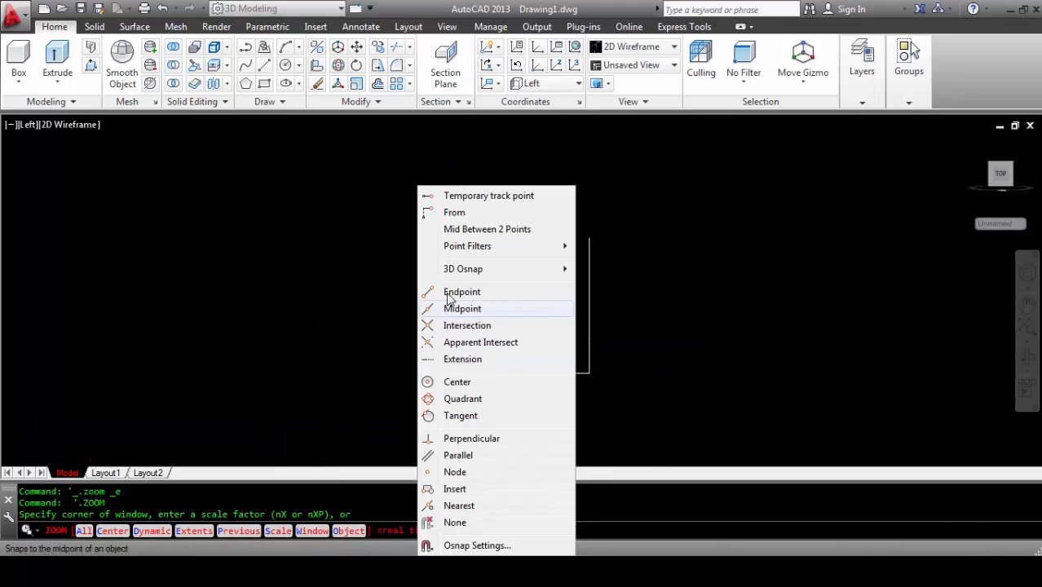
left_click(462, 292)
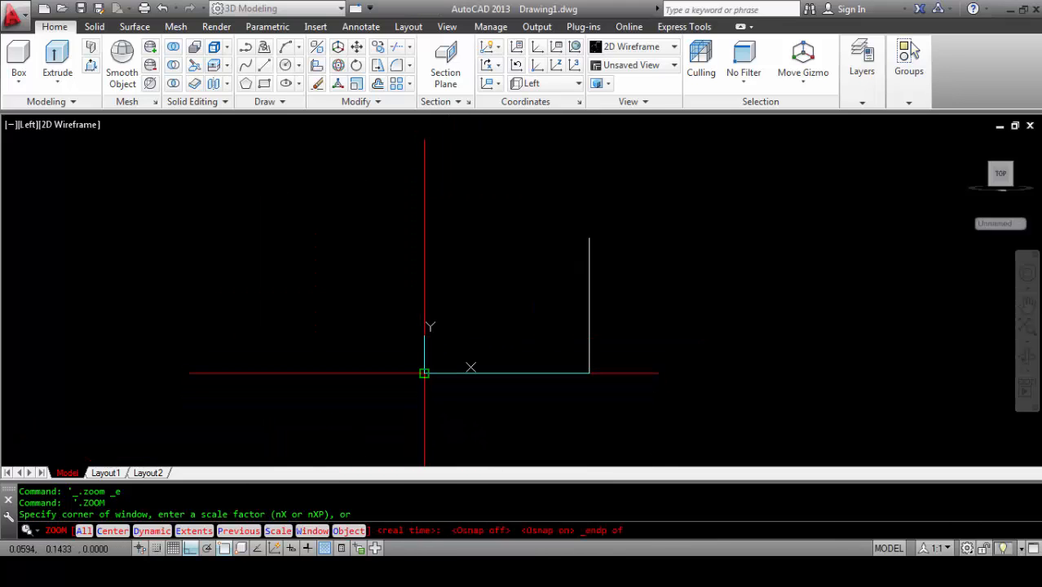
left_click(424, 373)
key("Escape")
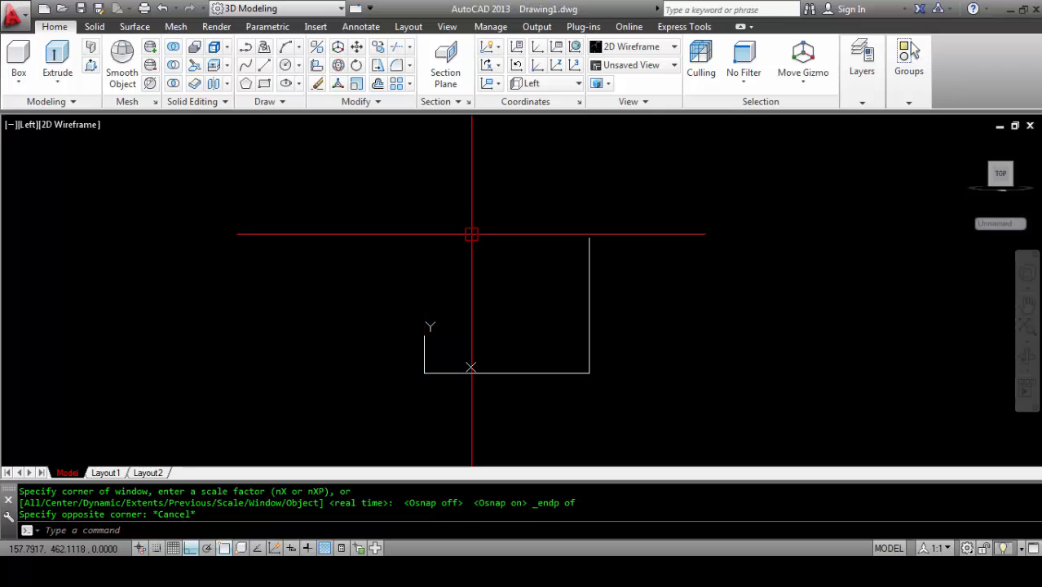
type("l")
key("Return")
left_click(424, 374)
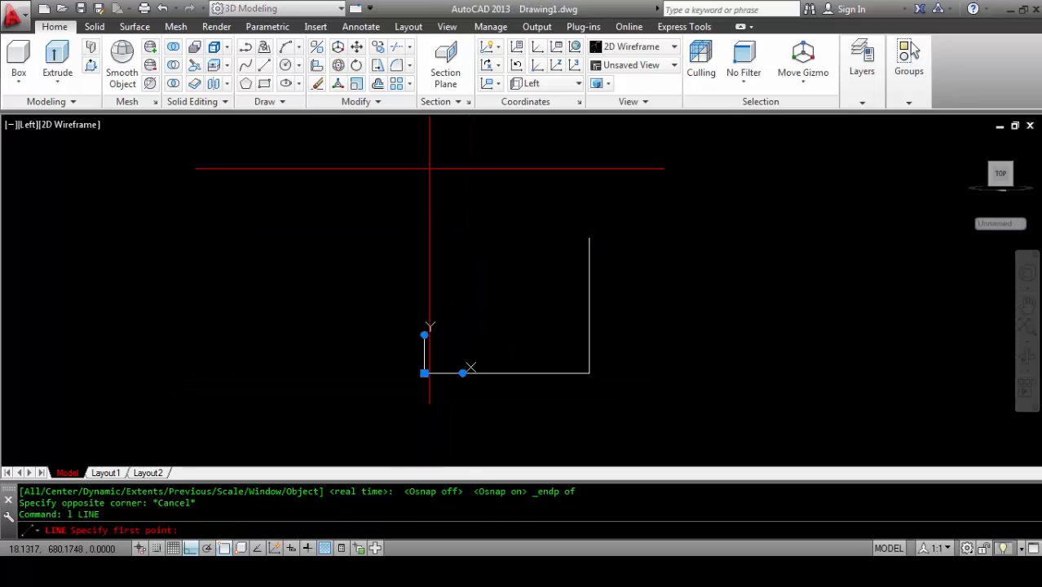
key("Escape")
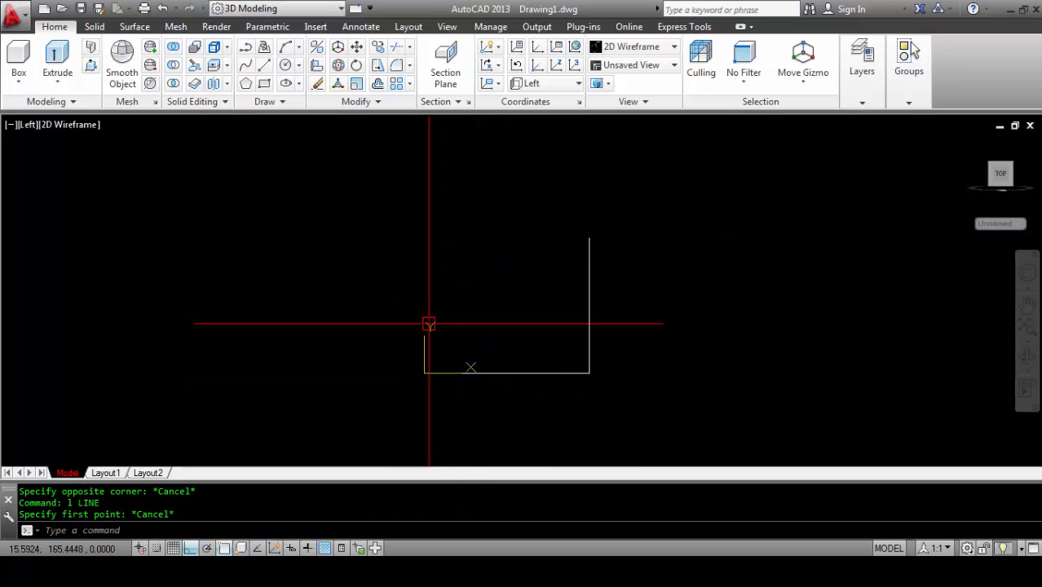
Step: Draw a vertical line 950 mm upward from the base line's end at the origin
type("l")
key("Return")
left_click(424, 373)
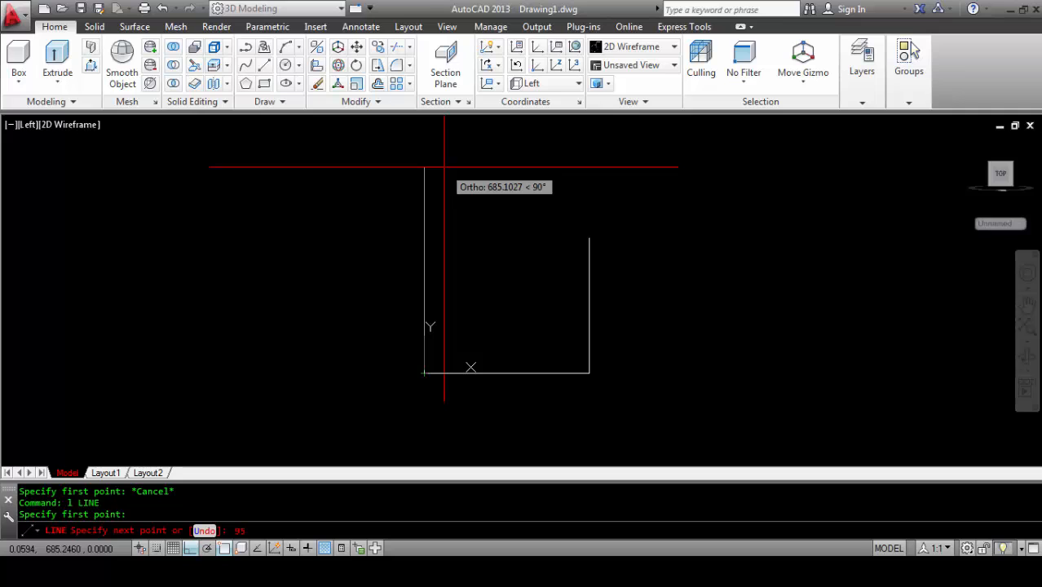
type("950")
key("Return")
scroll(516, 323, "down", 2)
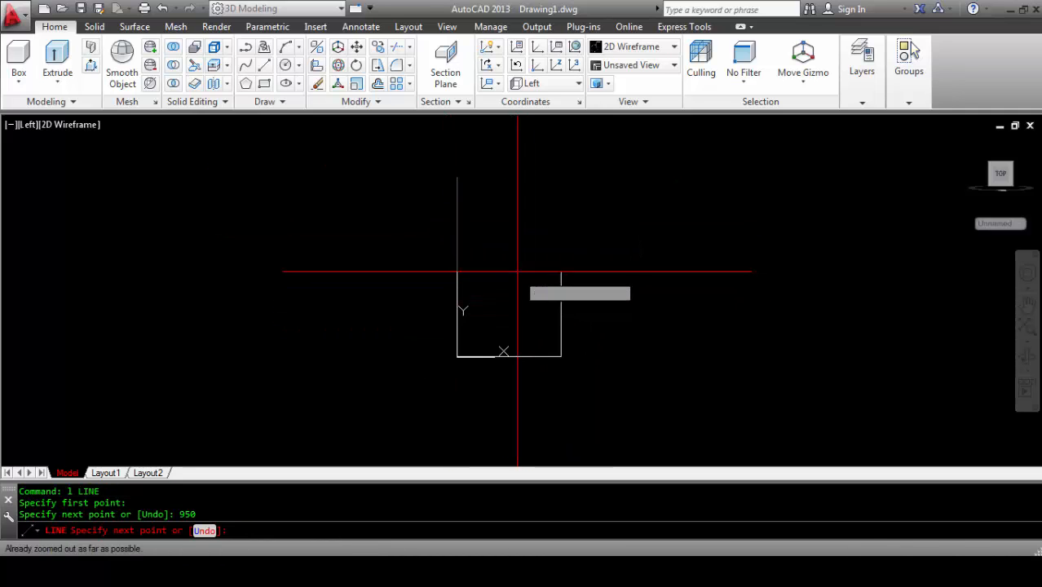
scroll(512, 248, "up", 4)
type("b")
key("Escape")
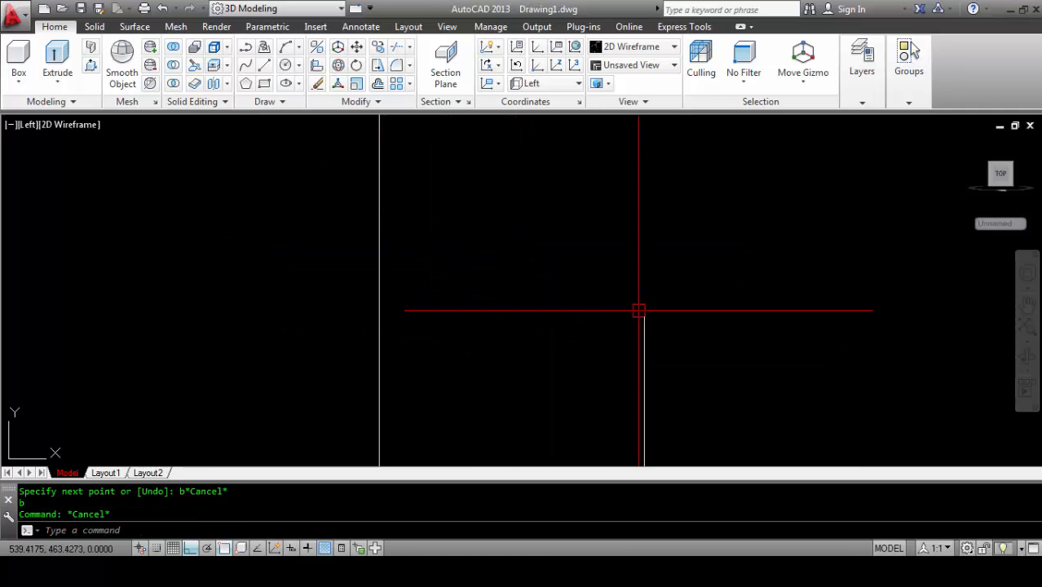
Step: Draw a line 450 mm horizontally inward from the 450 mm vertical's upper end, continuing to the upper end of the 950 mm line
type("l")
key("Return")
left_click(644, 317)
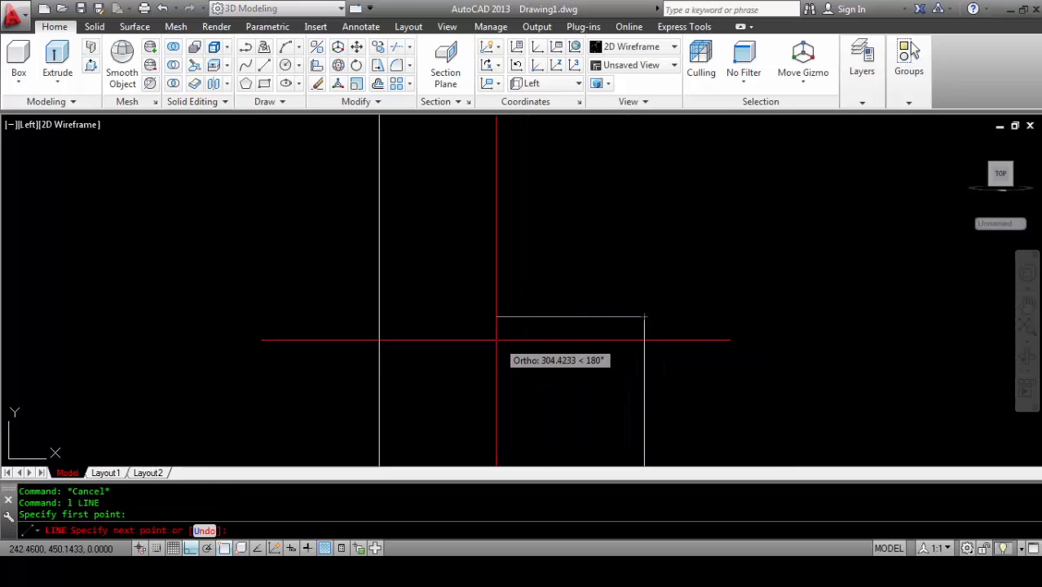
type("450")
key("Return")
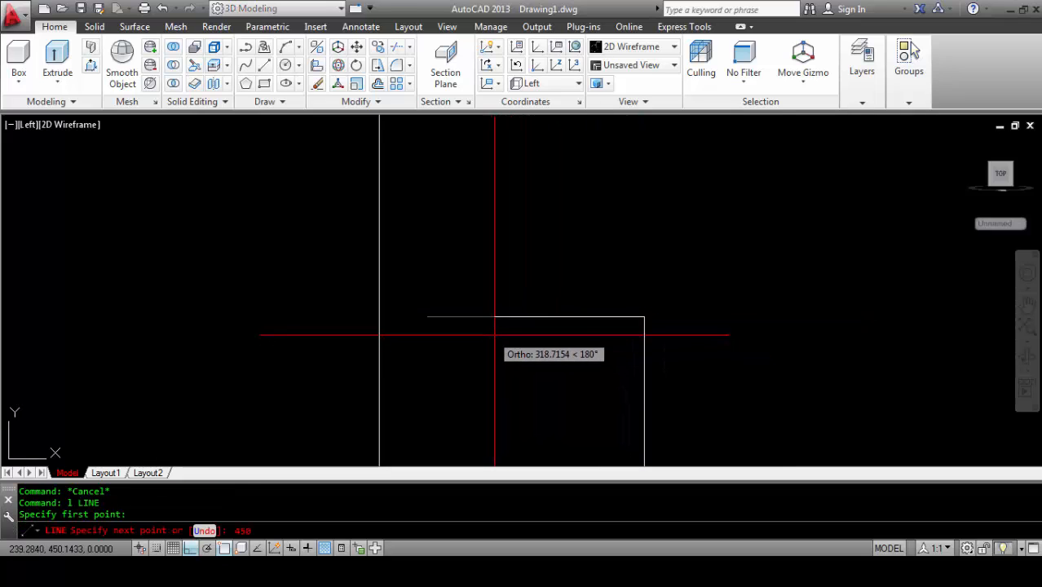
scroll(453, 316, "down", 2)
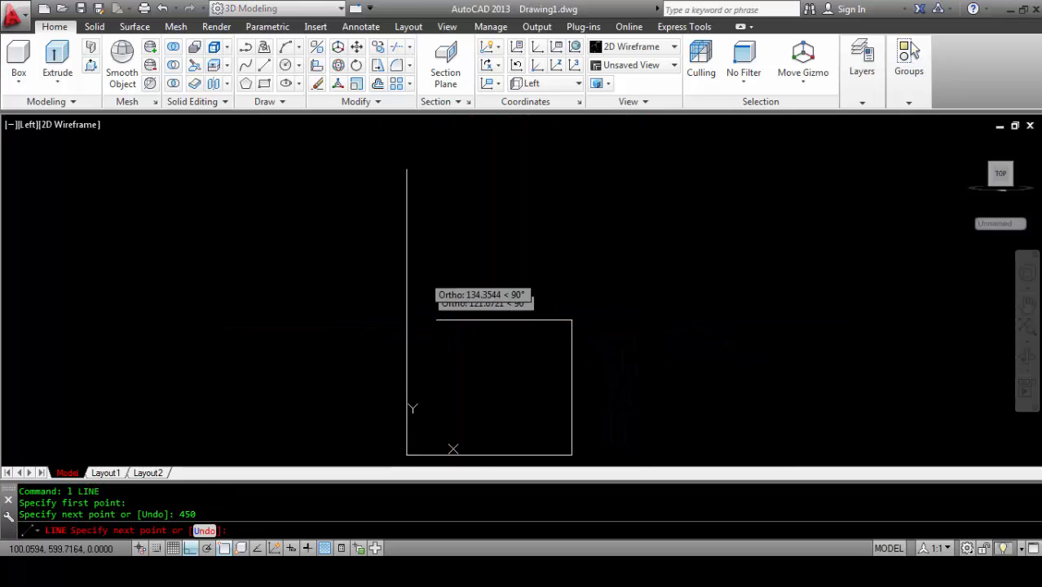
left_click(407, 172)
key("Return")
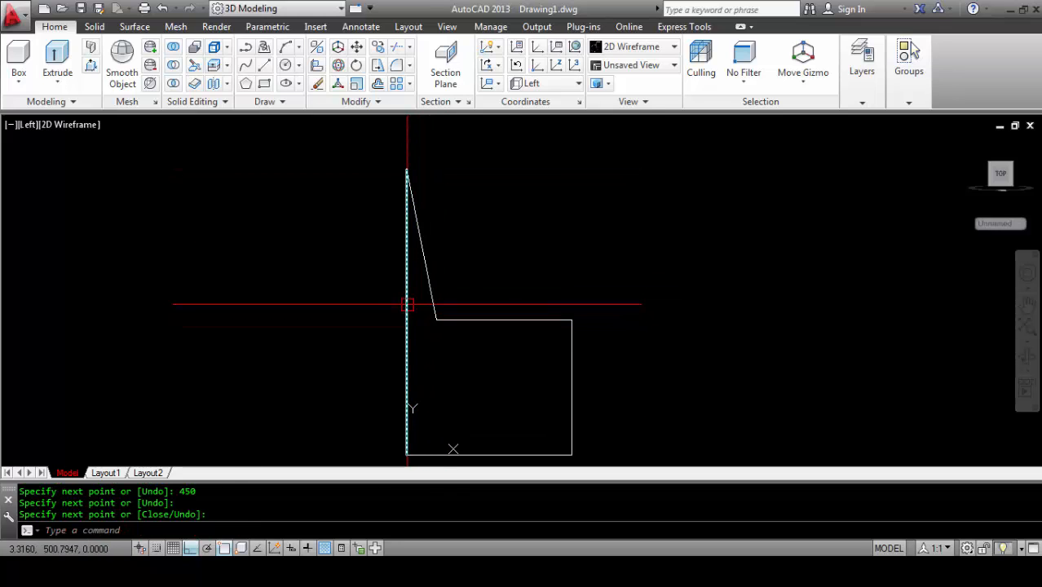
Step: Erase the 950 mm vertical construction line behind the slanted backrest line
type("e")
key("Return")
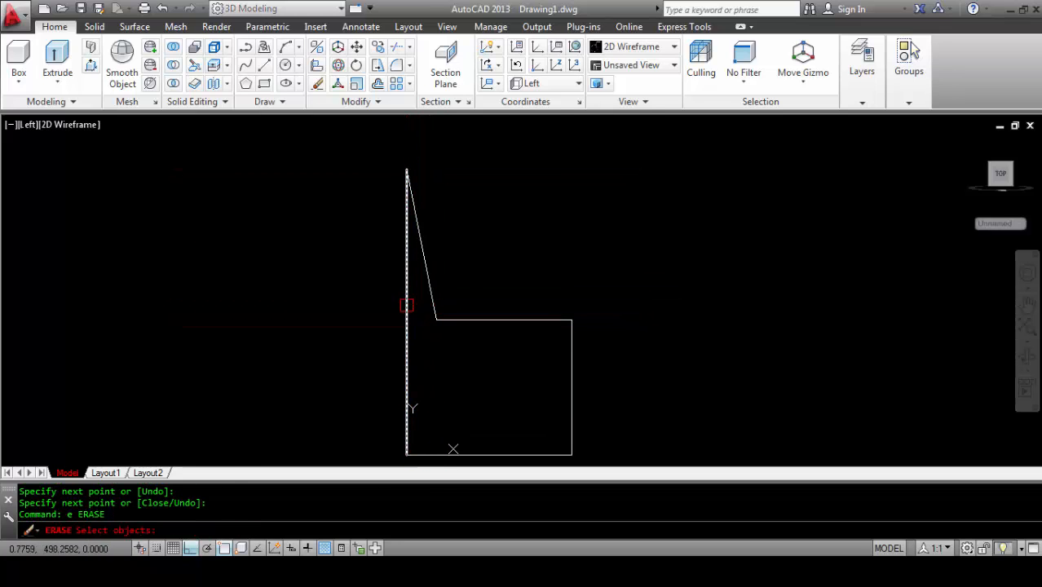
left_click(407, 305)
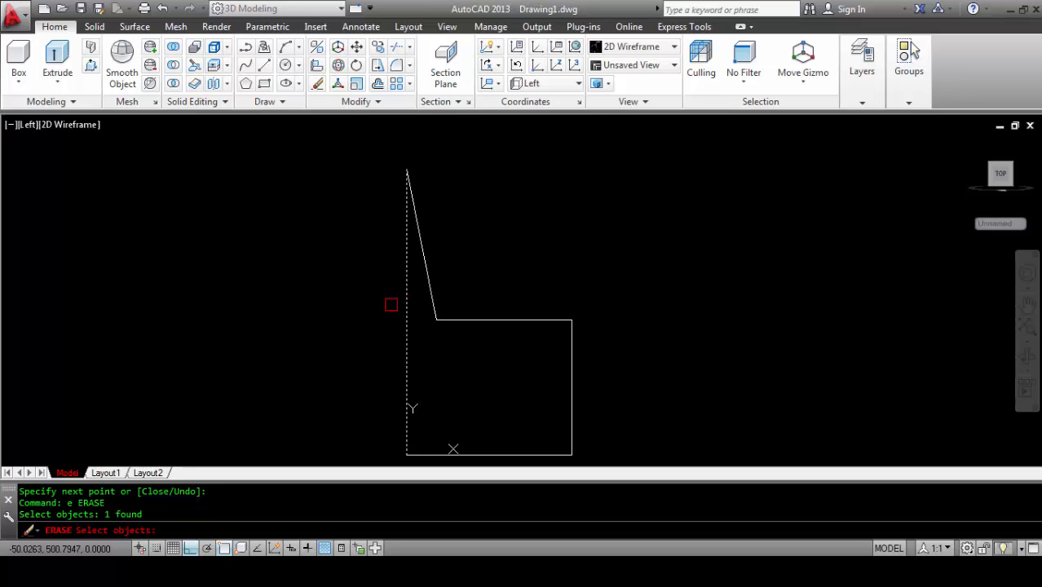
key("Return")
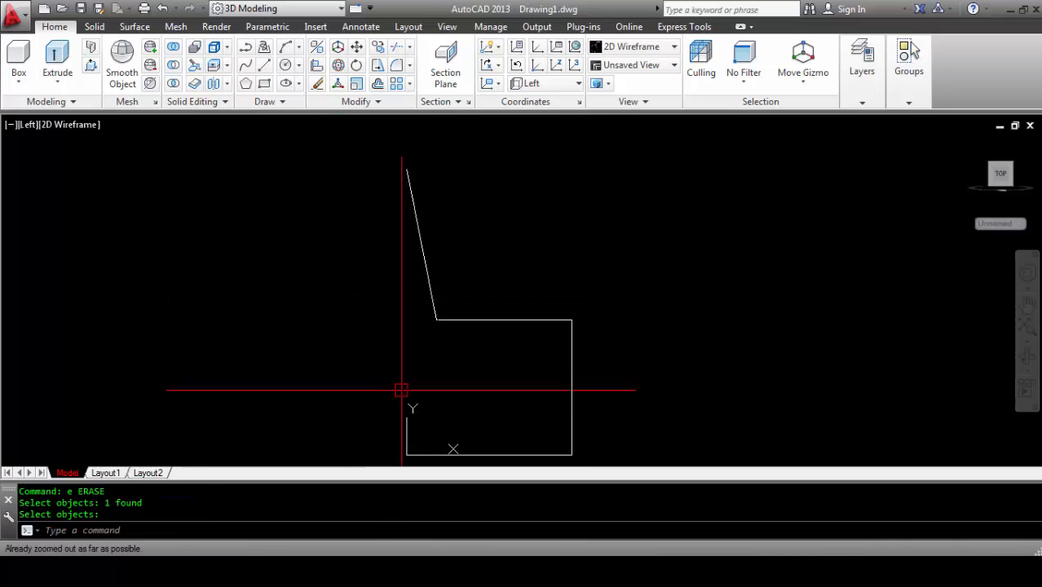
key("Return")
scroll(407, 335, "up", 2)
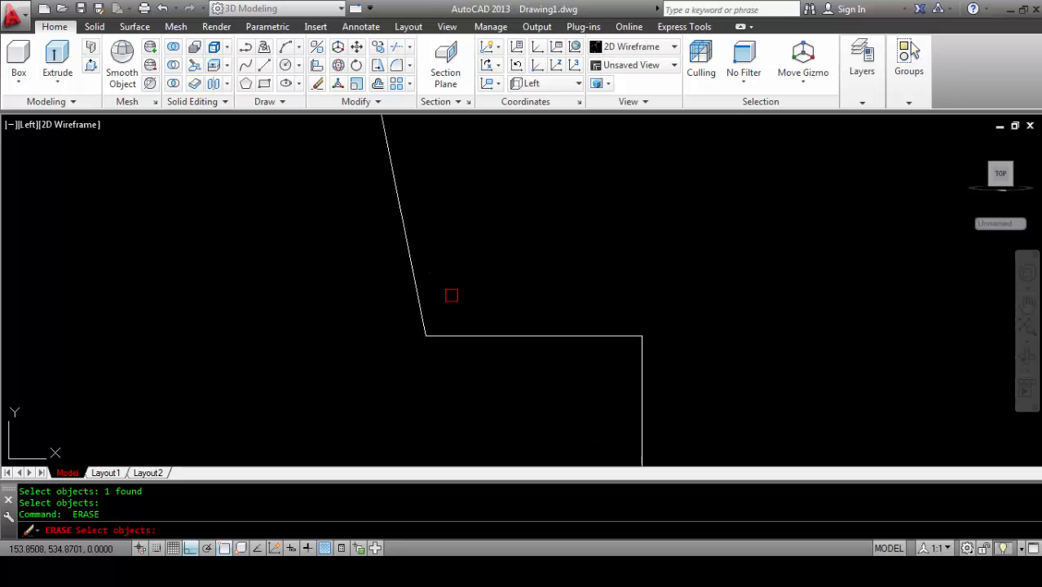
scroll(451, 293, "down", 3)
key("Escape")
key("Escape")
Step: Fillet the corner between the slanted backrest line and the seat line with a 30 mm radius
scroll(420, 315, "up", 3)
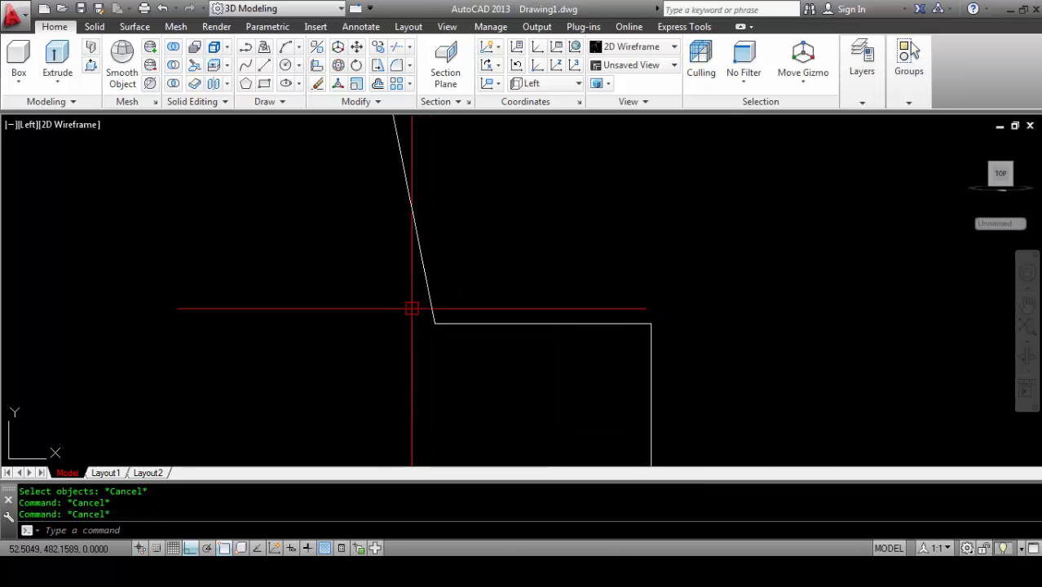
key("Escape")
type("f")
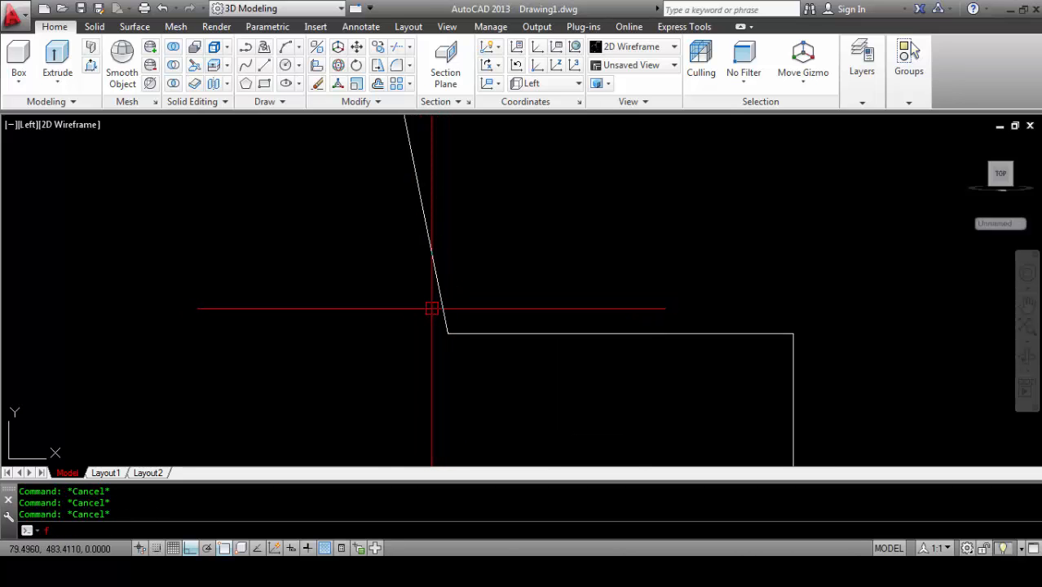
key("Return")
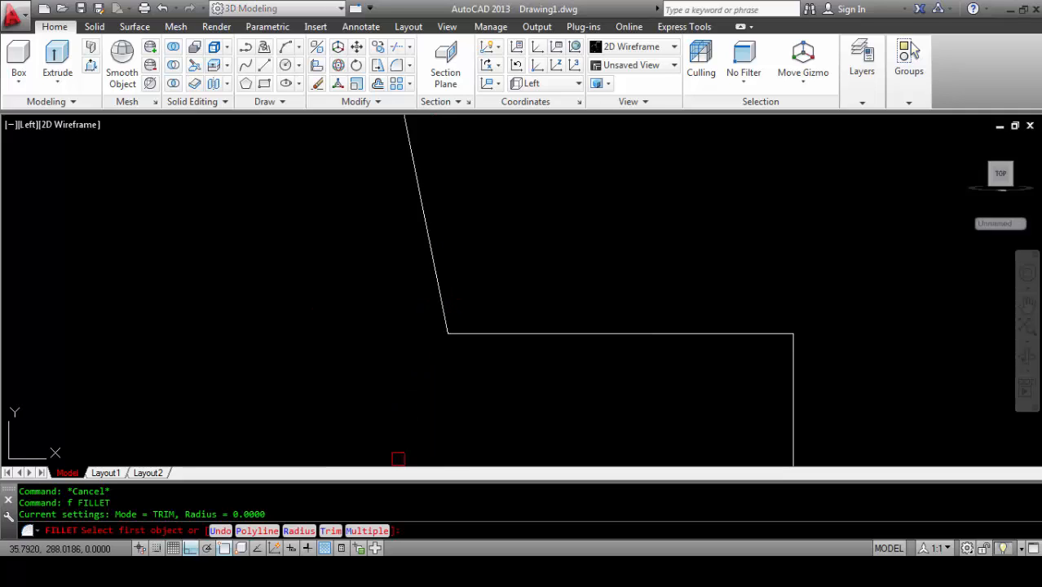
left_click(298, 534)
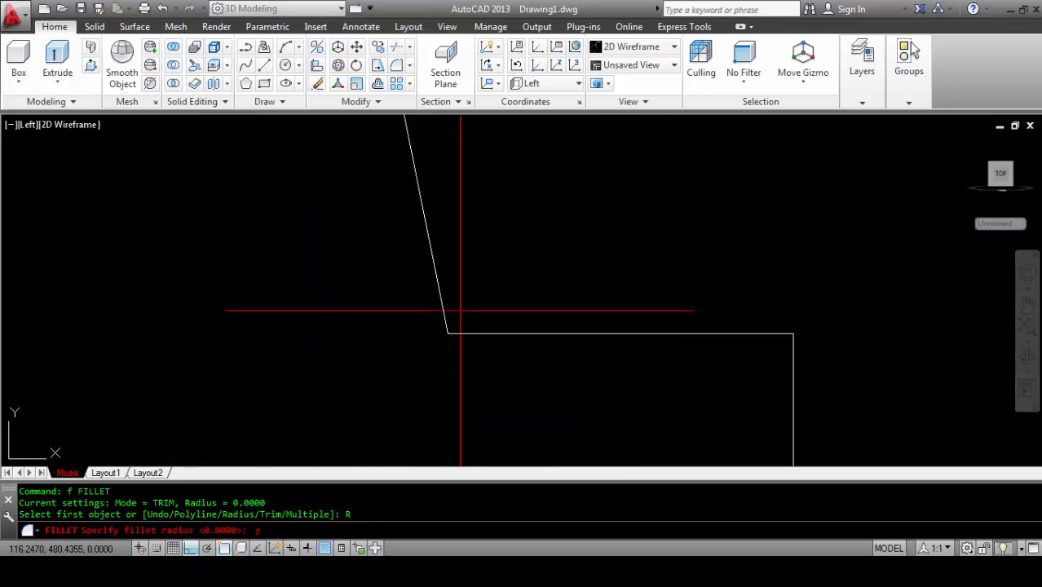
type("30")
key("Return")
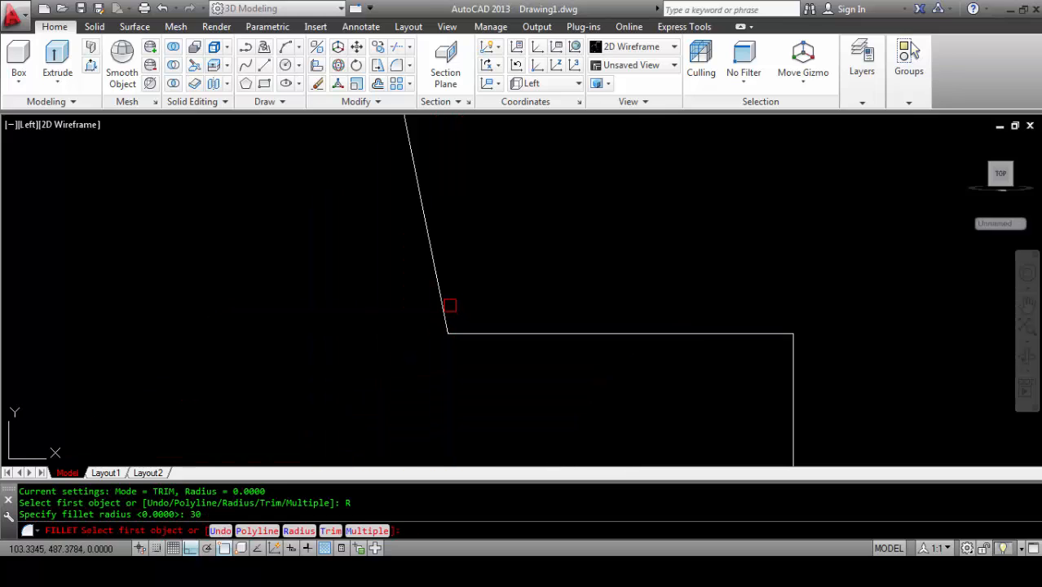
left_click(448, 305)
left_click(469, 333)
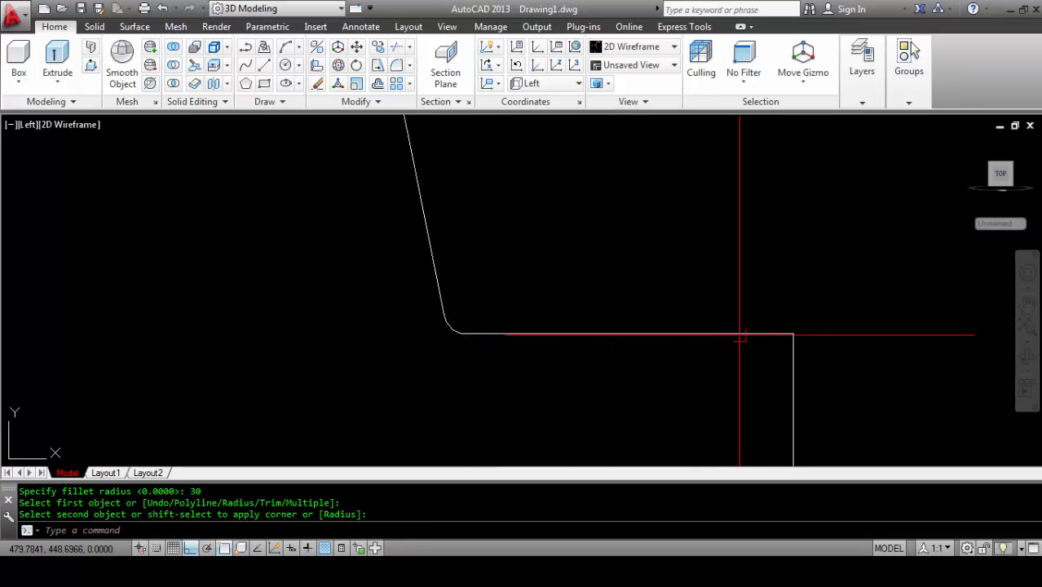
Step: Fillet the front vertical's corners with the seat line and the base line, using the same 30 mm radius
key("Return")
left_click(771, 332)
left_click(794, 375)
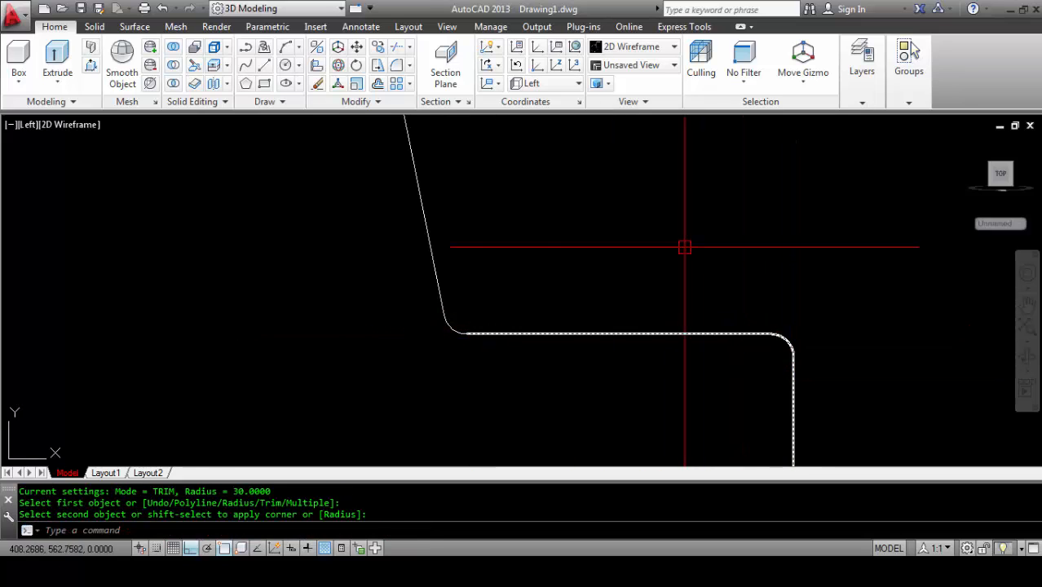
scroll(684, 245, "down", 5)
key("Escape")
key("Return")
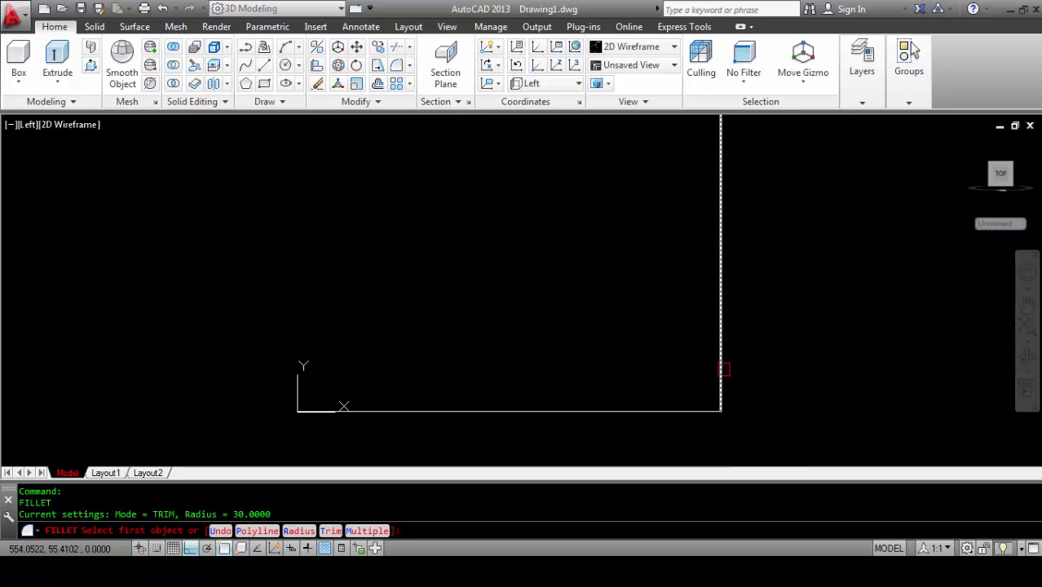
left_click(721, 362)
left_click(697, 411)
scroll(599, 399, "down", 4)
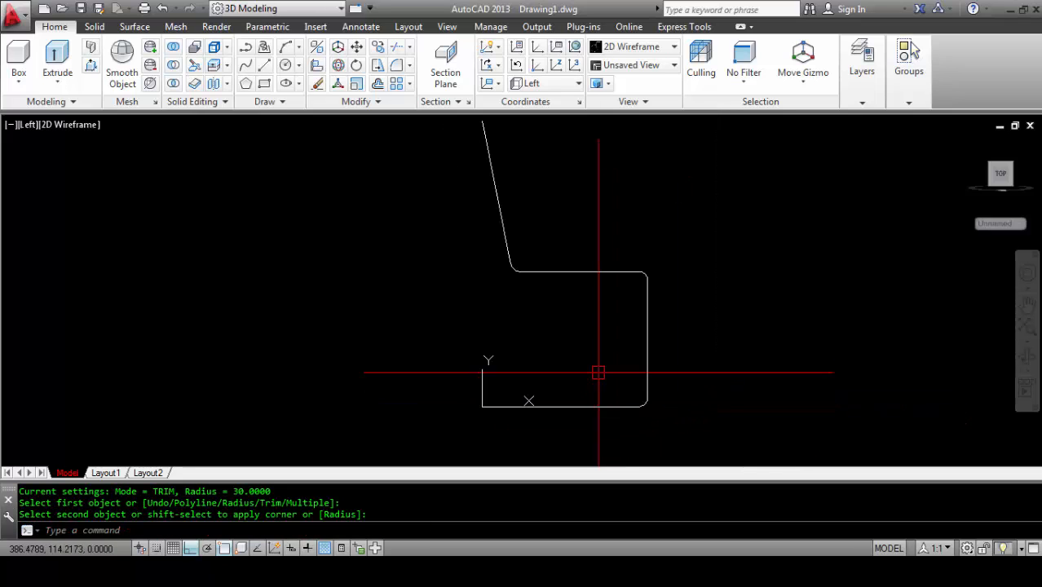
Step: Join all segments of the chair's side profile into a single polyline
left_click(558, 270)
type("j")
key("Return")
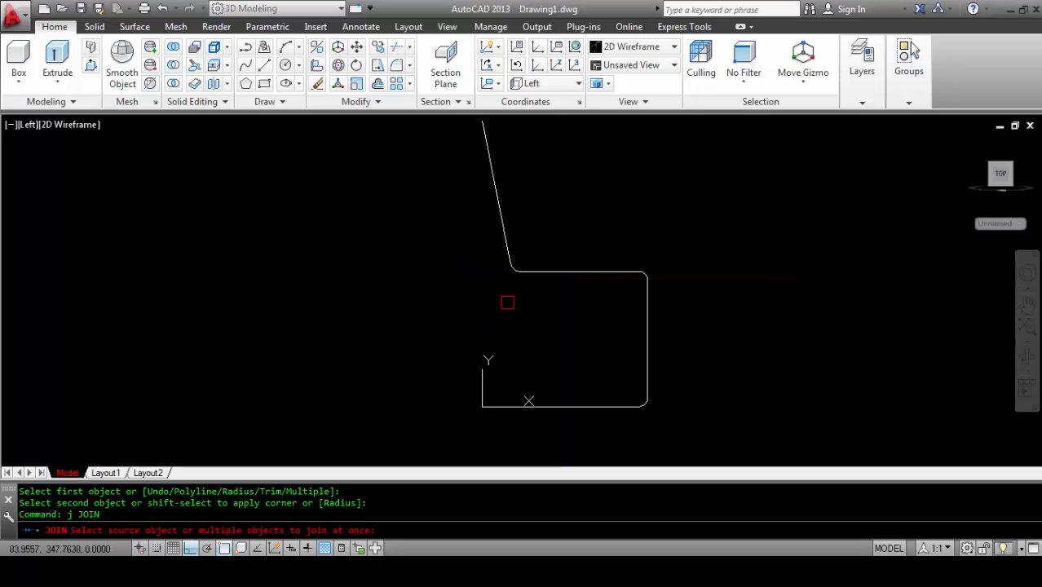
left_click(770, 148)
left_click(393, 456)
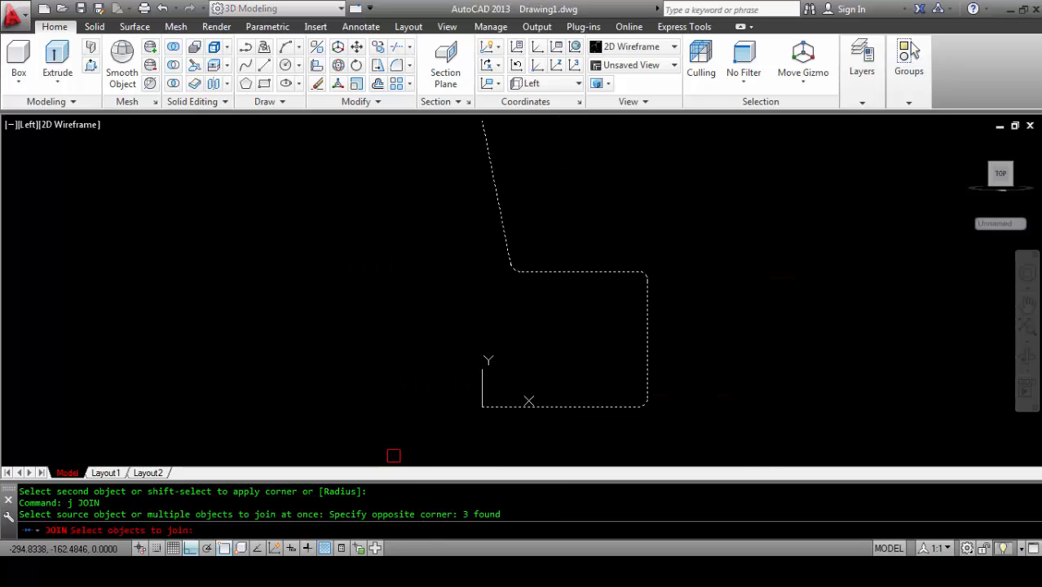
key("Return")
left_click(535, 272)
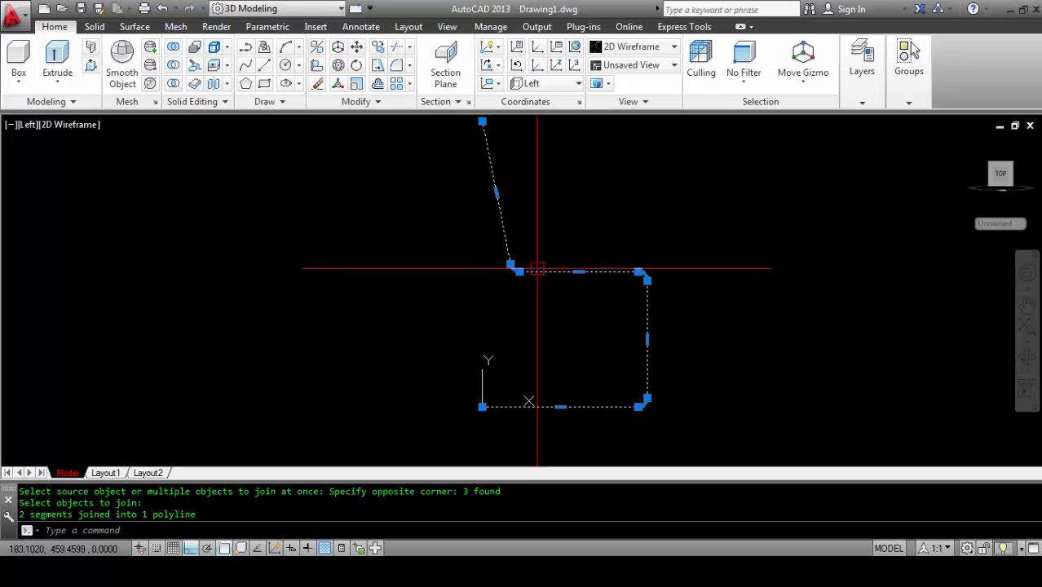
key("Escape")
key("Escape")
Step: Offset the chair's side-profile polyline by 50 mm to the inner side, below the seat and behind the backrest
scroll(532, 279, "up", 4)
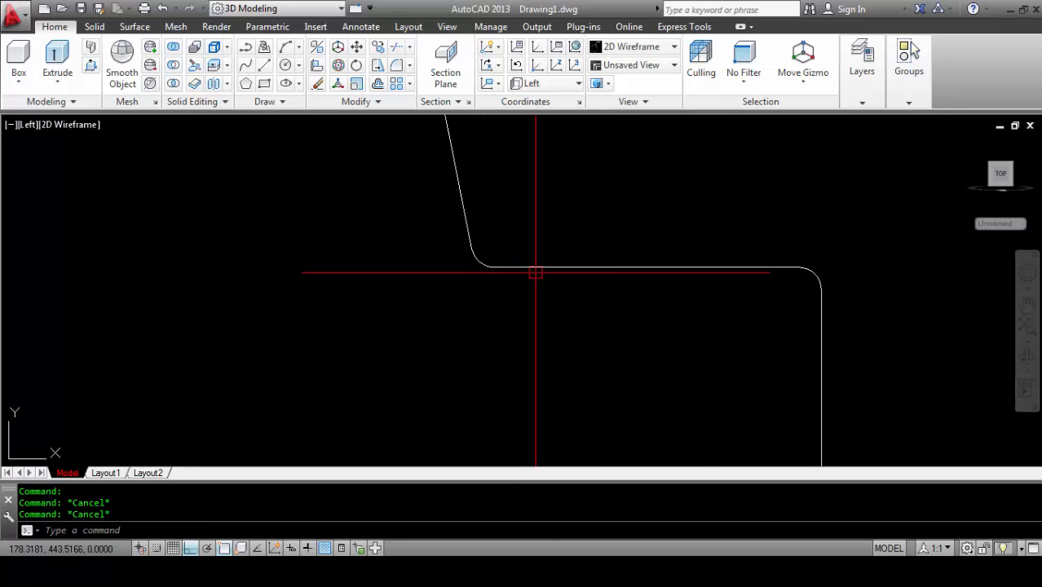
key("Return")
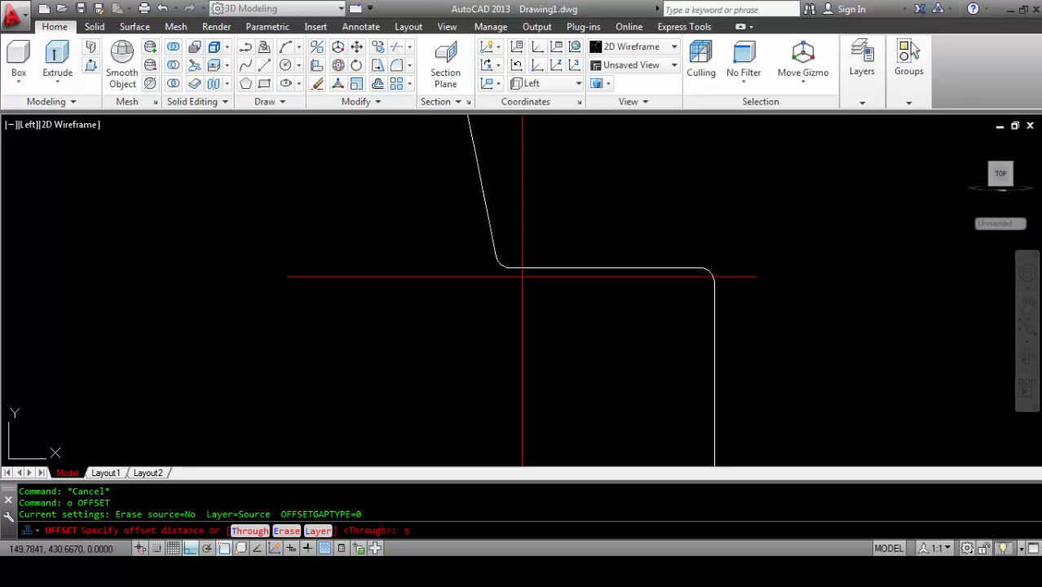
key("Return")
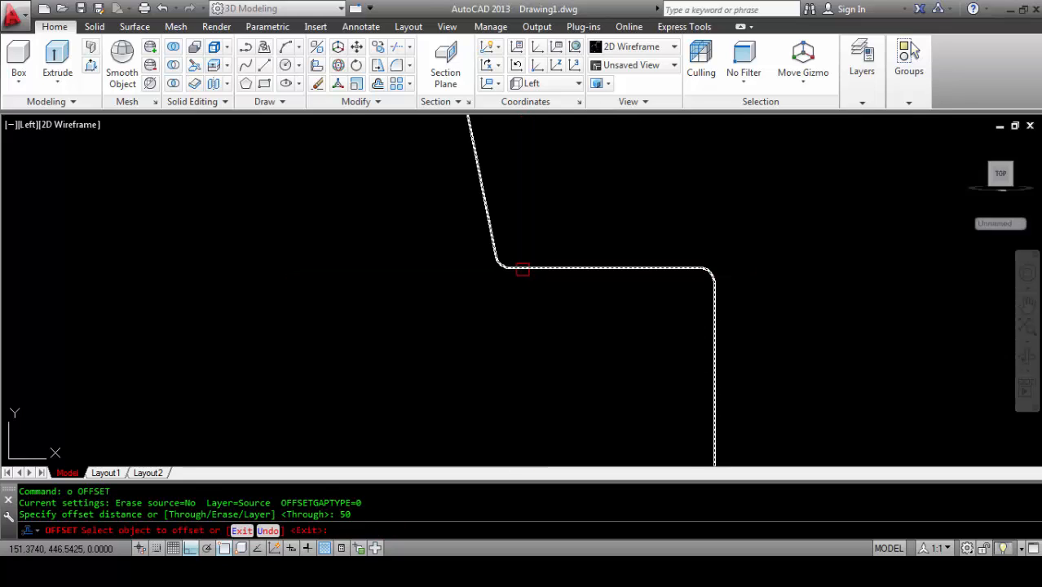
left_click(522, 269)
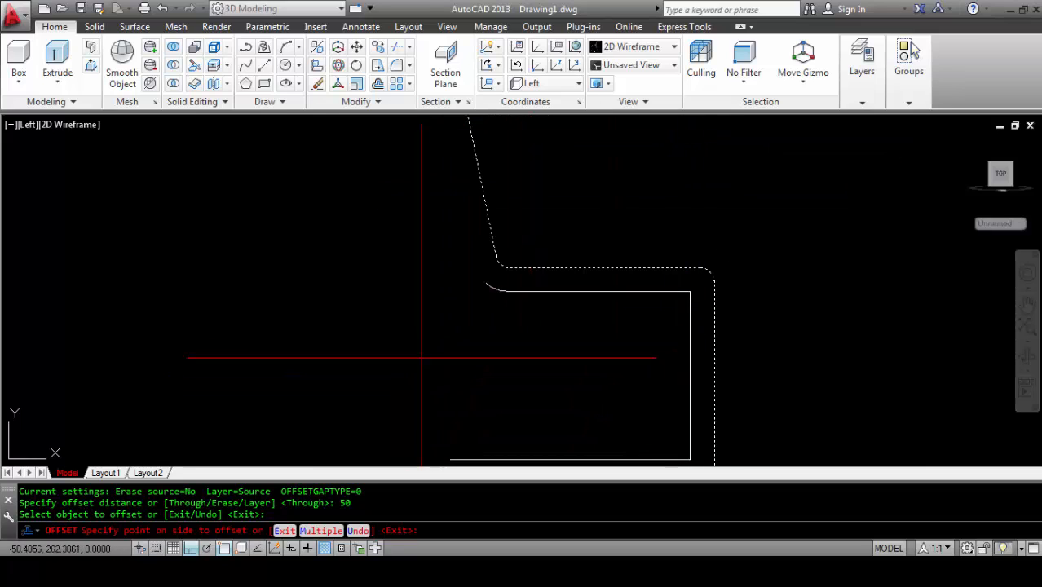
left_click(418, 355)
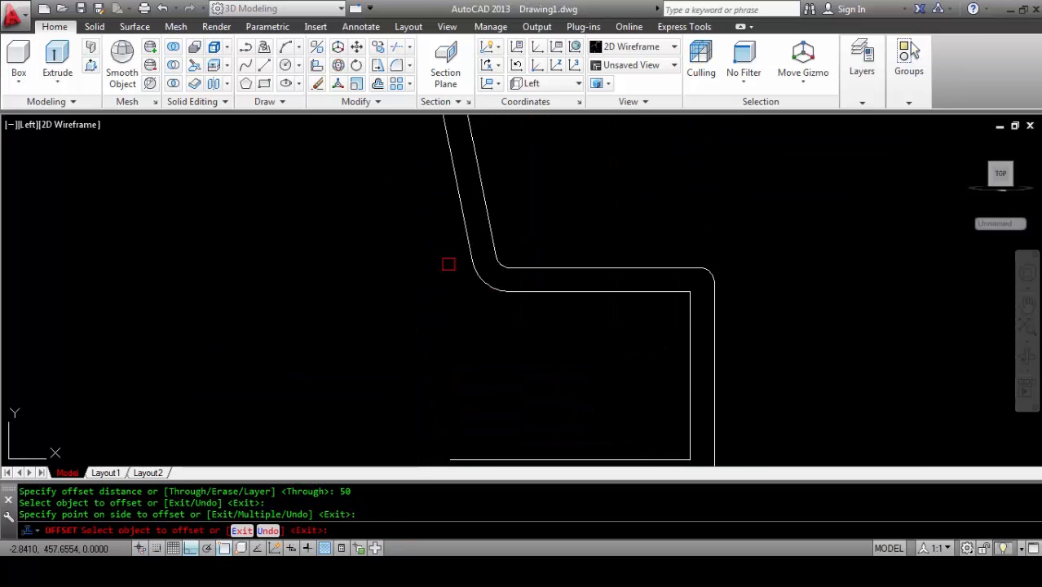
scroll(449, 296, "down", 4)
key("Return")
Step: Close the open rear end of the base with a line joining the ends of the outer and inner profile polylines
scroll(443, 338, "up", 2)
scroll(454, 346, "up", 3)
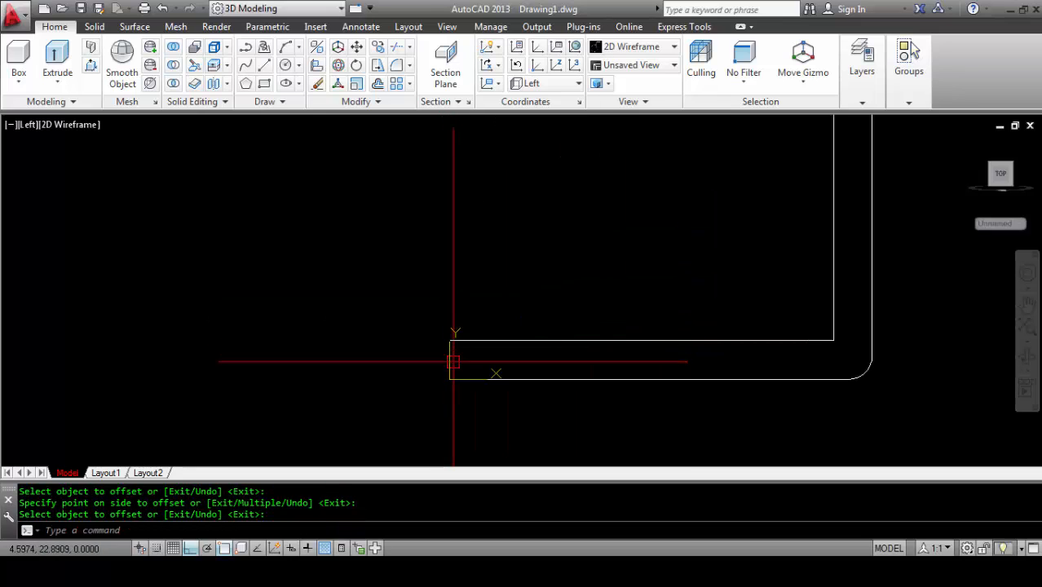
type("l")
key("Return")
left_click(450, 378)
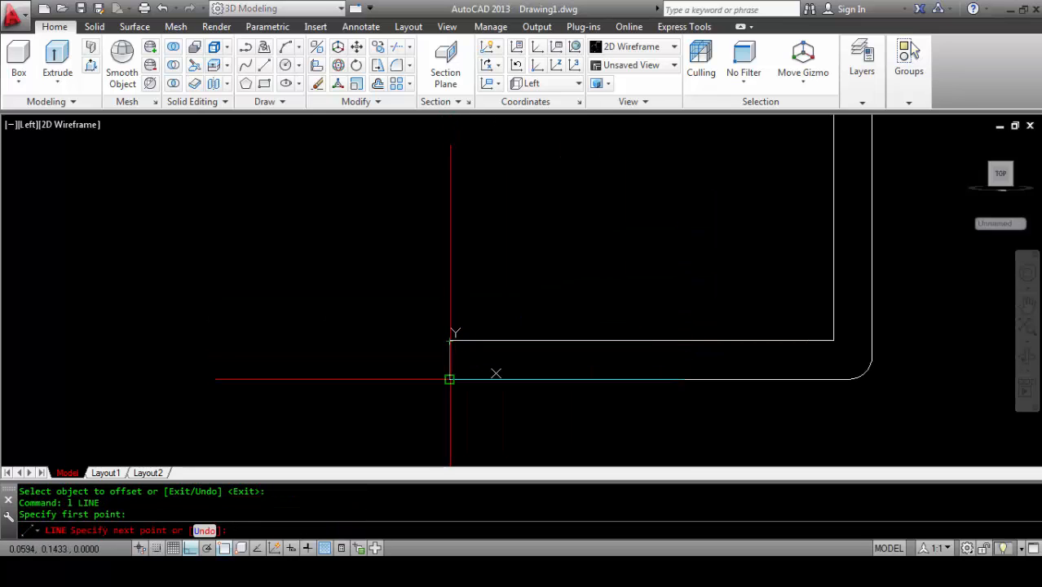
scroll(451, 377, "up", 5)
scroll(426, 426, "down", 4)
left_click(427, 424)
scroll(428, 410, "down", 2)
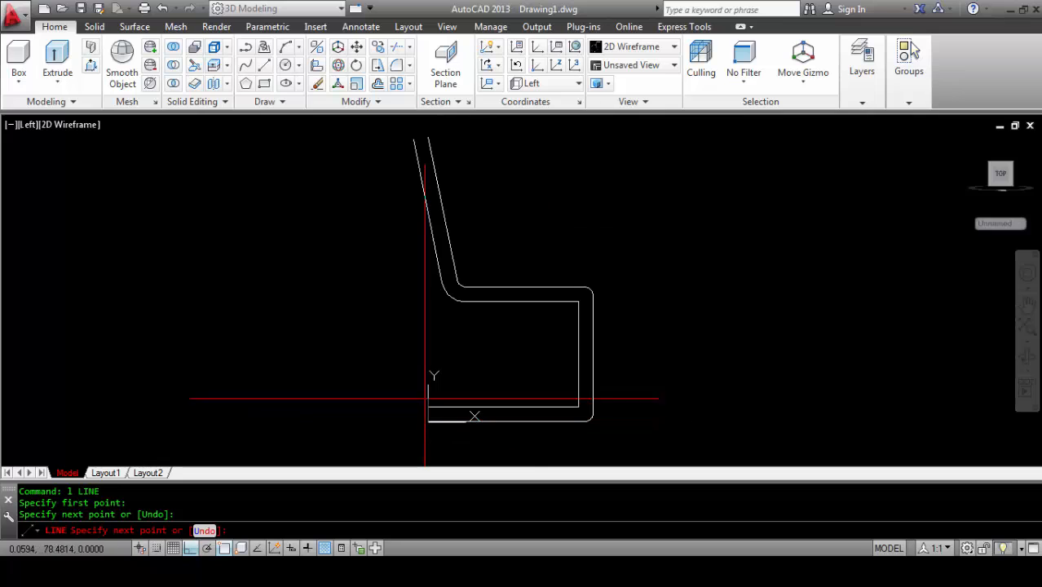
key("Return")
Step: Draw a horizontal line from the front backrest line's upper end rearward past the offset backrest line
scroll(421, 121, "up", 6)
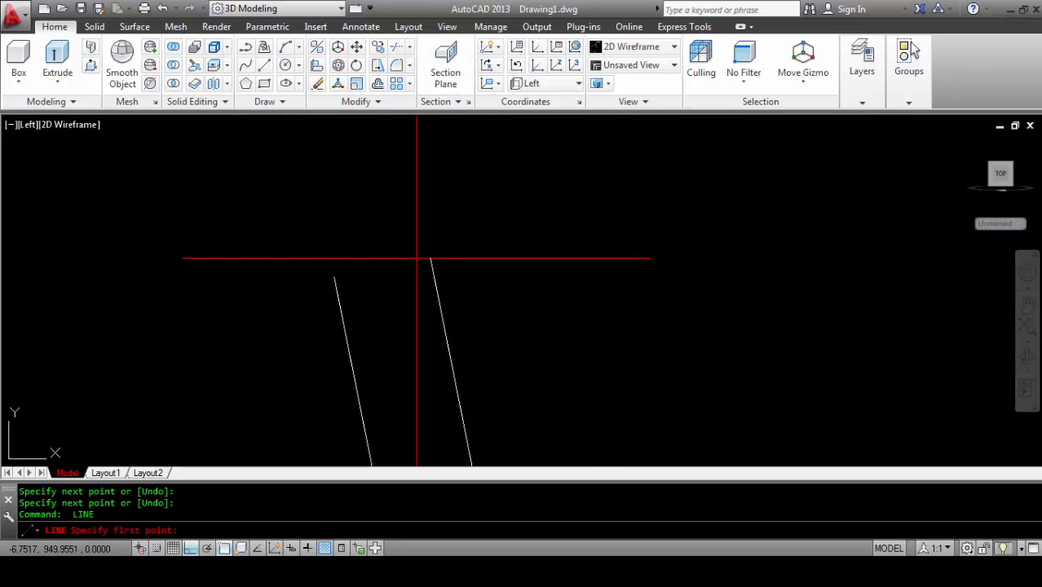
left_click(431, 258)
left_click(289, 290)
key("Return")
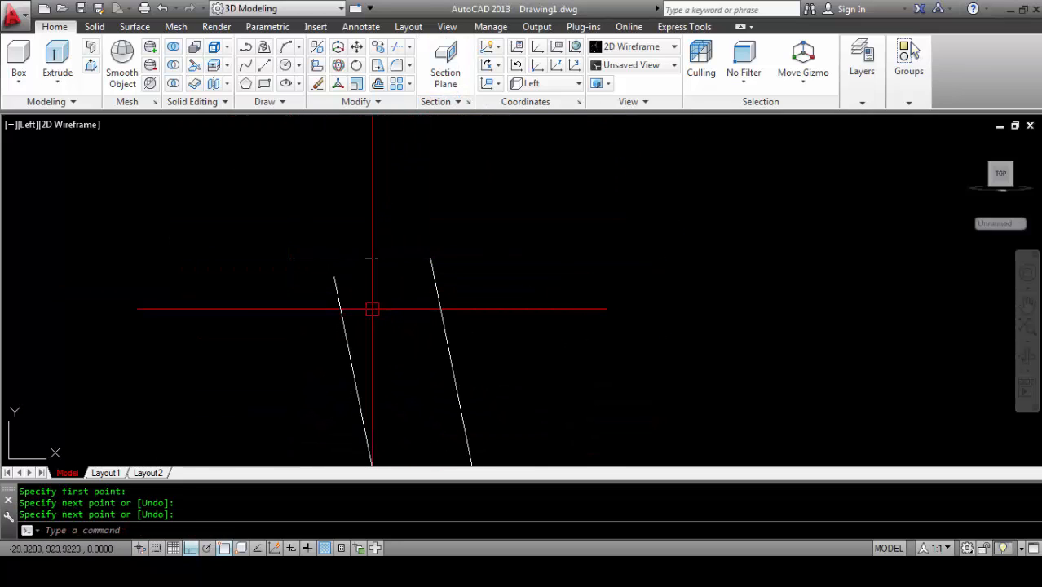
type("f")
key("Return")
left_click(337, 290)
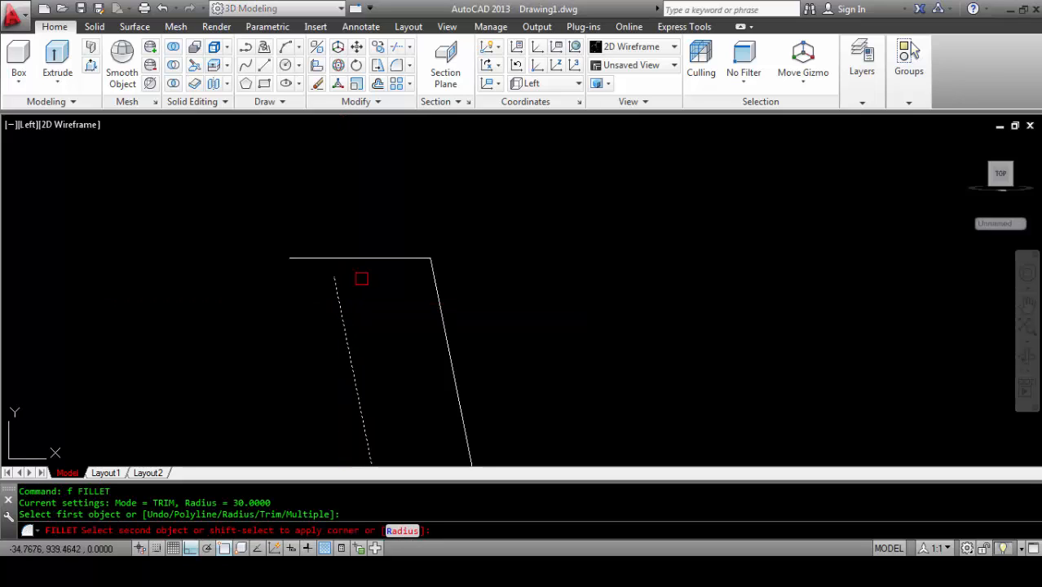
key("Escape")
key("Escape")
key("Escape")
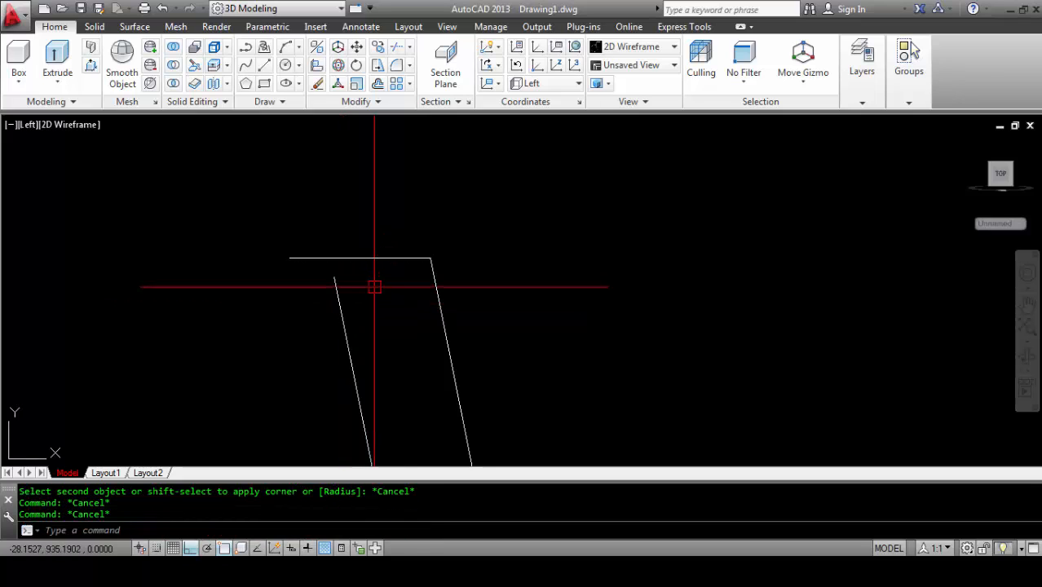
Step: Fillet the offset backrest line and the horizontal top line with radius 0 to form a sharp closed corner
type("f")
key("Return")
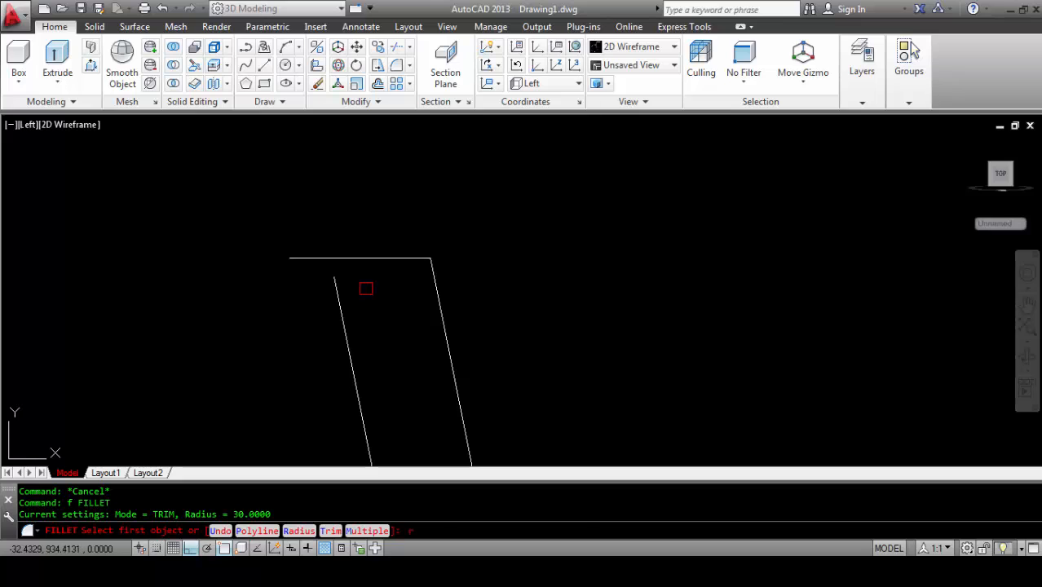
type("r")
key("Return")
key("Return")
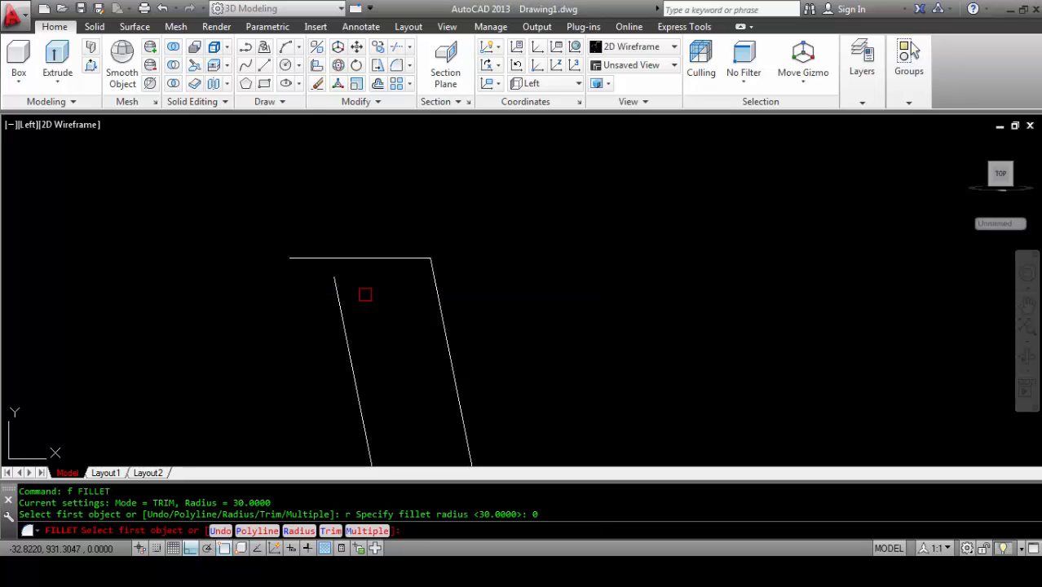
left_click(337, 315)
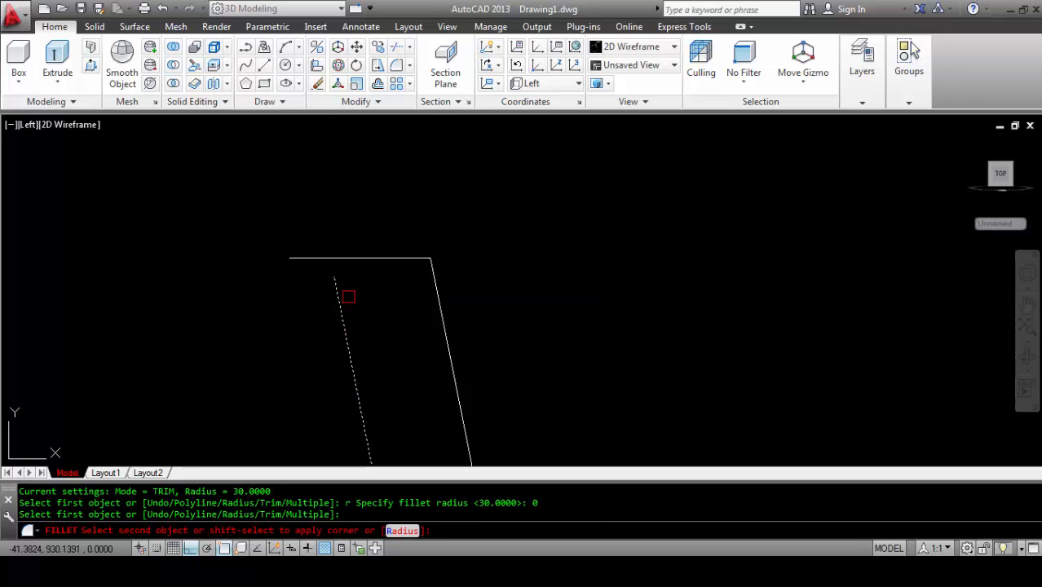
left_click(377, 261)
scroll(360, 197, "down", 3)
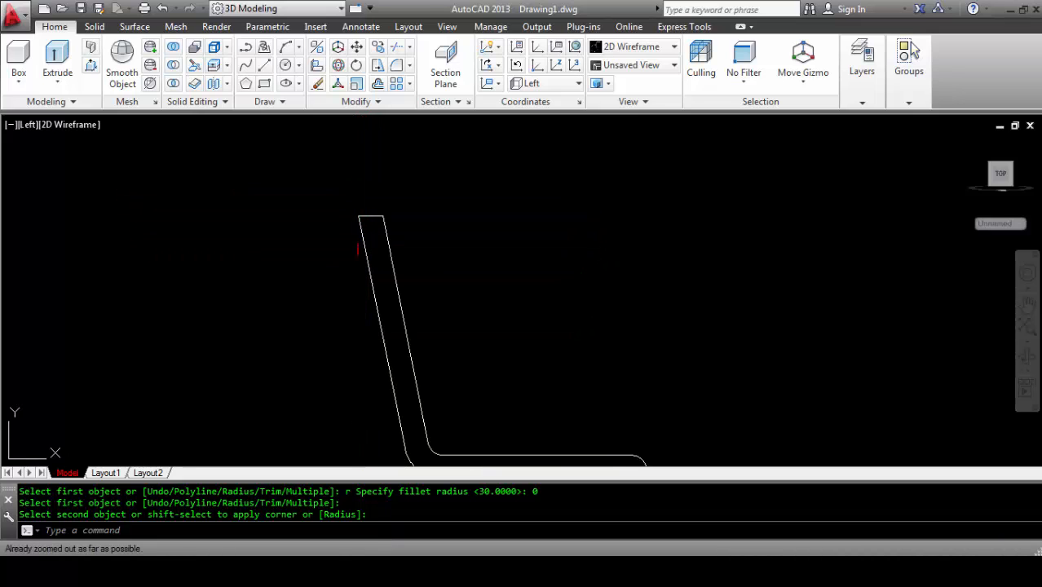
Step: Join the outer and inner profile polylines and their closing lines into one closed polyline
middle_click_drag(358, 249, 375, 195)
middle_click(371, 210)
middle_click(370, 211)
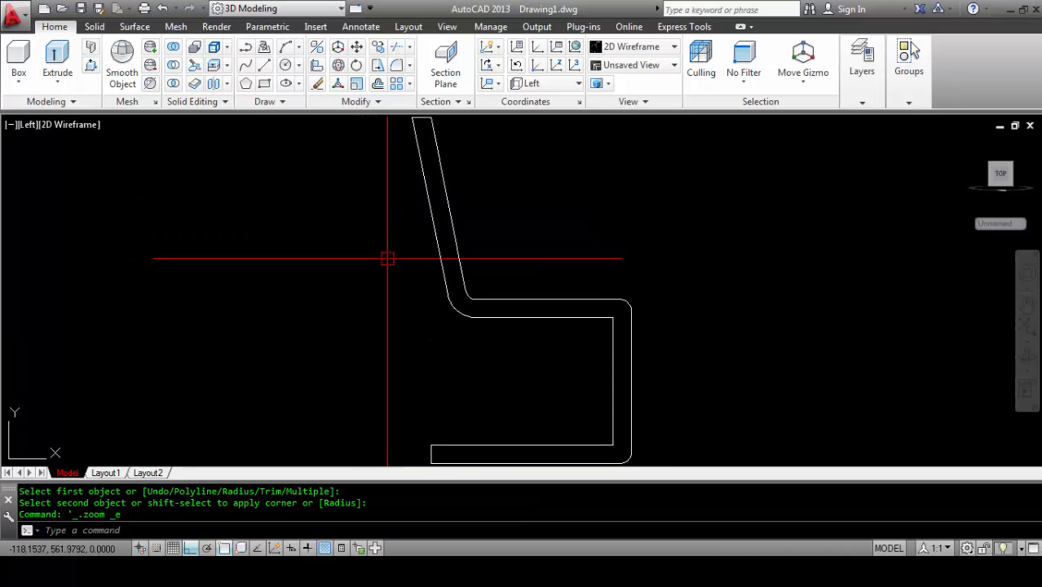
scroll(380, 265, "down", 2)
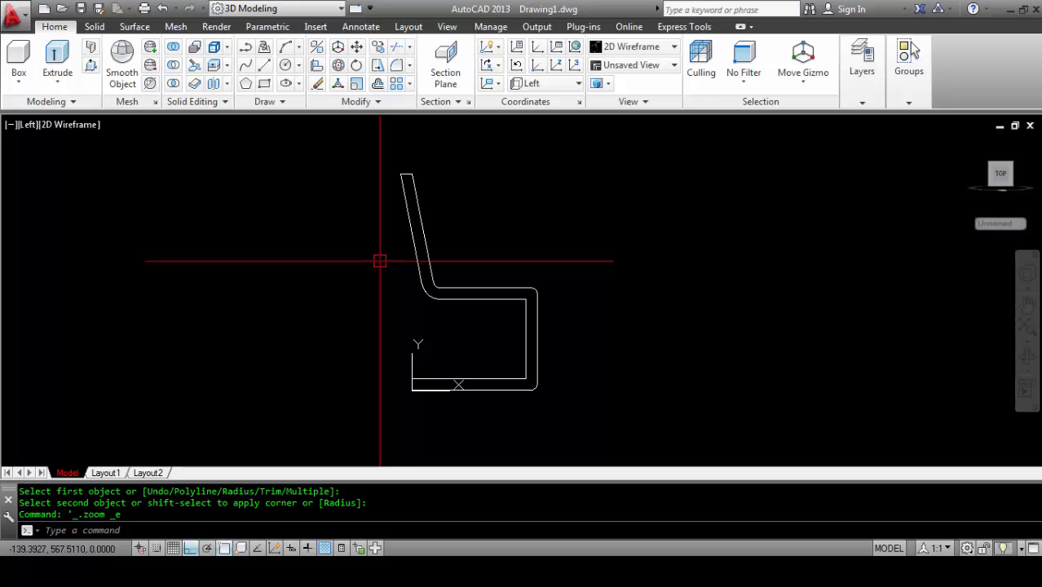
scroll(391, 175, "up", 5)
scroll(423, 212, "down", 3)
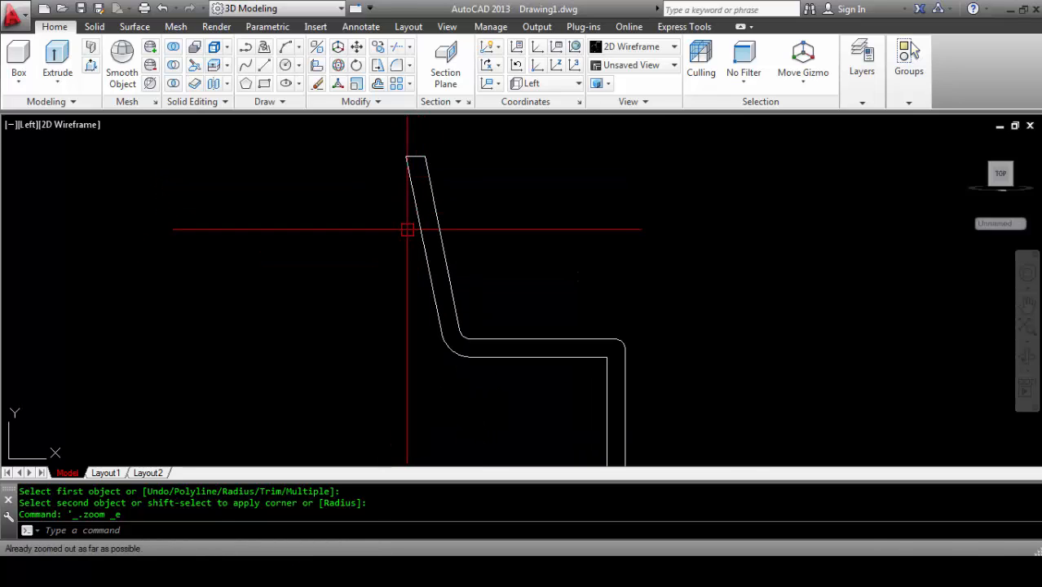
middle_click(403, 231)
middle_click(403, 231)
scroll(365, 257, "down", 2)
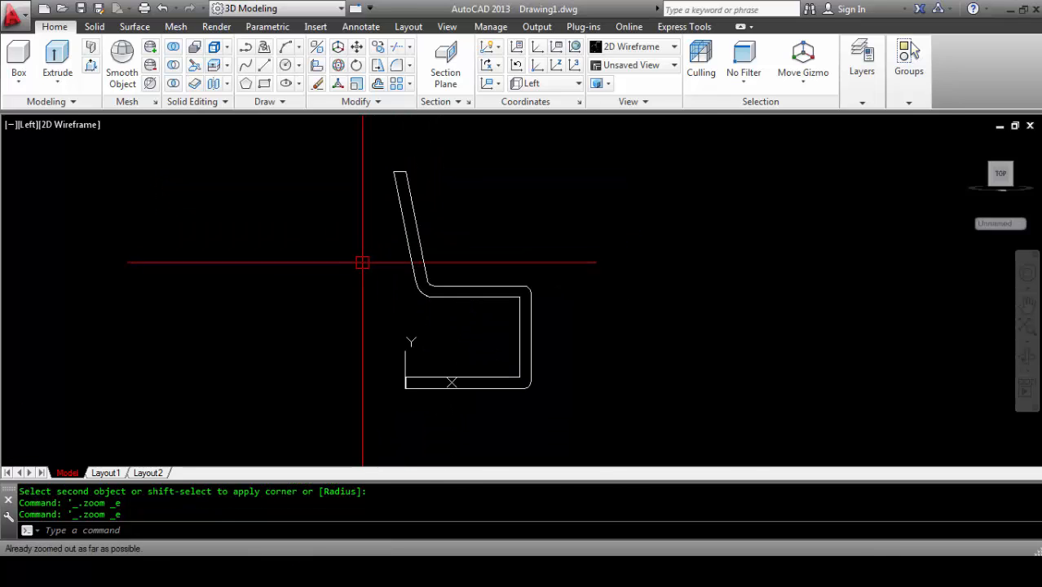
mouse_move(363, 261)
middle_mouse_down()
mouse_move(298, 292)
mouse_move(359, 251)
middle_mouse_up()
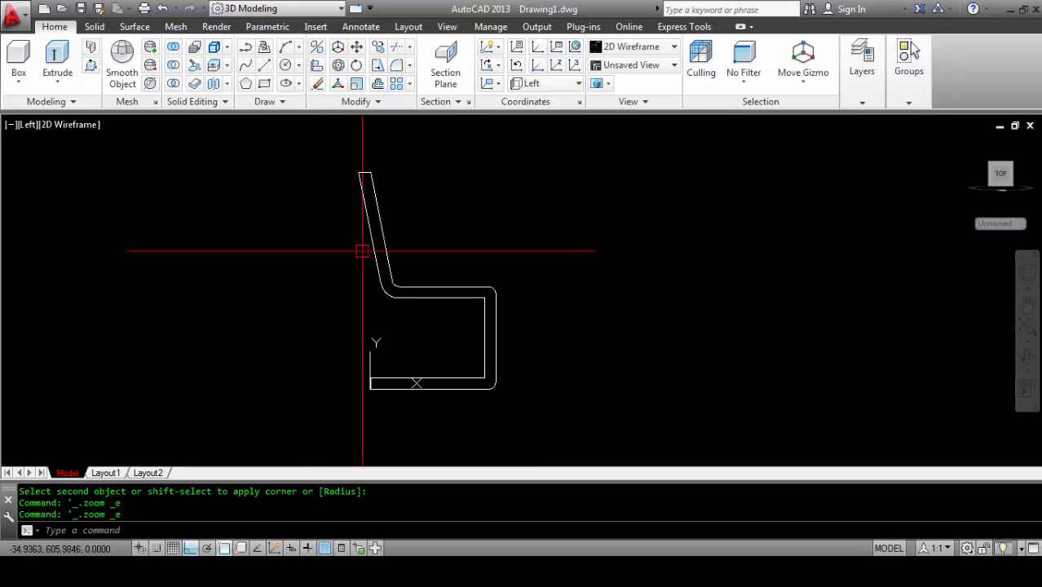
type("j")
key("Return")
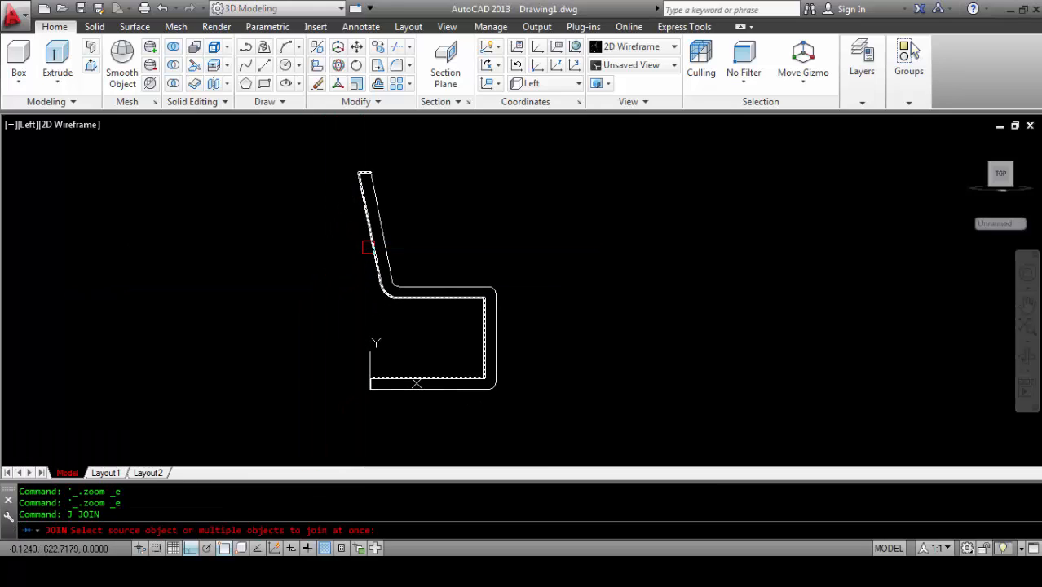
left_click(695, 120)
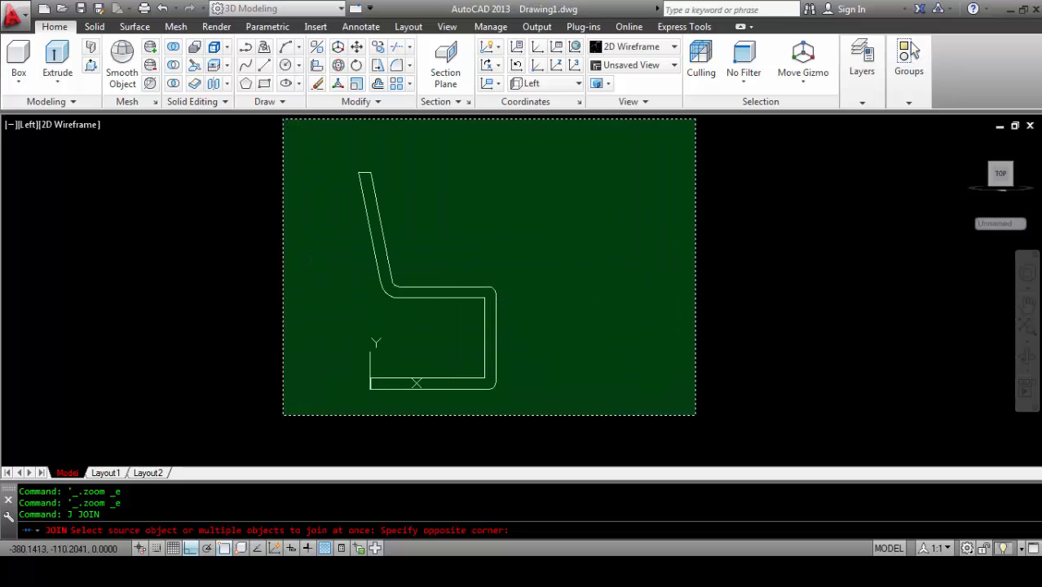
left_click(278, 441)
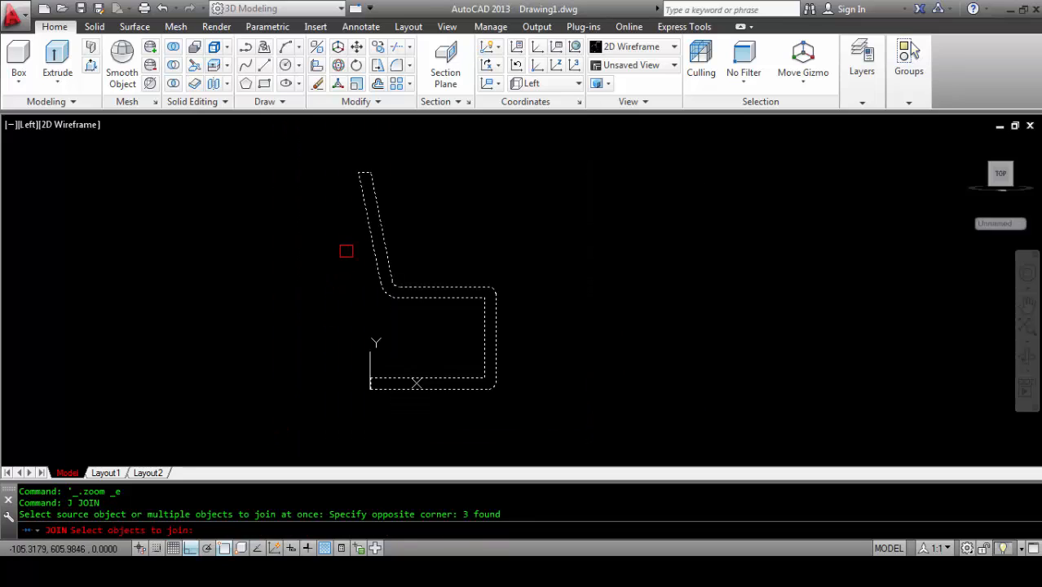
key("Return")
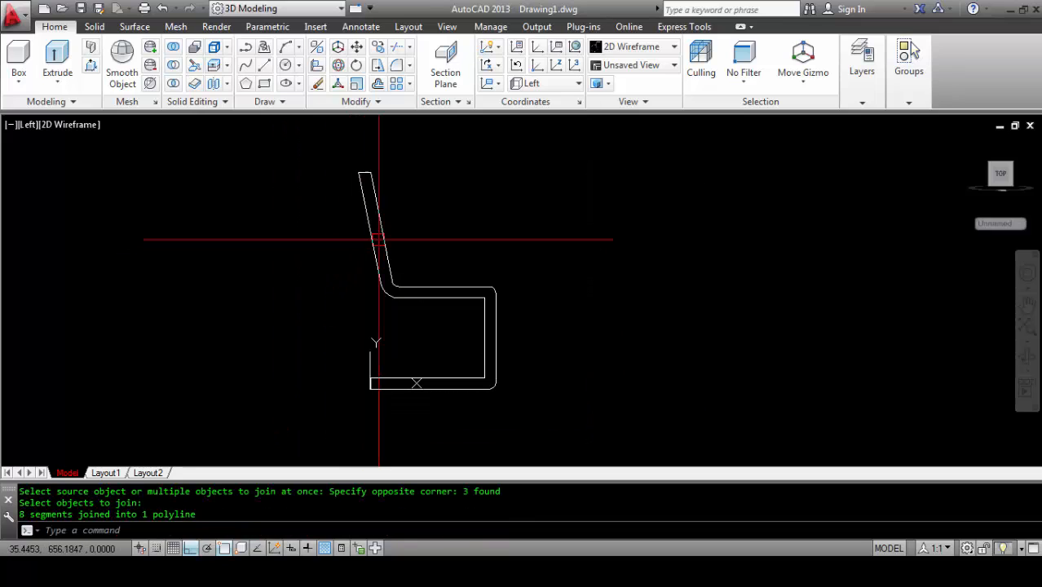
Step: Select the joined chair outline to check that it is a single polyline, and clear the selection
left_click(371, 259)
scroll(371, 257, "up", 3)
scroll(386, 281, "down", 3)
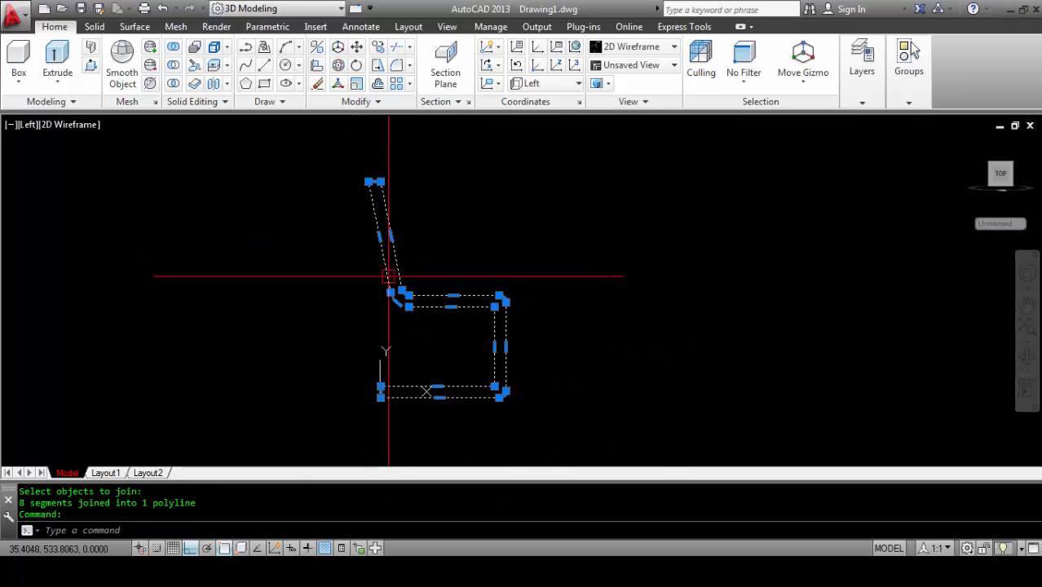
key("Escape")
scroll(377, 208, "up", 4)
key("Escape")
key("Escape")
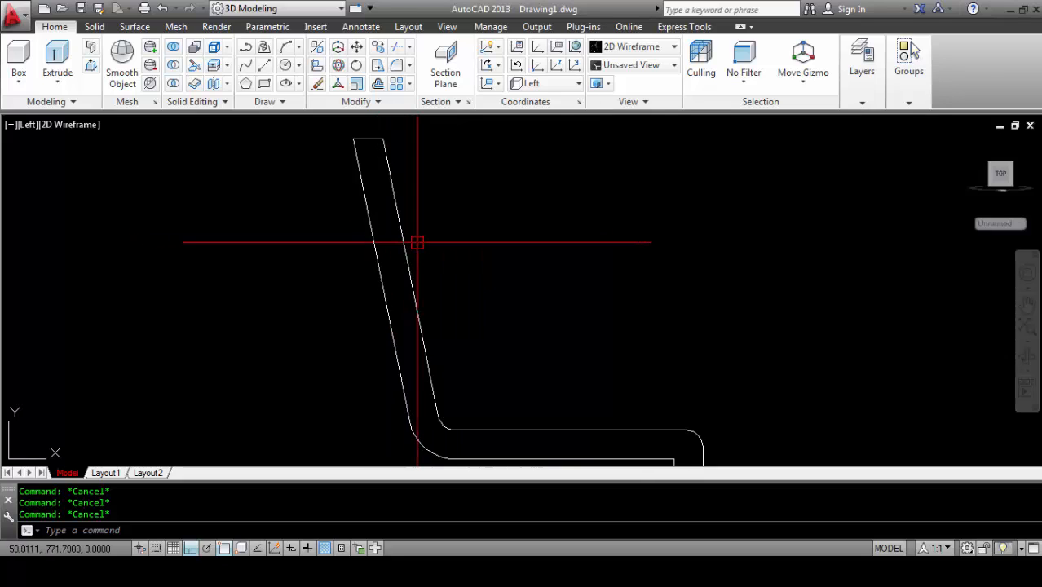
Step: Extrude the closed chair side profile 30 mm into a solid
middle_click_drag(420, 242, 409, 288, "shift")
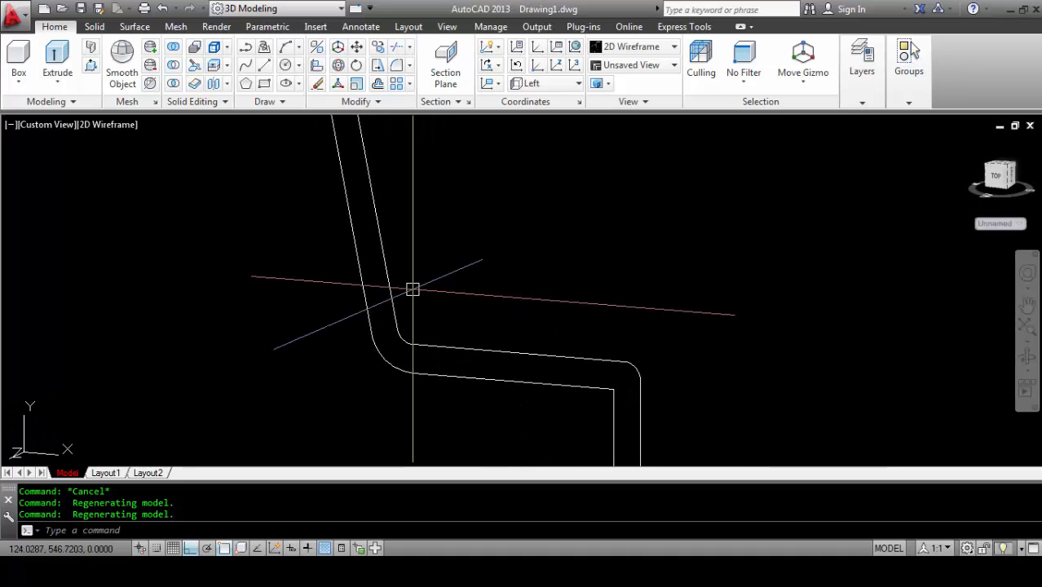
scroll(409, 288, "down", 3)
scroll(402, 287, "up", 4)
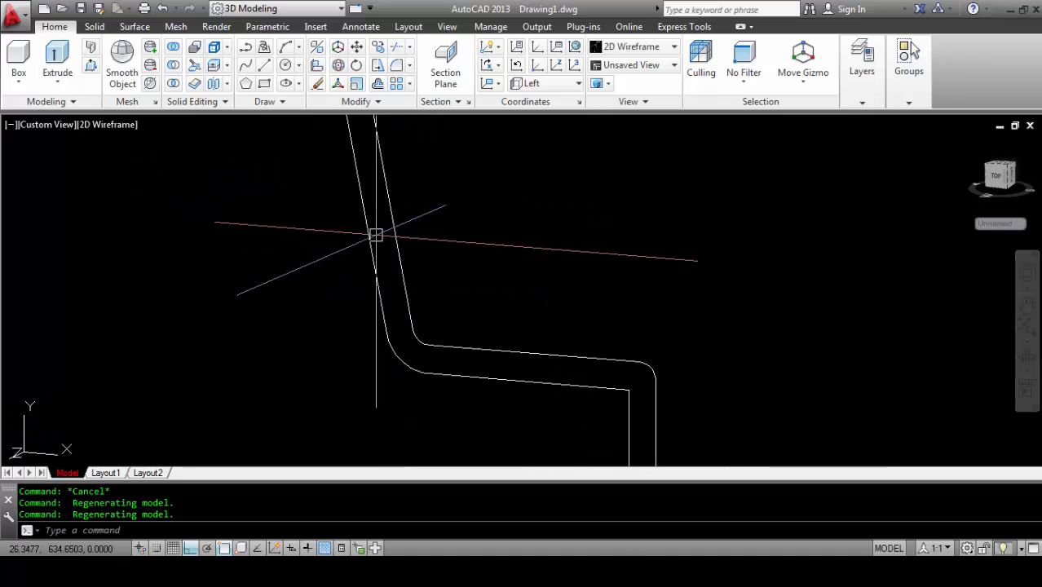
scroll(374, 231, "down", 3)
scroll(372, 230, "up", 2)
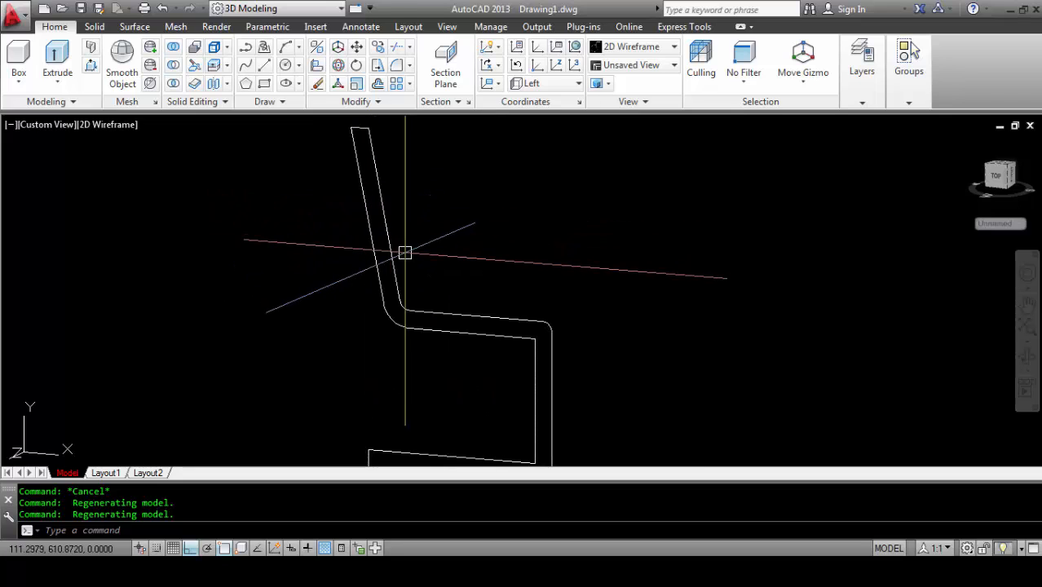
middle_click_drag(405, 253, 371, 283, "shift")
scroll(378, 249, "down", 3)
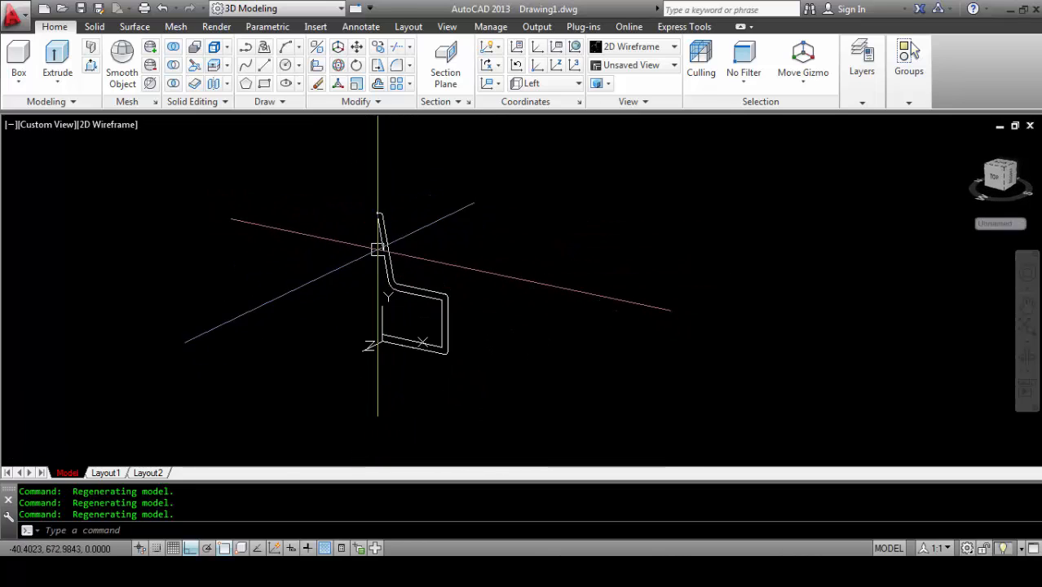
scroll(378, 249, "up", 5)
scroll(403, 241, "down", 3)
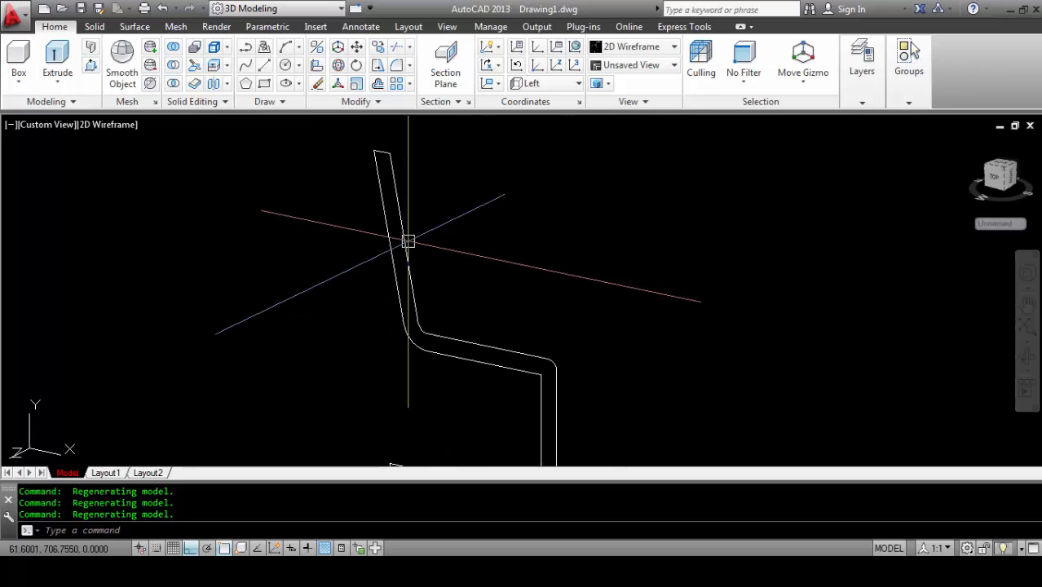
left_click(59, 59)
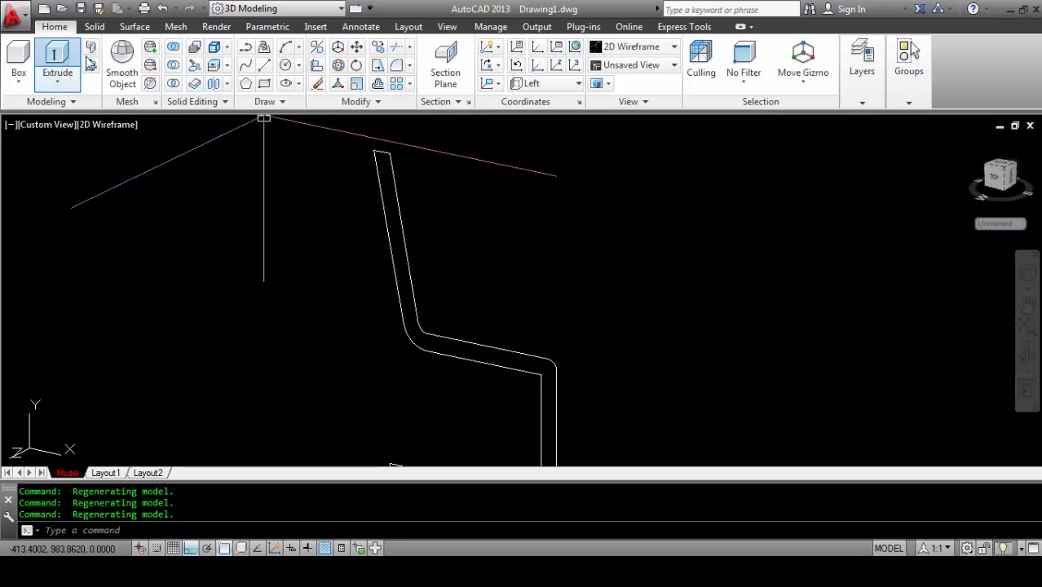
left_click(386, 199)
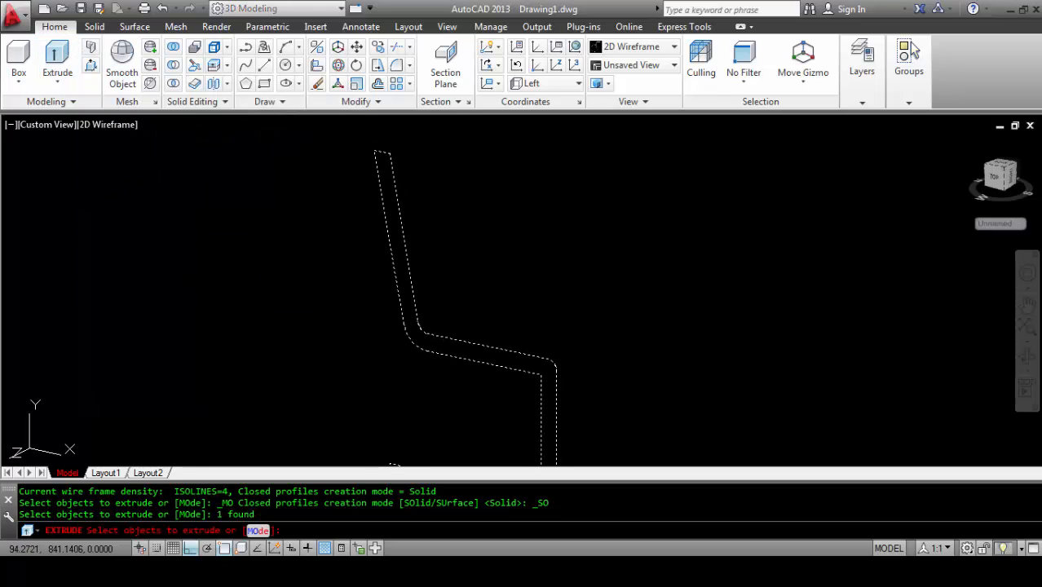
key("Return")
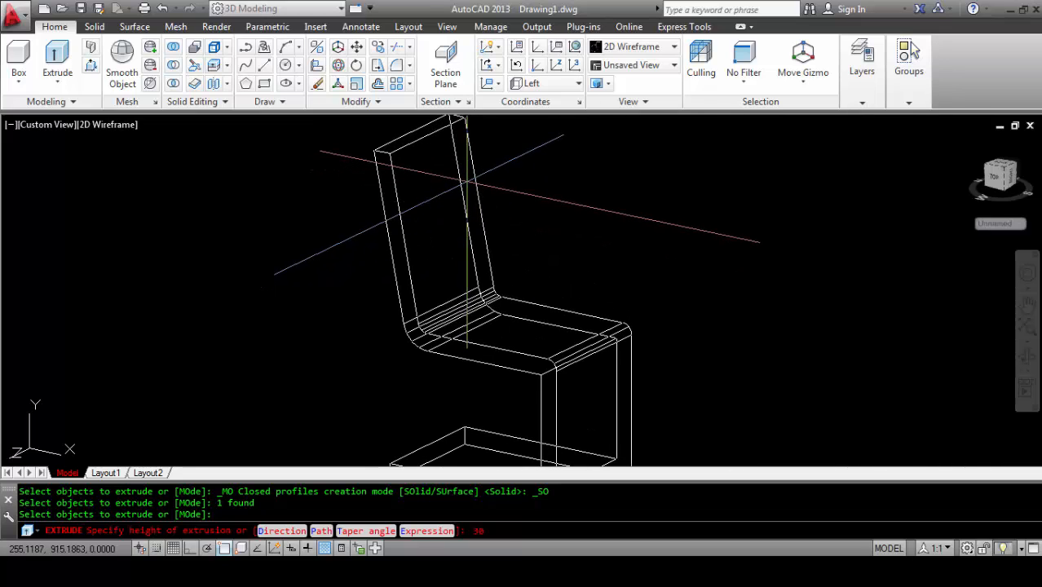
key("Return")
Step: Inspect the extruded side frame, select it to check that it is a single solid, and clear the selection
scroll(408, 228, "down", 3)
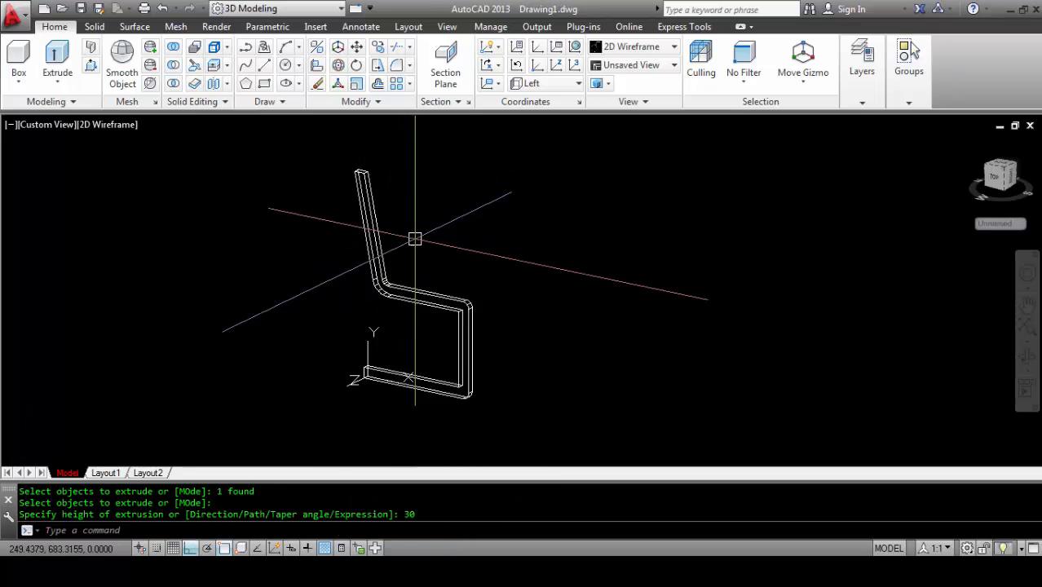
scroll(415, 238, "up", 2)
scroll(342, 289, "down", 3)
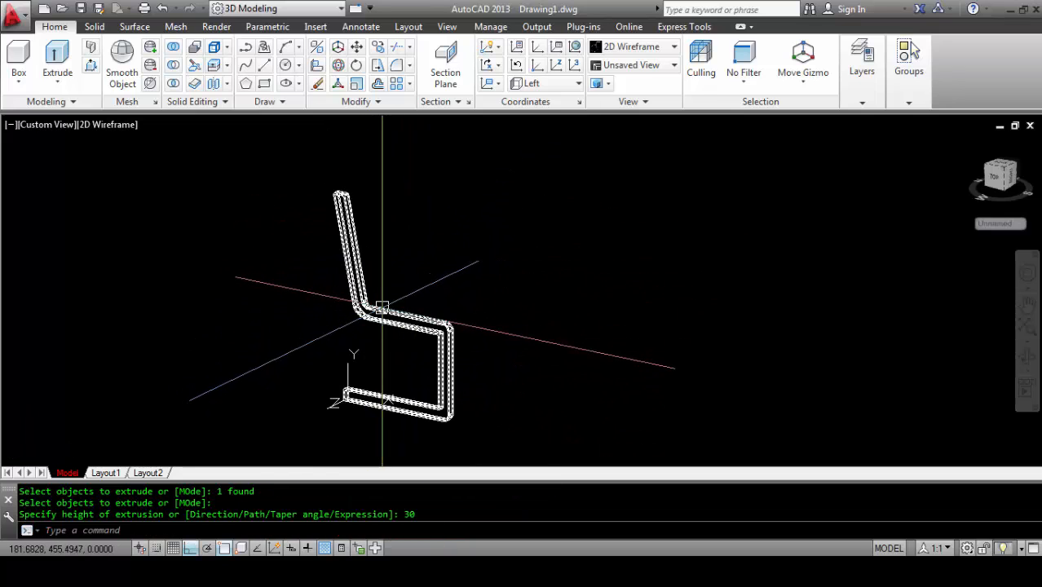
left_click(389, 309)
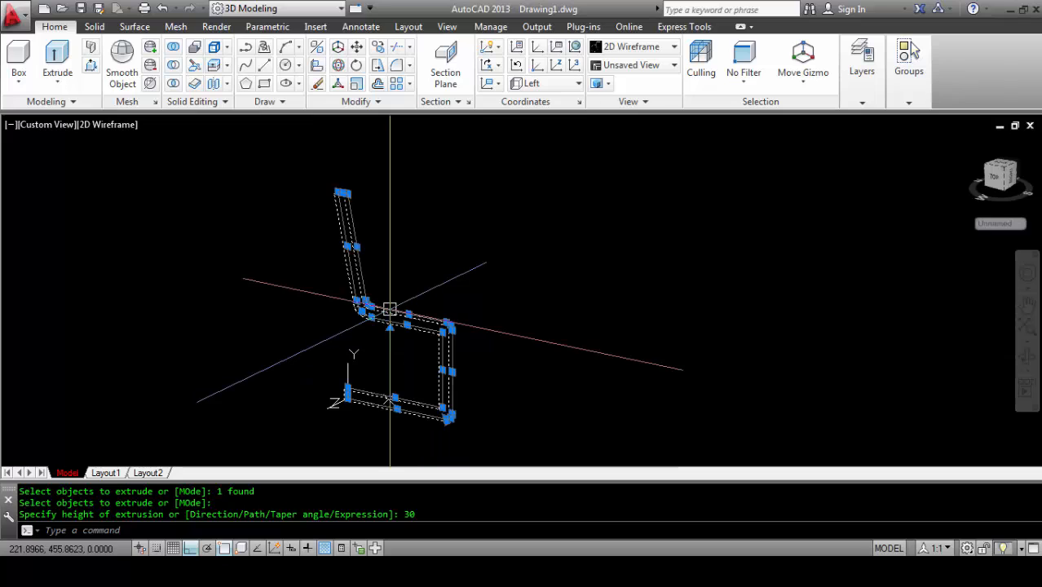
key("Escape")
key("Escape")
key("Escape")
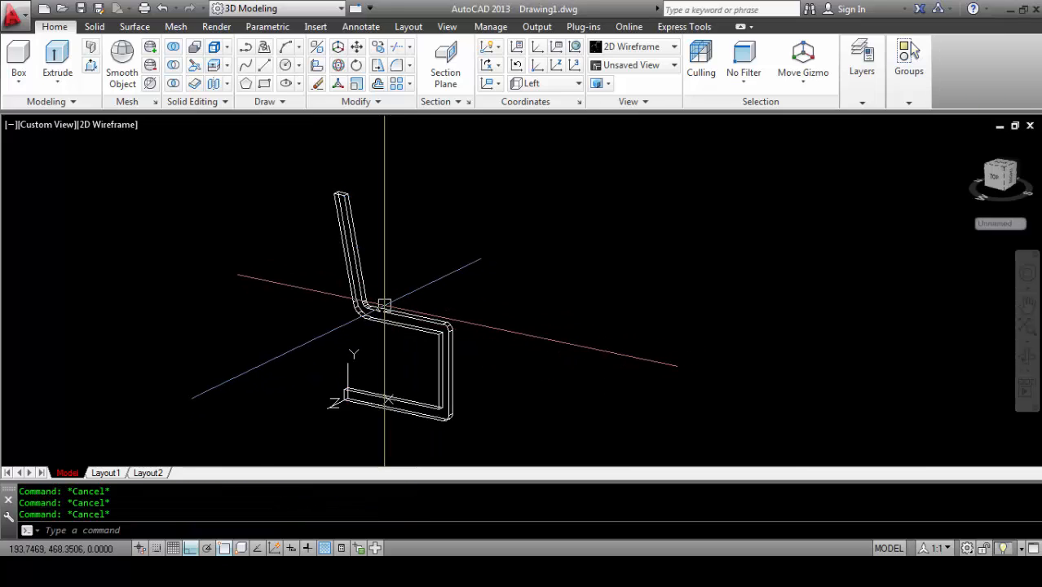
Step: Copy the side frame 450 mm along the negative Z axis, using its lower front corner as base point
type("cp")
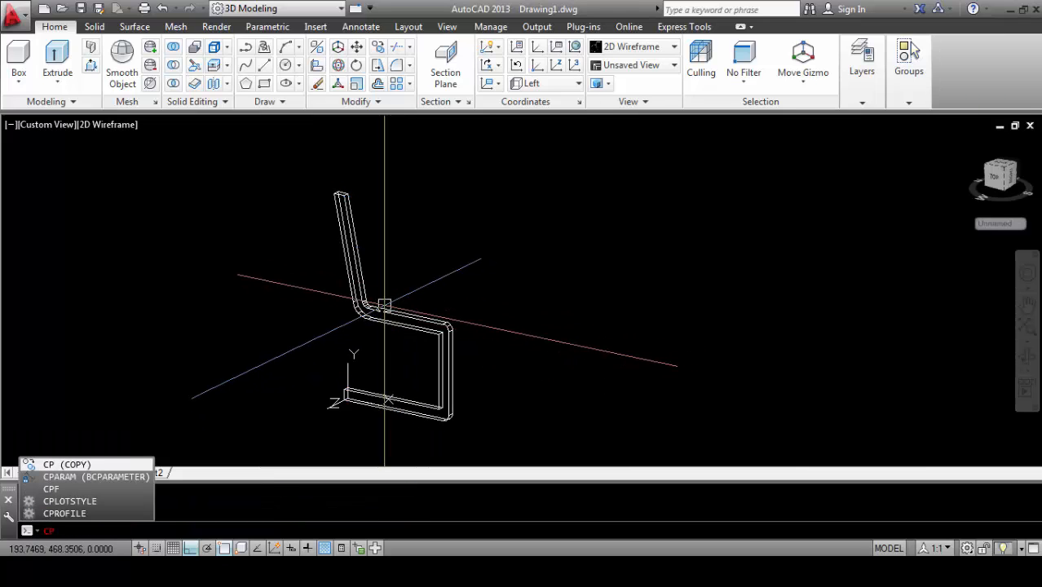
key("Return")
left_click(392, 321)
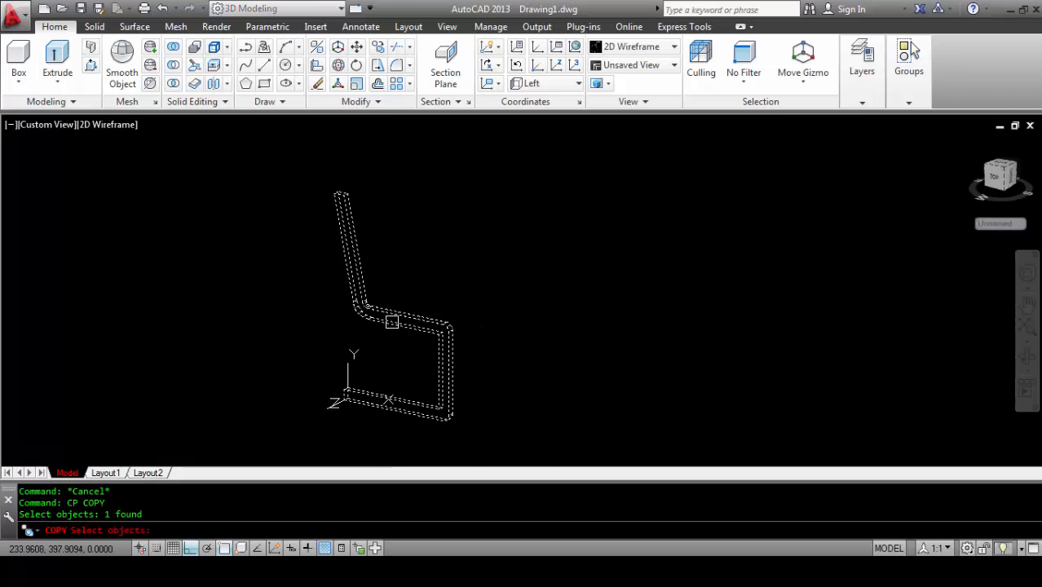
key("Return")
left_click(549, 421)
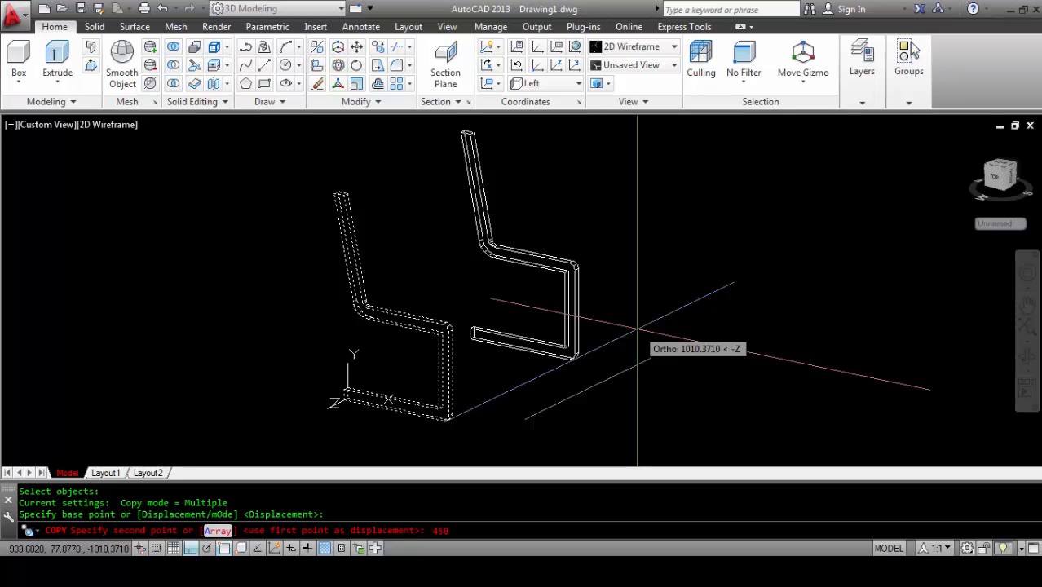
key("Return")
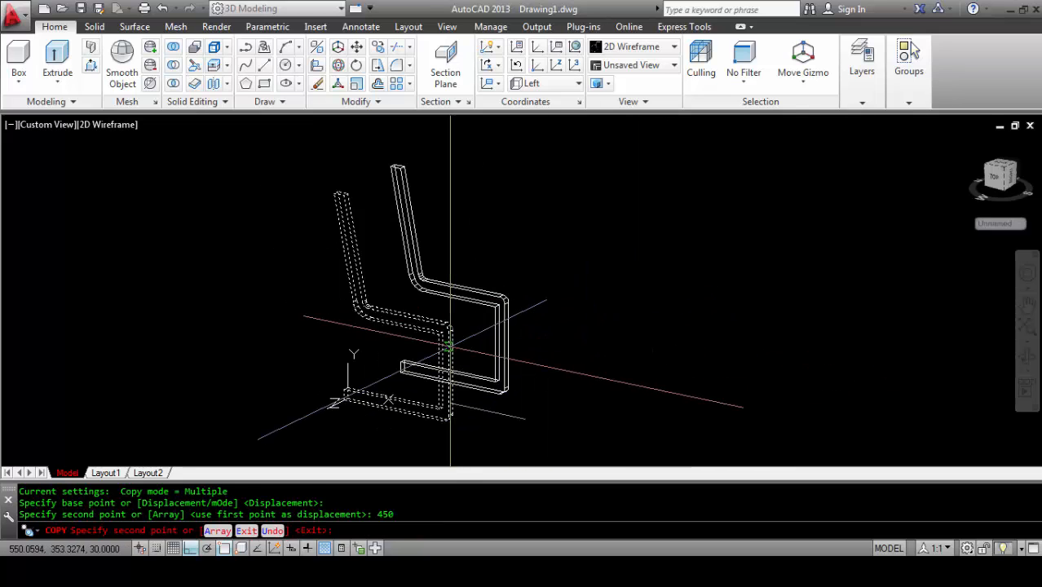
key("Return")
Step: Set the visual style to Conceptual to shade the two side frames
scroll(375, 216, "up", 5)
scroll(372, 210, "down", 8)
scroll(367, 233, "up", 3)
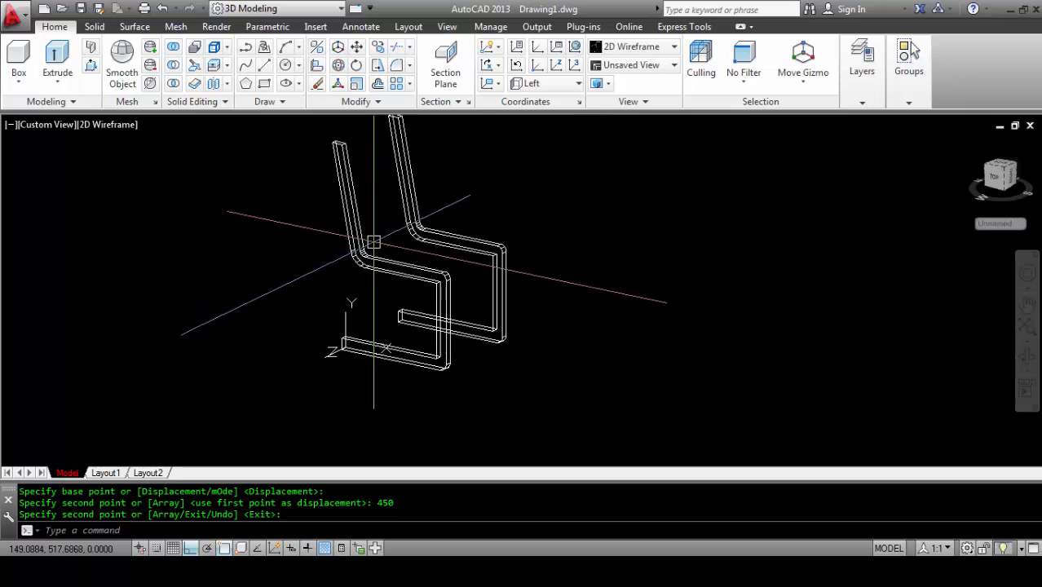
left_click(112, 125)
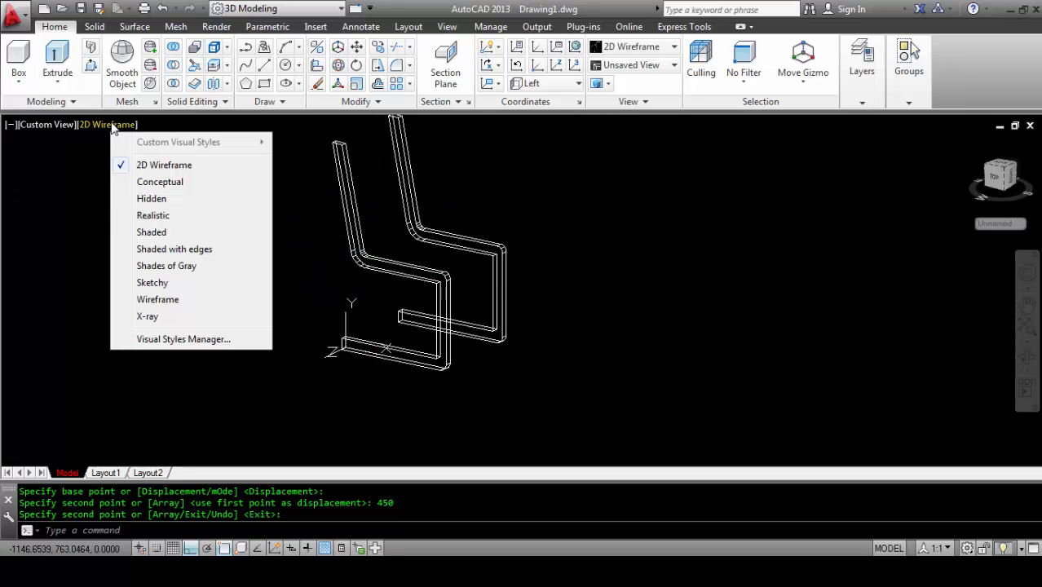
left_click(155, 181)
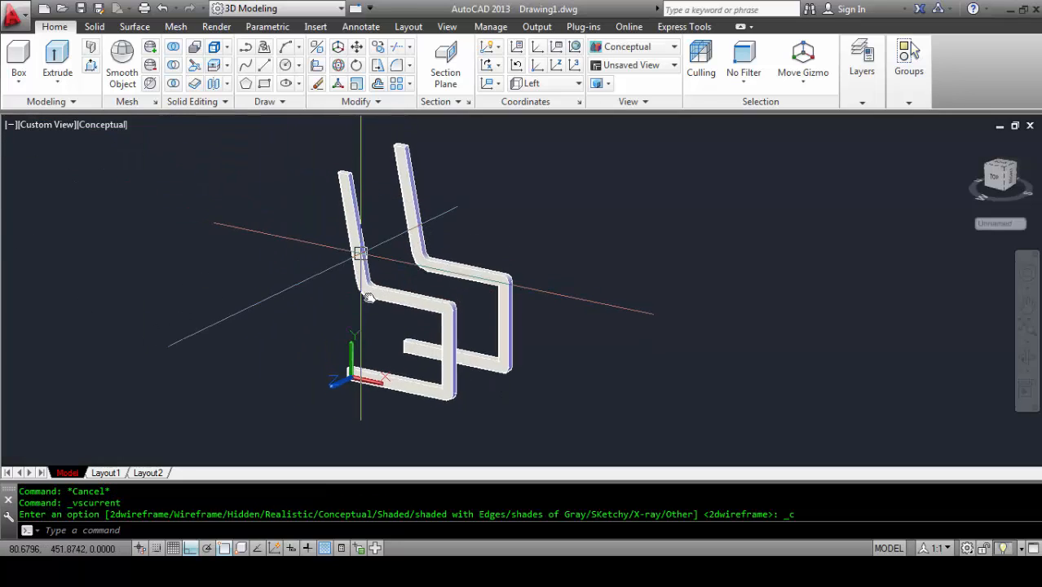
scroll(381, 288, "up", 2)
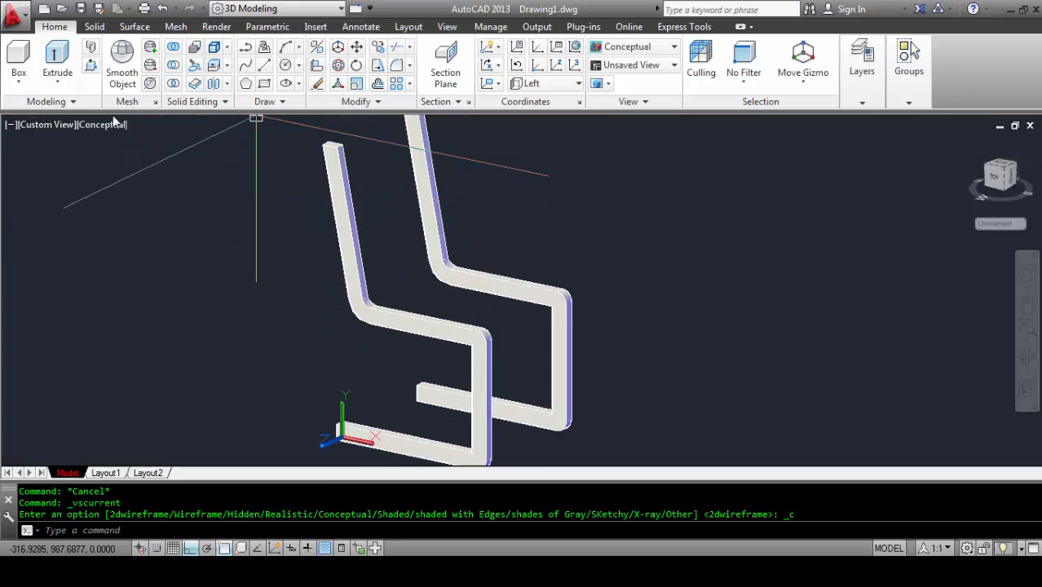
left_click(89, 127)
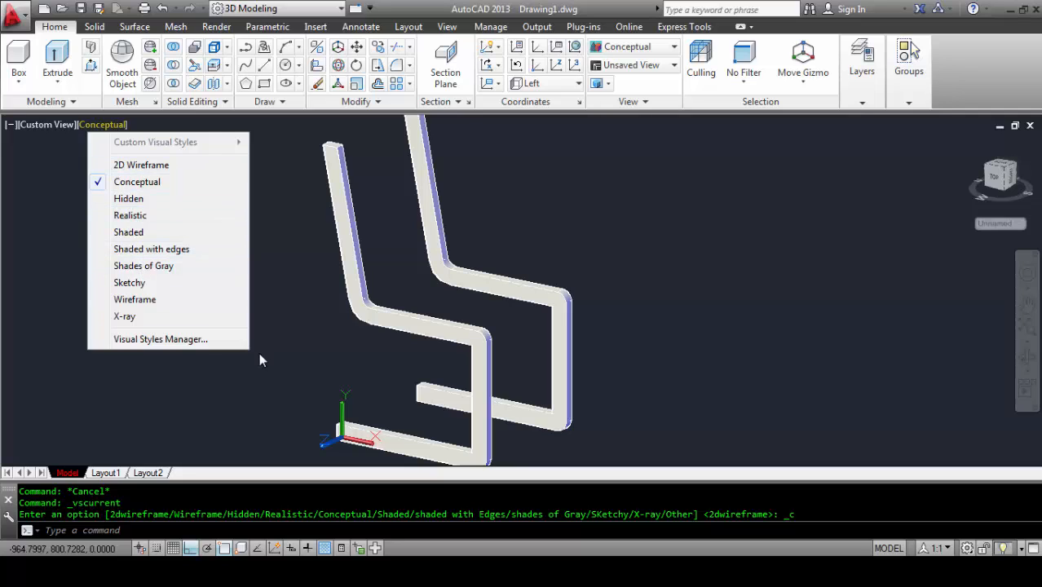
left_click(293, 351)
left_click(296, 356)
scroll(300, 352, "down", 4)
scroll(365, 267, "up", 3)
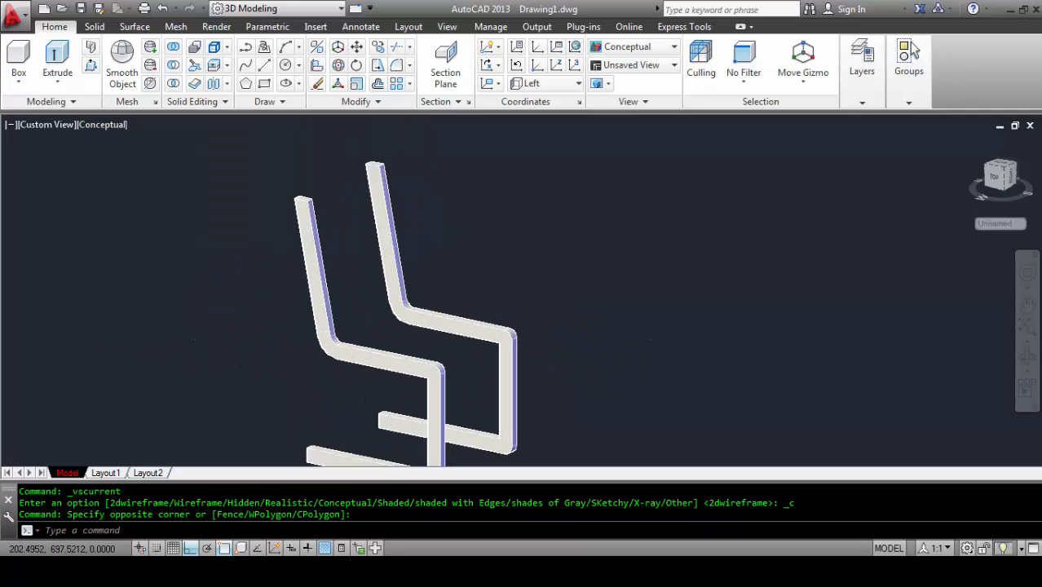
mouse_move(344, 318)
middle_mouse_down("shift")
mouse_move(435, 284)
mouse_move(355, 231)
mouse_move(330, 318)
mouse_move(354, 354)
mouse_move(400, 322)
mouse_move(514, 300)
mouse_move(486, 315)
mouse_move(299, 324)
mouse_move(360, 298)
mouse_move(351, 314)
middle_mouse_up("shift")
Step: Examine the spacing and shape of the two side frames from the Top view and from oblique angles
left_click(45, 127)
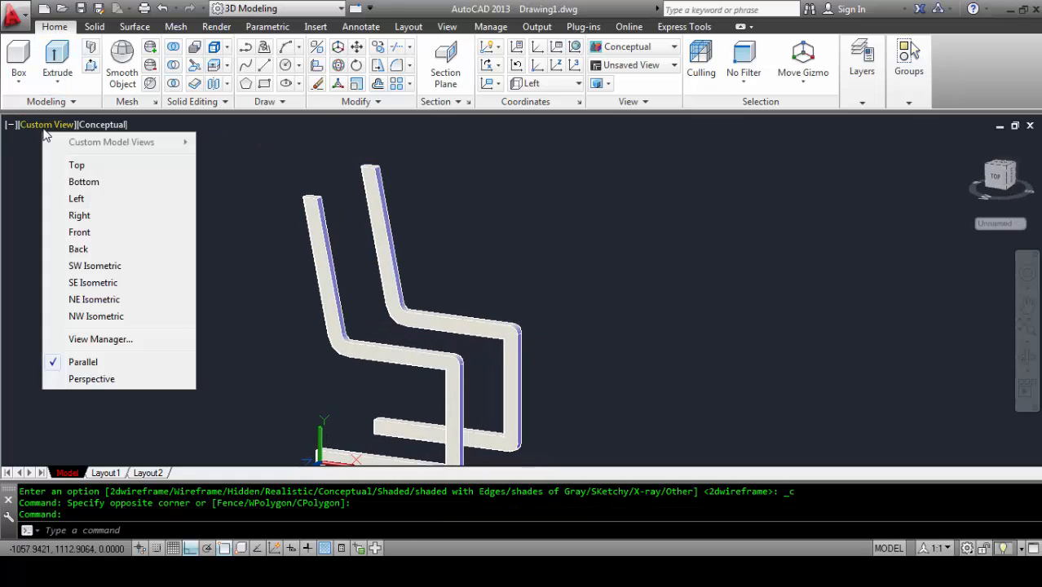
left_click(74, 166)
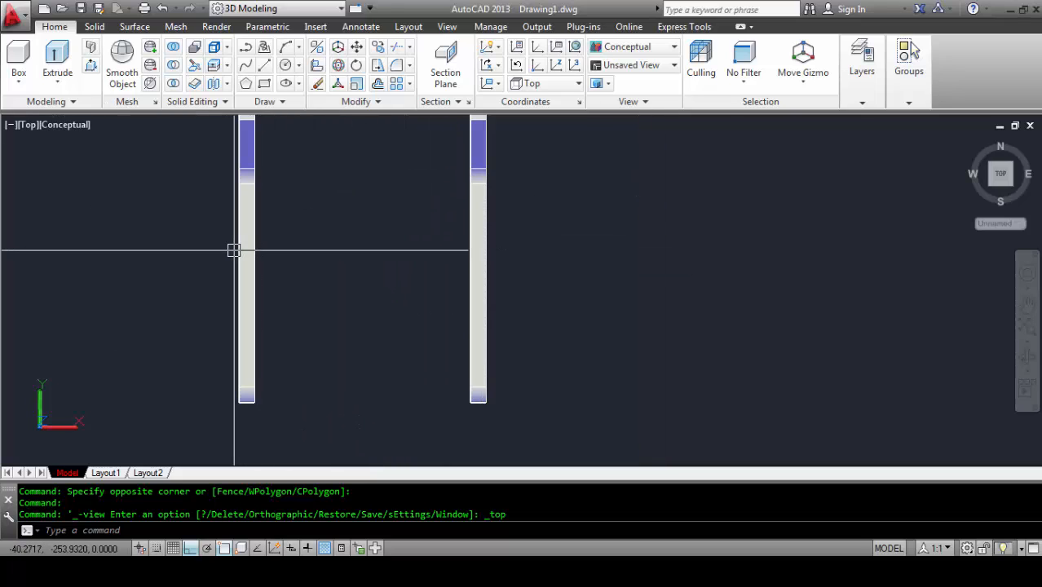
middle_click_drag(169, 269, 251, 211, "shift")
scroll(306, 150, "down", 6)
scroll(273, 191, "up", 5)
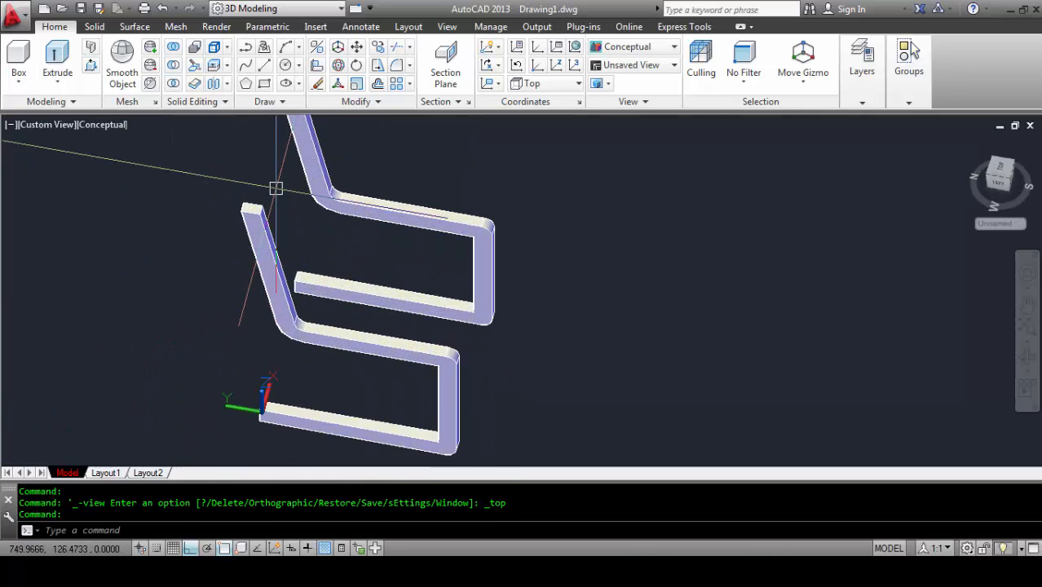
scroll(279, 269, "down", 4)
scroll(269, 184, "up", 3)
scroll(268, 179, "up", 3)
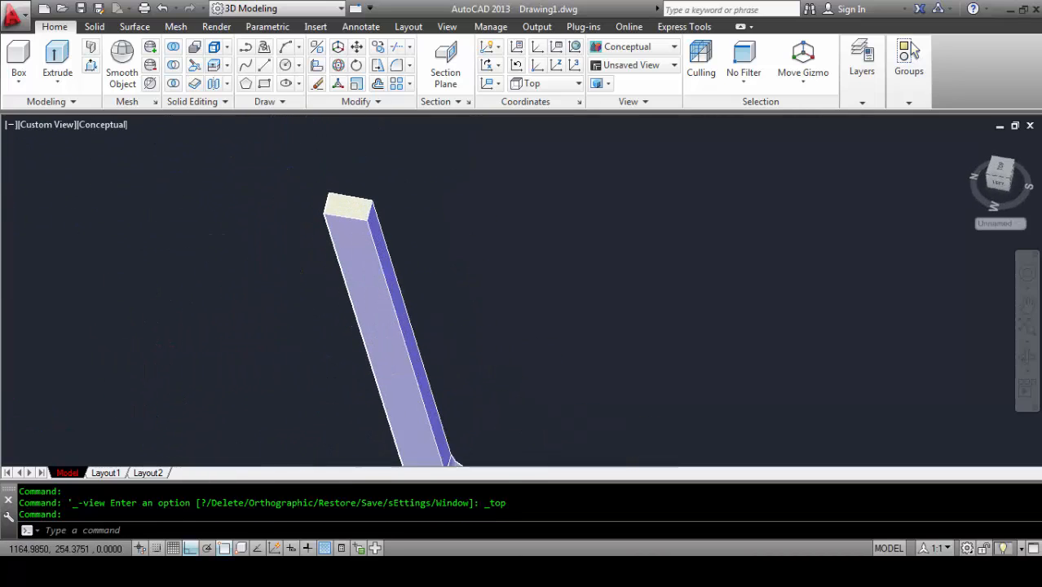
scroll(288, 184, "down", 5)
scroll(324, 279, "up", 4)
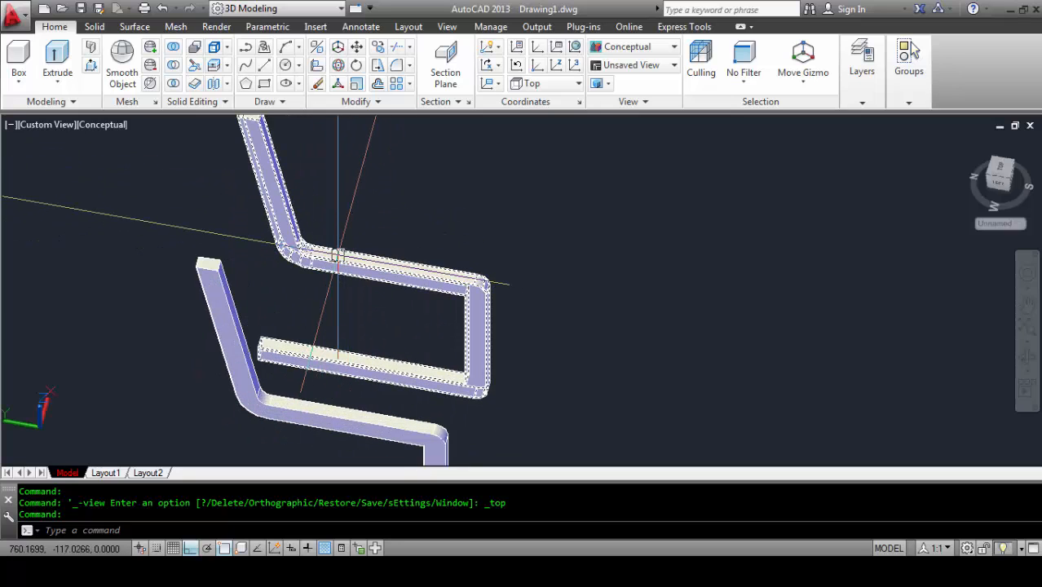
scroll(276, 300, "down", 3)
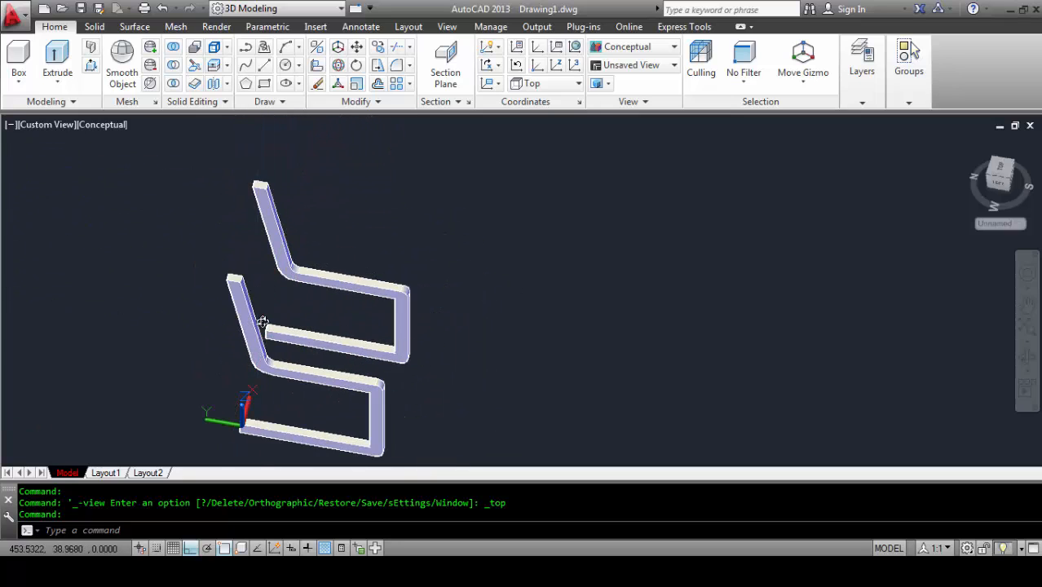
middle_click_drag(263, 323, 287, 243, "shift")
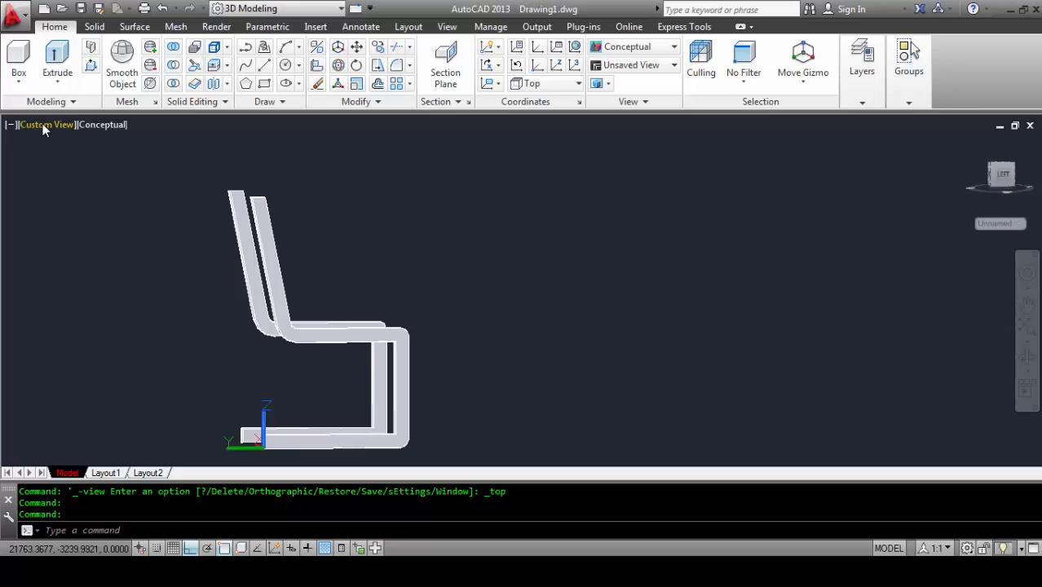
Step: Restore the Left view as working orientation and orbit until both backrest uprights are visible in 3D
left_click(45, 125)
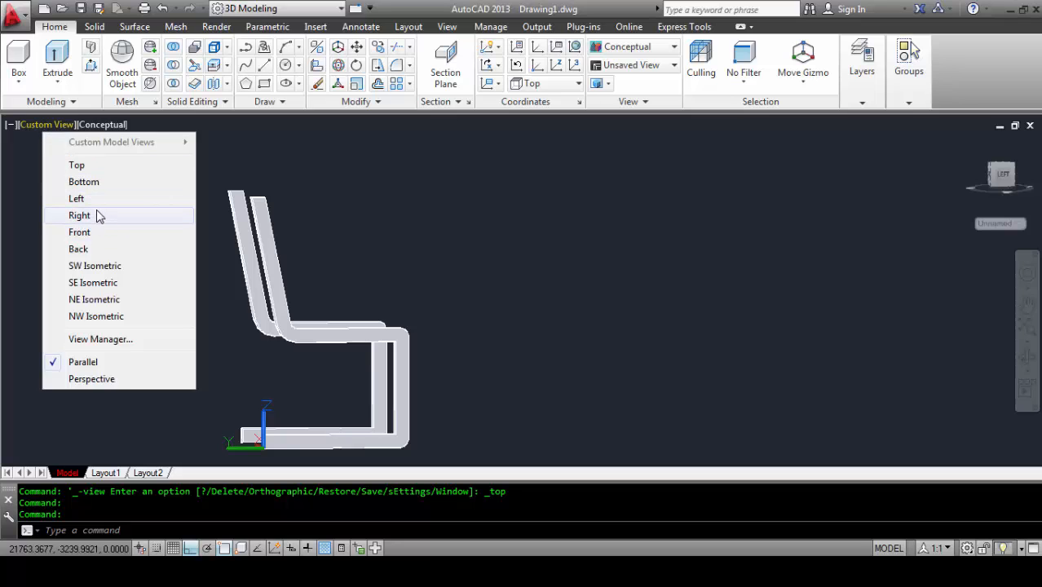
left_click(76, 199)
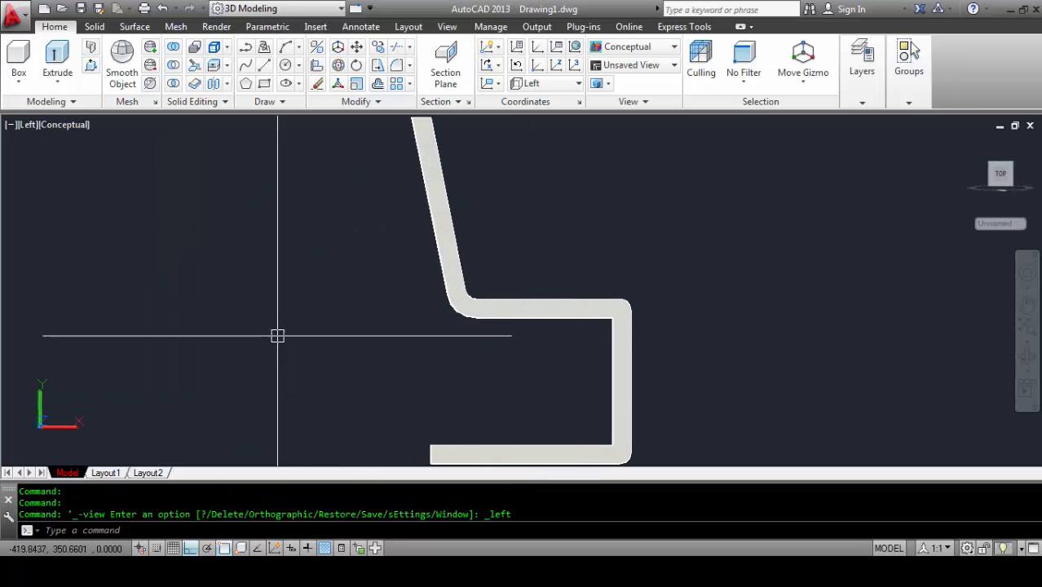
scroll(276, 334, "down", 4)
scroll(341, 265, "up", 4)
middle_click_drag(321, 273, 298, 297, "shift")
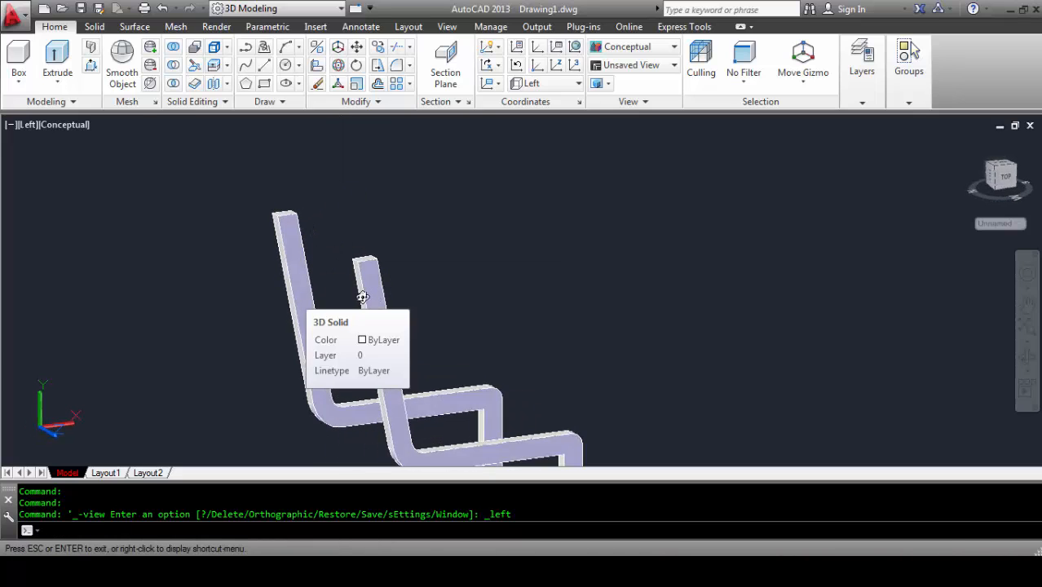
Step: Draw a 30 mm line down the rear edge of the far upright's inner face, starting at its top corner with Ortho off
scroll(285, 222, "up", 5)
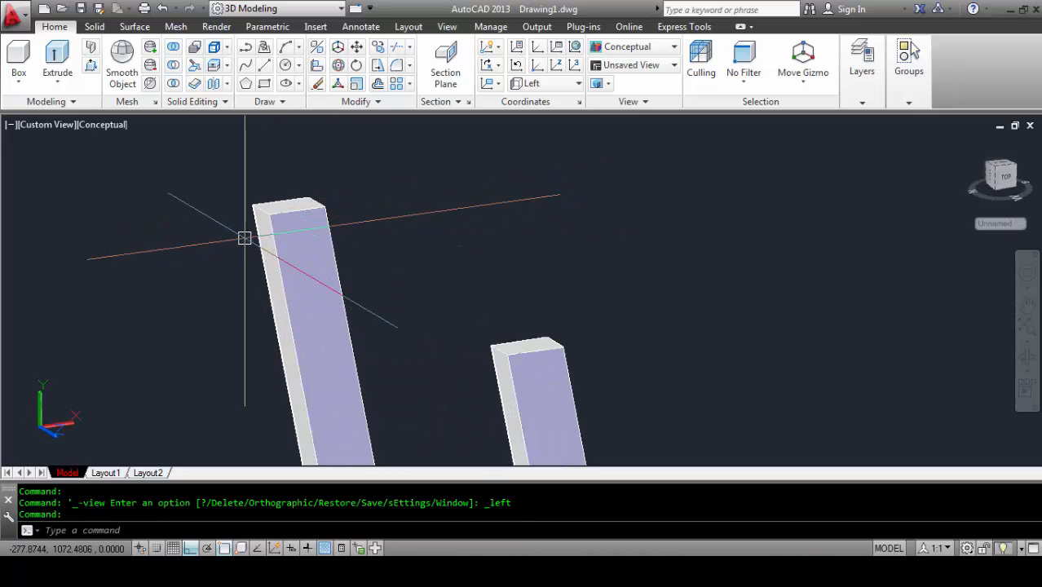
type("l")
key("Return")
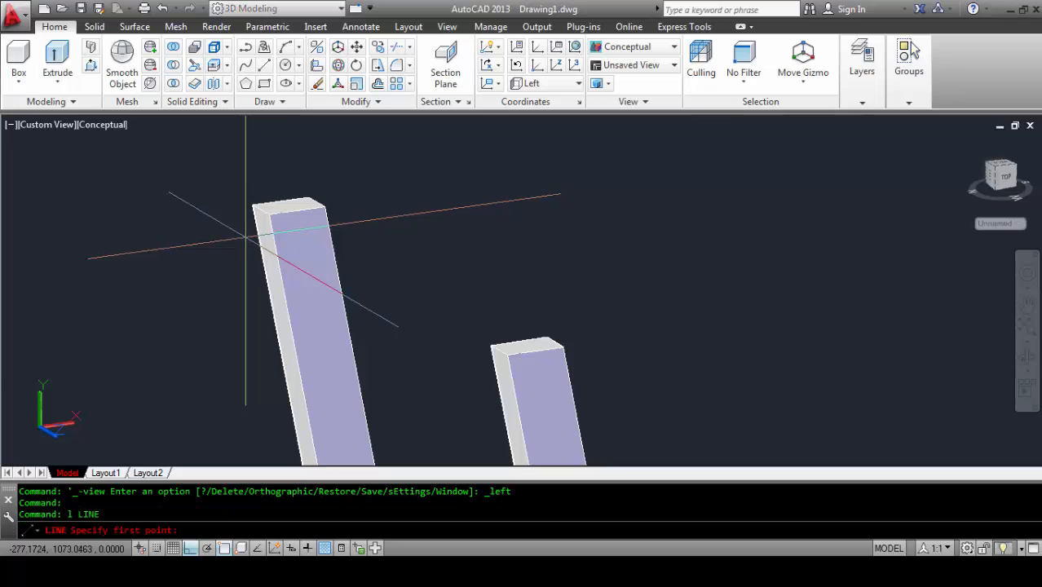
left_click(269, 214)
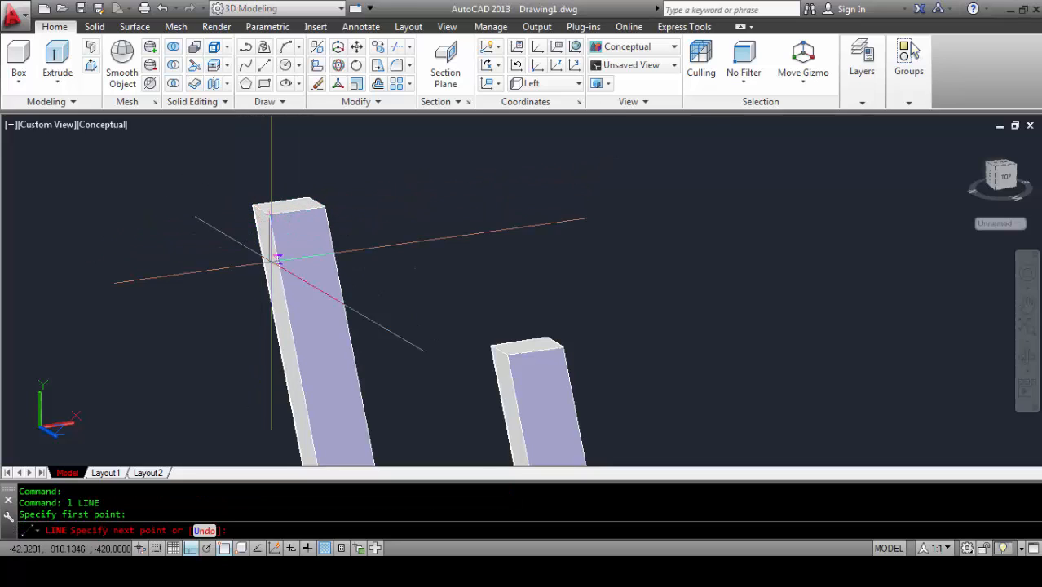
scroll(268, 221, "up", 4)
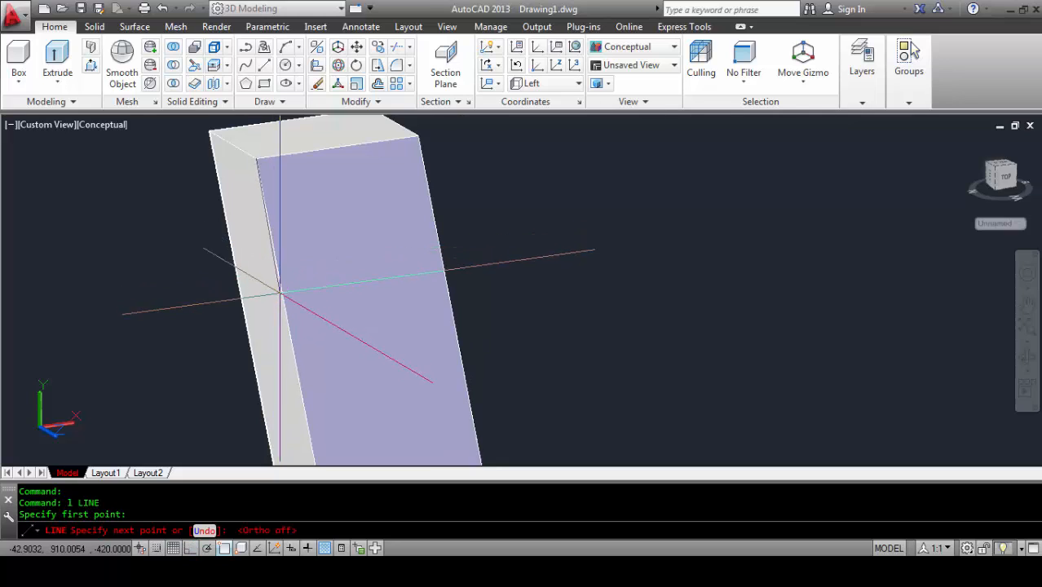
key("F8")
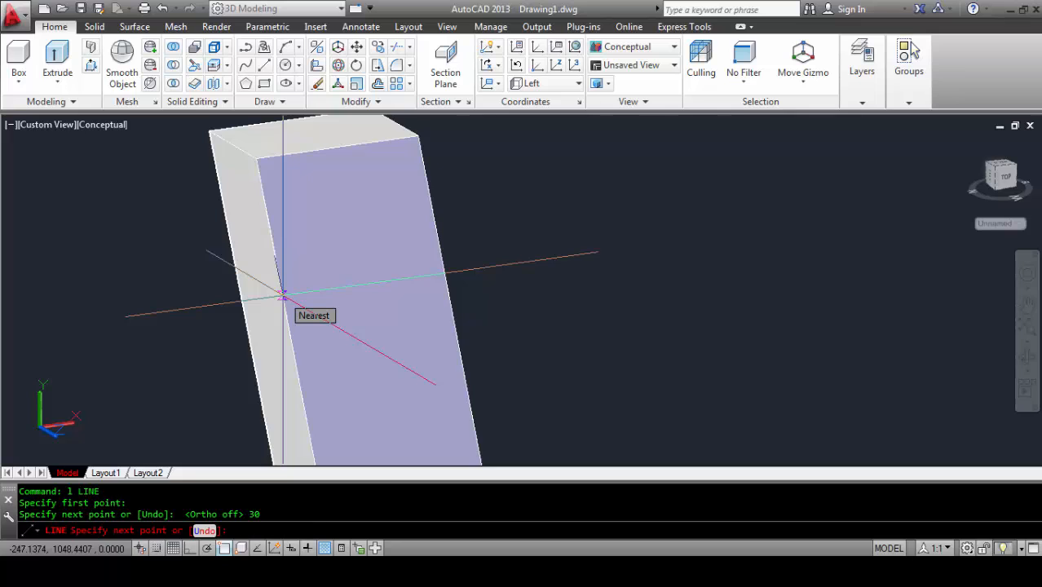
key("Return")
left_click(258, 223)
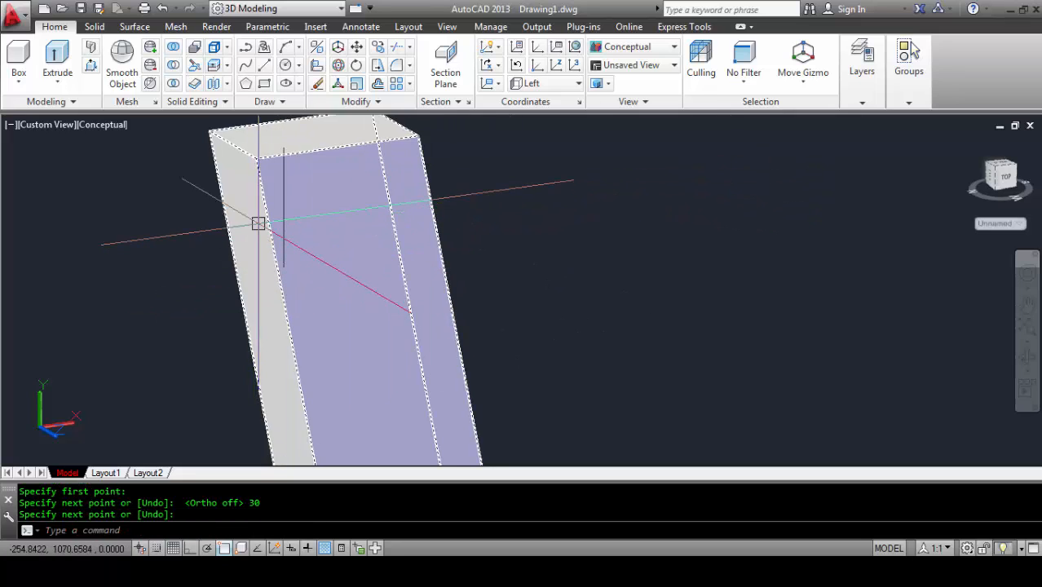
Step: Copy the 30 mm line to the front edge of the far upright's inner face, using the top rear corner as base point
type("cp")
key("Return")
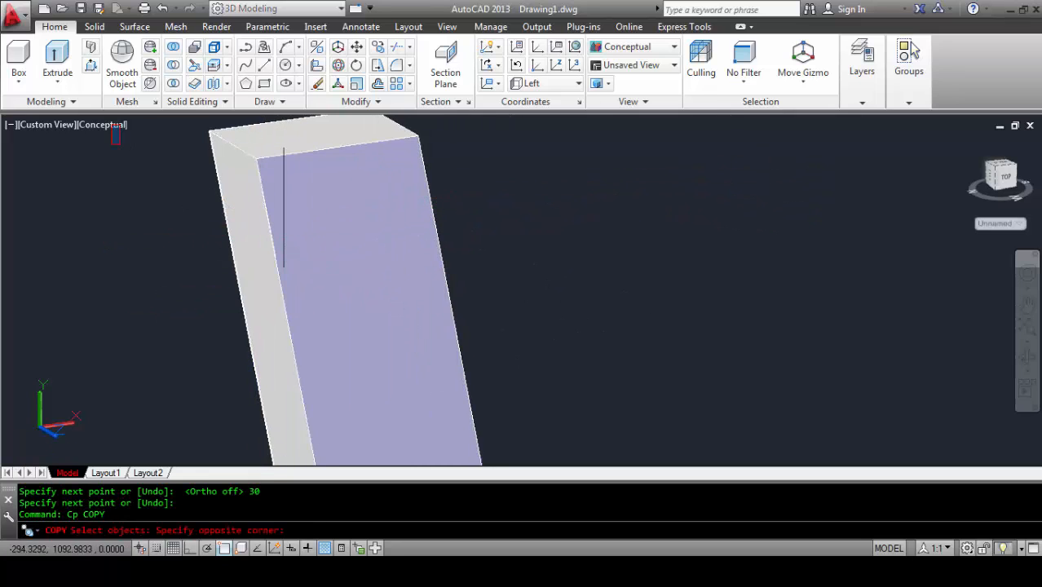
left_click(309, 337)
key("Return")
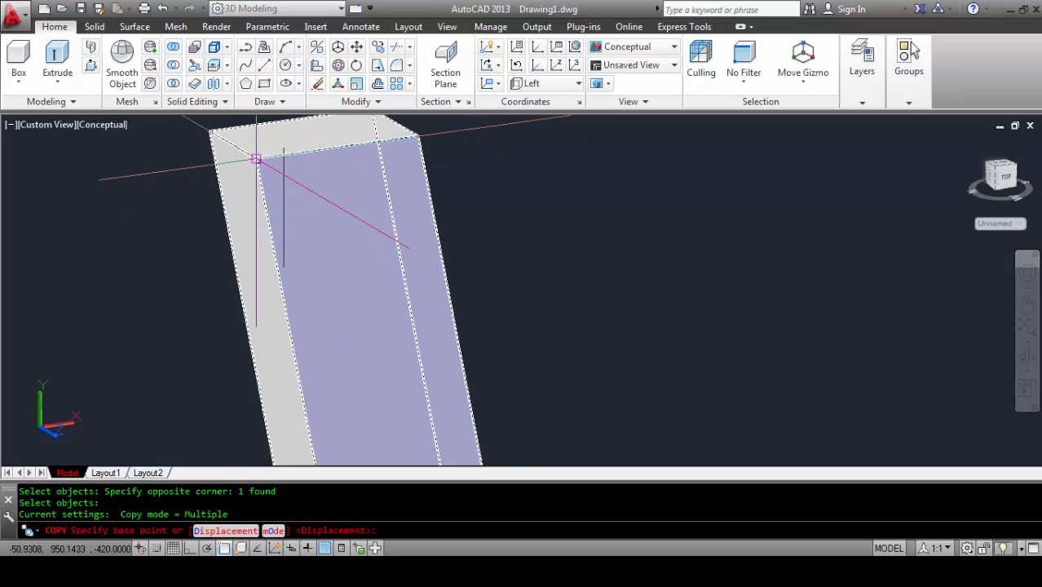
left_click(256, 159)
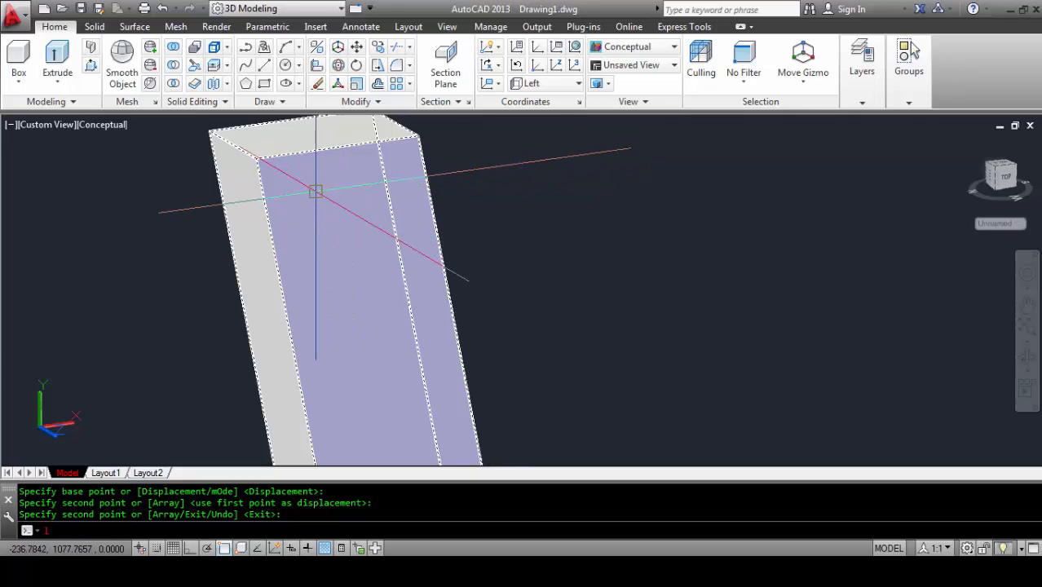
Step: Close the rail profile with lines joining the upper ends and the lower ends of the two edge lines
key("Return")
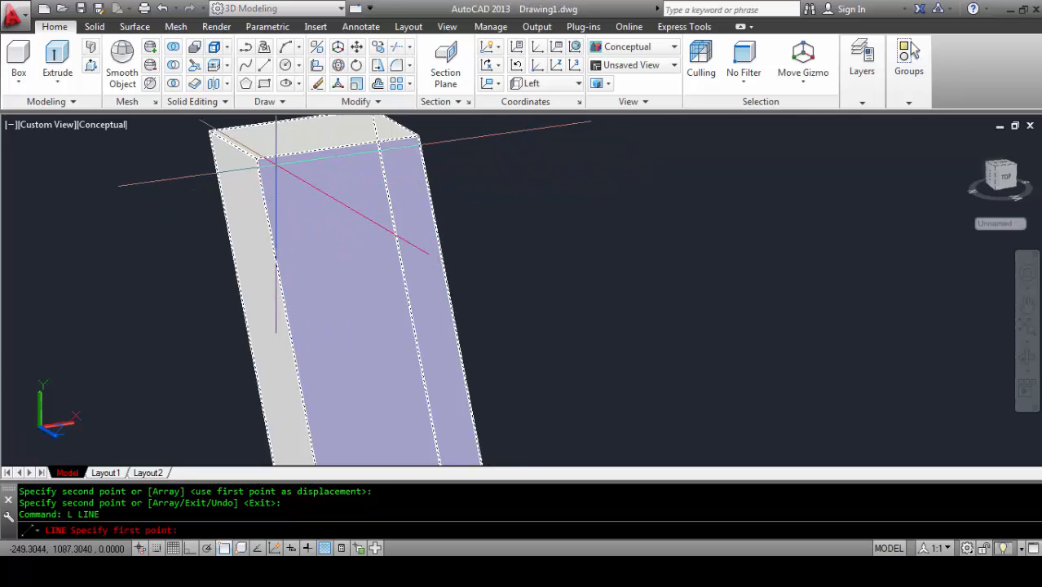
left_click(258, 156)
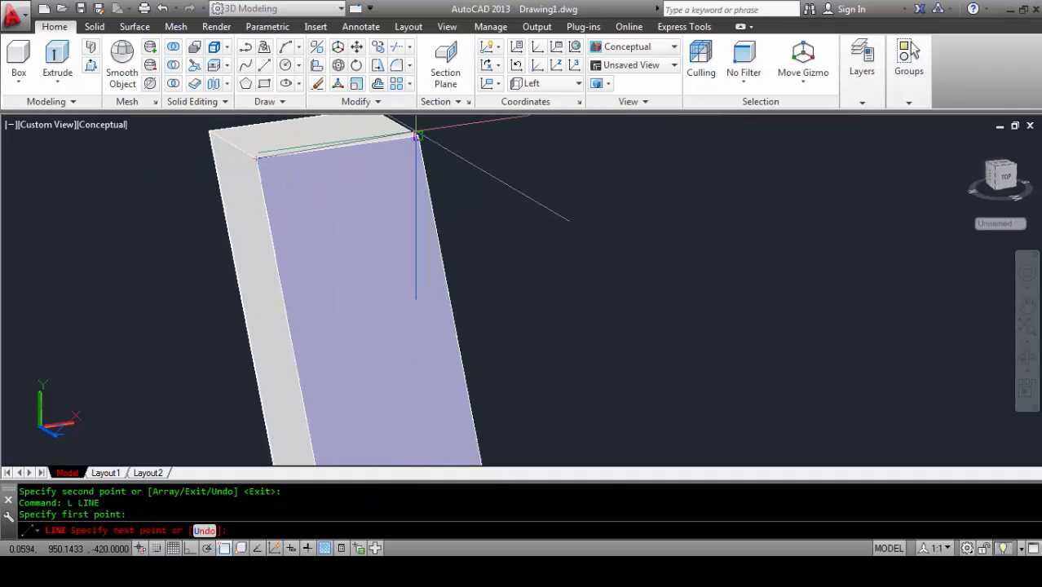
left_click(418, 137)
key("Return")
key("Return")
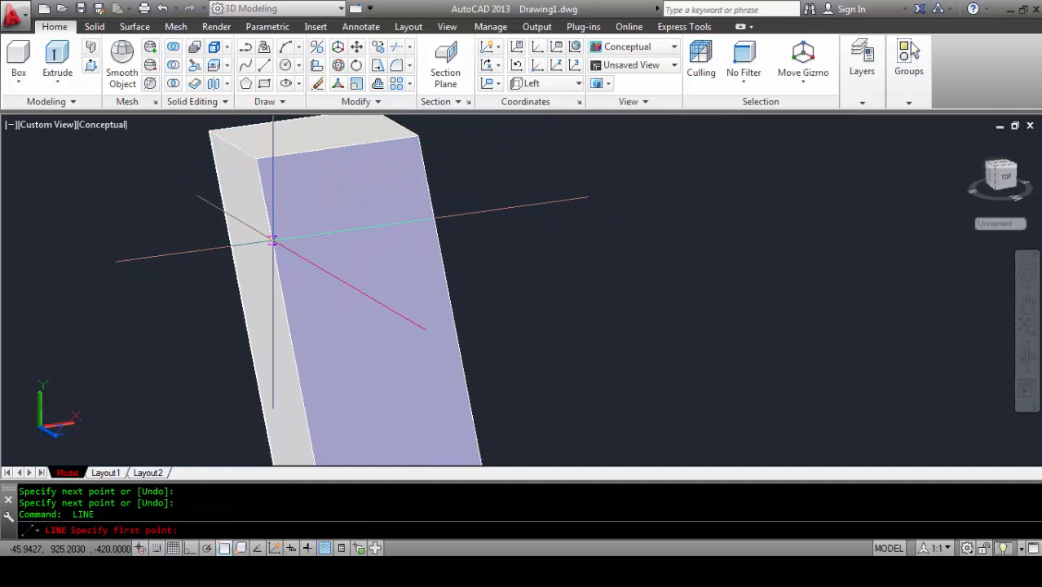
left_click(275, 255)
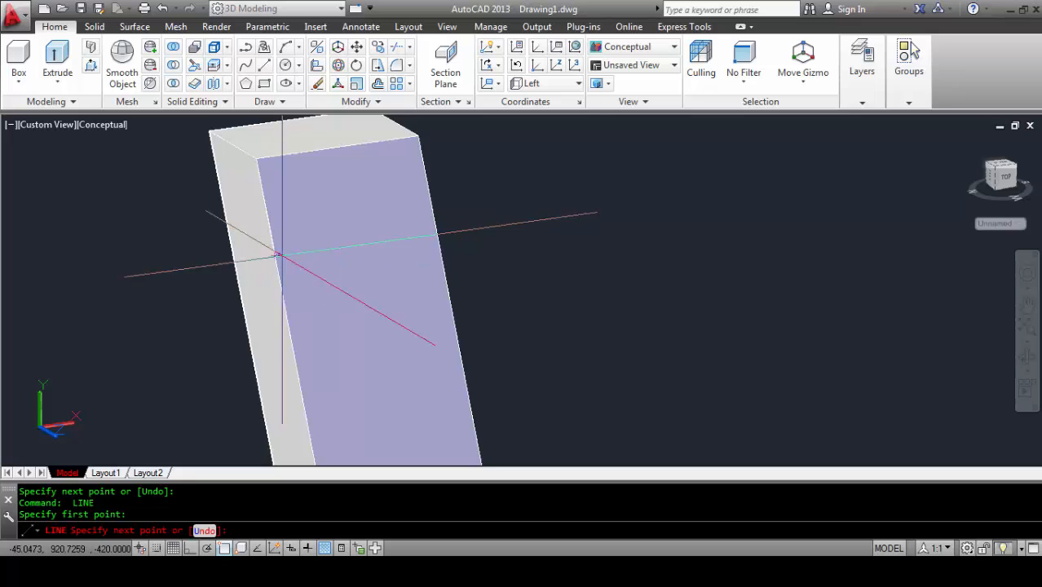
left_click(434, 233)
key("Return")
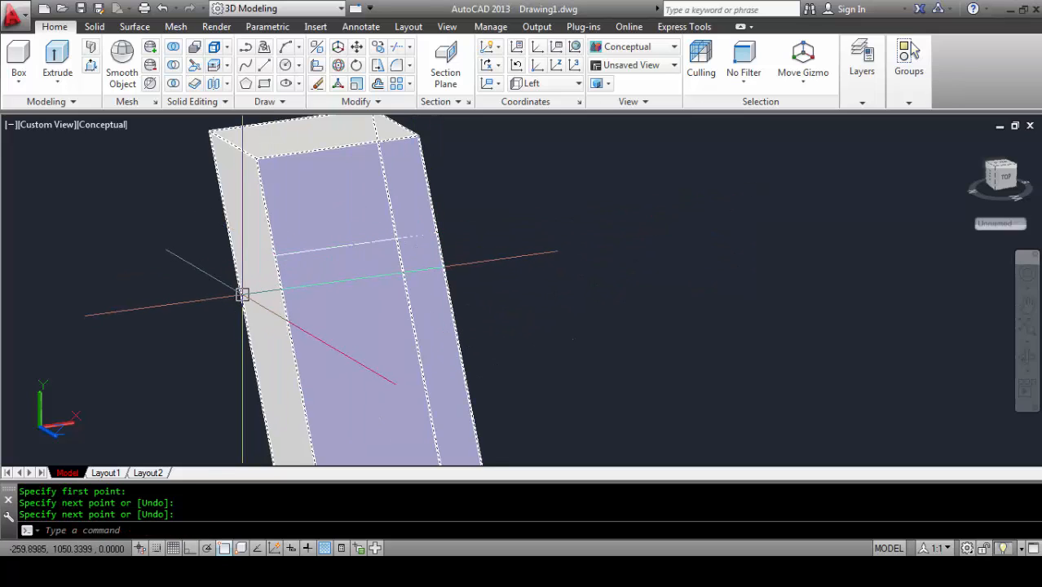
Step: Join the four profile lines at the top of the far upright into one polyline
scroll(240, 290, "down", 4)
type("j")
key("Return")
scroll(232, 250, "up", 2)
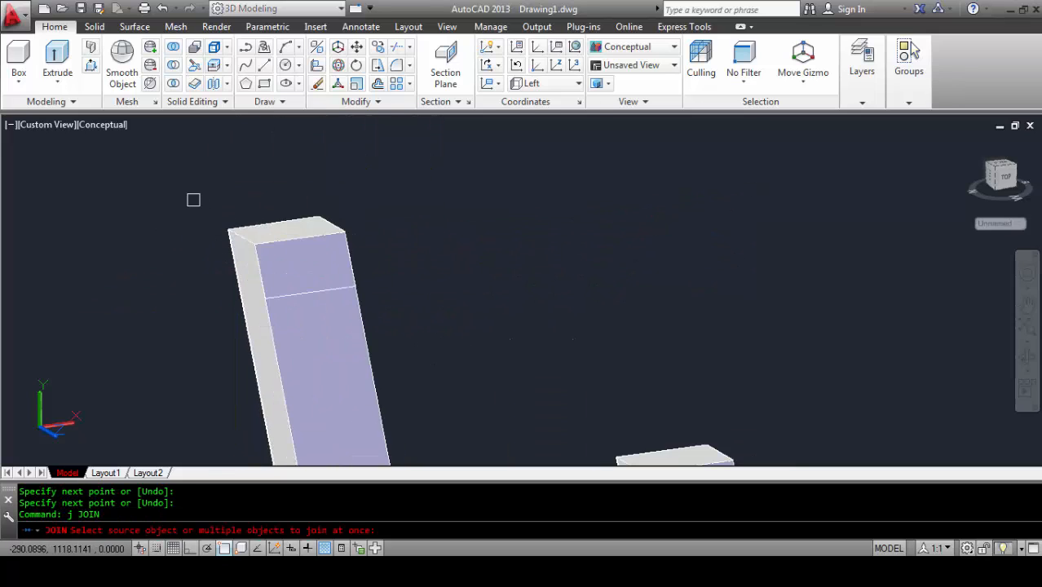
left_click(186, 192)
left_click(443, 364)
key("Return")
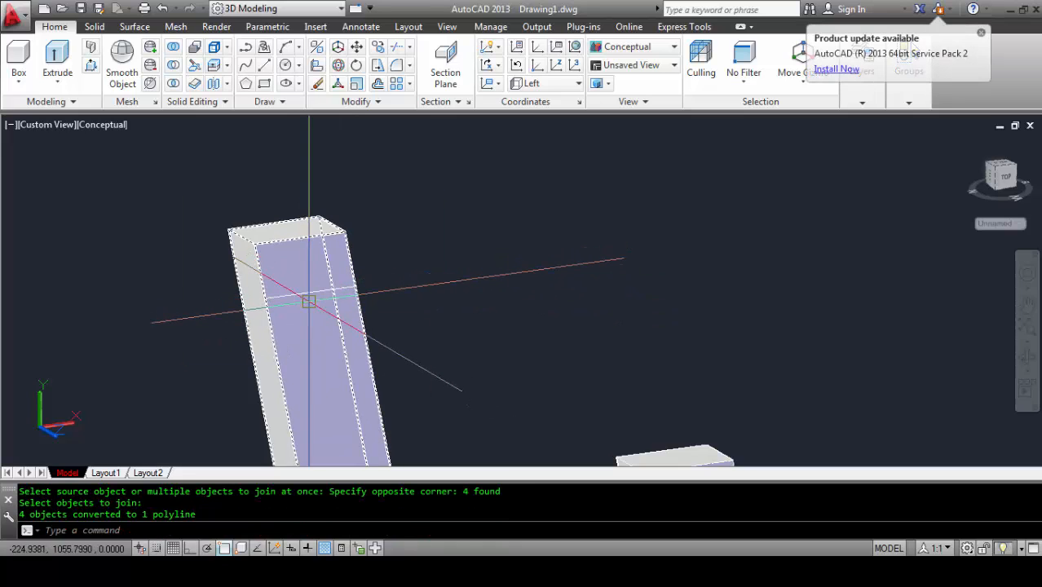
key("Escape")
key("Escape")
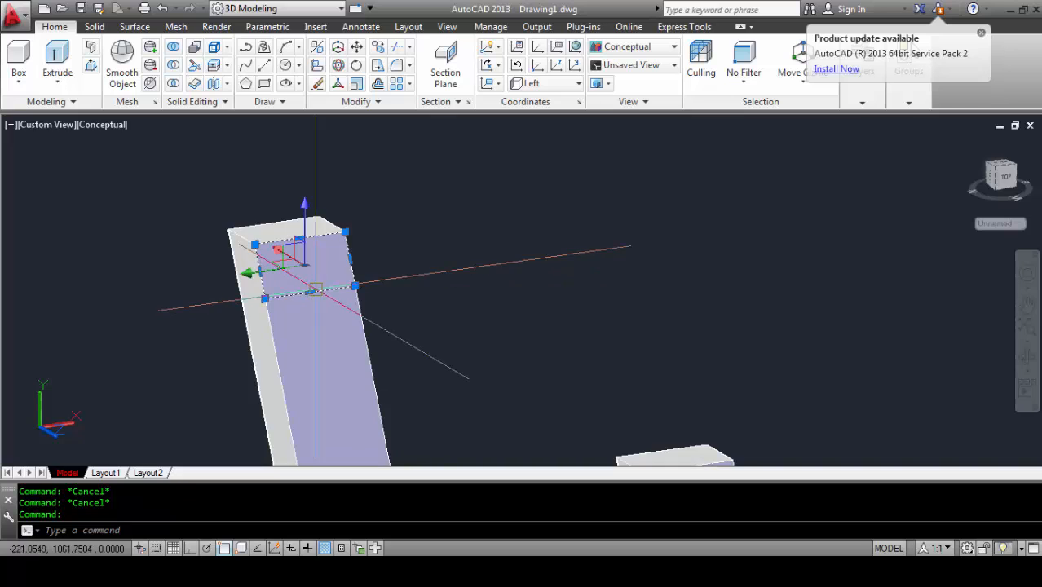
Step: Extrude the joined profile from the far upright to the top corner of the near upright to form the top rail
scroll(316, 288, "up", 3)
scroll(321, 285, "down", 2)
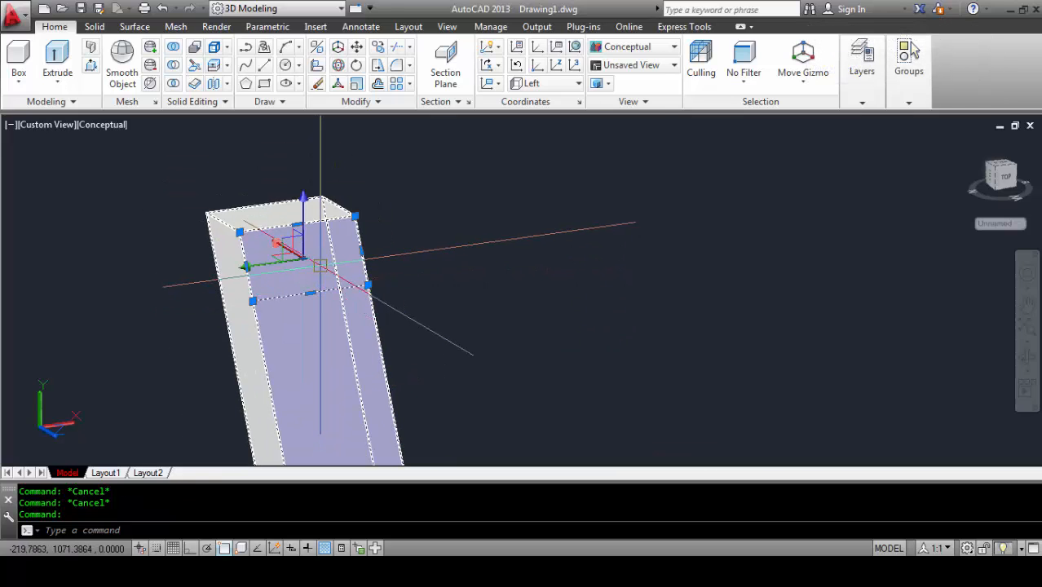
scroll(319, 265, "down", 3)
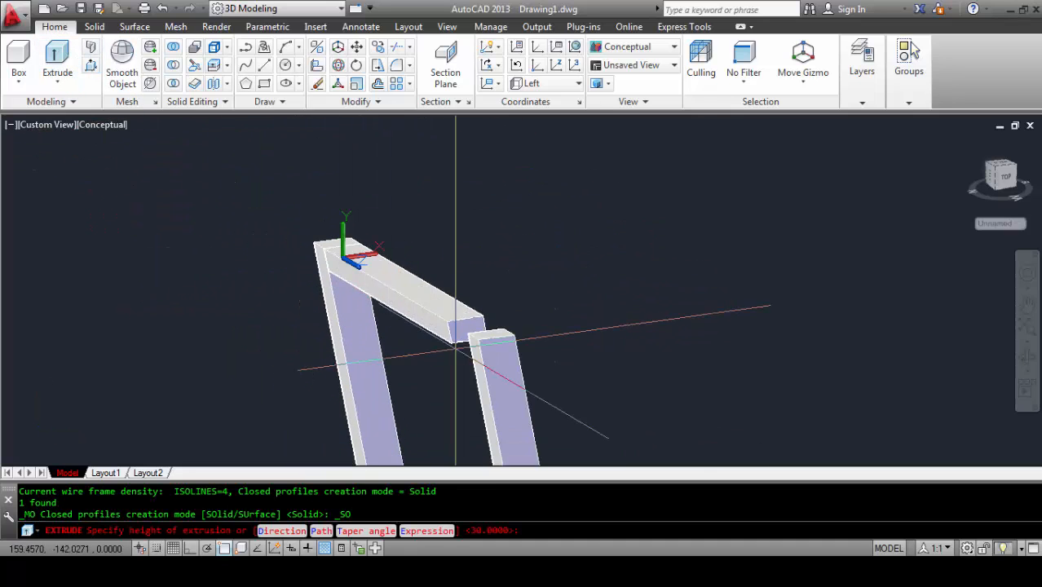
scroll(464, 359, "up", 3)
left_click(473, 305)
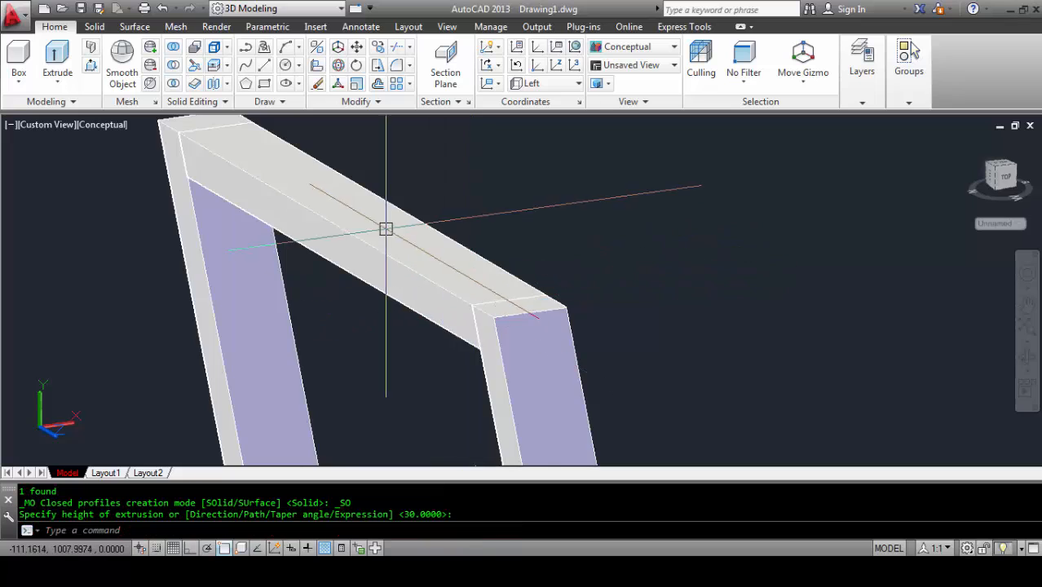
Step: Examine the fit of the top rail between the two backrest uprights
scroll(385, 230, "down", 3)
left_click(372, 237)
key("Escape")
scroll(359, 232, "down", 3)
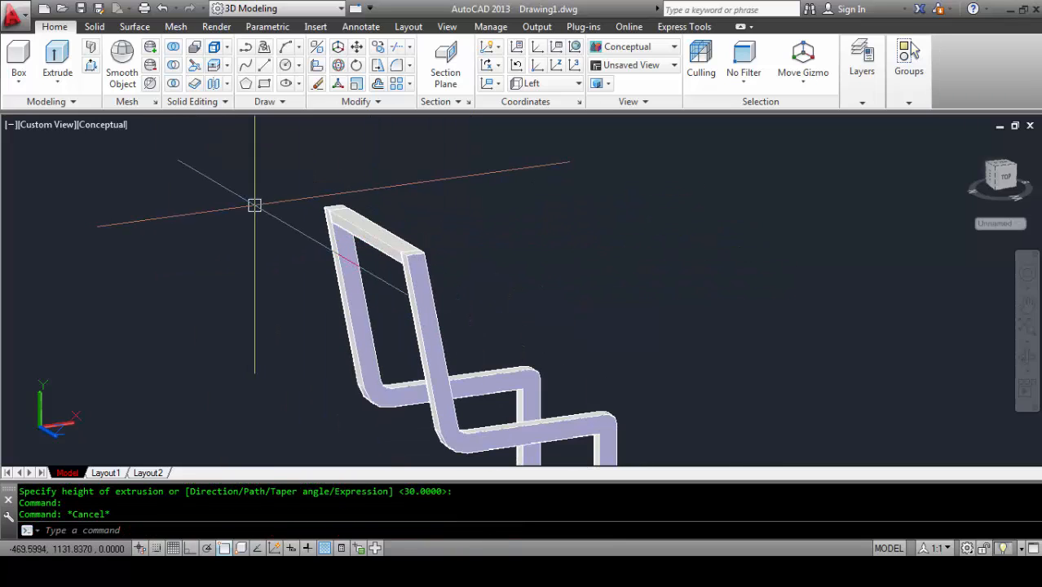
scroll(362, 248, "up", 5)
scroll(324, 243, "down", 7)
key("Escape")
key("Escape")
scroll(319, 238, "up", 2)
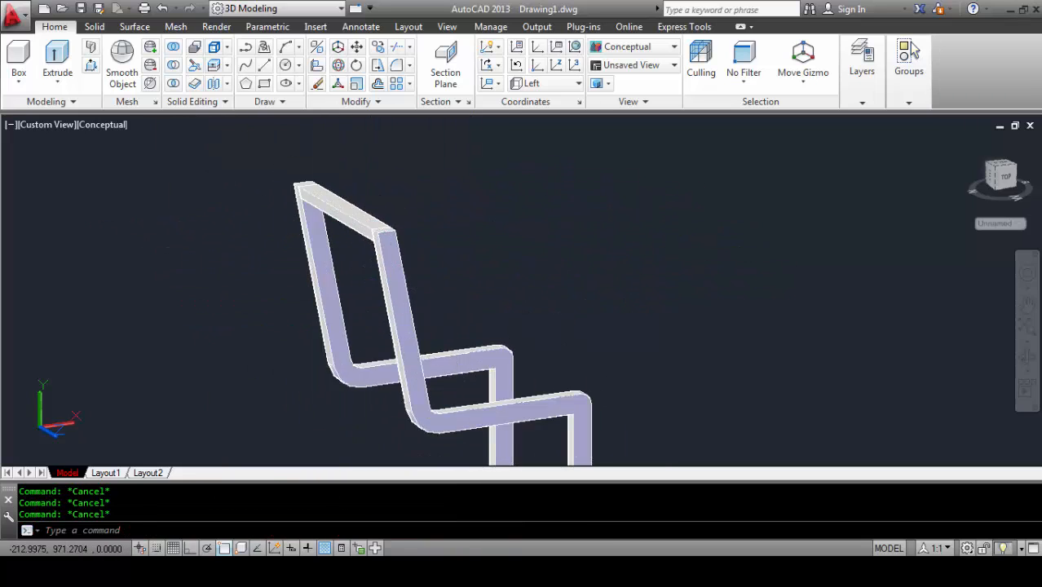
Step: Copy the top rail down the uprights to just above the lower bend, using its lower rear corner as base point
scroll(309, 205, "up", 3)
scroll(312, 200, "down", 4)
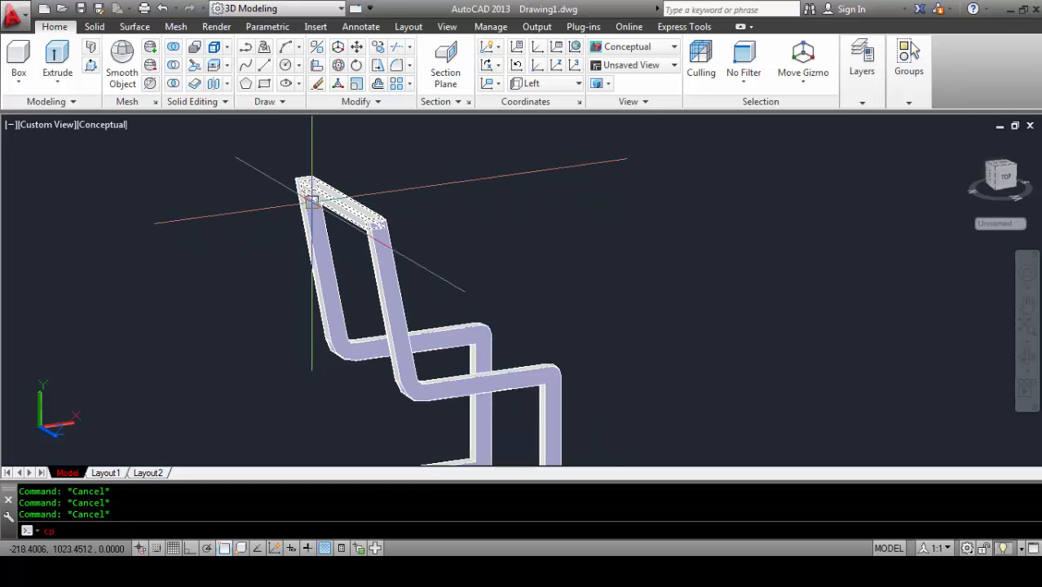
key("Return")
scroll(311, 201, "up", 2)
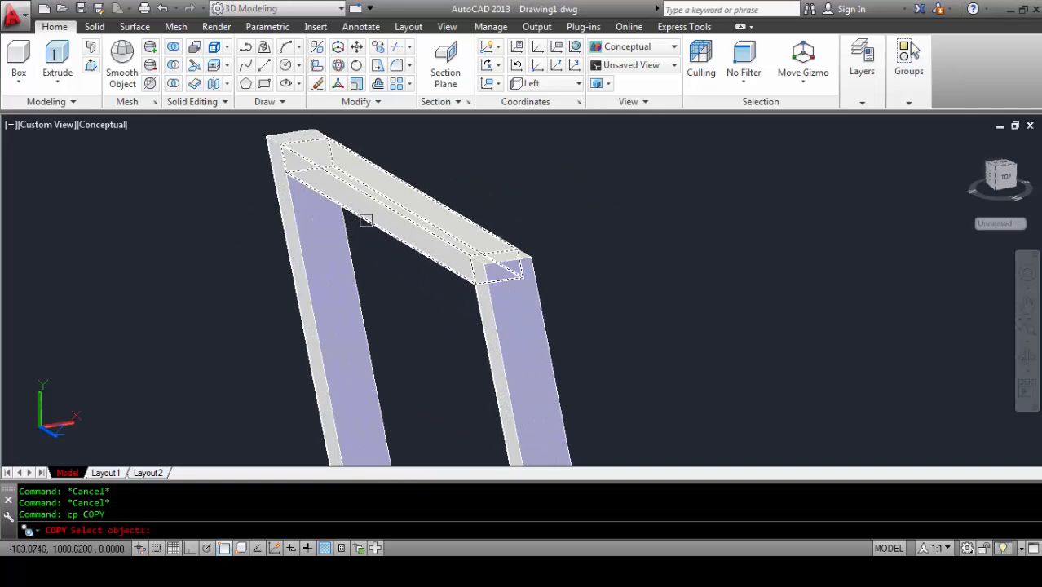
key("Return")
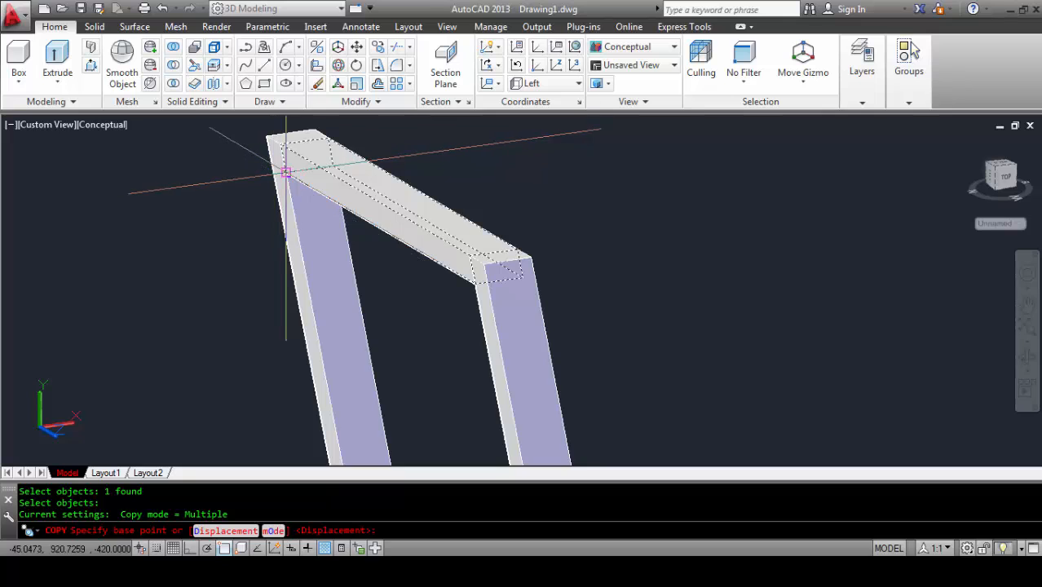
left_click(278, 168)
scroll(282, 167, "down", 4)
scroll(316, 310, "up", 3)
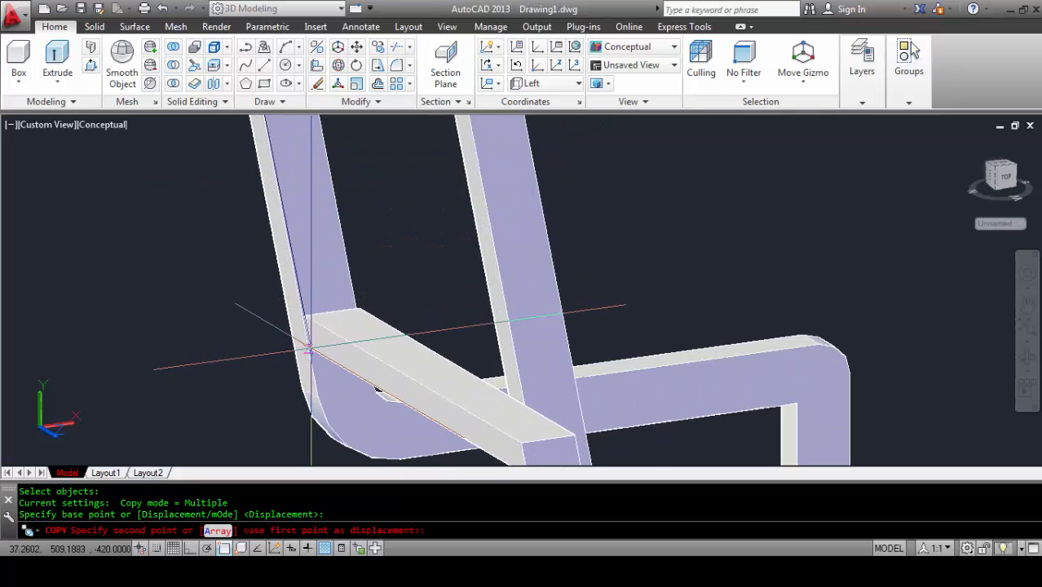
scroll(310, 359, "down", 4)
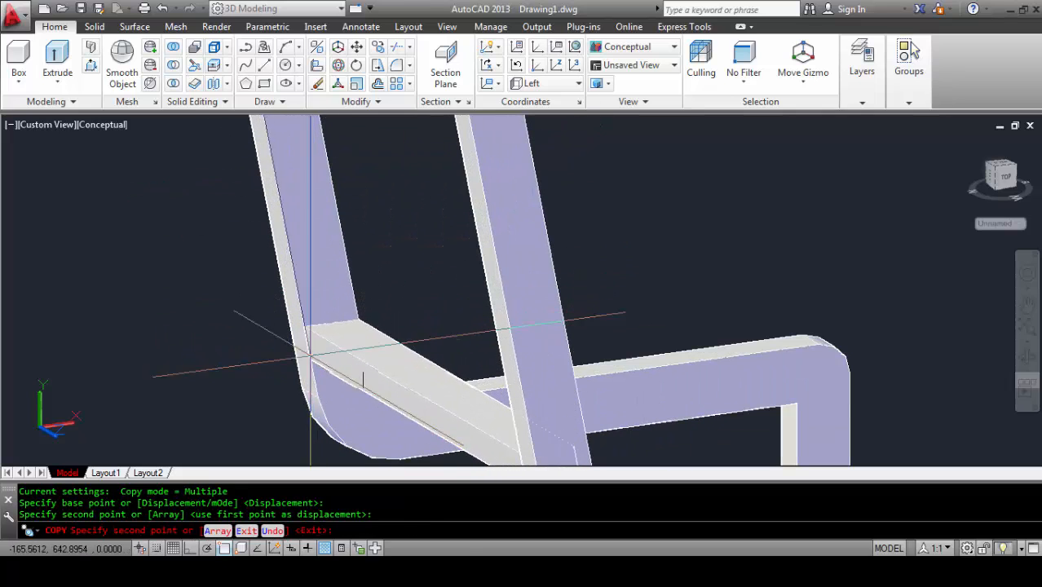
left_click(306, 367)
key("Return")
Step: Draw a 30 by 50 mm rectangle on the inner face of the far frame's base, from the lower corner at its open end
scroll(306, 368, "up", 1)
scroll(332, 325, "up", 5)
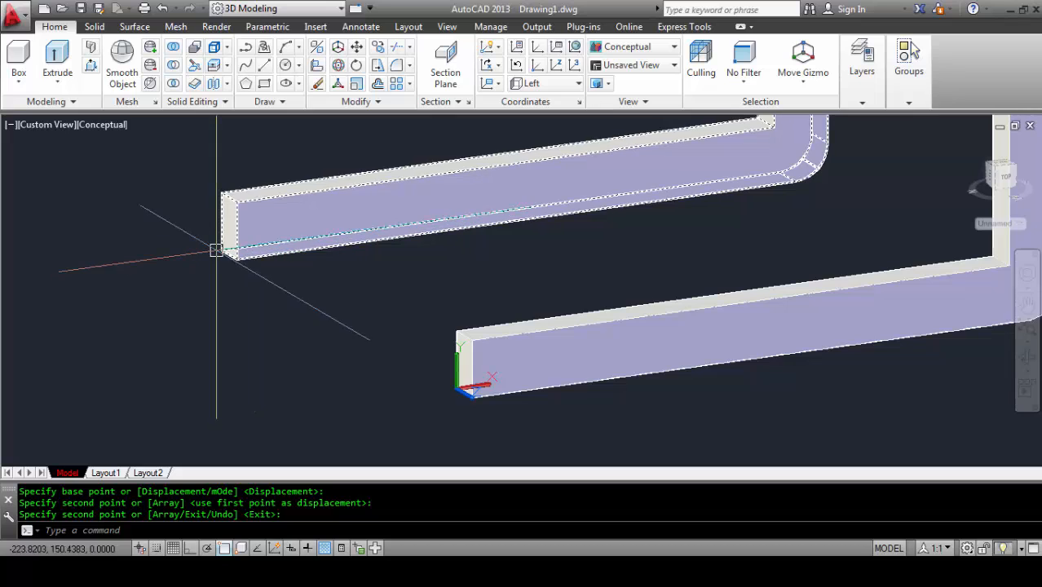
scroll(224, 247, "up", 2)
scroll(244, 276, "down", 3)
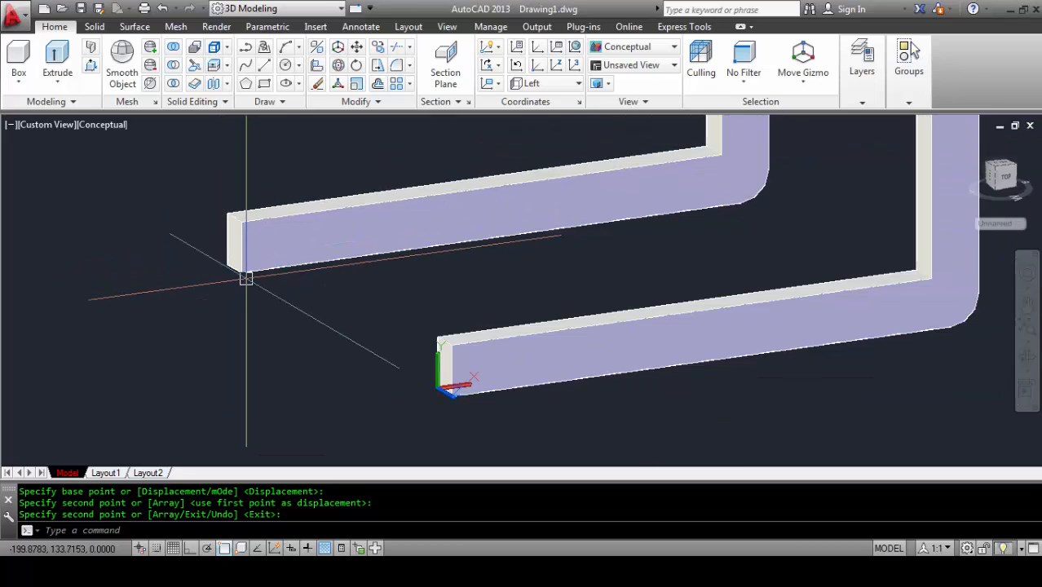
scroll(247, 269, "up", 3)
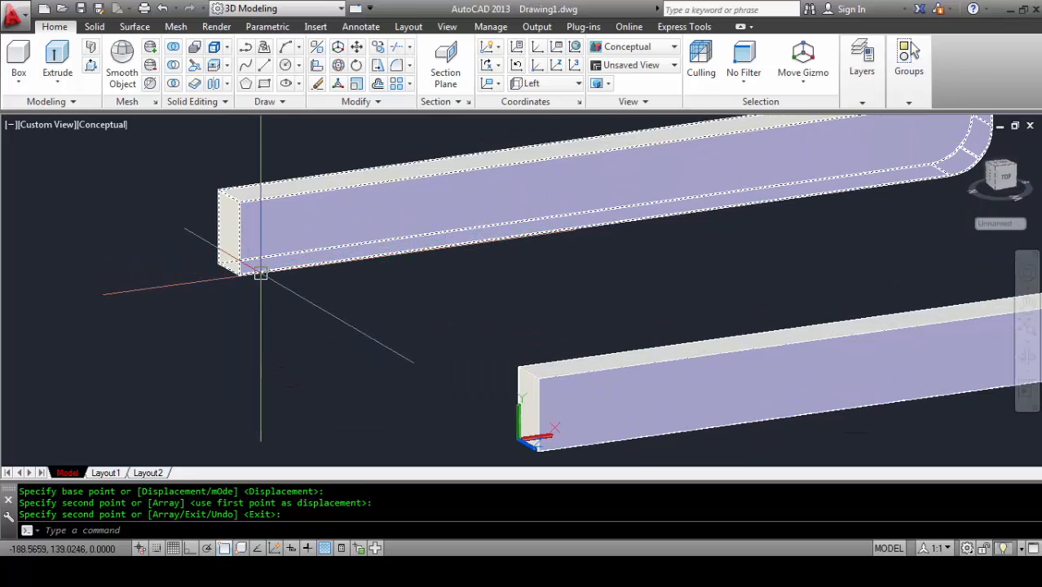
key("Return")
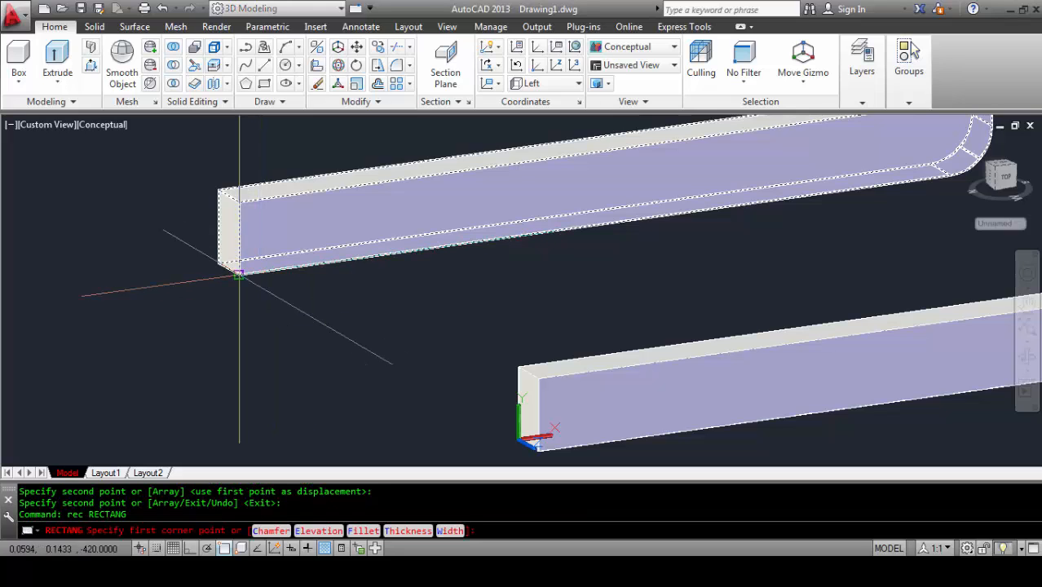
left_click(239, 274)
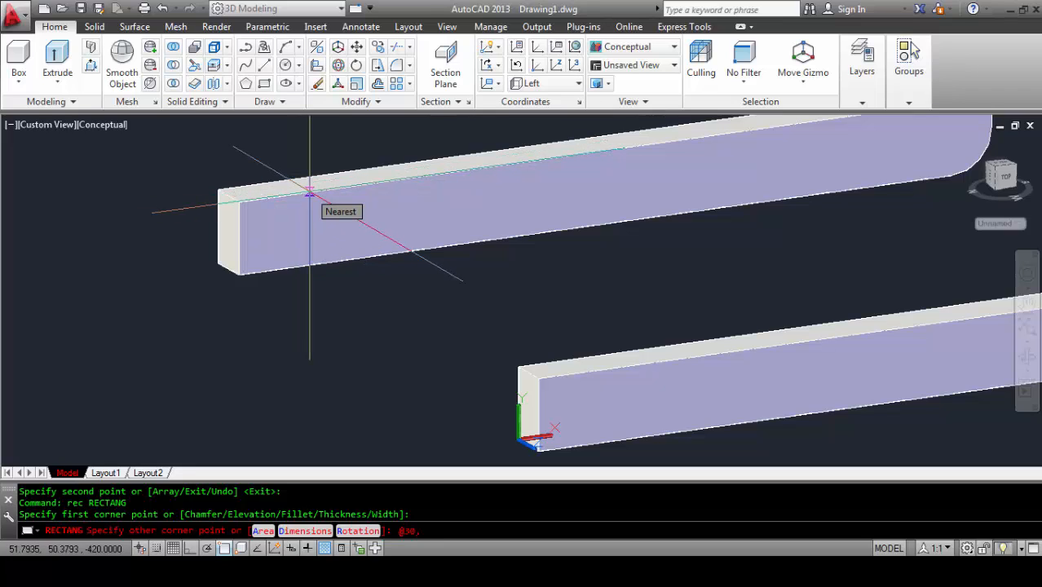
type("@30,50")
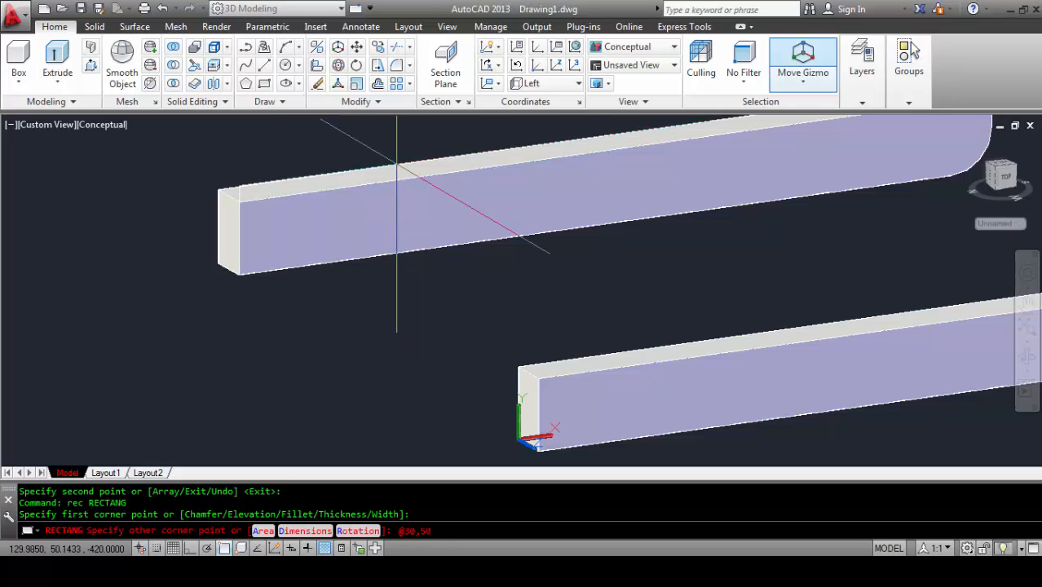
key("Return")
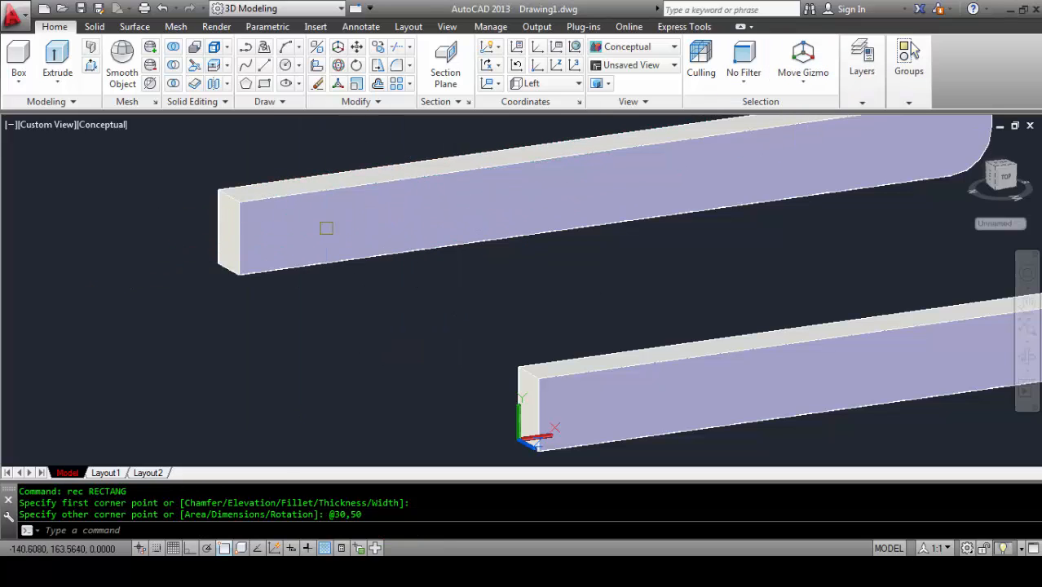
Step: Extrude the 30 by 50 mm rectangle from the far frame to the near frame to form the rear base rail
left_click(170, 158)
left_click(469, 344)
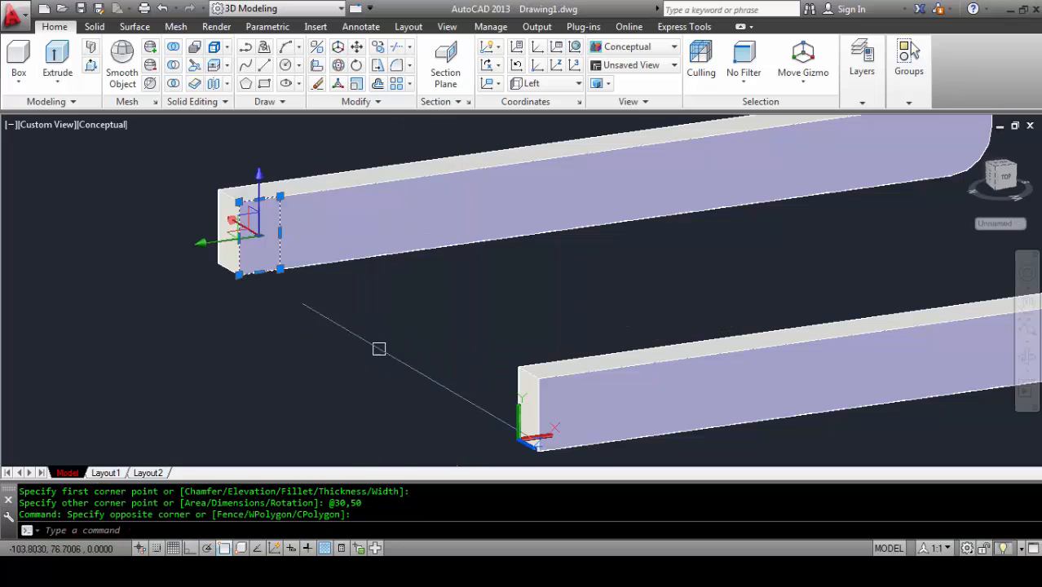
left_click(57, 57)
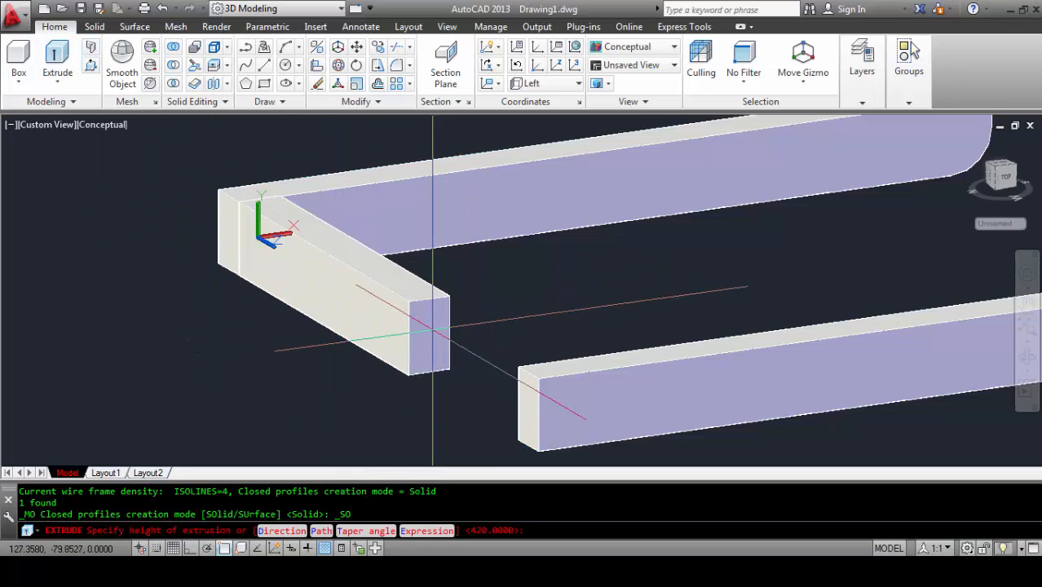
scroll(486, 331, "down", 5)
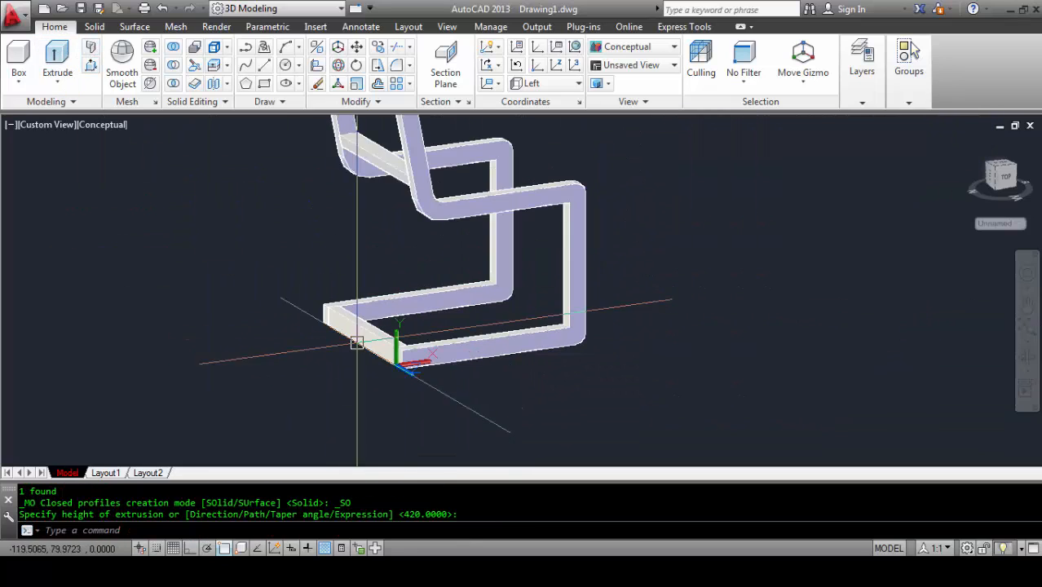
scroll(365, 337, "up", 2)
key("Escape")
key("Escape")
scroll(361, 322, "up", 2)
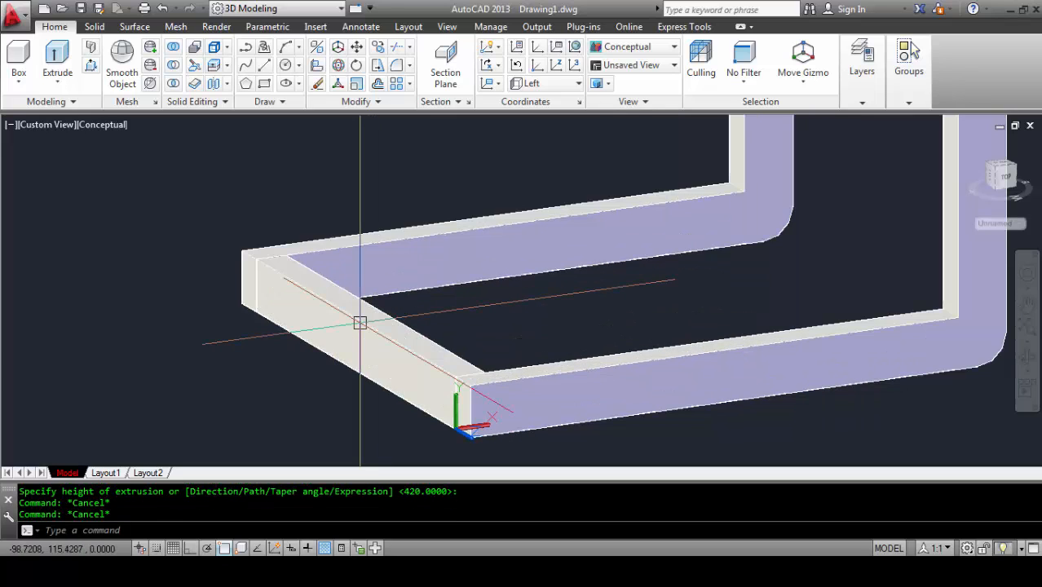
Step: Copy the base rail to the seat front, from its lower inner corner to the near frame's corner between seat bar and front leg
scroll(361, 322, "down", 3)
type("cp")
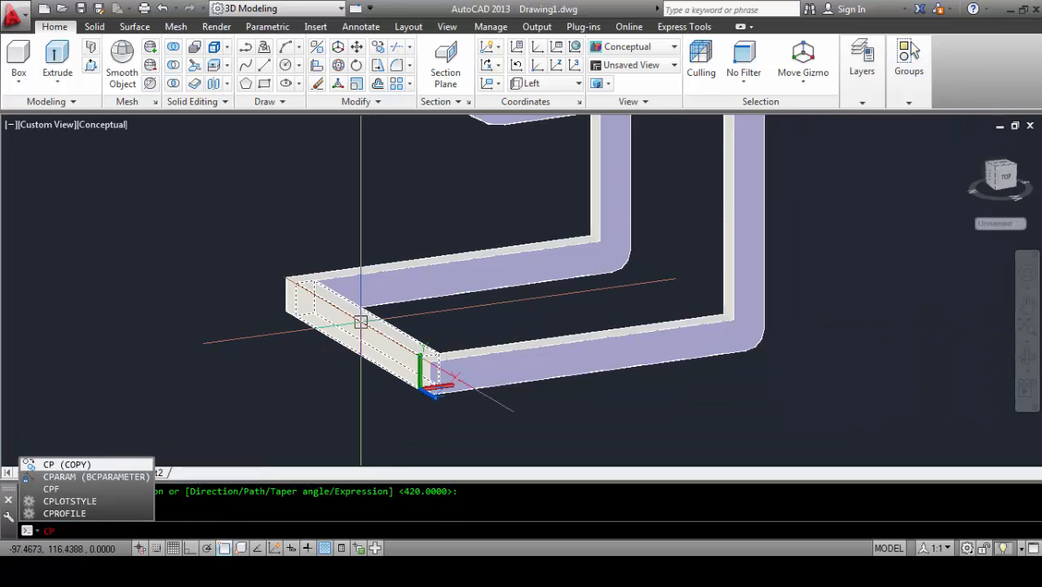
key("Return")
left_click(386, 366)
scroll(390, 384, "down", 2)
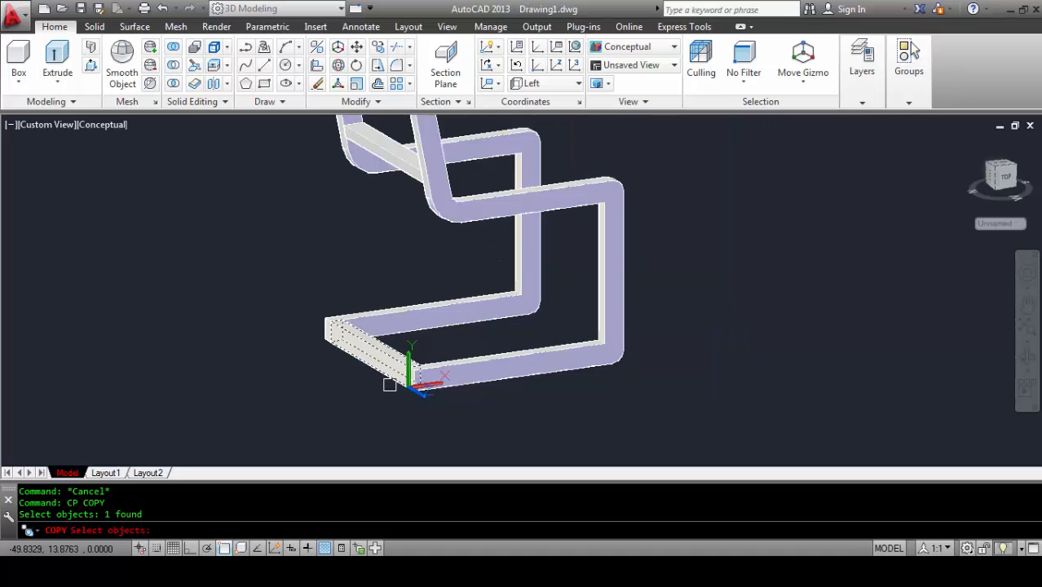
scroll(414, 409, "up", 2)
key("Return")
scroll(416, 398, "up", 5)
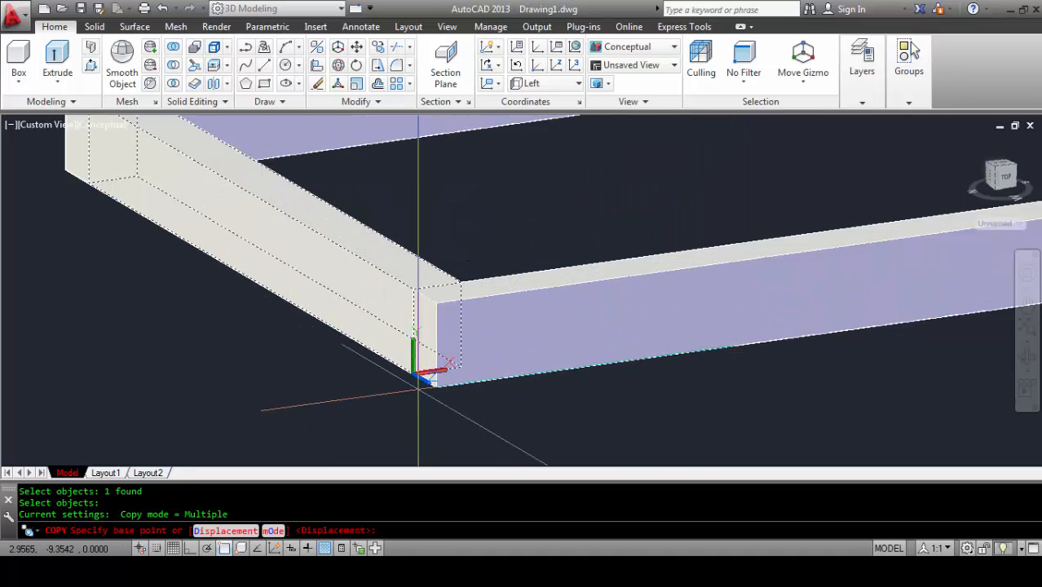
left_click(461, 367)
scroll(456, 371, "down", 4)
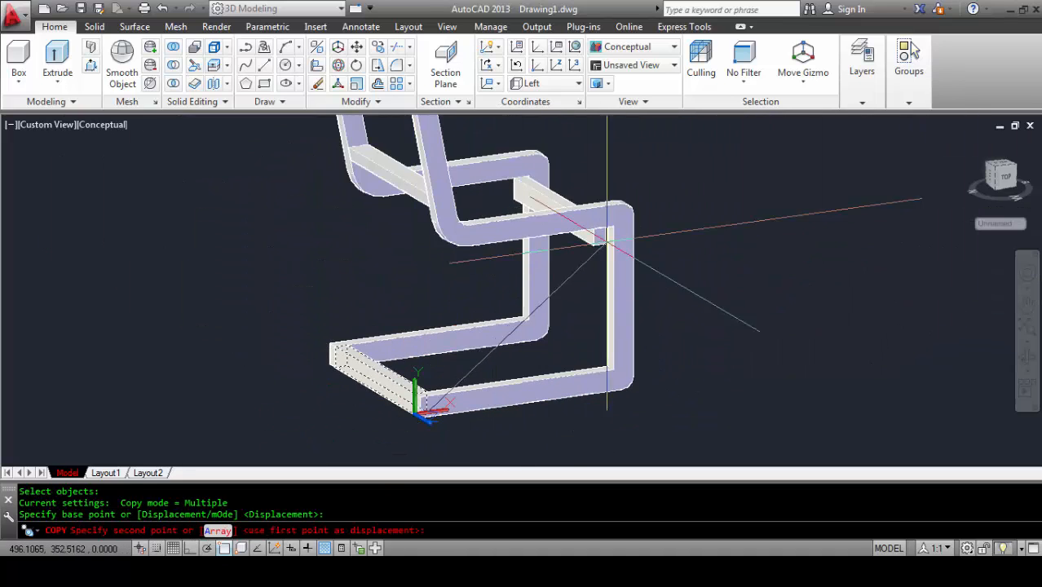
scroll(622, 215, "up", 4)
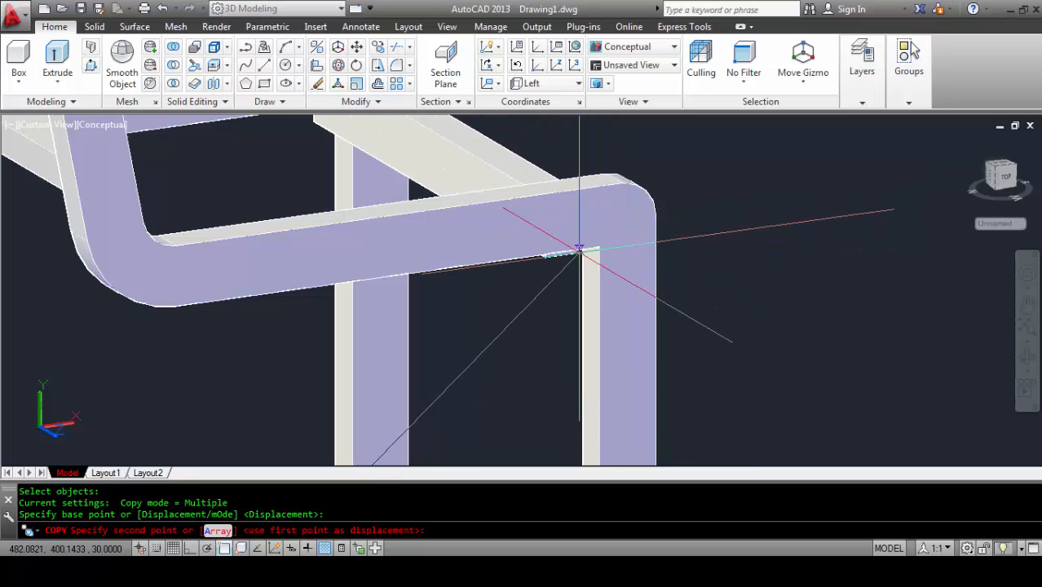
middle_click_drag(577, 248, 419, 233, "shift")
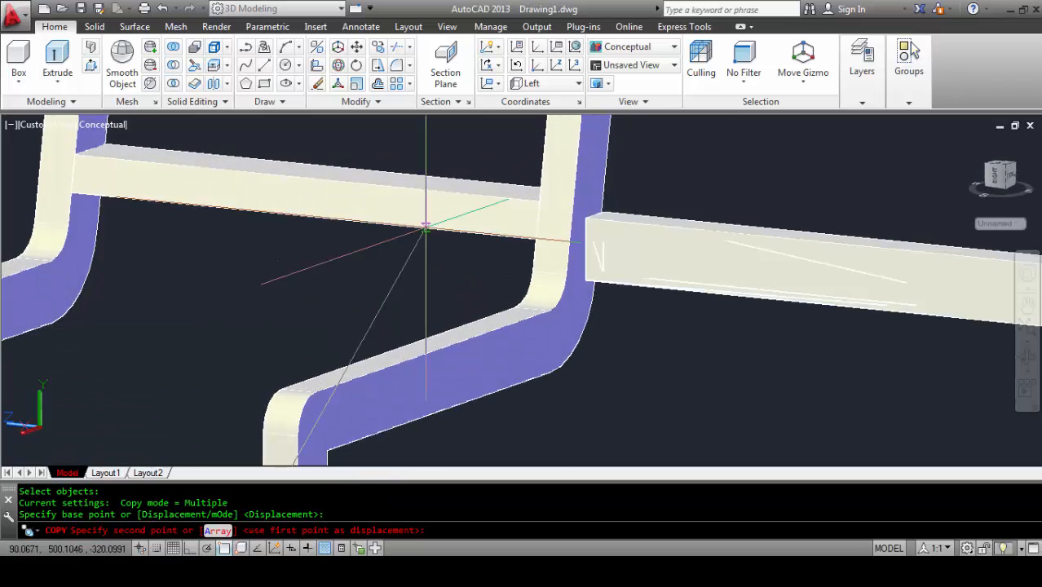
scroll(327, 245, "down", 3)
scroll(326, 244, "up", 5)
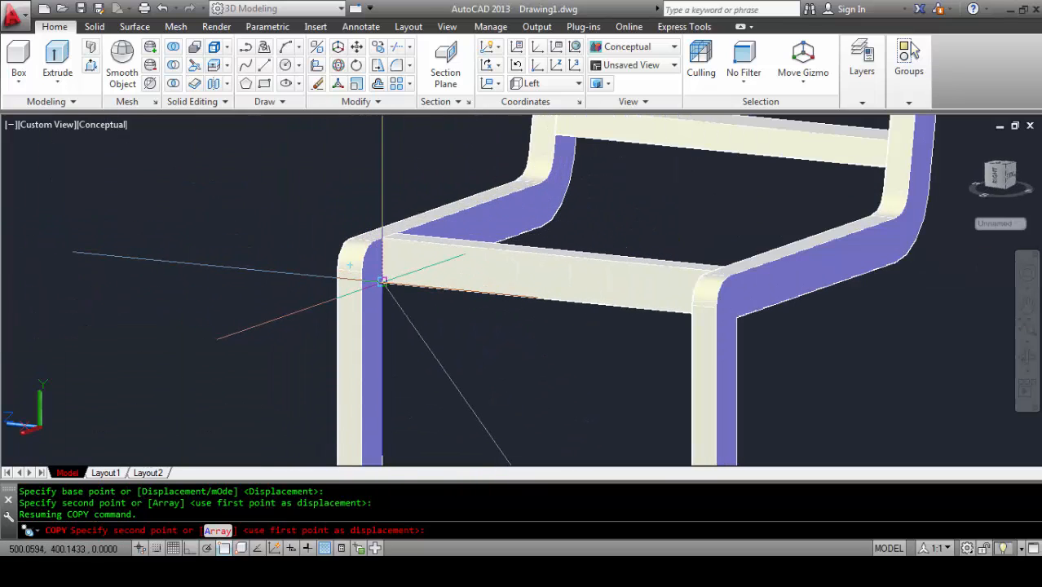
left_click(381, 282)
scroll(382, 281, "down", 5)
middle_click_drag(351, 351, 456, 317, "shift")
scroll(316, 333, "up", 5)
key("Return")
Step: Copy the front seat rail to the rear of the seat, from its upper rear corner to where the backrest bend starts
scroll(589, 303, "up", 3)
scroll(573, 356, "up", 2)
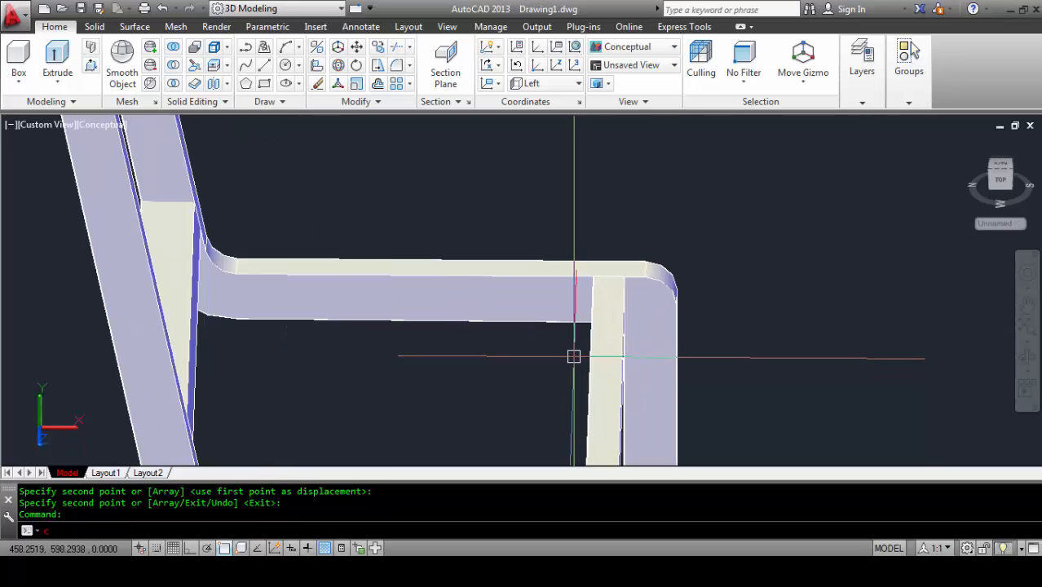
type("cpp")
key("Return")
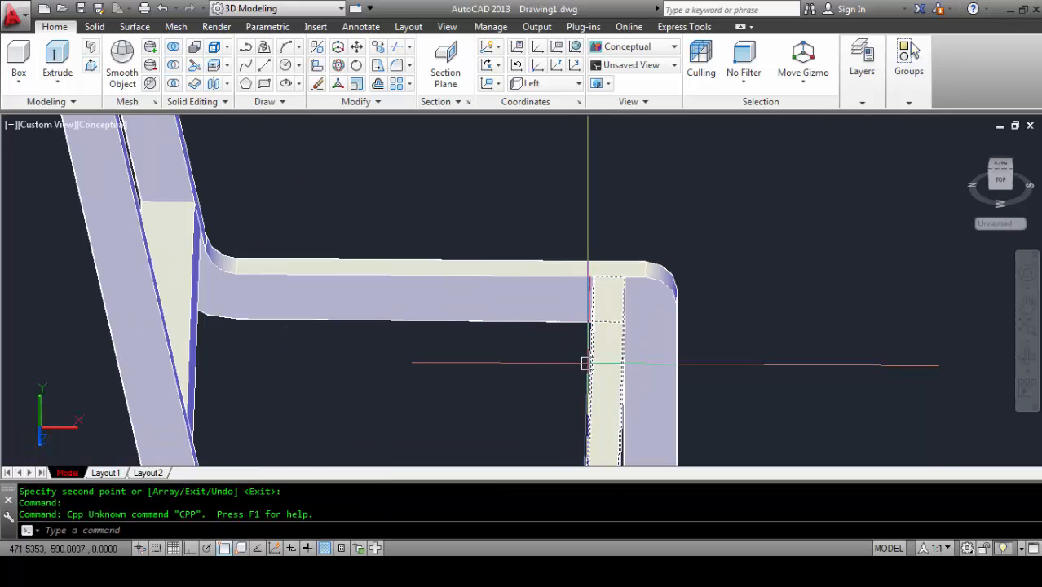
key("Escape")
type("cp")
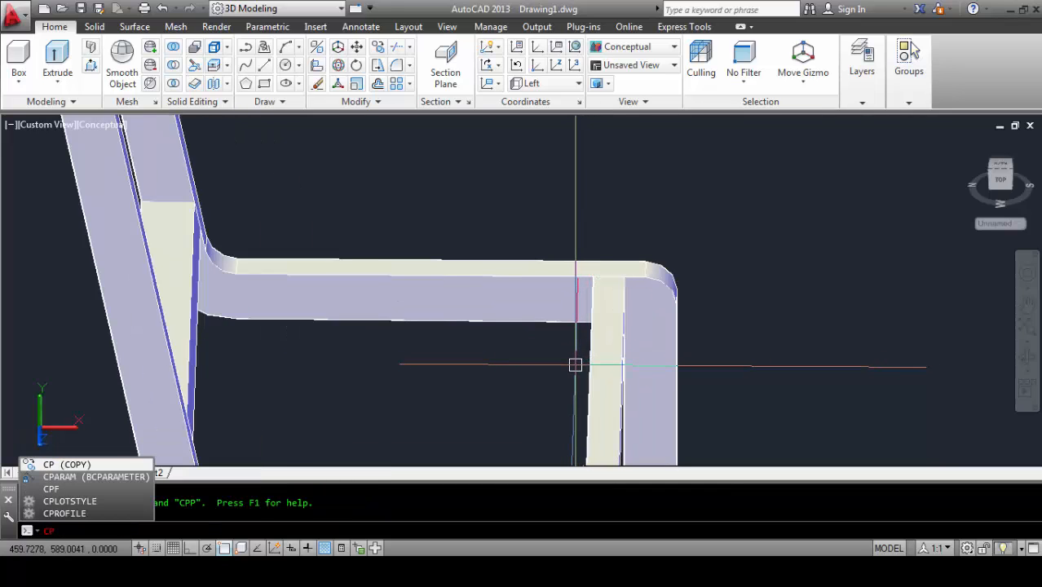
key("Return")
key("Return")
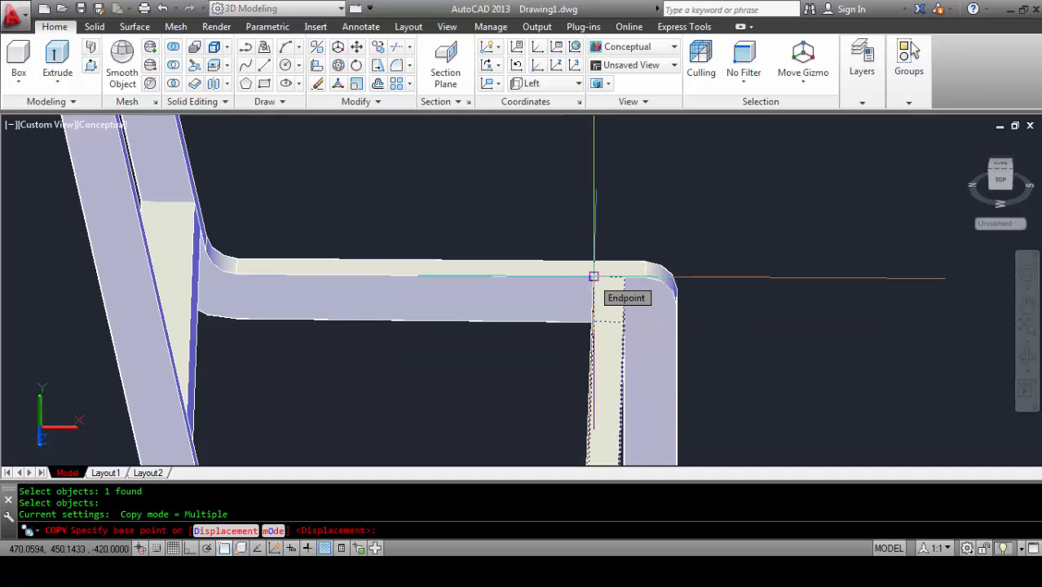
left_click(595, 278)
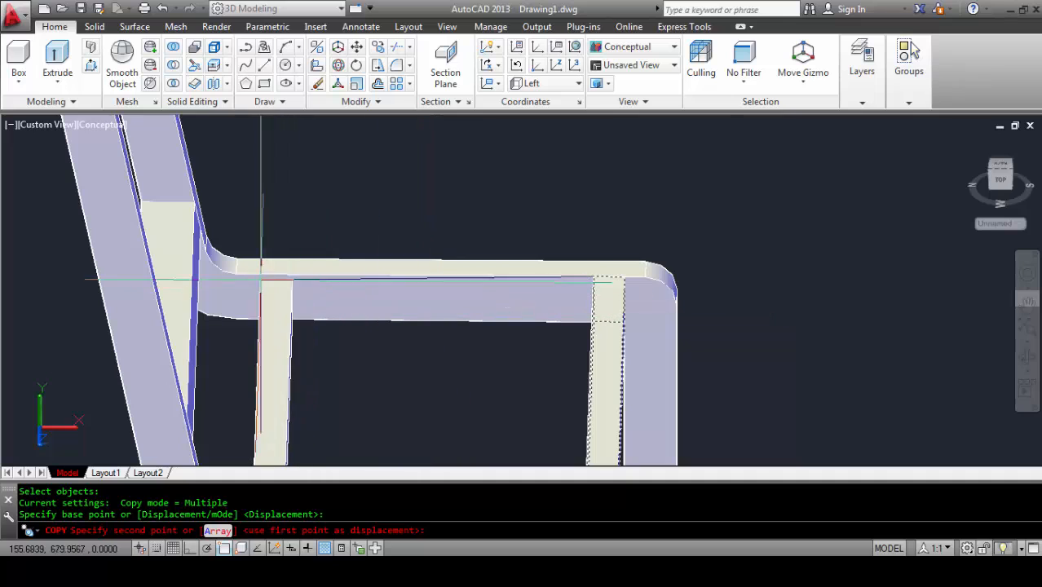
left_click(236, 273)
scroll(245, 269, "down", 5)
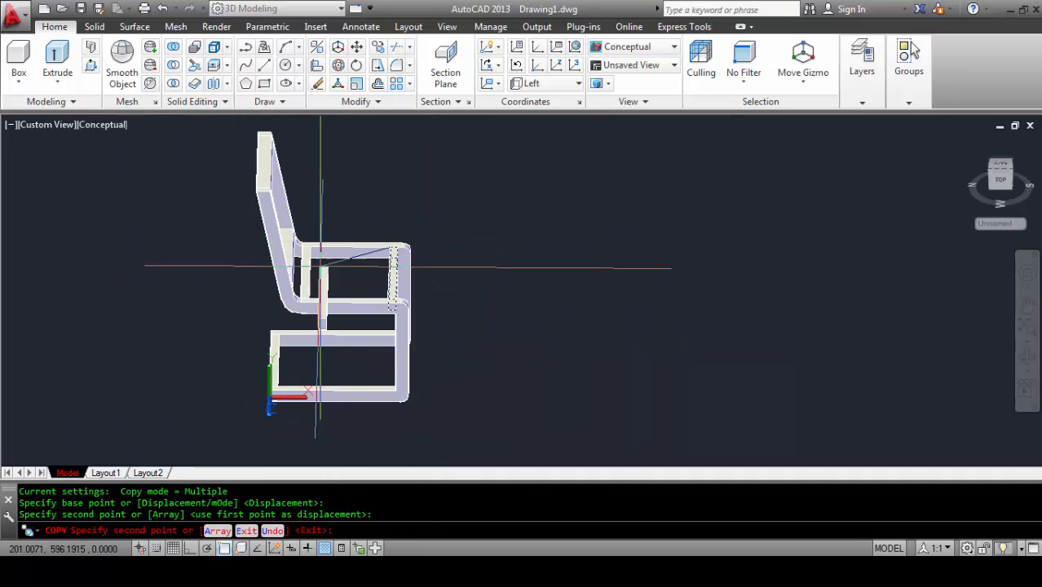
key("Return")
Step: In the Top view, create a planar surface over the seat from the rear rail's outer corner to the front rail's opposite outer corner
scroll(303, 294, "up", 3)
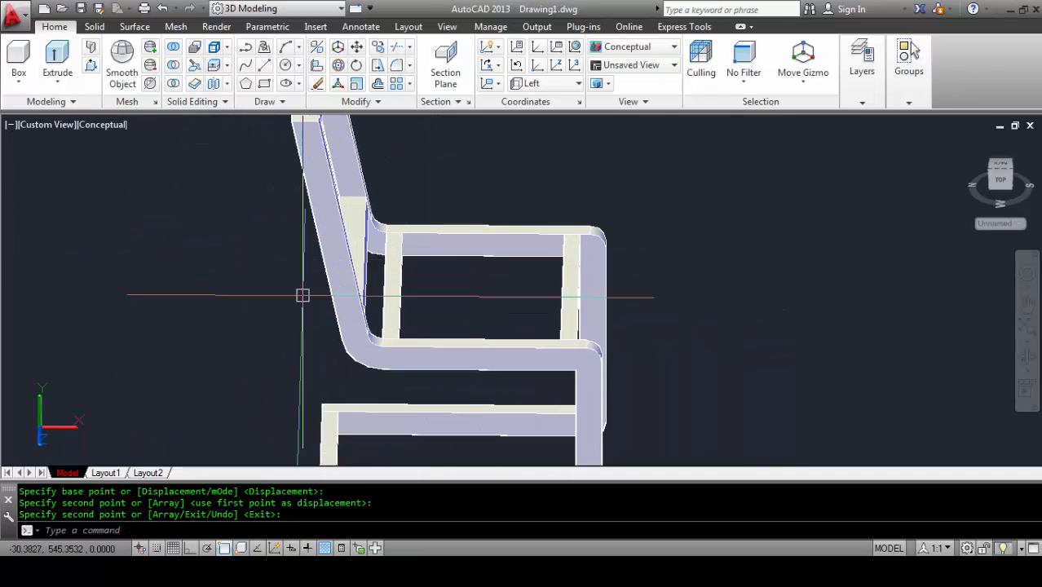
scroll(349, 291, "down", 4)
mouse_move(349, 291)
middle_mouse_down("shift")
mouse_move(337, 304)
mouse_move(357, 305)
mouse_move(345, 301)
middle_mouse_up("shift")
scroll(294, 197, "up", 2)
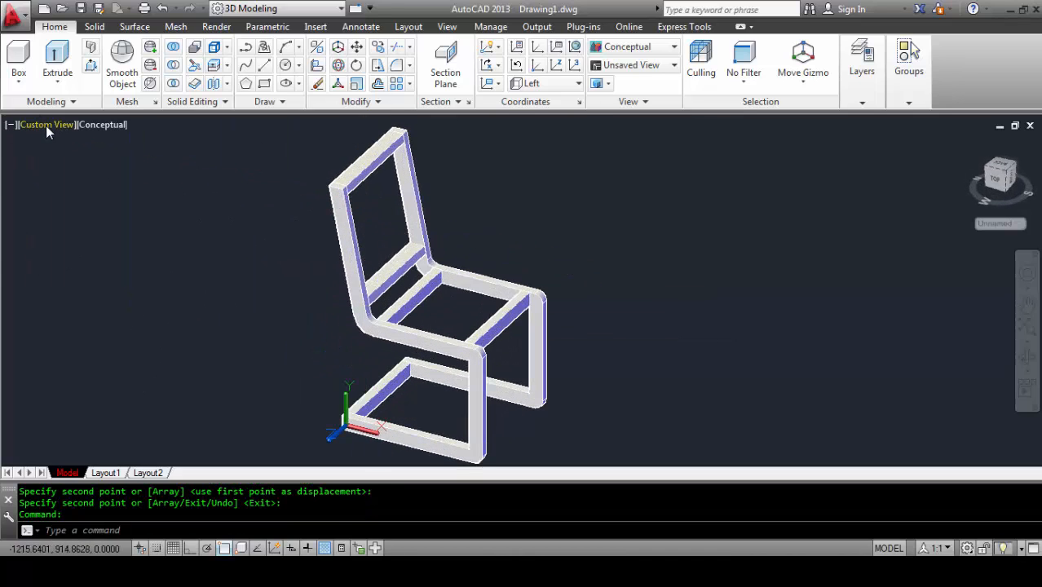
left_click(48, 126)
left_click(75, 167)
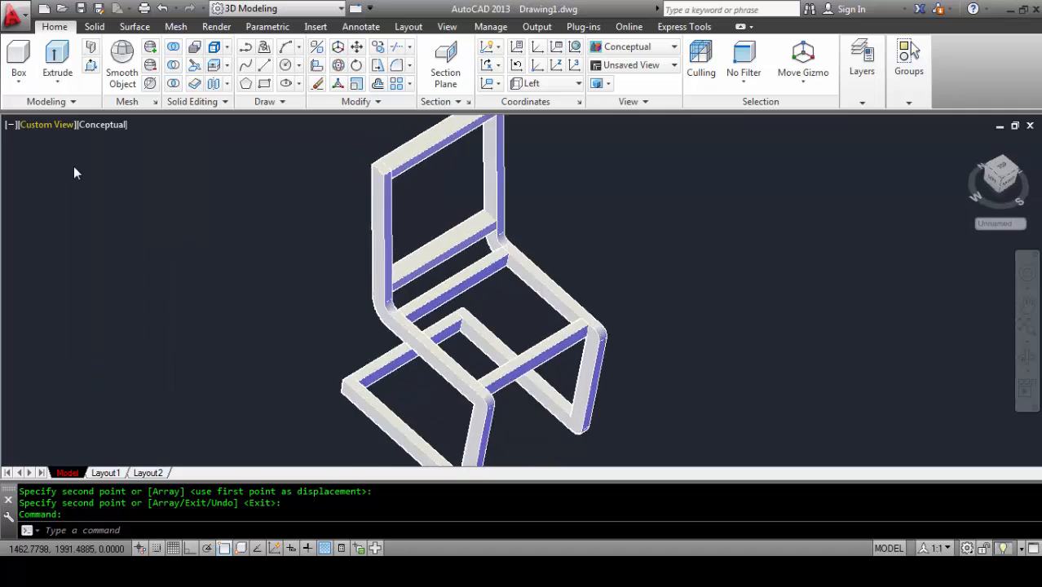
scroll(375, 155, "up", 4)
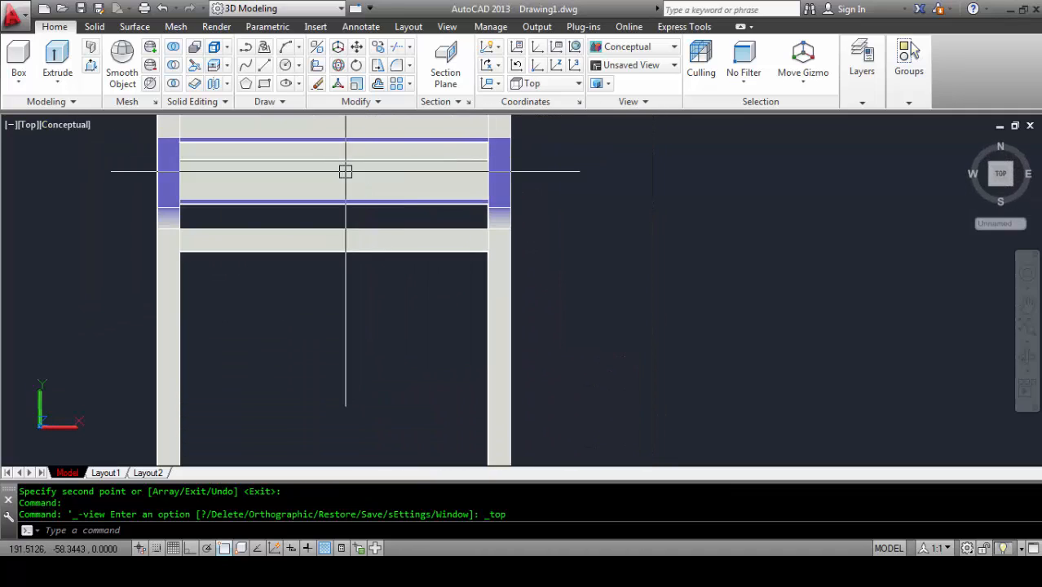
left_click(133, 27)
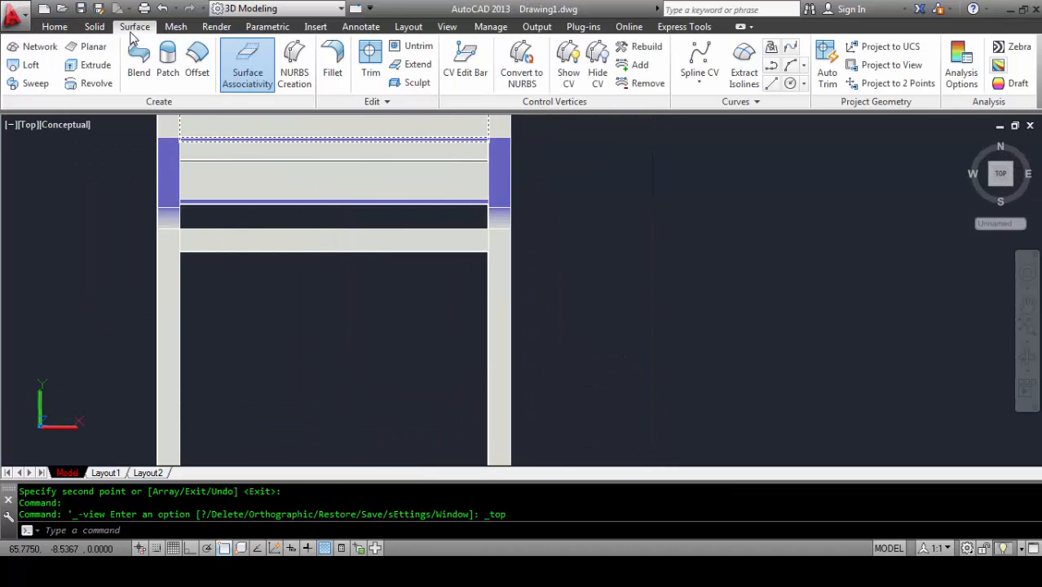
left_click(94, 49)
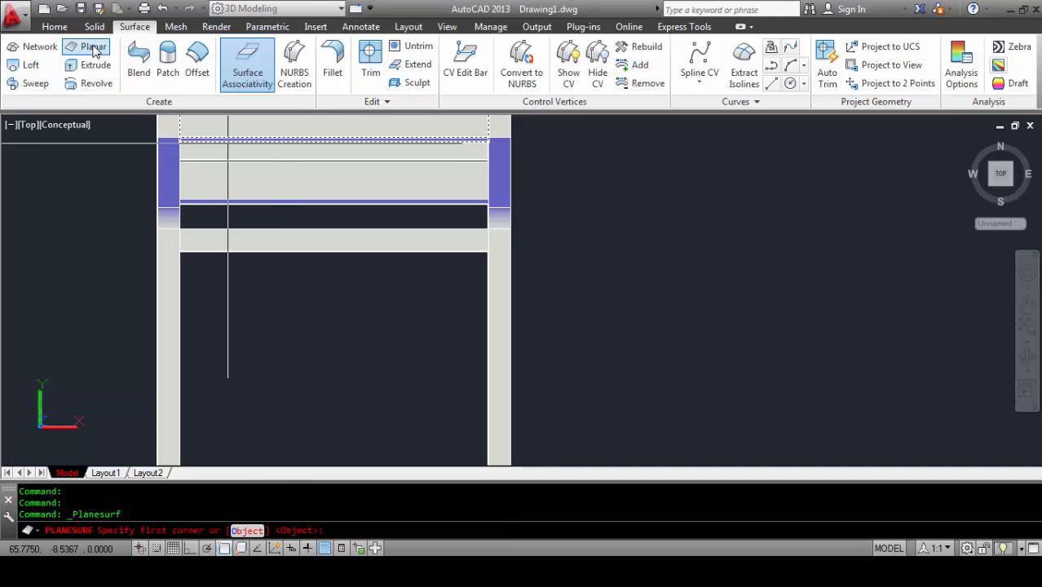
scroll(142, 151, "down", 3)
scroll(152, 156, "up", 1)
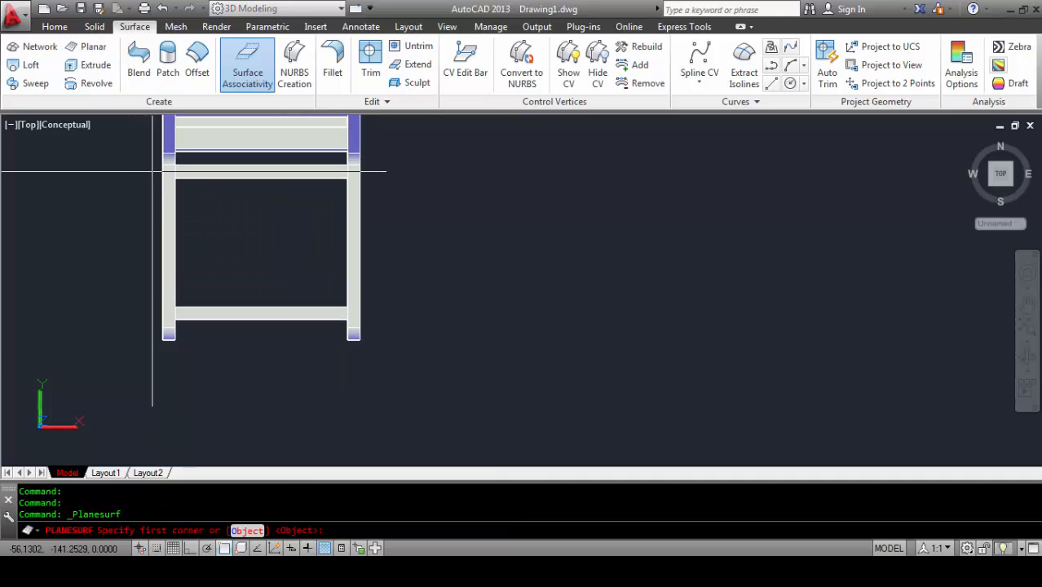
left_click(164, 164)
scroll(351, 311, "up", 4)
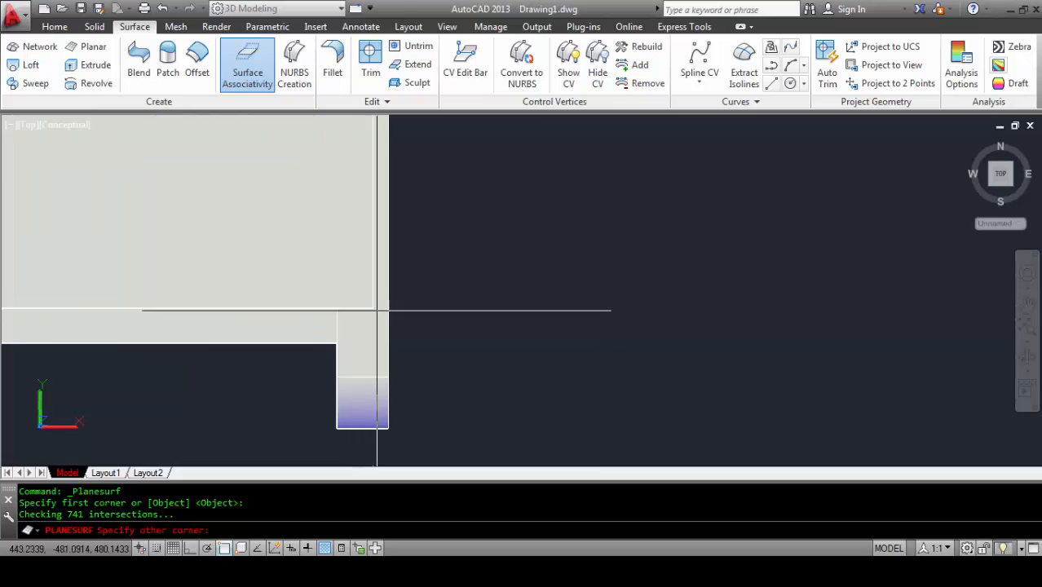
left_click(390, 343)
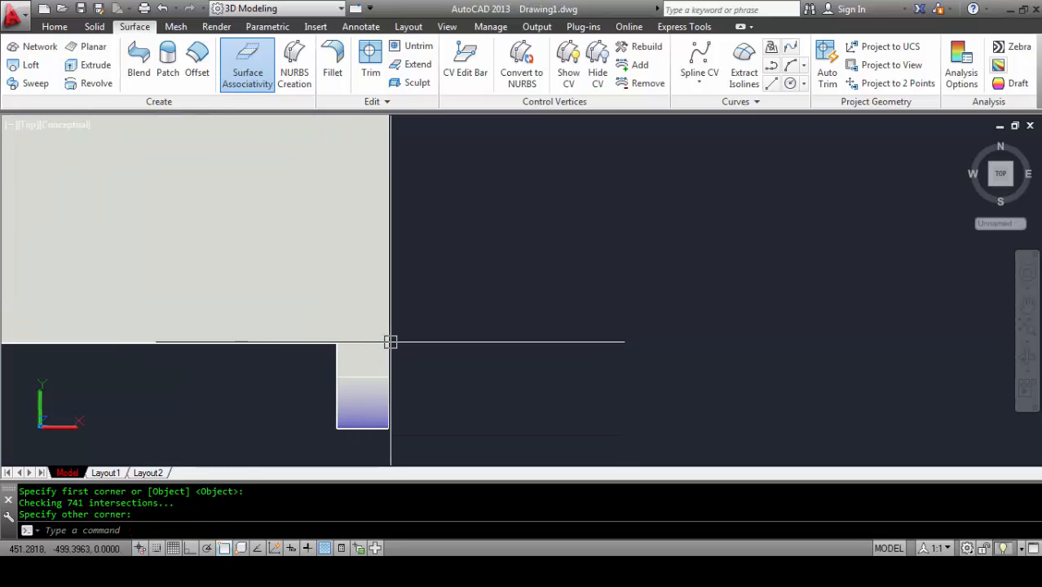
Step: Move the planar surface by its front corner down onto the top of the seat frame
scroll(430, 297, "down", 5)
scroll(442, 305, "up", 2)
middle_click_drag(442, 305, 432, 179, "shift")
scroll(437, 214, "up", 2)
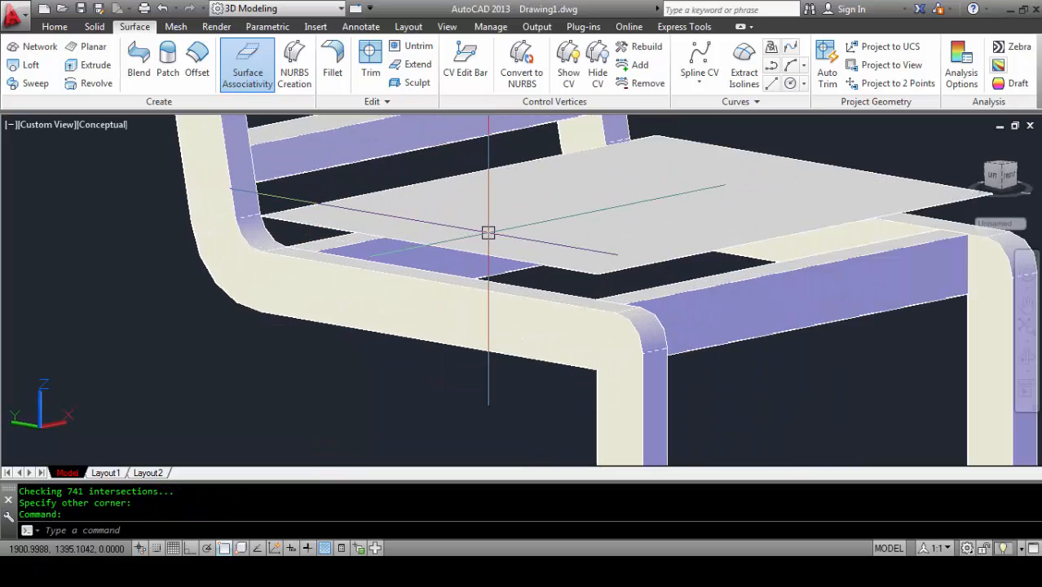
type("m")
key("Return")
left_click(575, 270)
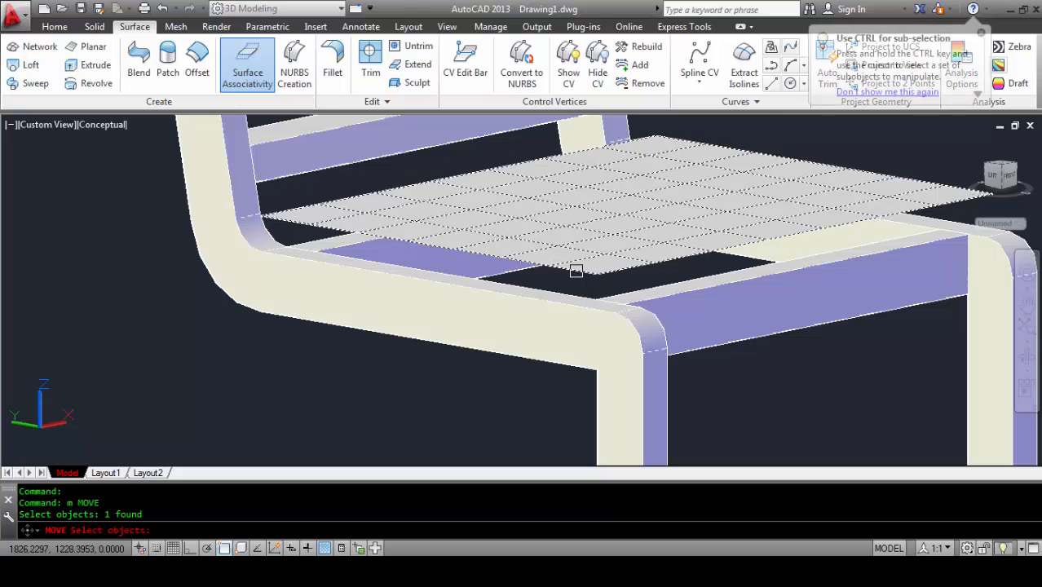
key("Return")
left_click(597, 309)
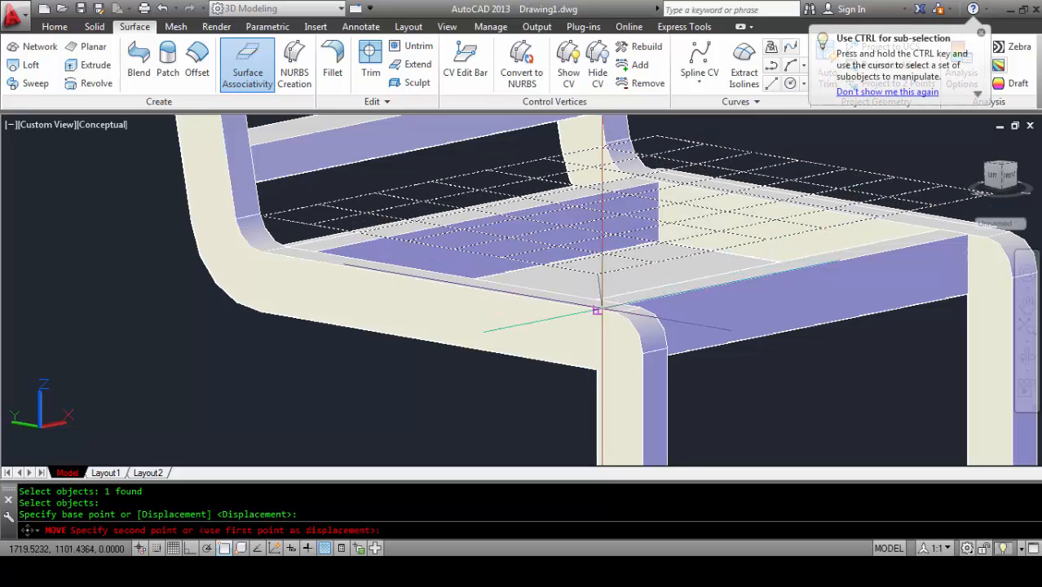
left_click(597, 310)
scroll(563, 302, "down", 4)
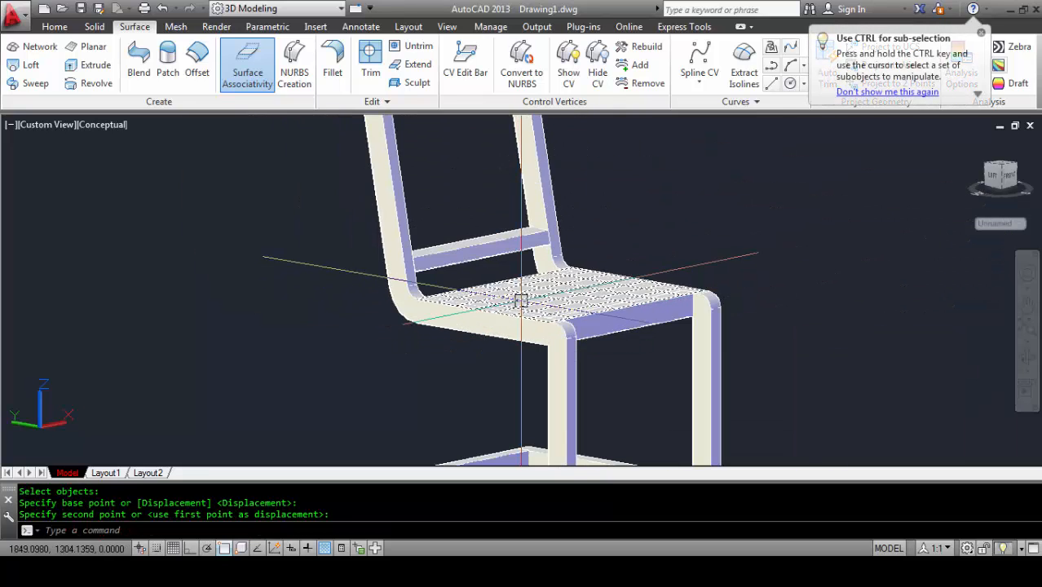
Step: Extrude the planar surface upward 30 mm to form the seat
scroll(522, 297, "up", 3)
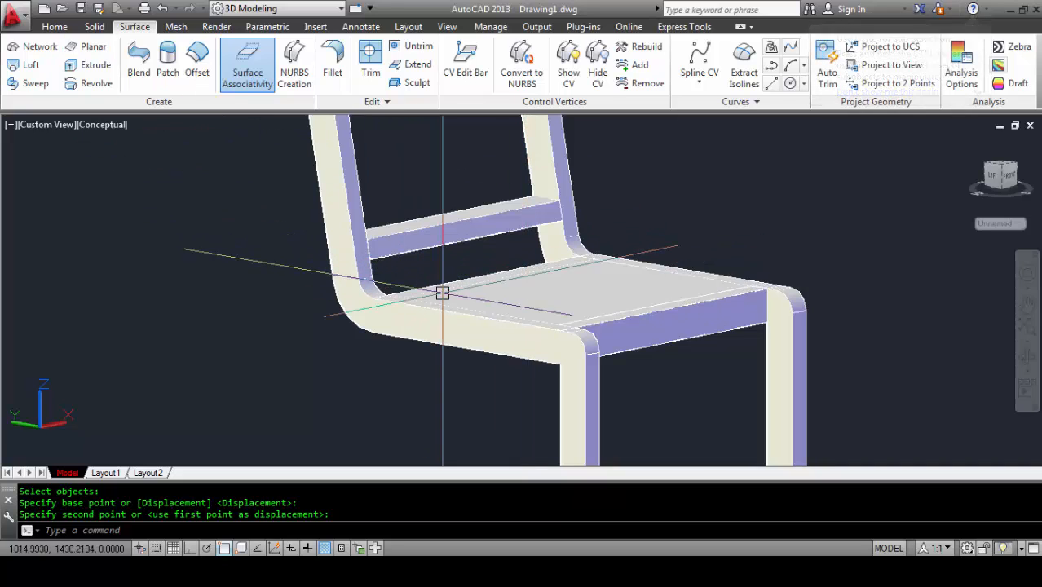
left_click(520, 302)
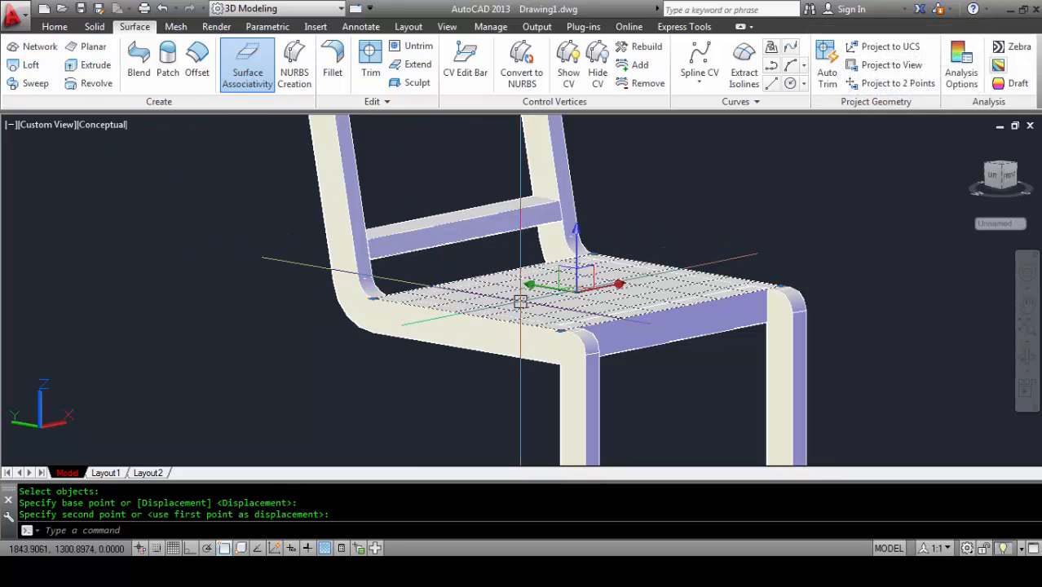
left_click(55, 27)
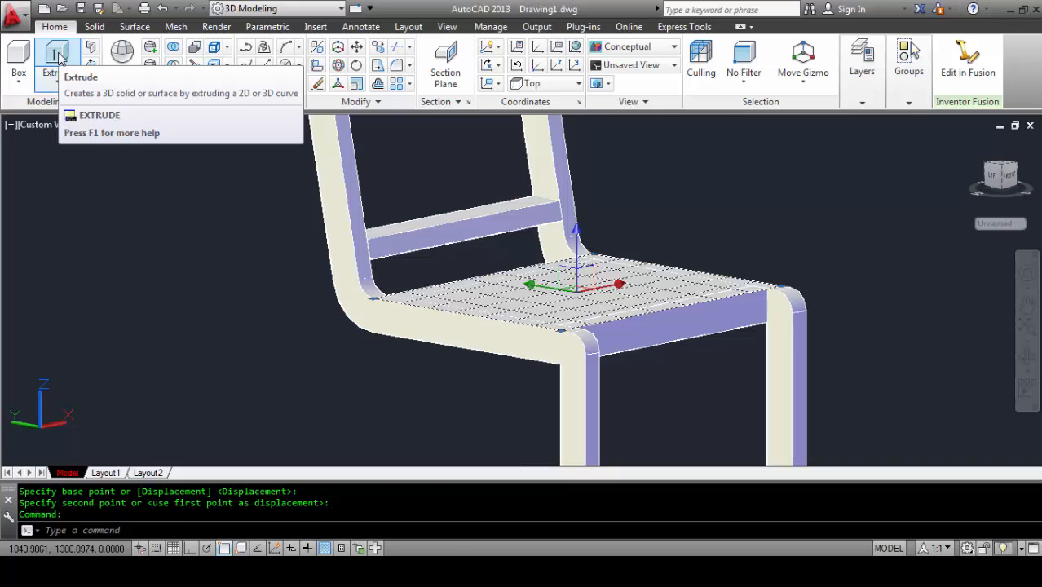
left_click(57, 55)
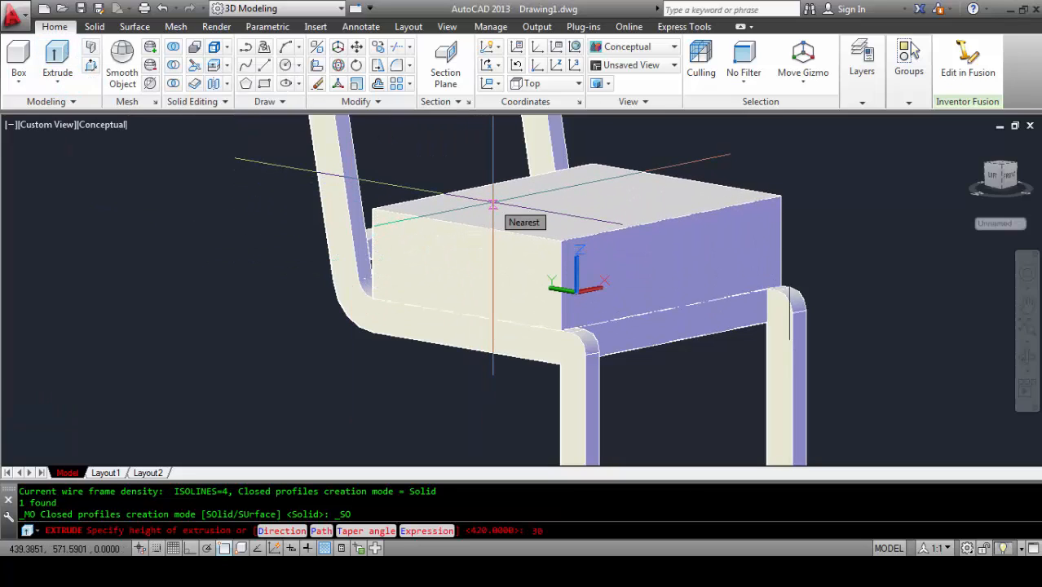
type("30")
key("Return")
scroll(505, 212, "up", 2)
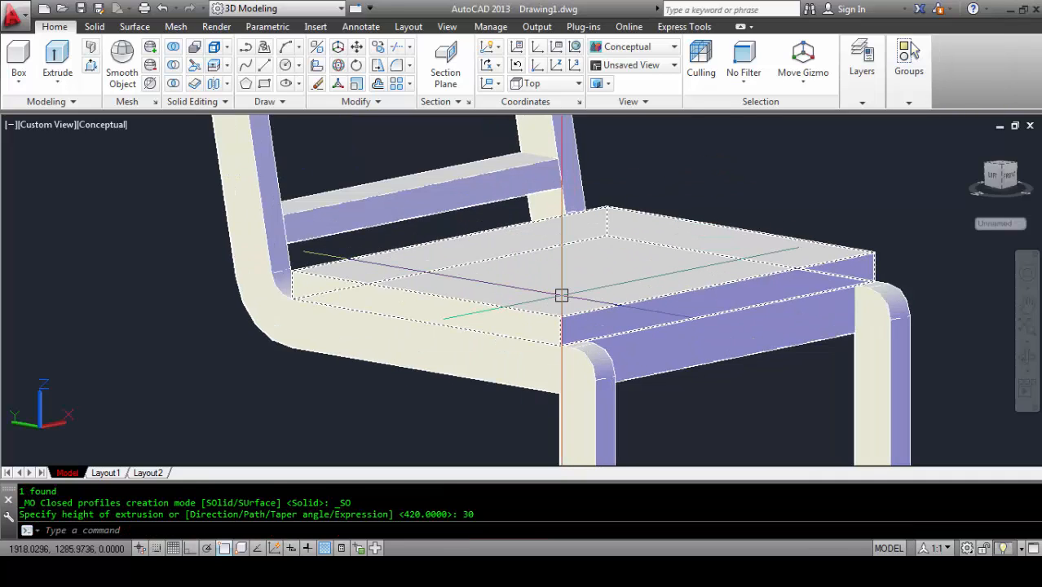
key("Escape")
key("Escape")
key("Escape")
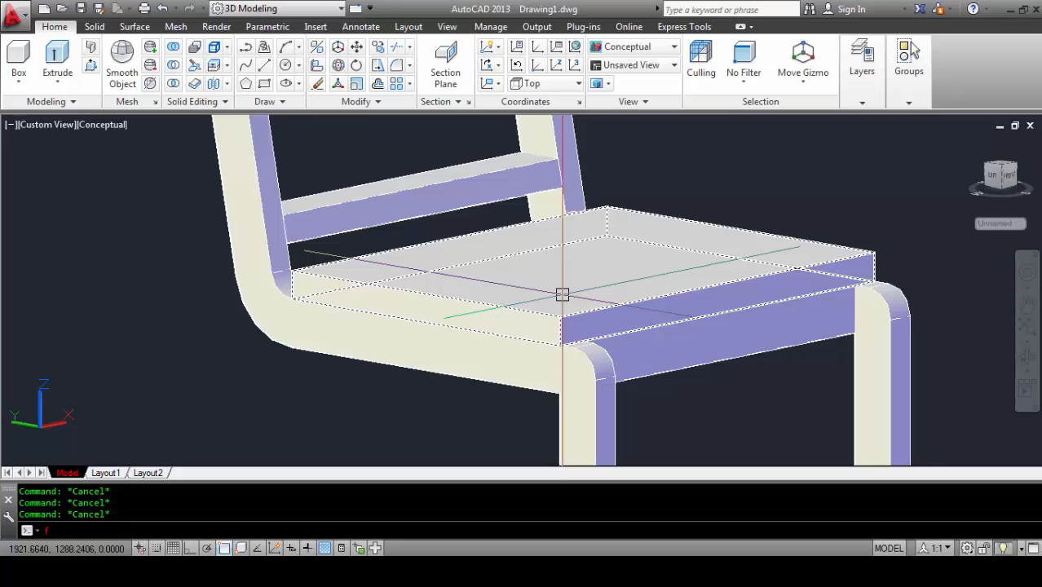
type("fill")
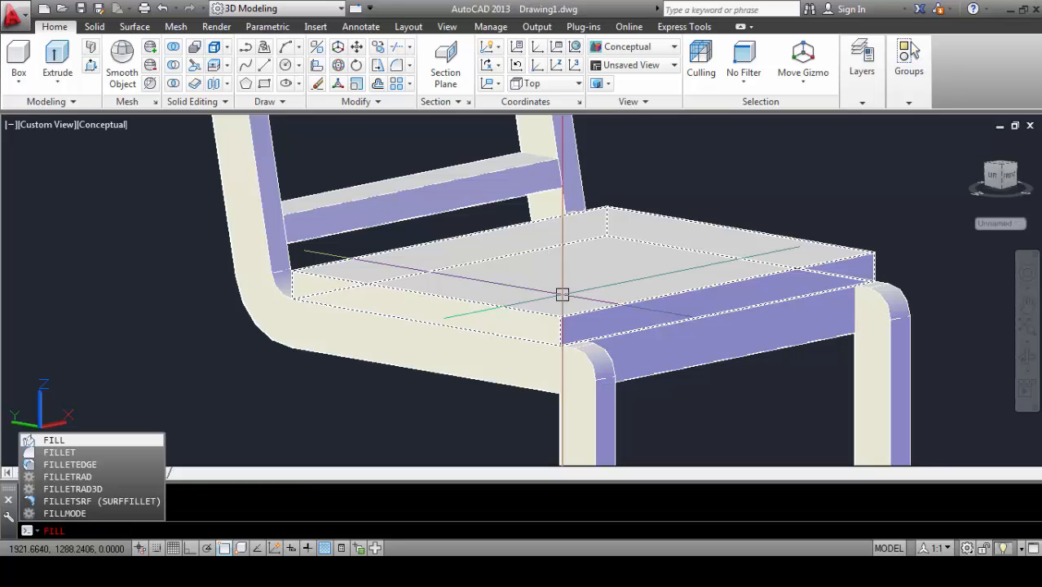
left_click(60, 464)
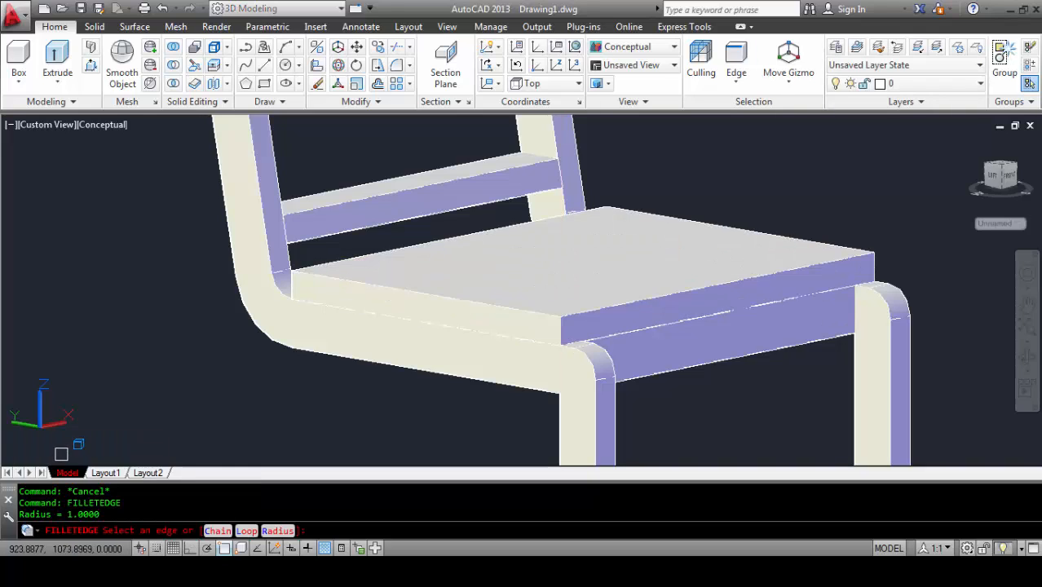
left_click(614, 302)
scroll(559, 287, "up", 4)
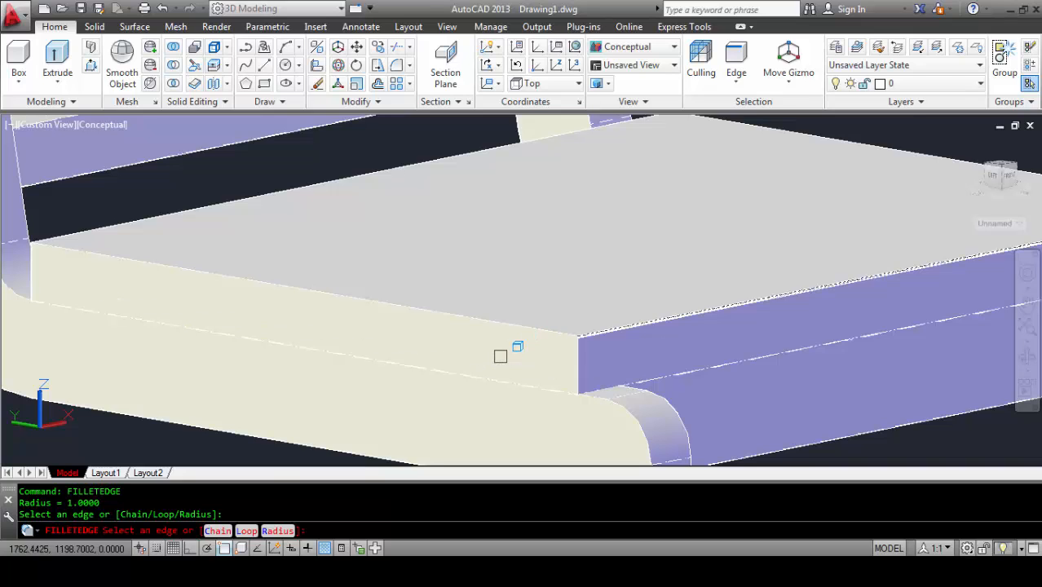
key("Escape")
key("Escape")
key("Escape")
Step: Round the four upper edges of the seat with a 10 mm edge fillet
type("f")
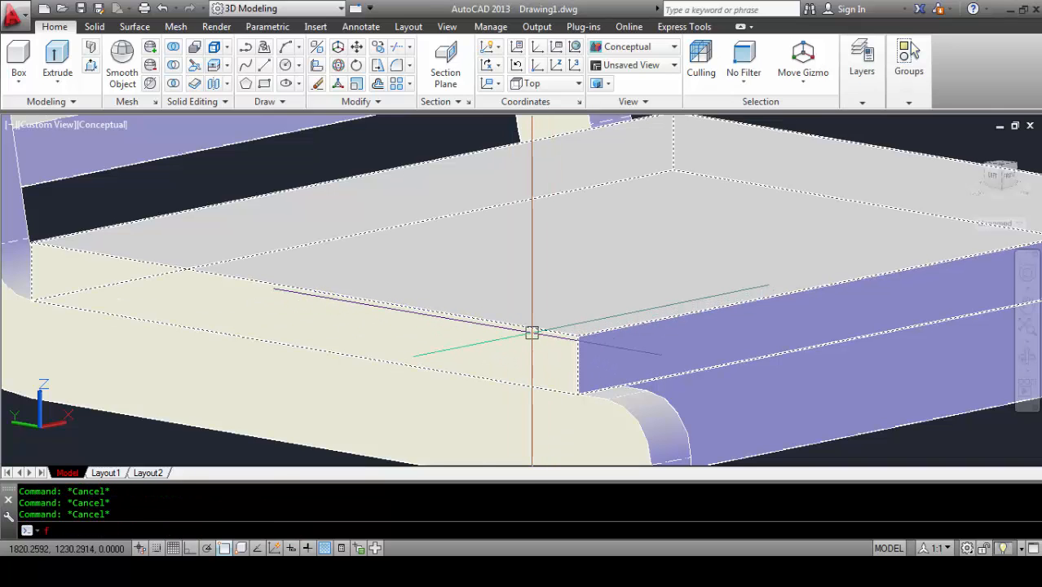
type("ill")
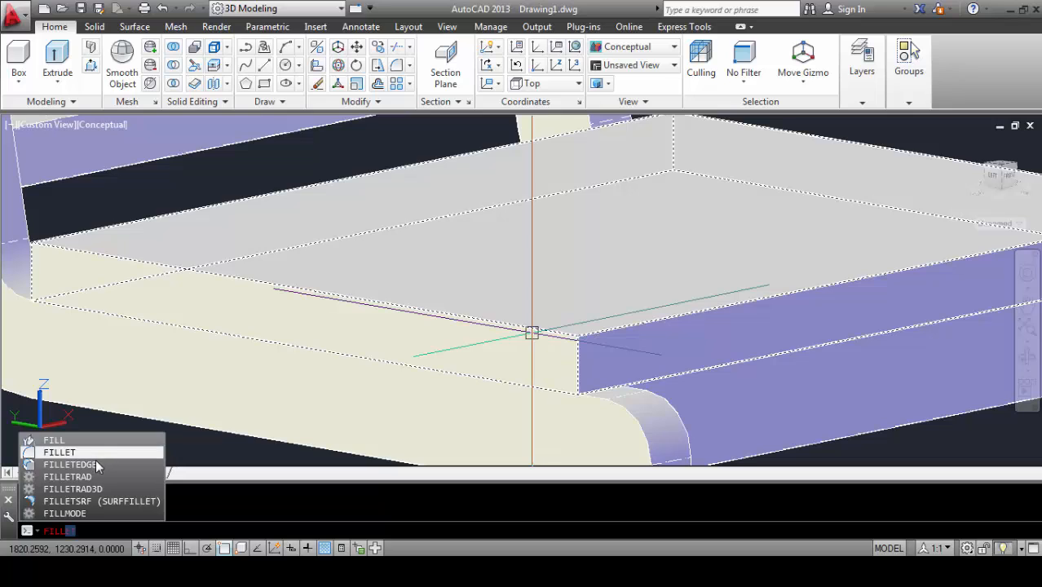
left_click(95, 464)
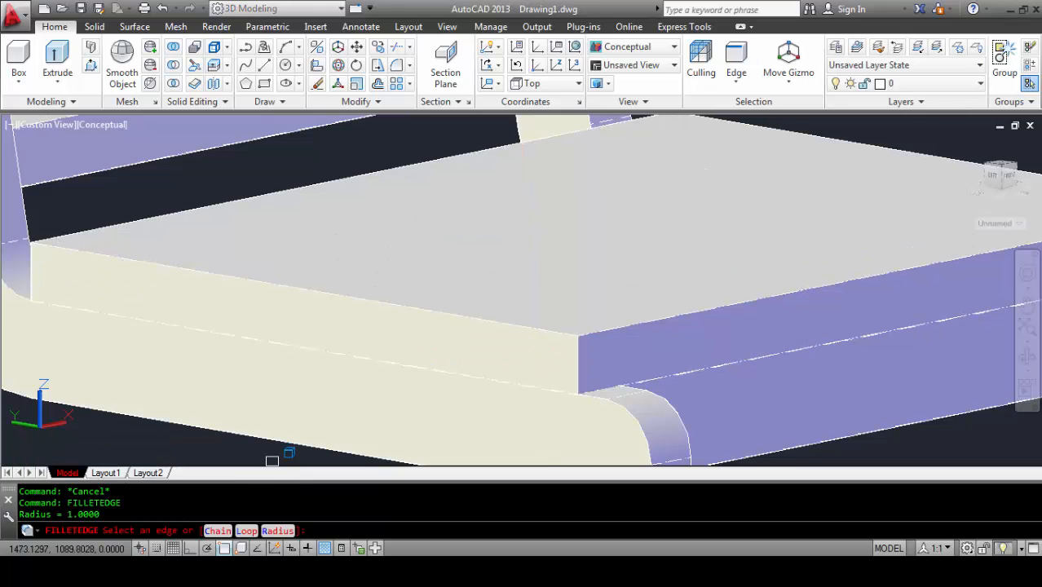
left_click(277, 531)
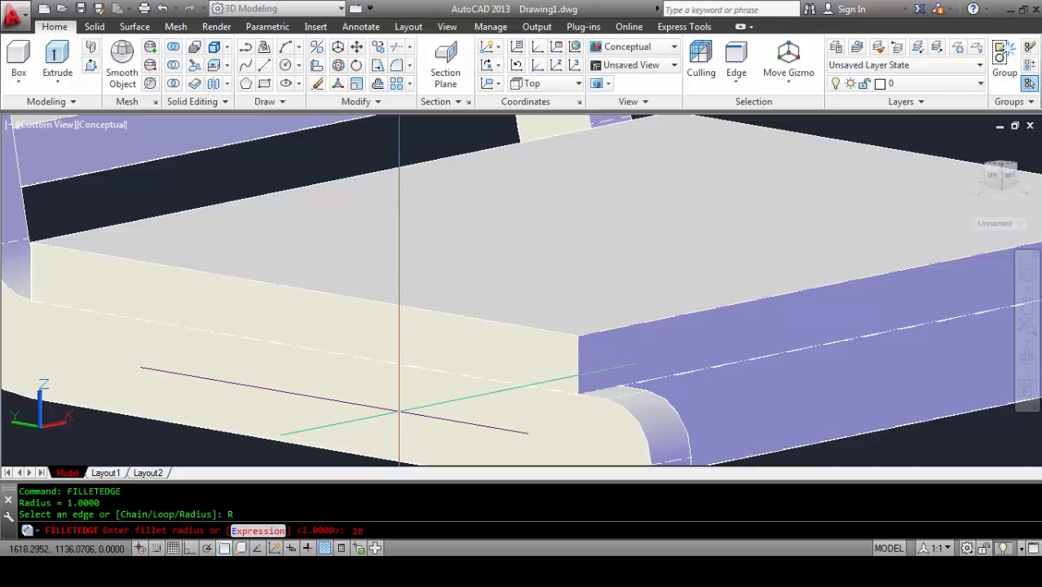
key("Return")
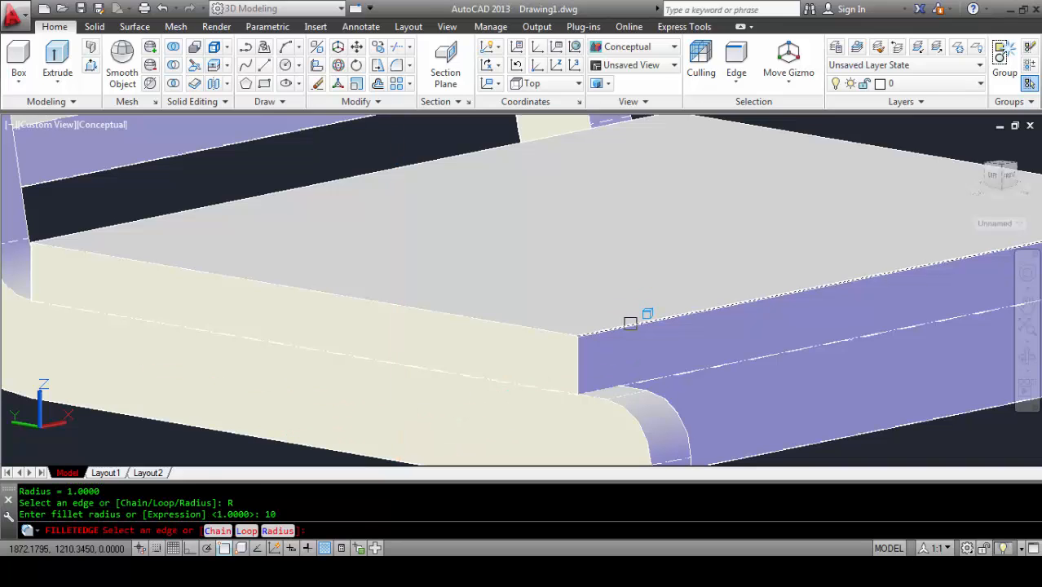
left_click(630, 322)
left_click(514, 321)
scroll(489, 321, "down", 5)
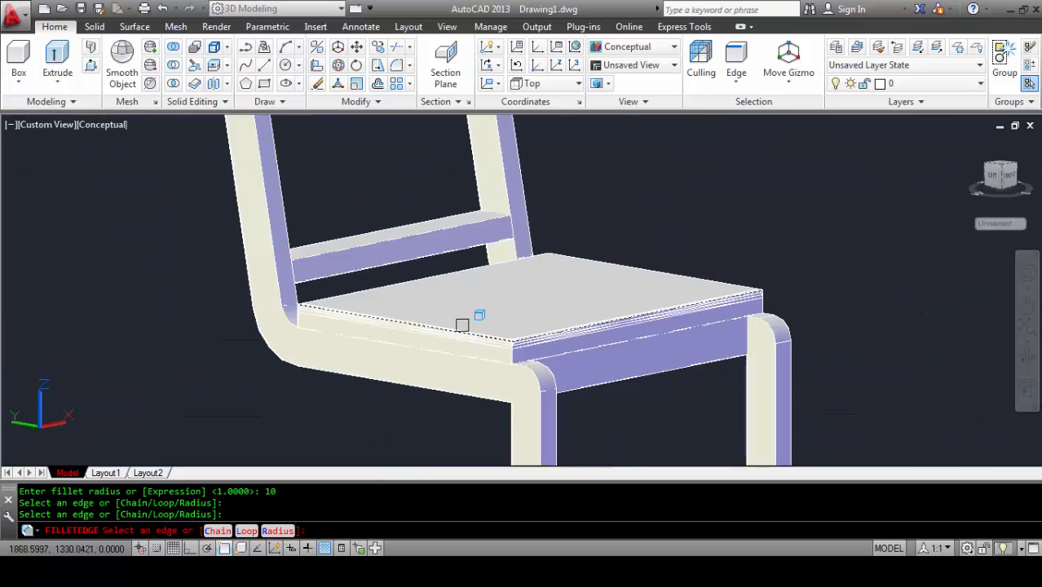
scroll(463, 277, "up", 3)
left_click(463, 295)
scroll(489, 293, "down", 4)
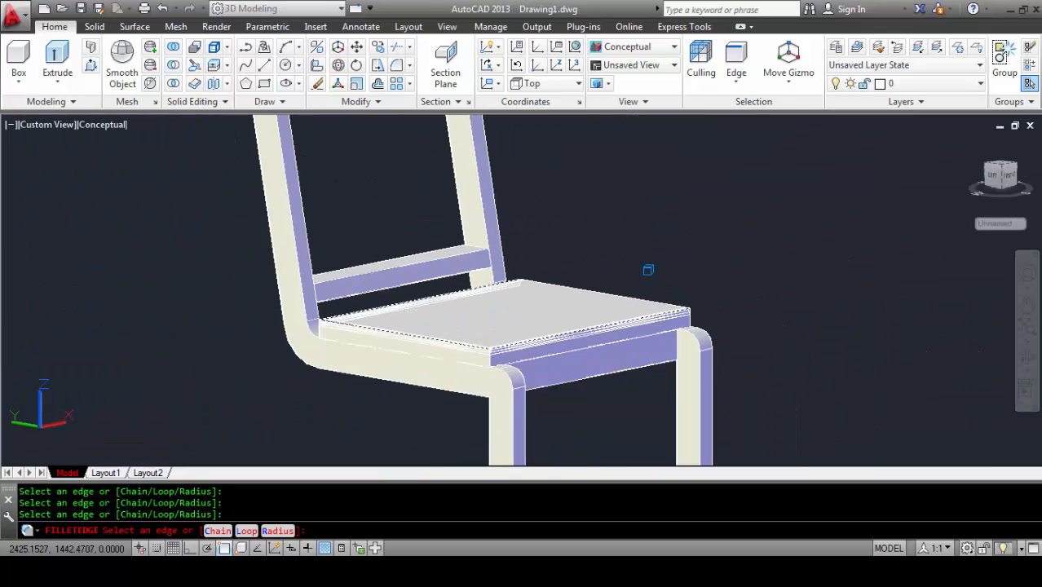
scroll(637, 309, "up", 4)
left_click(639, 309)
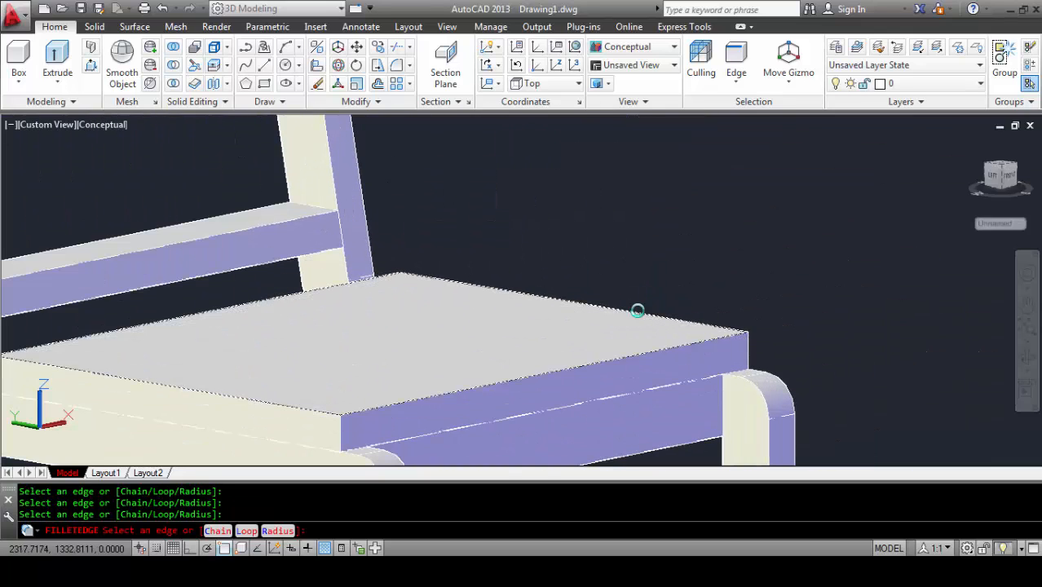
key("Return")
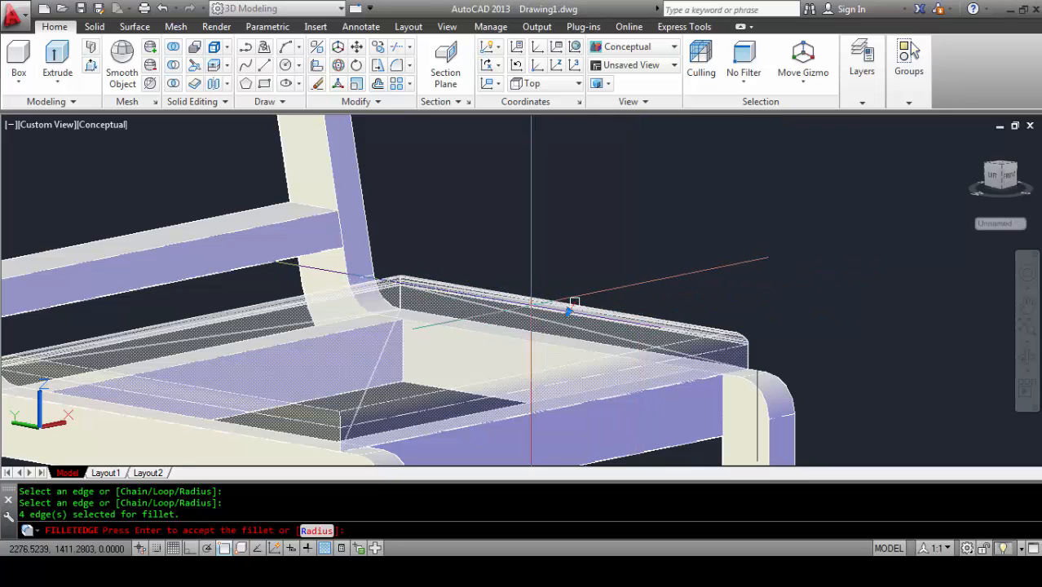
key("Return")
scroll(302, 353, "down", 4)
scroll(284, 344, "up", 2)
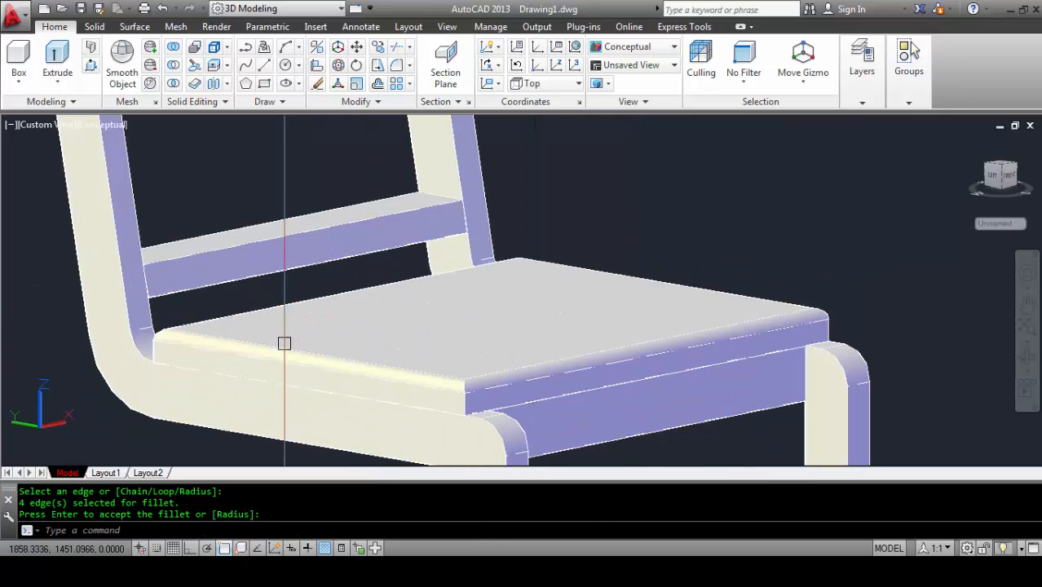
Step: Switch the model view to perspective projection
scroll(284, 343, "down", 2)
middle_click_drag(412, 359, 321, 324, "shift")
scroll(418, 345, "down", 6)
scroll(359, 266, "up", 3)
left_click(48, 126)
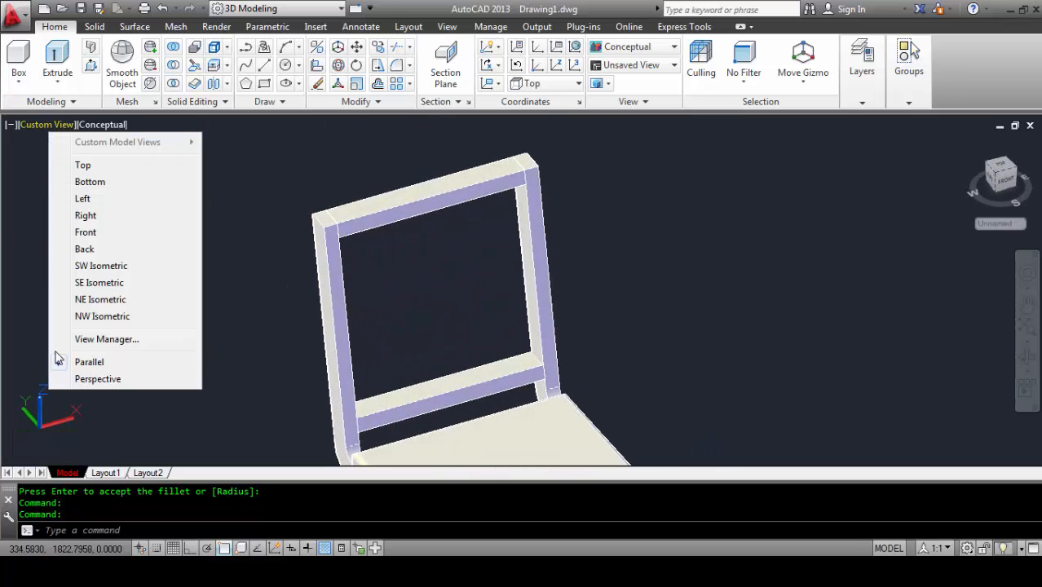
left_click(79, 380)
middle_click_drag(253, 281, 512, 279, "shift")
scroll(469, 424, "up", 3)
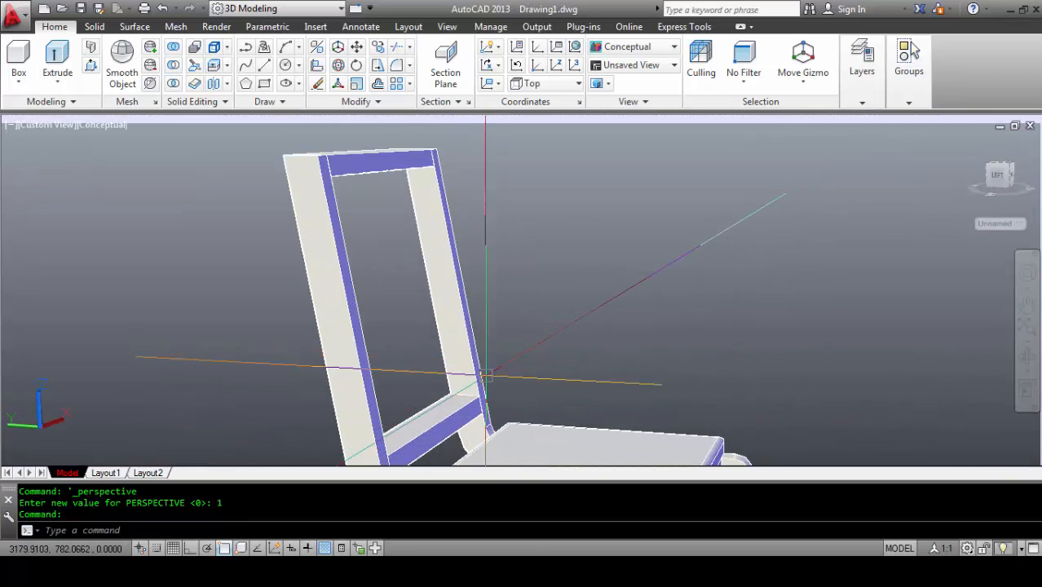
type("m")
key("Return")
left_click(465, 371)
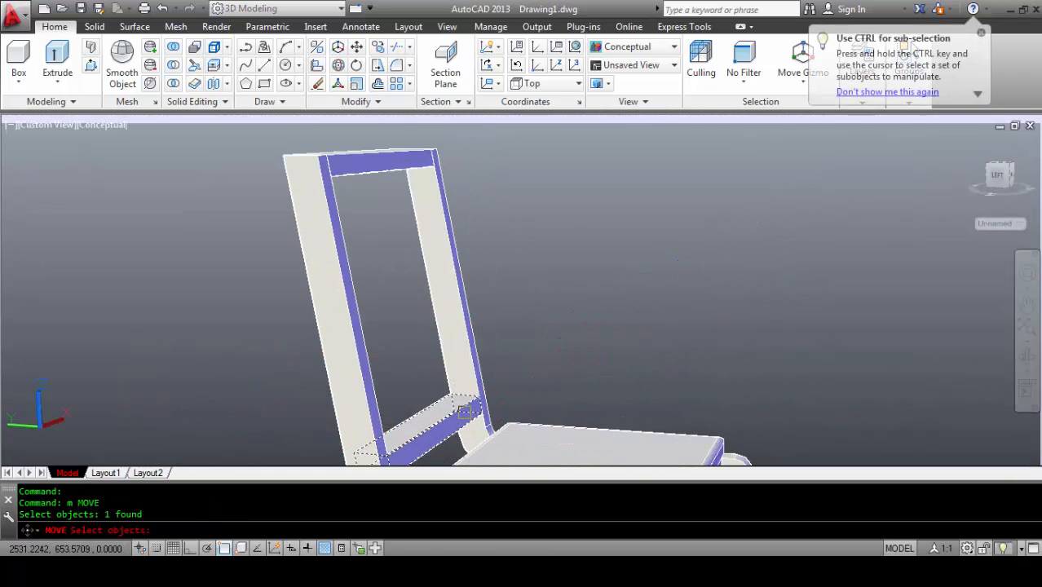
scroll(465, 371, "up", 3)
scroll(465, 371, "down", 4)
key("Escape")
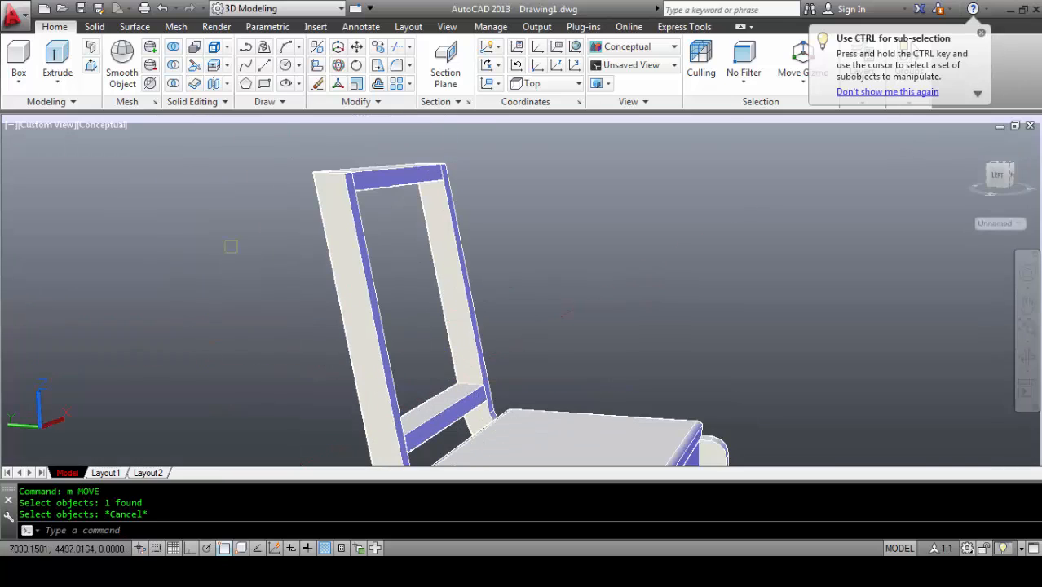
Step: Set the Left view to align the work plane with the chair's side, and return to an angled view of the seat
left_click(45, 125)
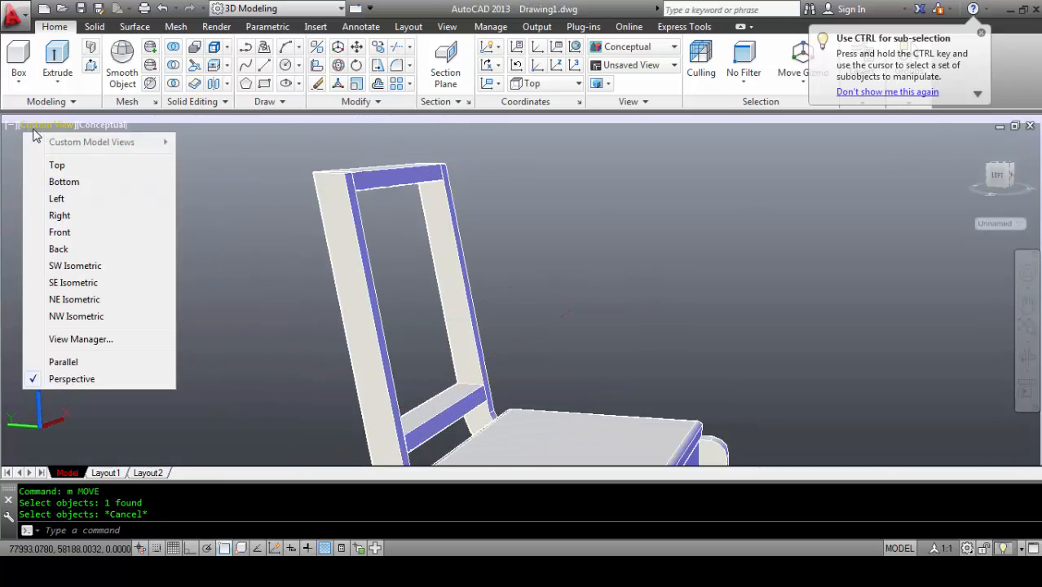
left_click(59, 200)
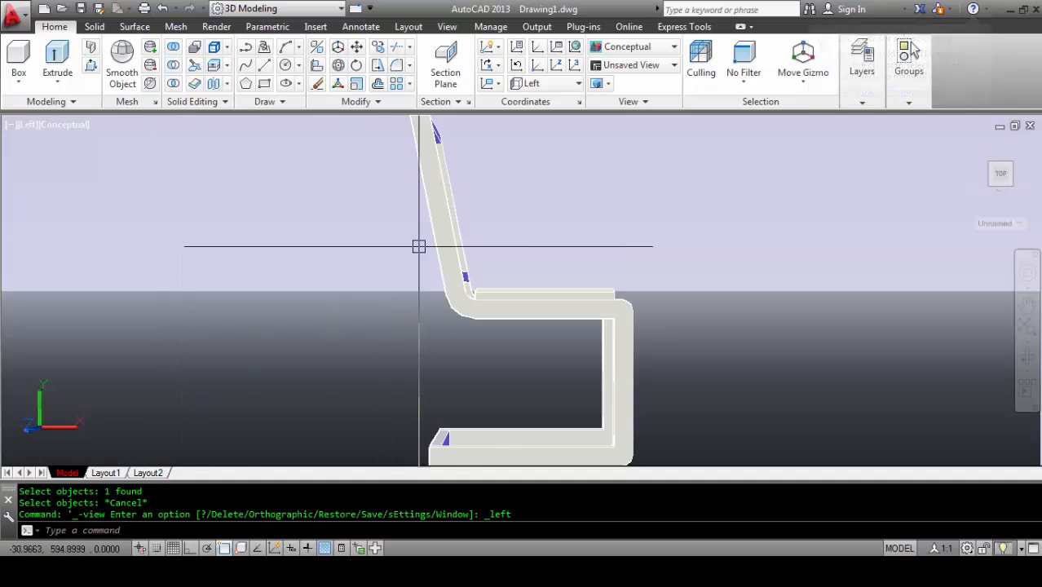
middle_click_drag(496, 251, 455, 225, "shift")
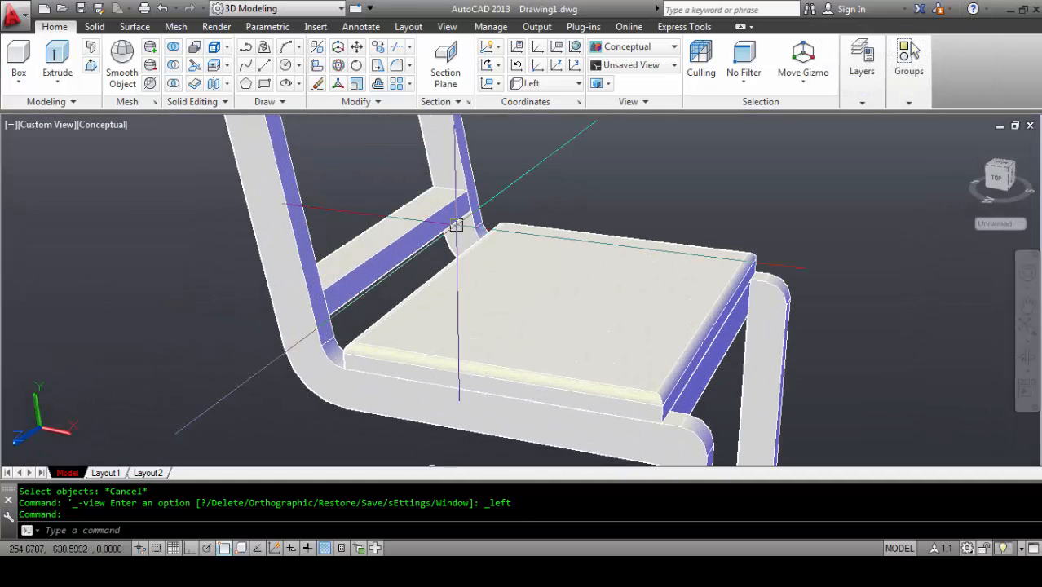
type("m")
key("Return")
left_click(442, 213)
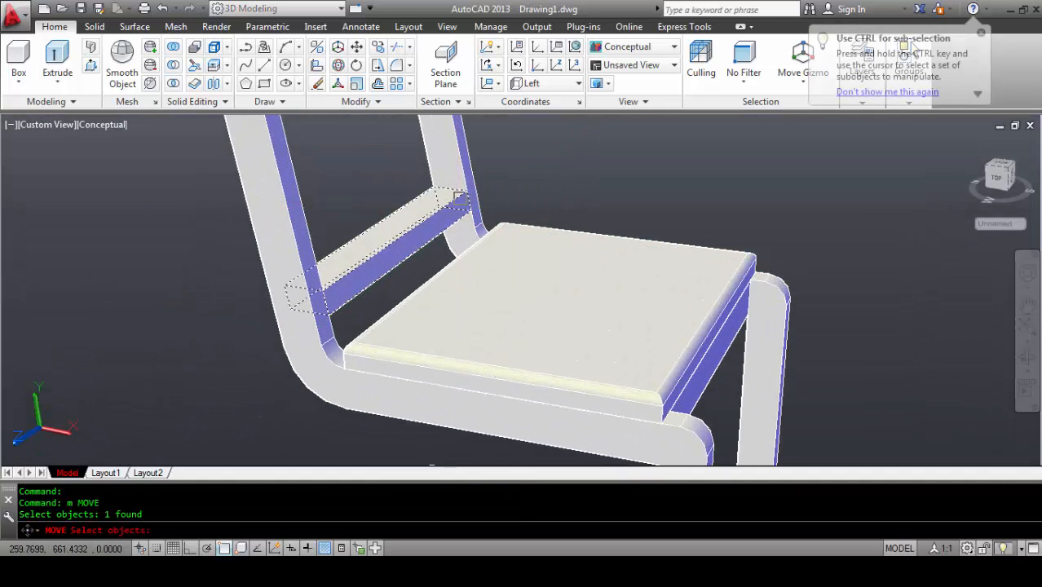
key("Return")
left_click(447, 244)
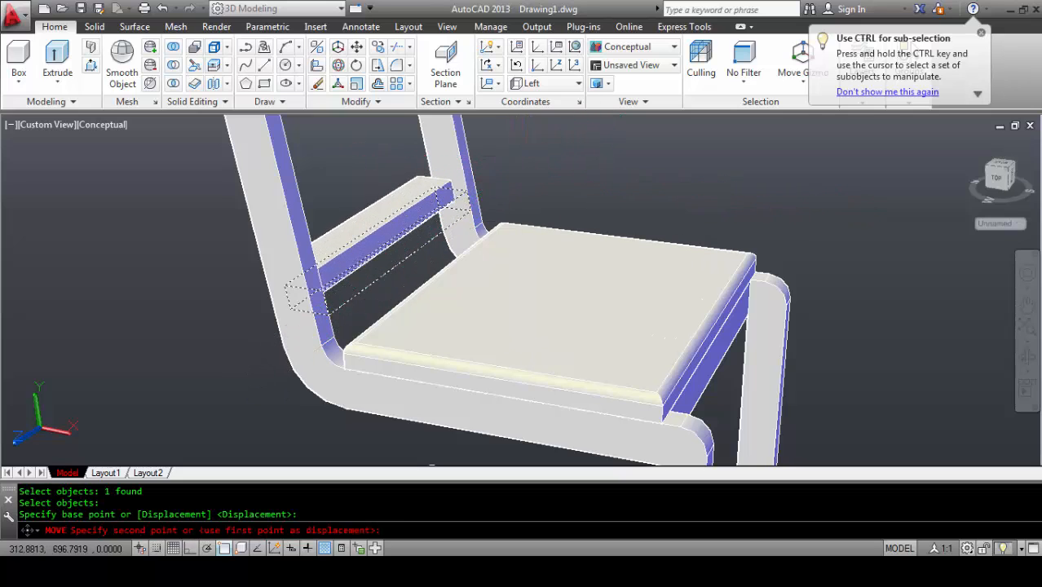
key("Escape")
scroll(447, 175, "up", 2)
type("m")
key("Return")
left_click(449, 174)
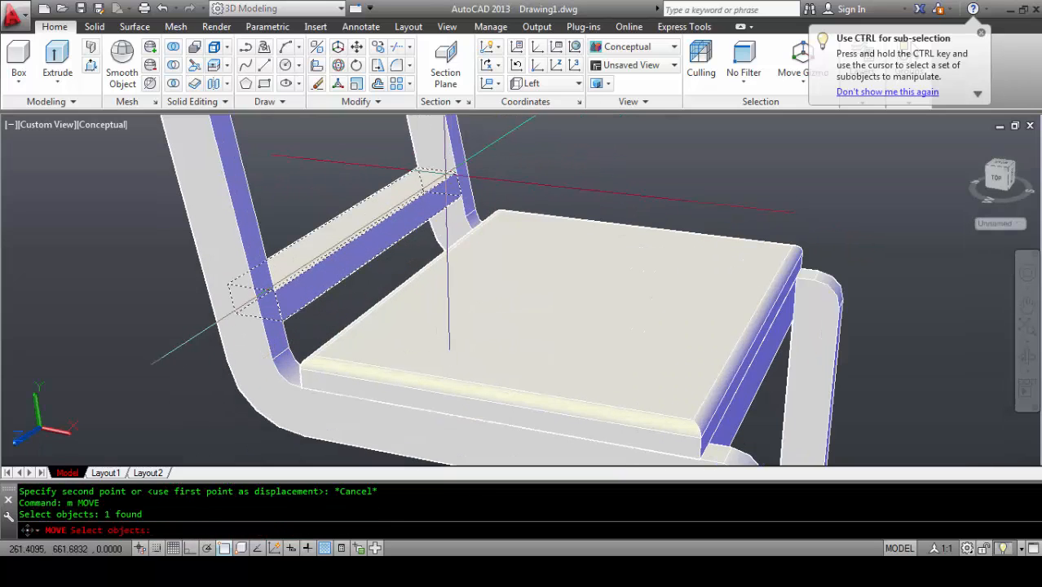
key("Return")
left_click(453, 145)
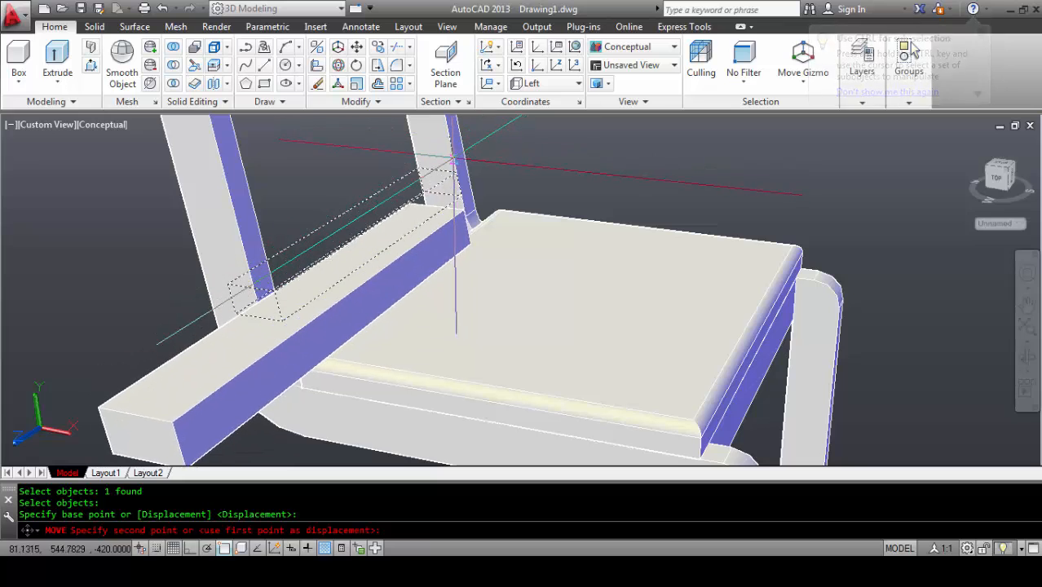
key("Escape")
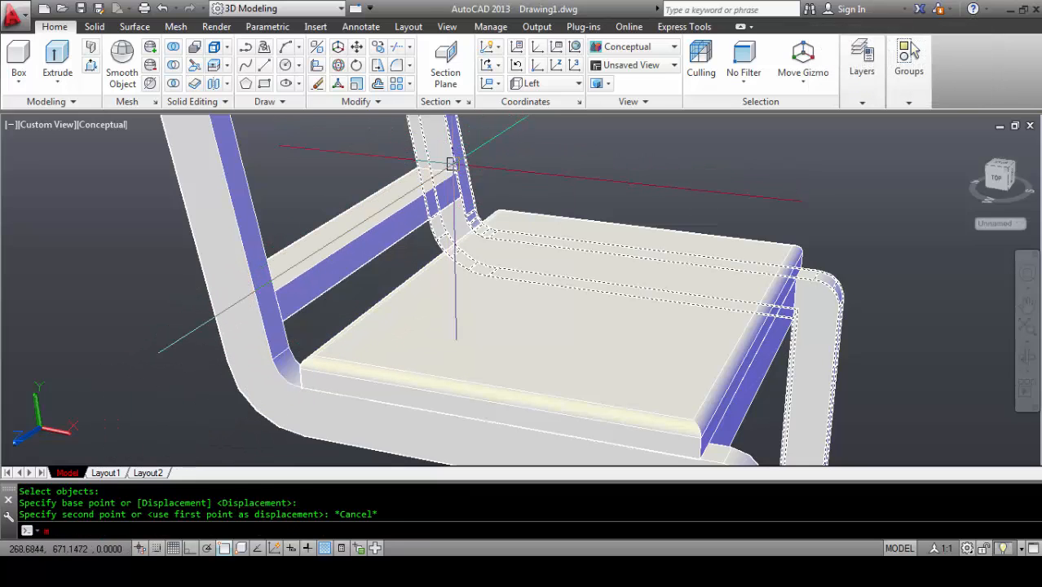
Step: Move the lower backrest rail by its upper front corner to a point higher on the side frame's slanted front edge
type("m")
key("Return")
left_click(442, 174)
scroll(442, 172, "up", 2)
key("Return")
middle_click_drag(442, 172, 479, 300, "shift")
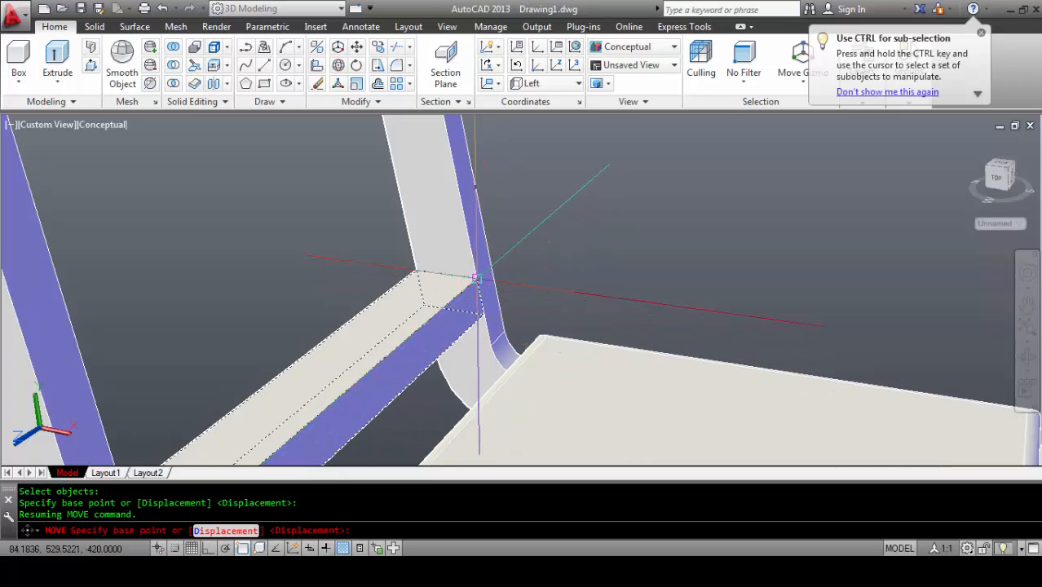
left_click(477, 279)
left_click(454, 166)
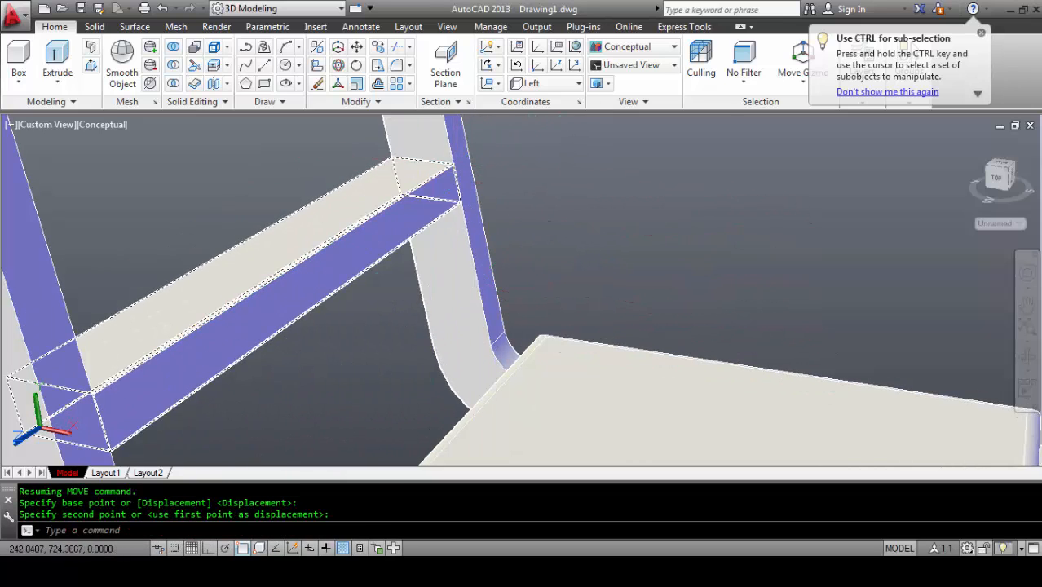
scroll(401, 256, "down", 5)
scroll(380, 150, "up", 1)
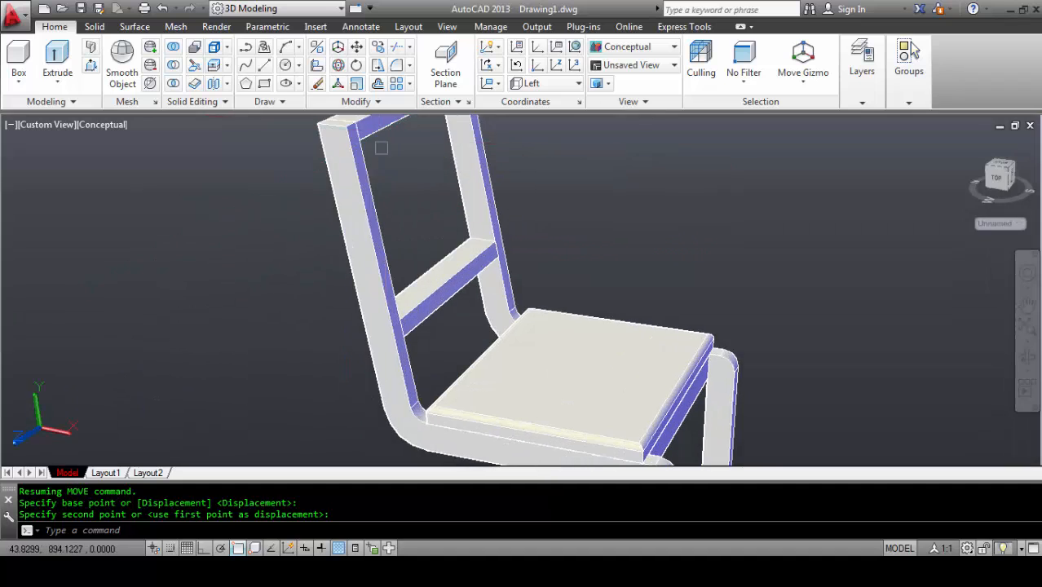
Step: Examine the backrest and the position of its lower rail from the Left view and from angled views
middle_click_drag(381, 148, 396, 320)
middle_click_drag(352, 346, 344, 295, "shift")
scroll(344, 295, "down", 2)
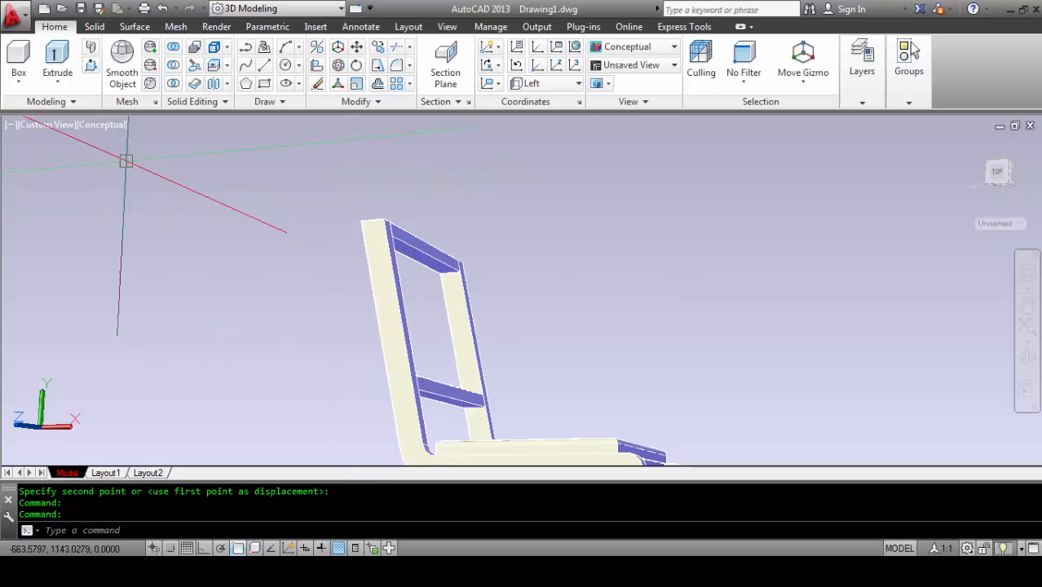
left_click(45, 132)
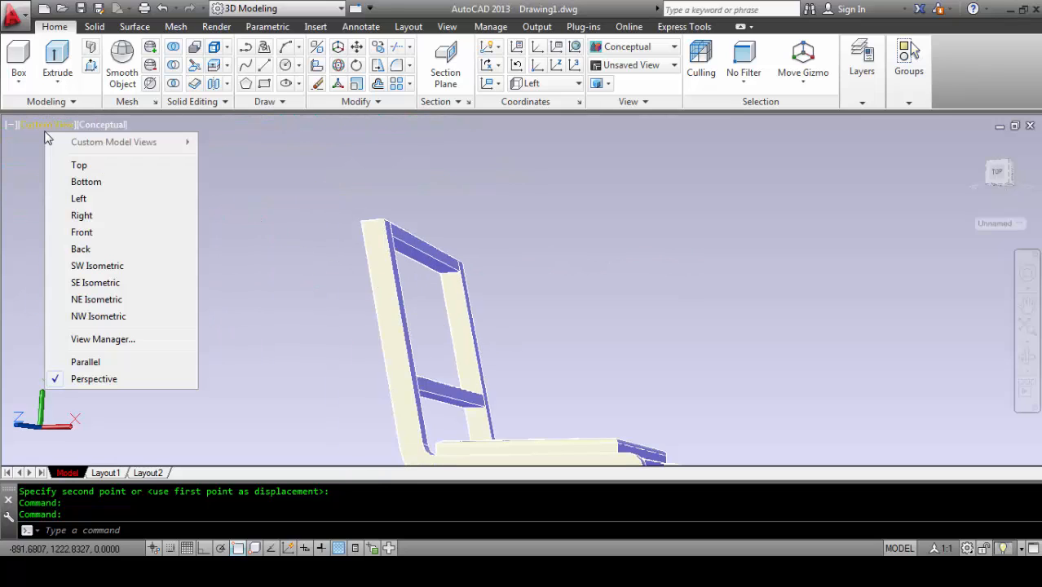
left_click(69, 204)
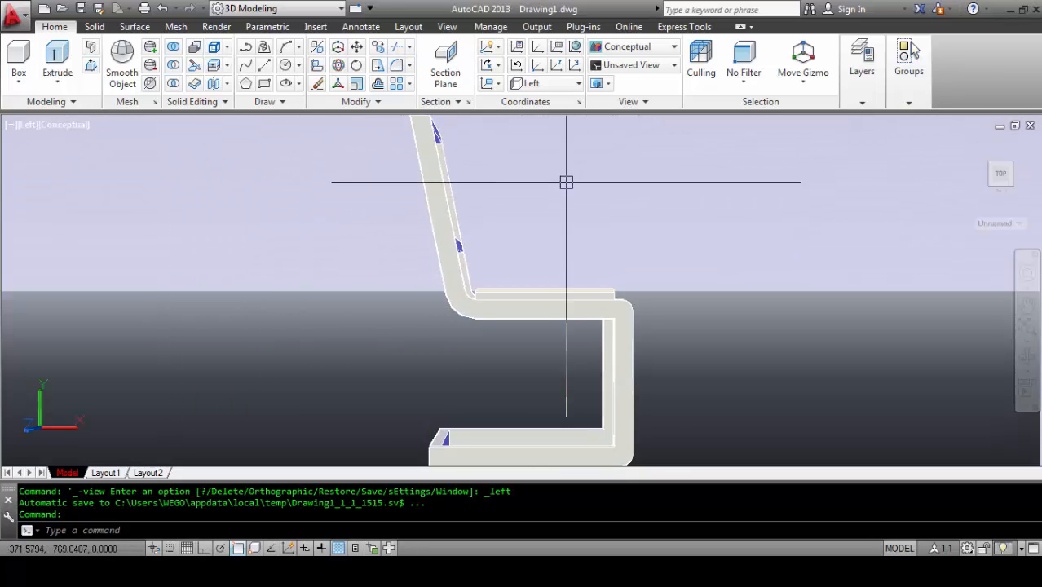
scroll(557, 164, "up", 3)
scroll(487, 175, "down", 4)
middle_click_drag(418, 220, 393, 354, "shift")
scroll(441, 138, "up", 2)
scroll(386, 396, "up", 1)
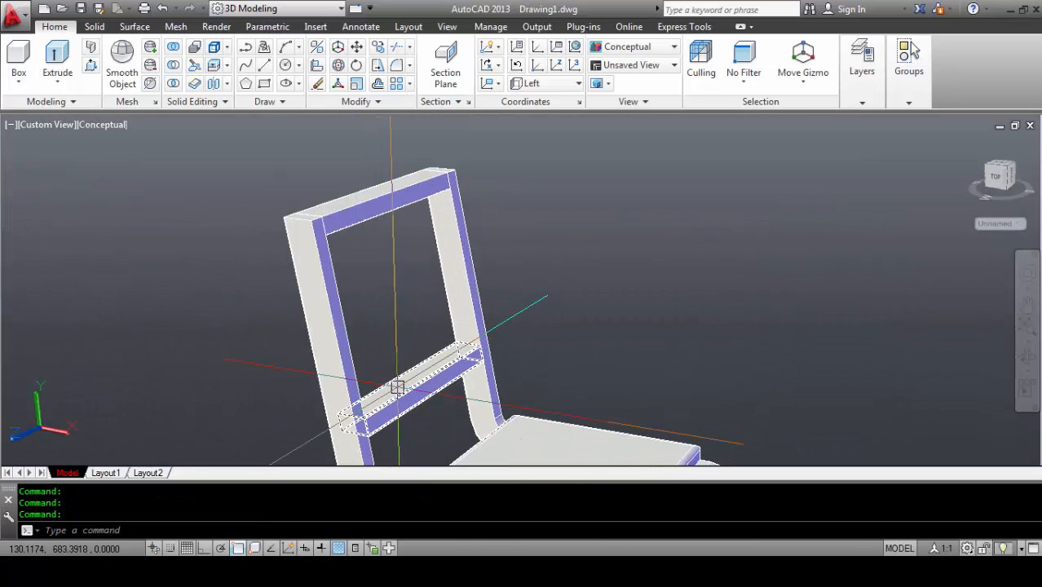
Step: Draw a line from the lower rail's bottom front corner up the side frame's inner front edge to its top, continuing 30 mm horizontally forward with Ortho on
type("l")
key("Return")
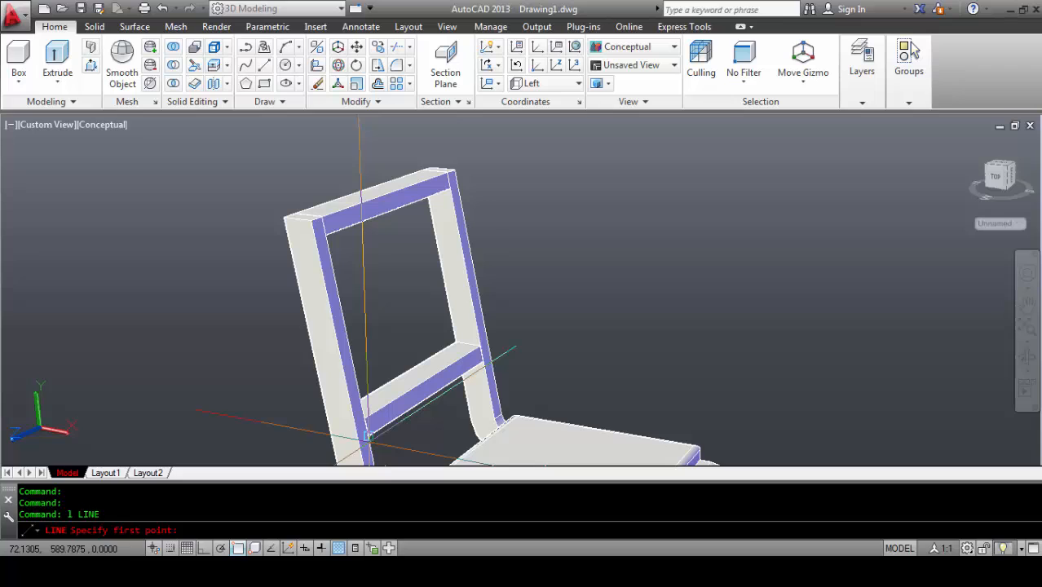
left_click(367, 435)
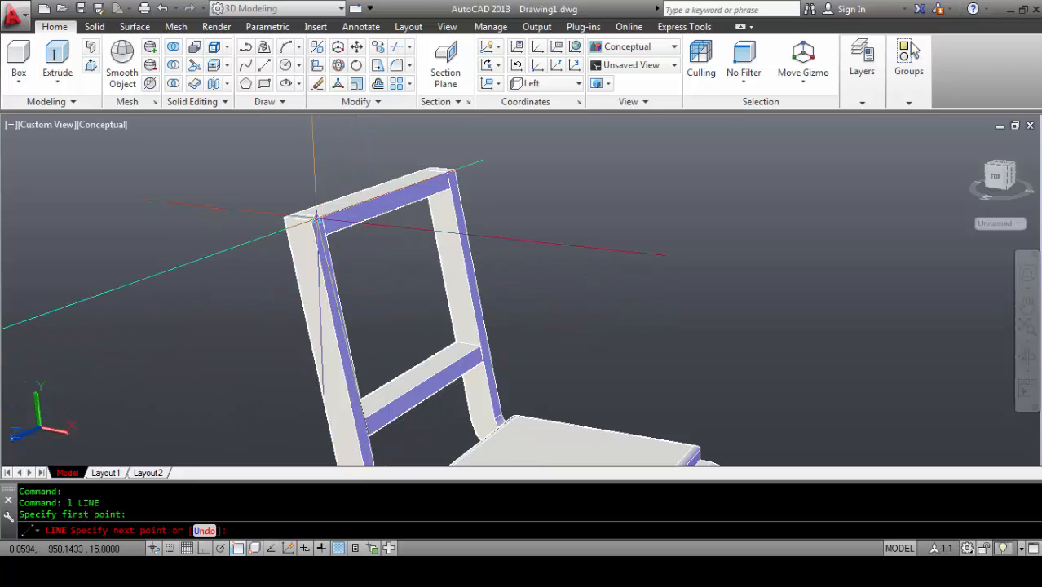
left_click(322, 216)
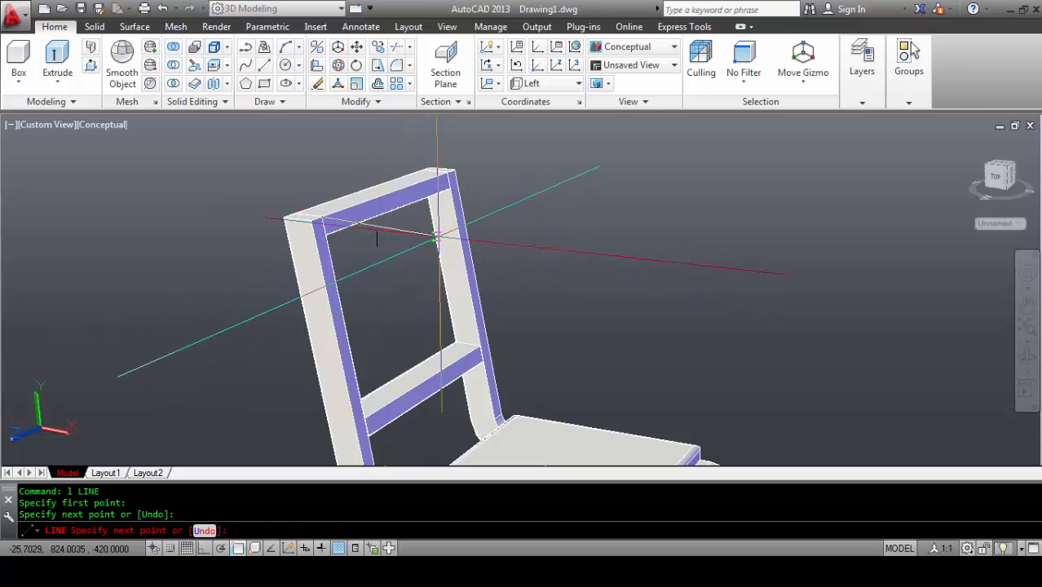
key("F8")
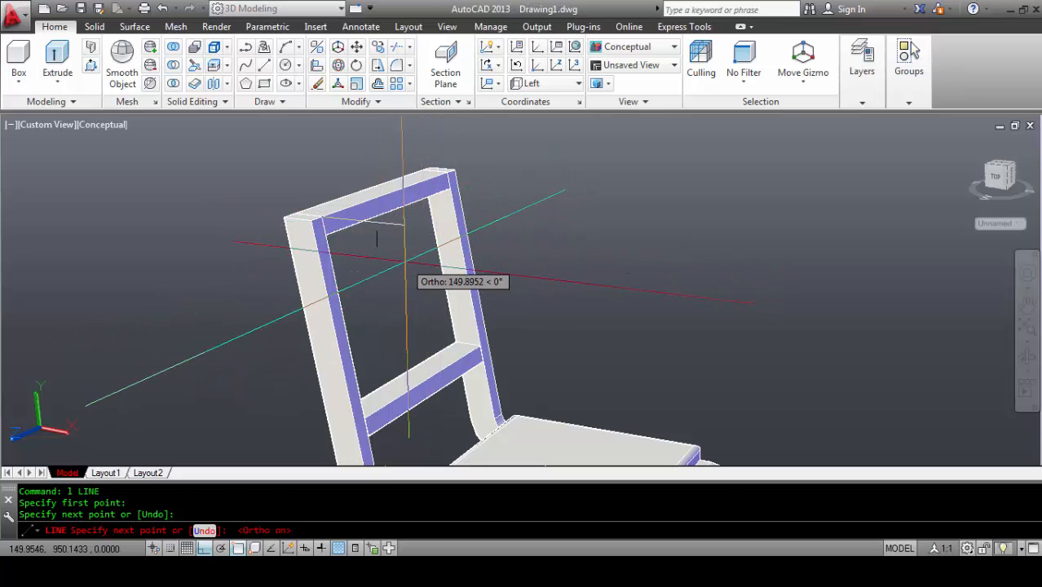
type("30")
key("Return")
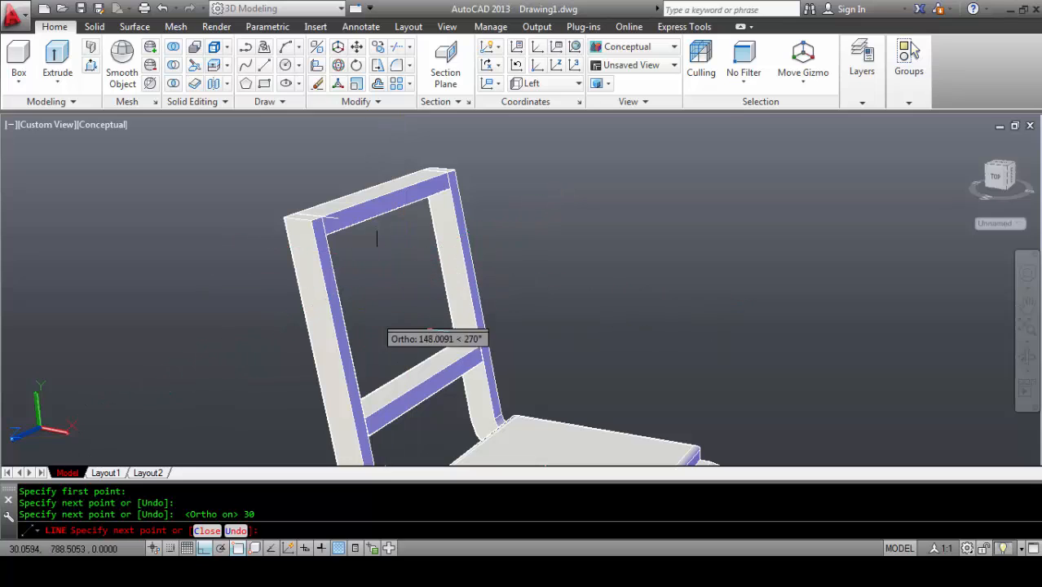
middle_click_drag(251, 221, 324, 247, "shift")
type("cp")
key("Return")
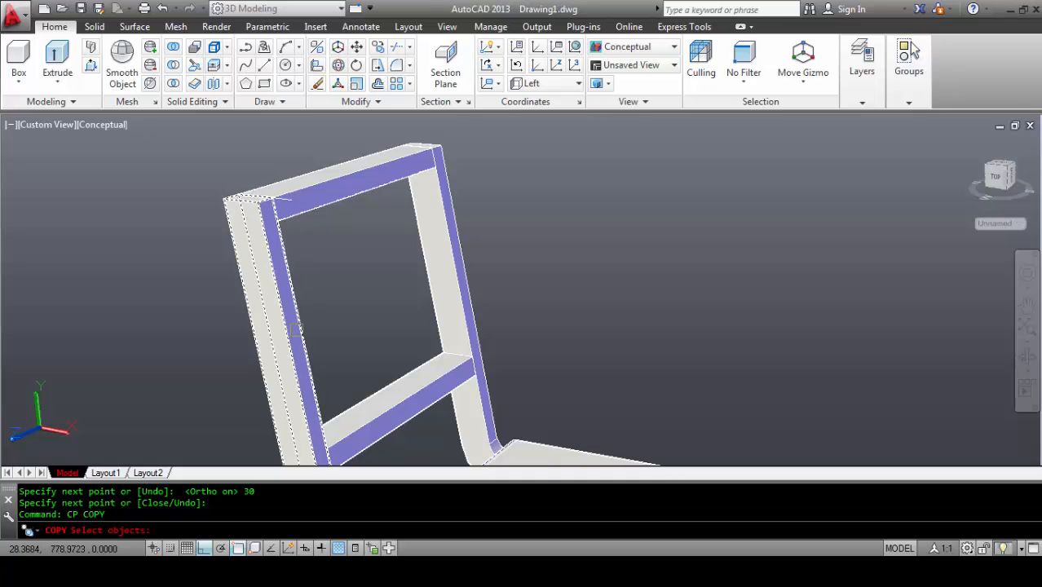
left_click(299, 328)
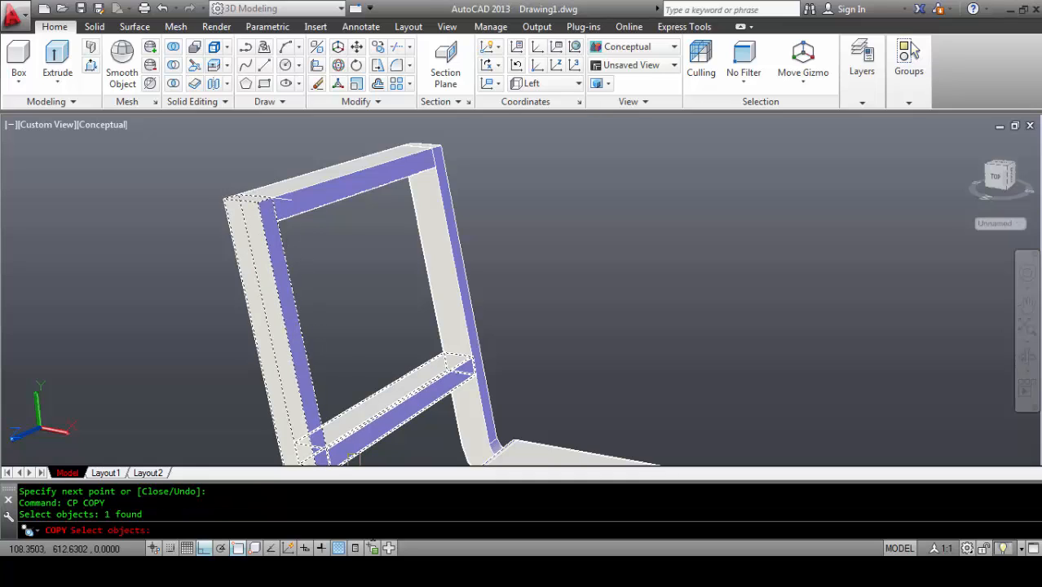
key("Escape")
Step: Turn on selection cycling and copy the slanted line from its top end to the free end of the 30 mm segment
left_click(383, 549)
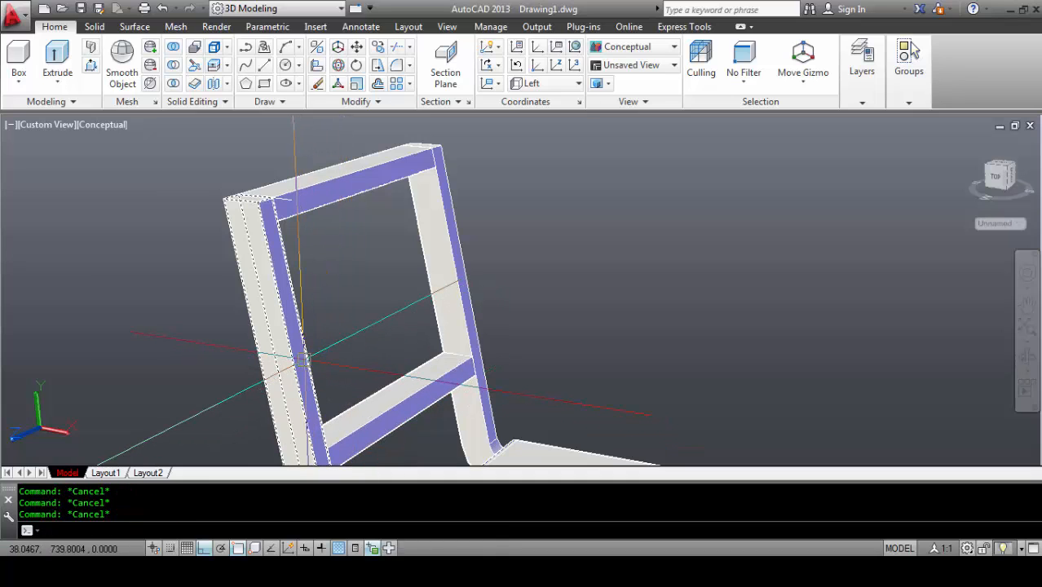
type("CP")
key("Return")
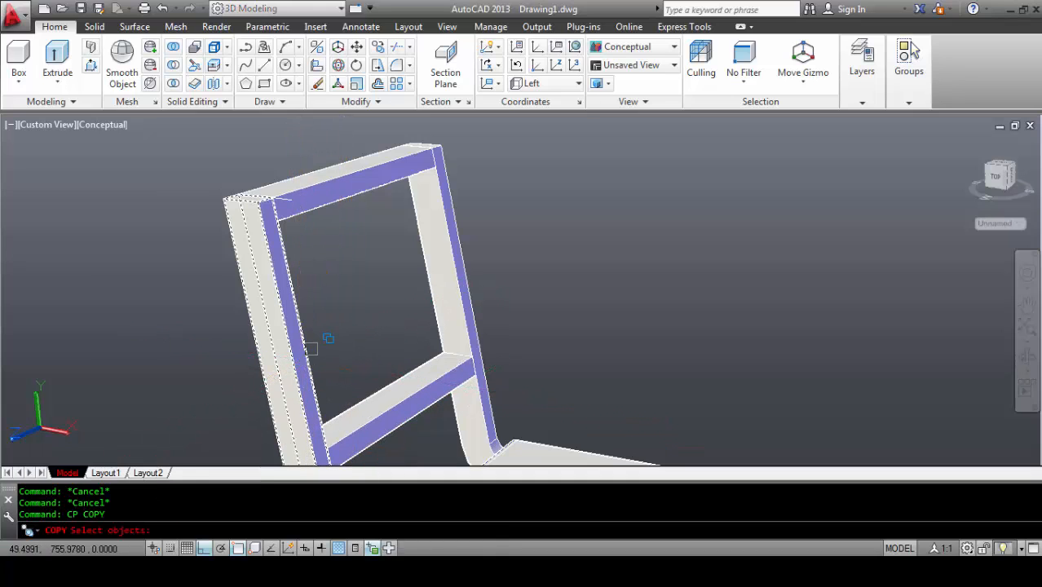
left_click(309, 348)
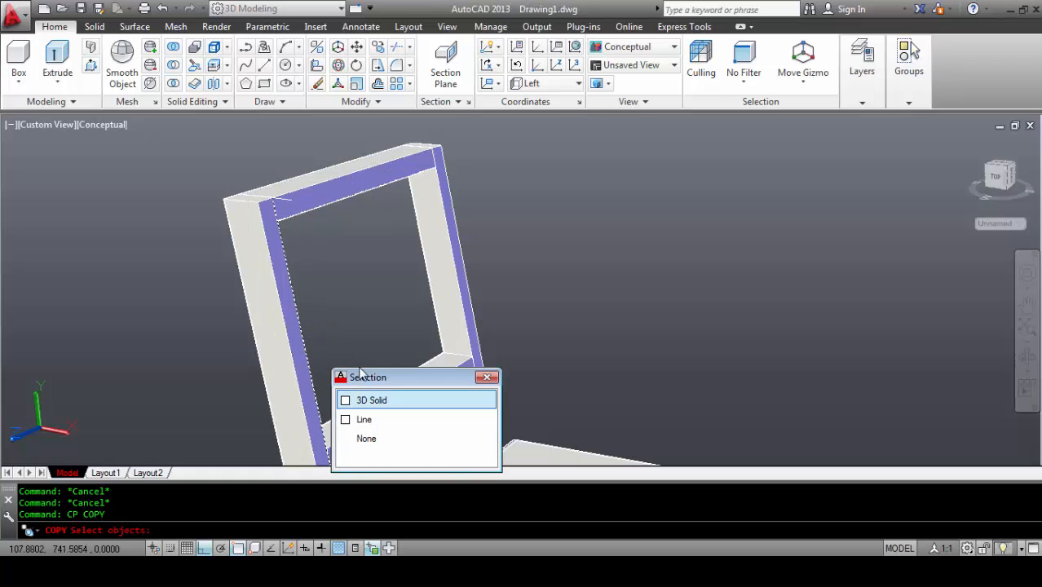
left_click(362, 422)
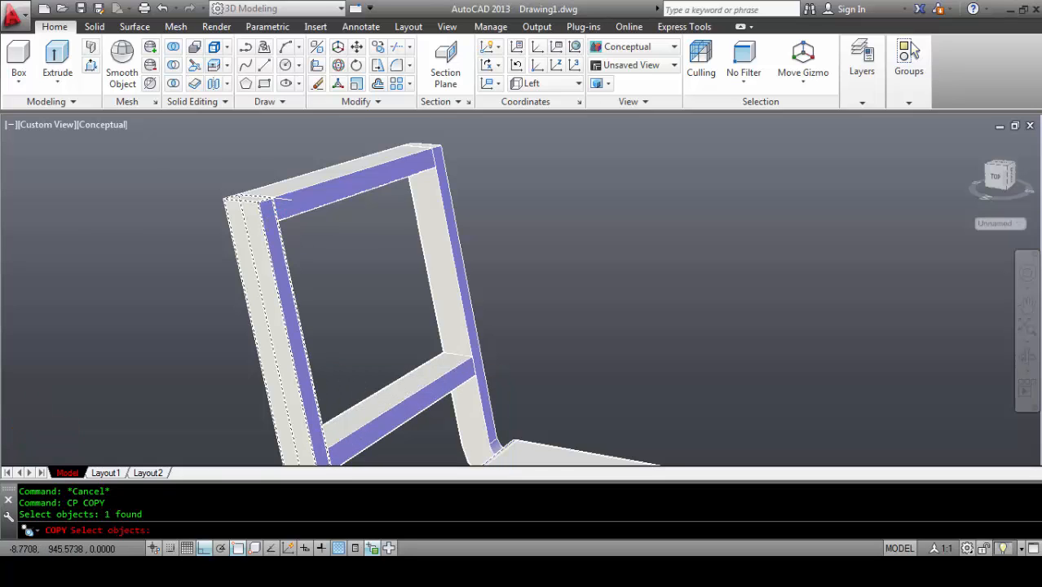
scroll(522, 292, "up", 2)
key("Return")
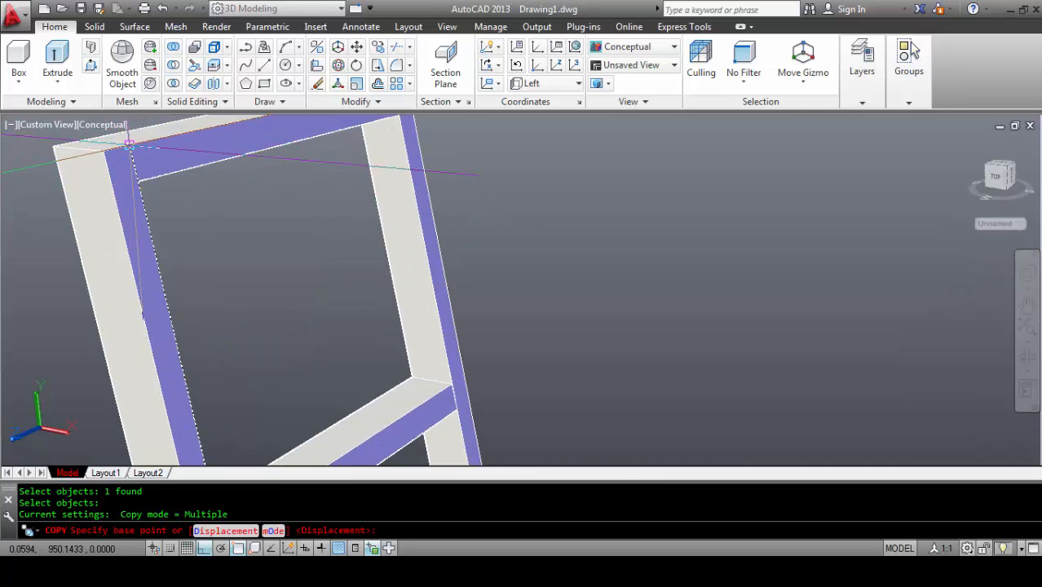
left_click(124, 147)
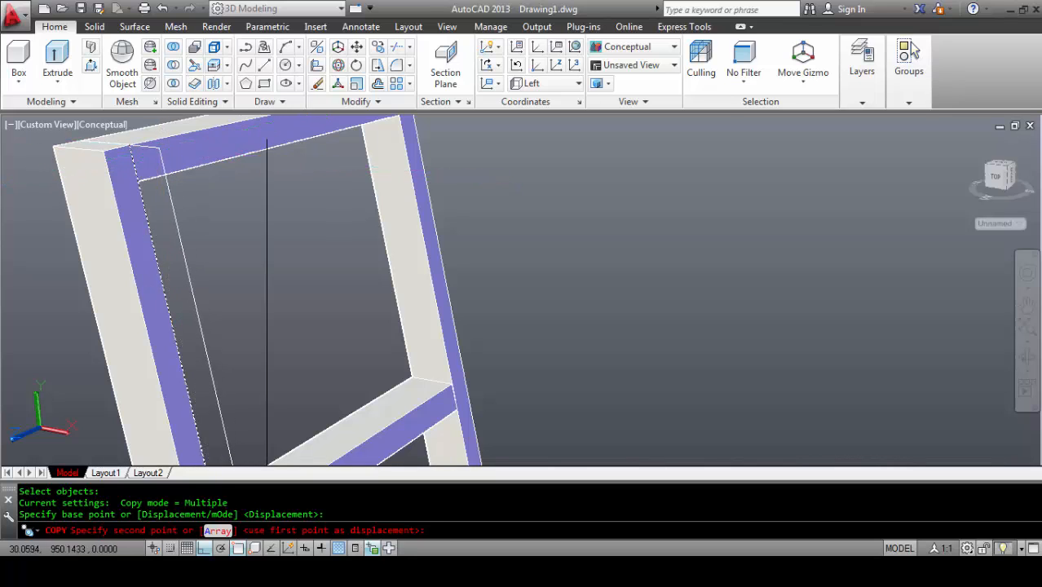
scroll(267, 143, "down", 3)
left_click(314, 214)
key("Return")
scroll(365, 451, "up", 3)
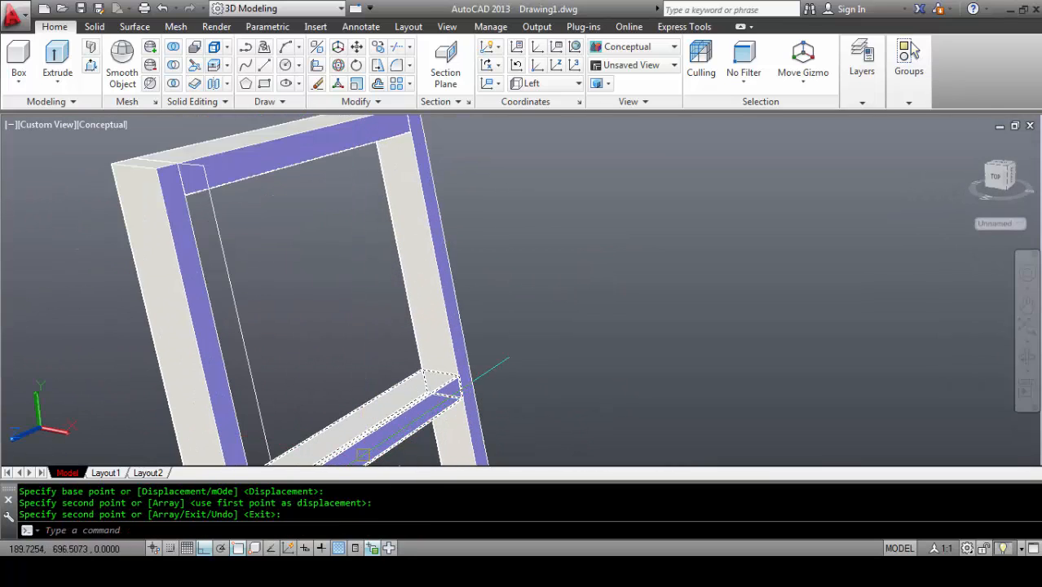
Step: Close the profile with a line between the lower ends of the two slanted lines at the lower backrest rail
scroll(364, 451, "down", 3)
type("l")
key("Return")
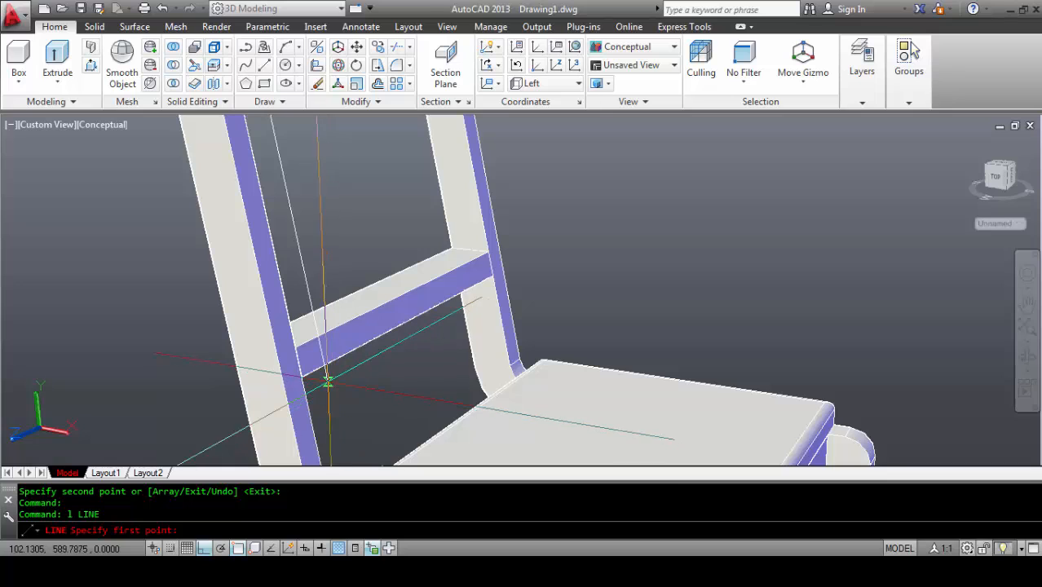
left_click(327, 381)
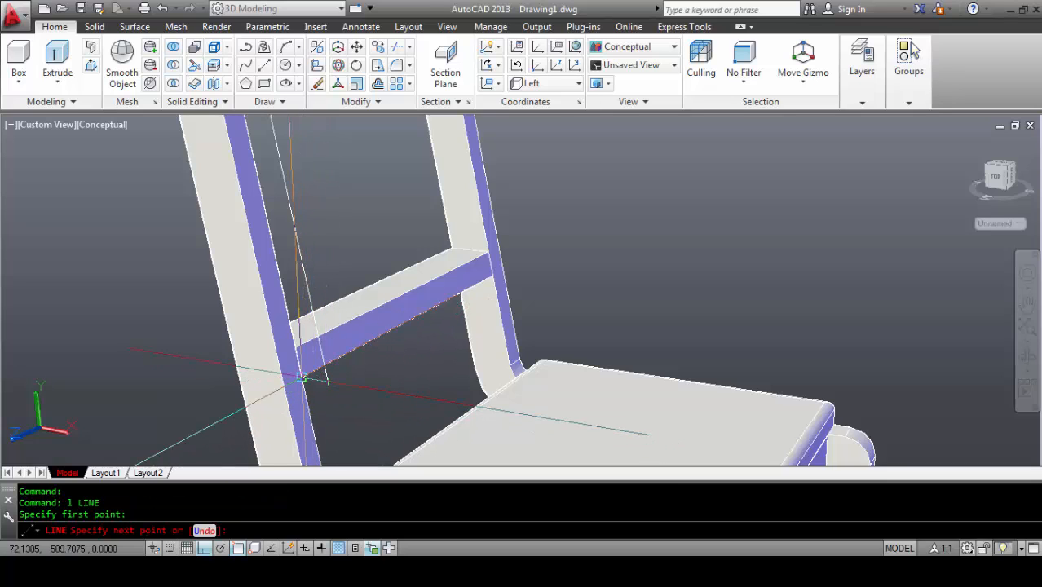
scroll(303, 377, "up", 3)
middle_click_drag(232, 337, 379, 241, "shift")
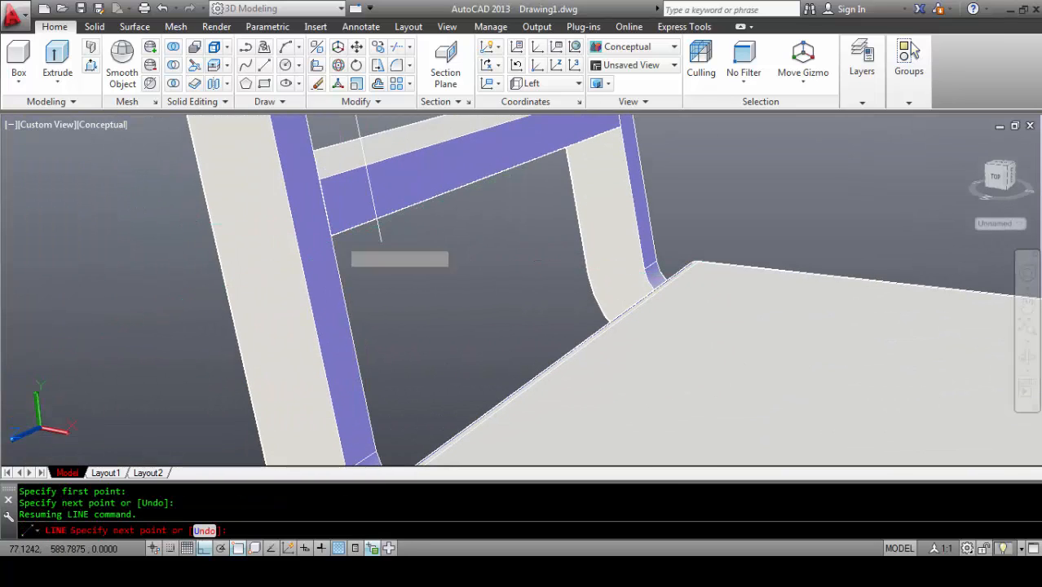
scroll(380, 242, "down", 3)
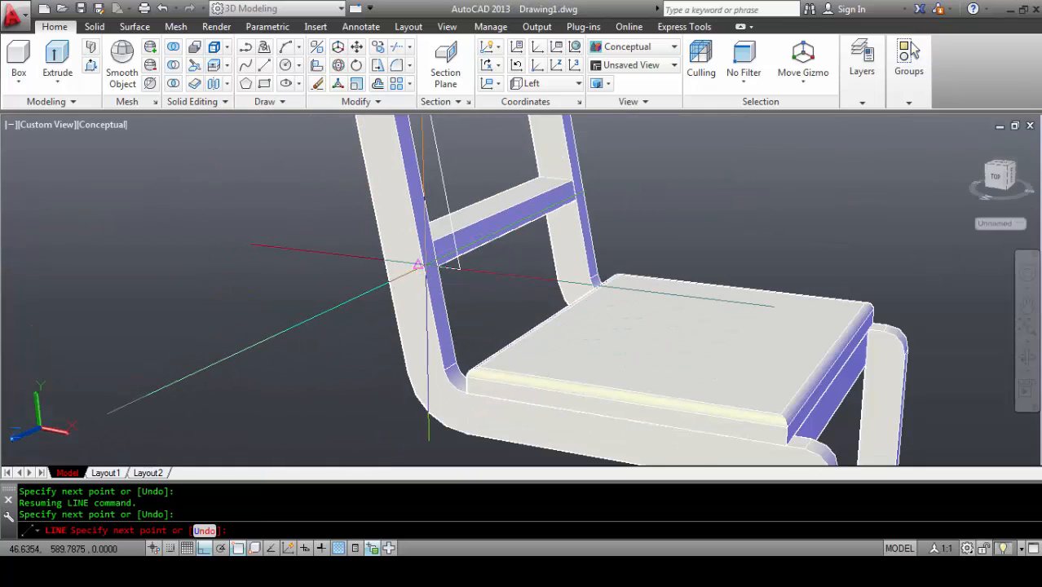
middle_click_drag(424, 383, 265, 301, "shift")
Step: Join the four profile lines beside the backrest into one polyline
key("Return")
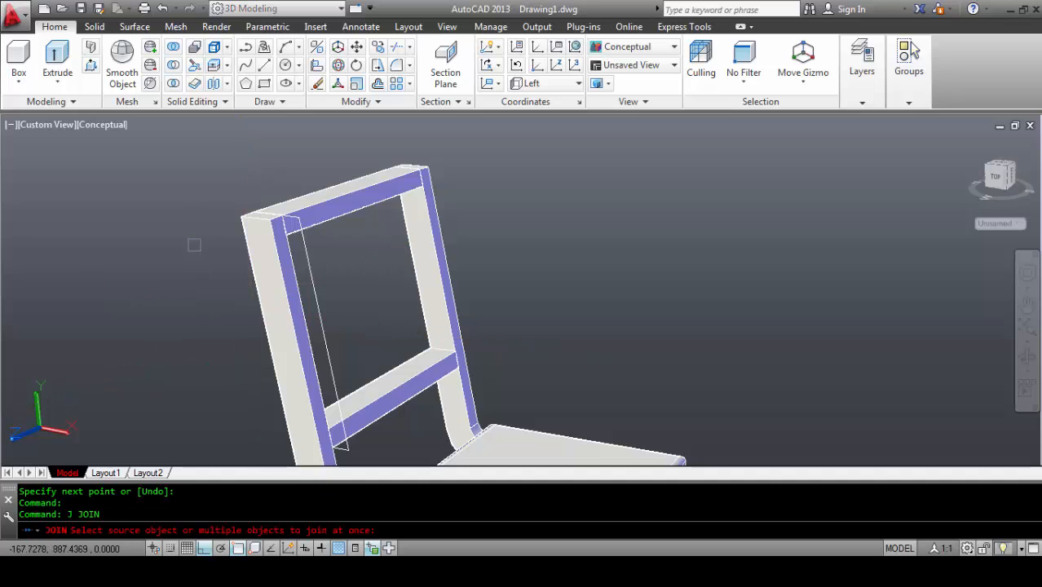
left_click(382, 461)
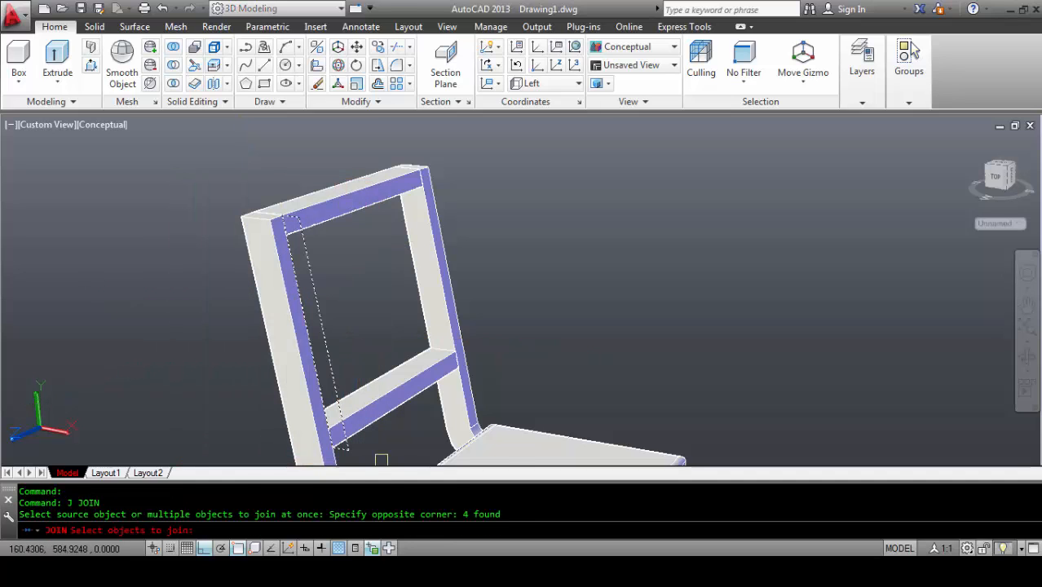
key("Return")
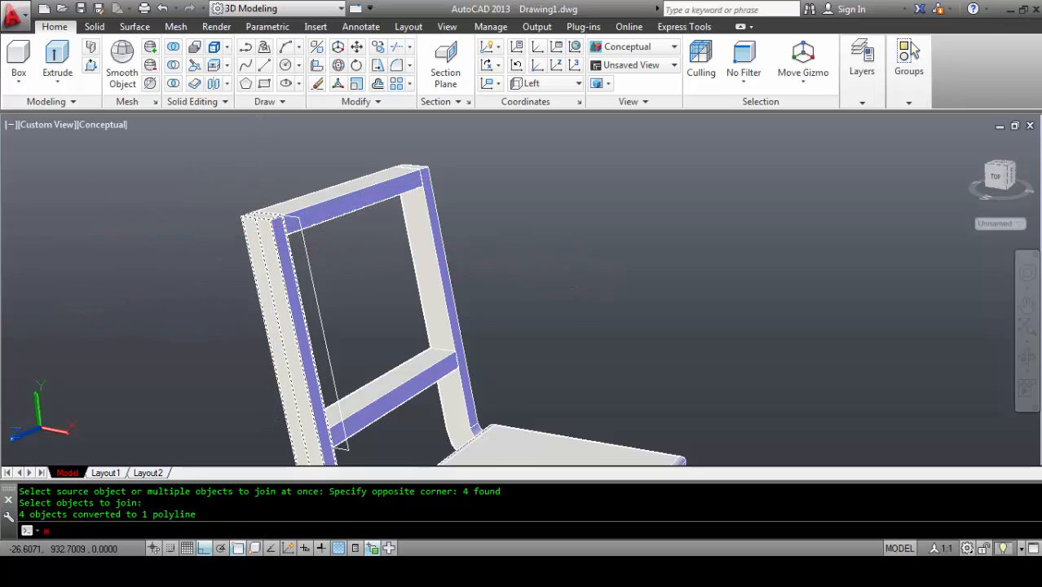
Step: Move the joined profile from the side frame's inner top front corner to its outer top front corner
type("m")
key("Return")
scroll(477, 335, "up", 4)
middle_click_drag(209, 175, 532, 326)
left_click(399, 286)
key("Return")
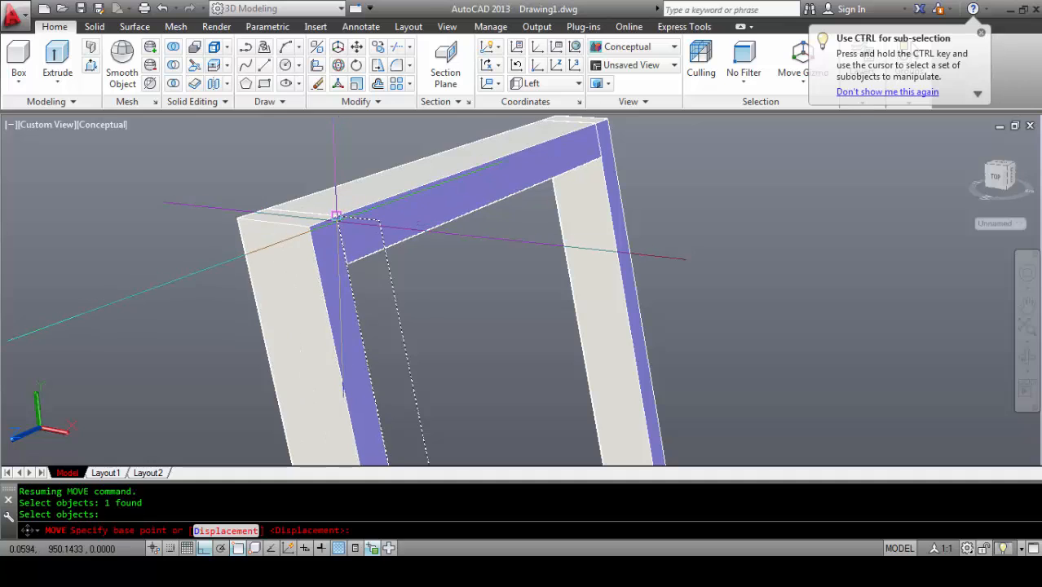
left_click(335, 215)
left_click(312, 224)
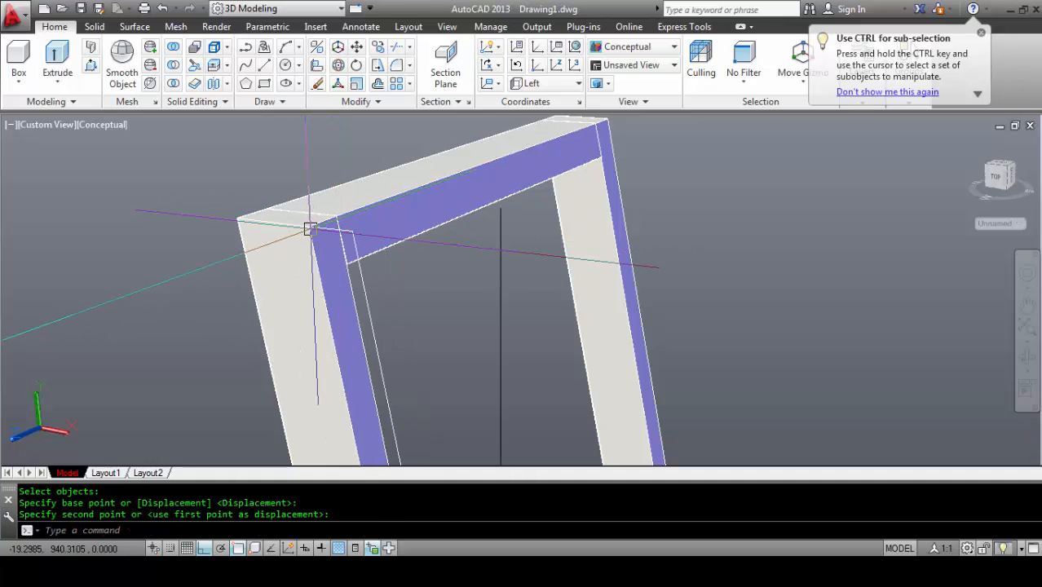
Step: Extrude the profile across the backrest's full width to the opposite side frame's outer top front corner
scroll(269, 187, "down", 3)
scroll(397, 265, "up", 3)
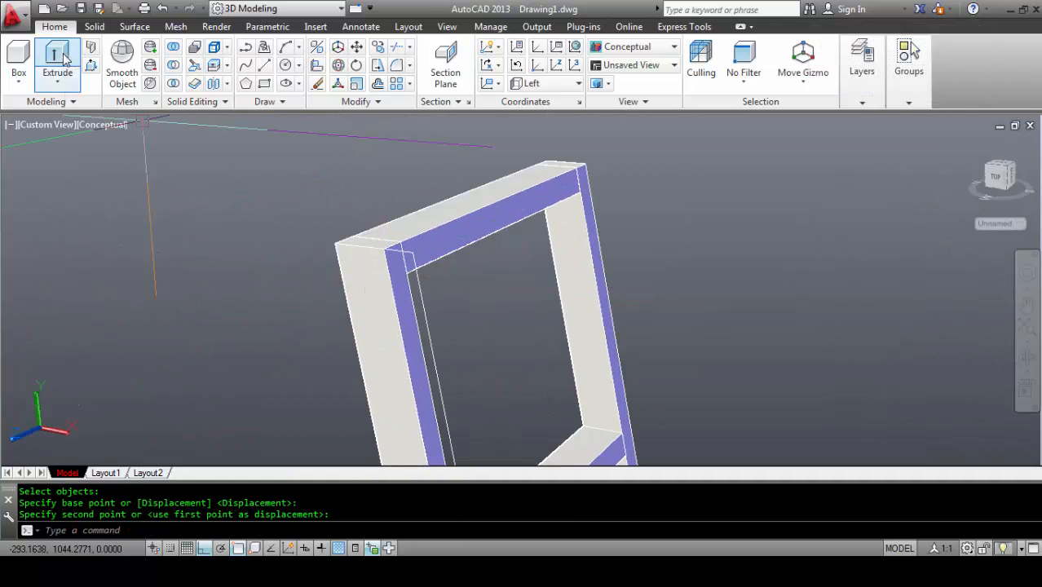
left_click(65, 59)
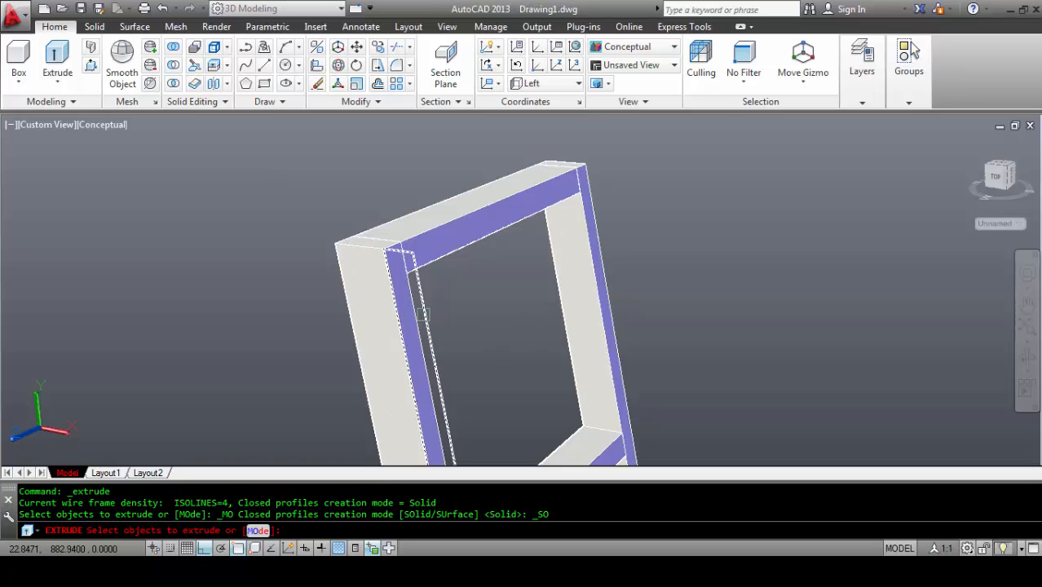
left_click(421, 313)
key("Return")
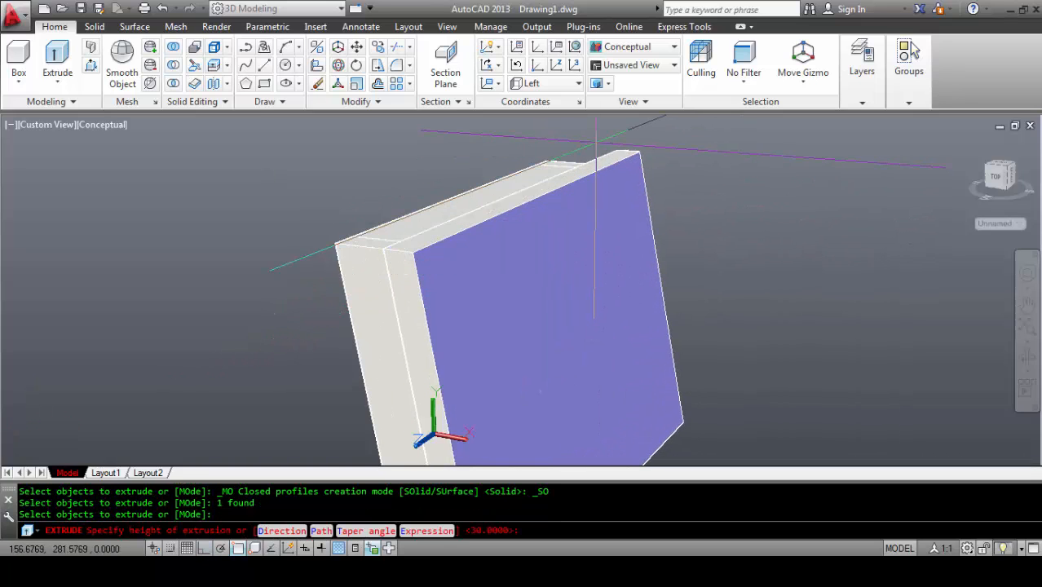
left_click(584, 165)
Step: Fillet the four front edges of the backrest panel with a 10 mm radius
scroll(356, 174, "down", 3)
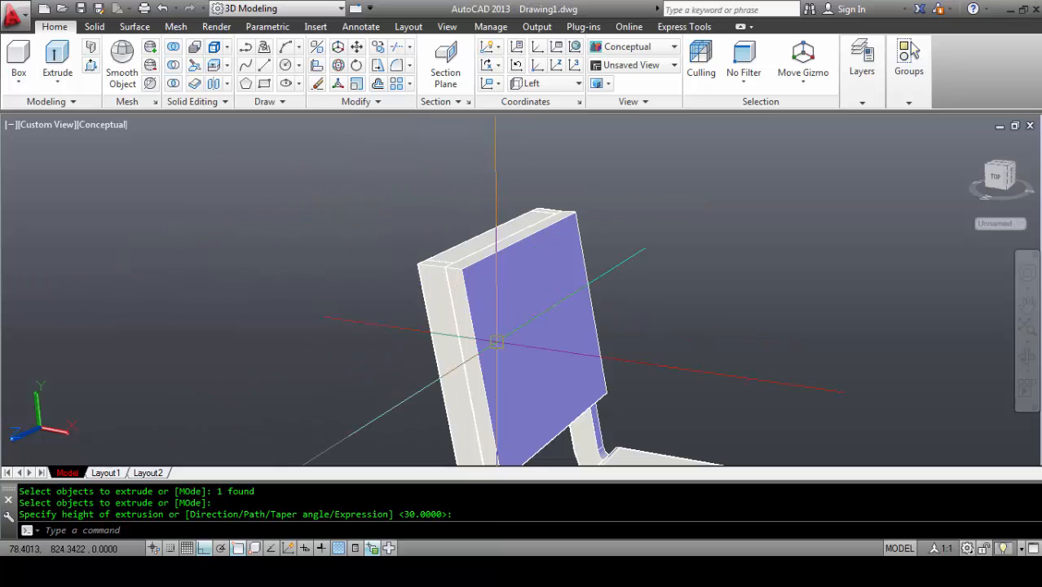
scroll(497, 343, "up", 1)
middle_click_drag(407, 274, 336, 189)
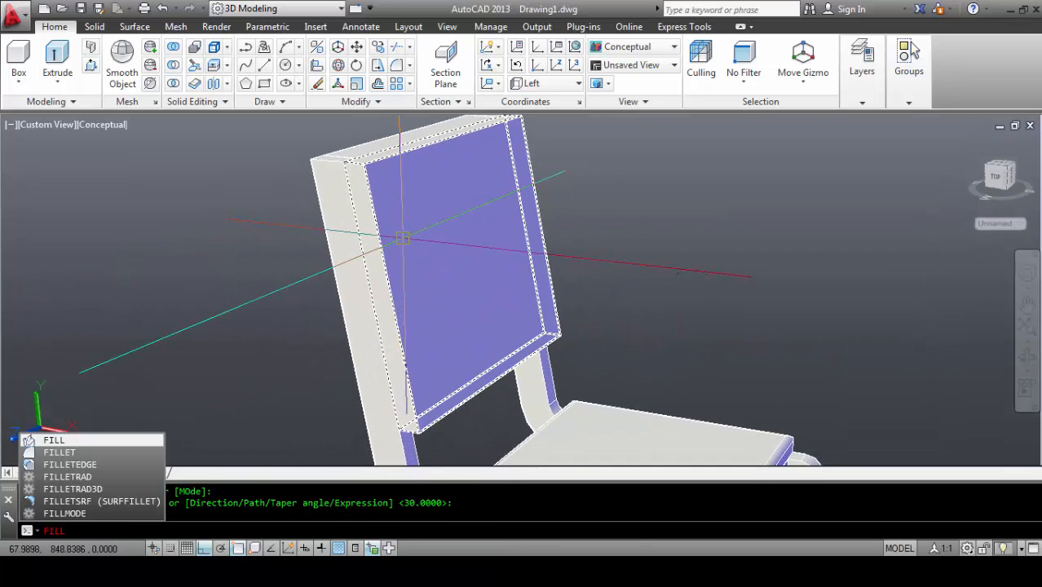
left_click(69, 463)
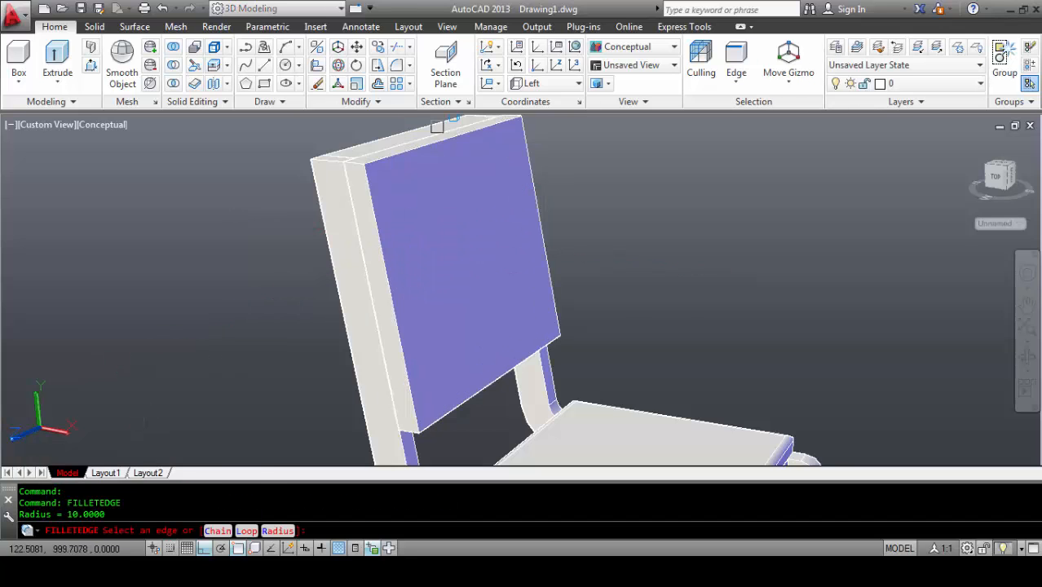
scroll(437, 126, "up", 3)
middle_click_drag(393, 326, 428, 428)
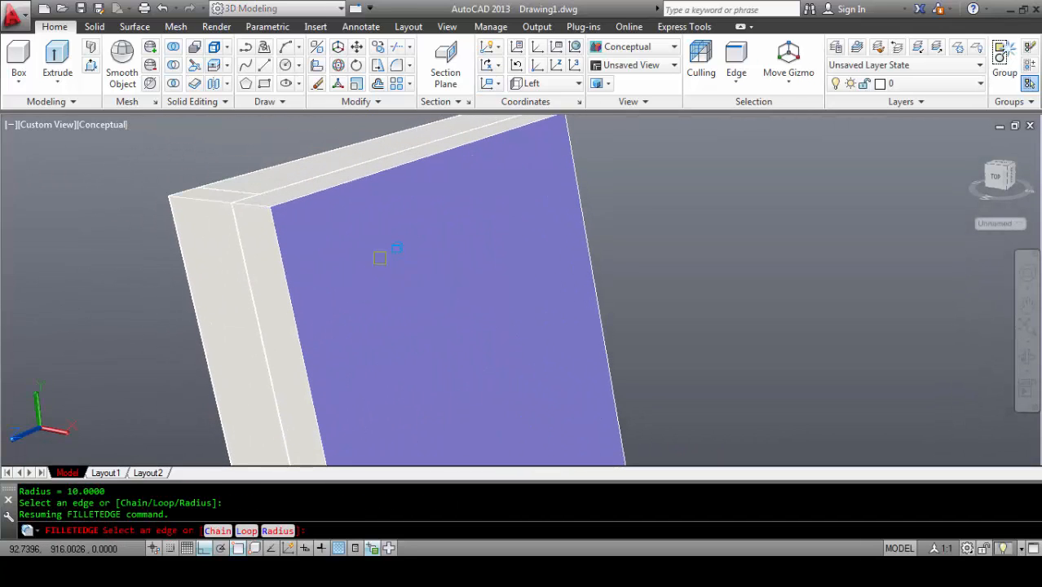
left_click(307, 193)
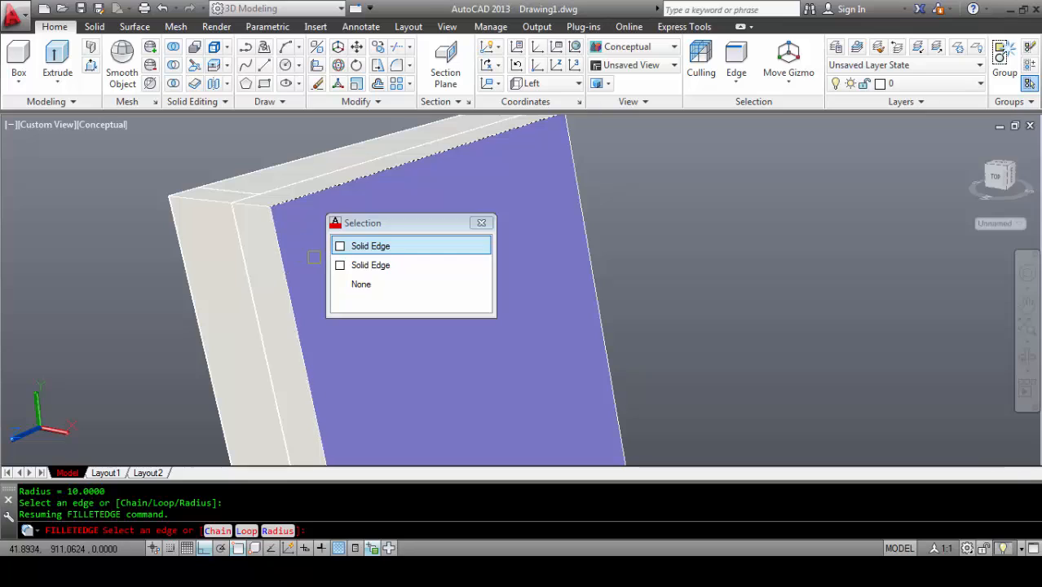
left_click(482, 223)
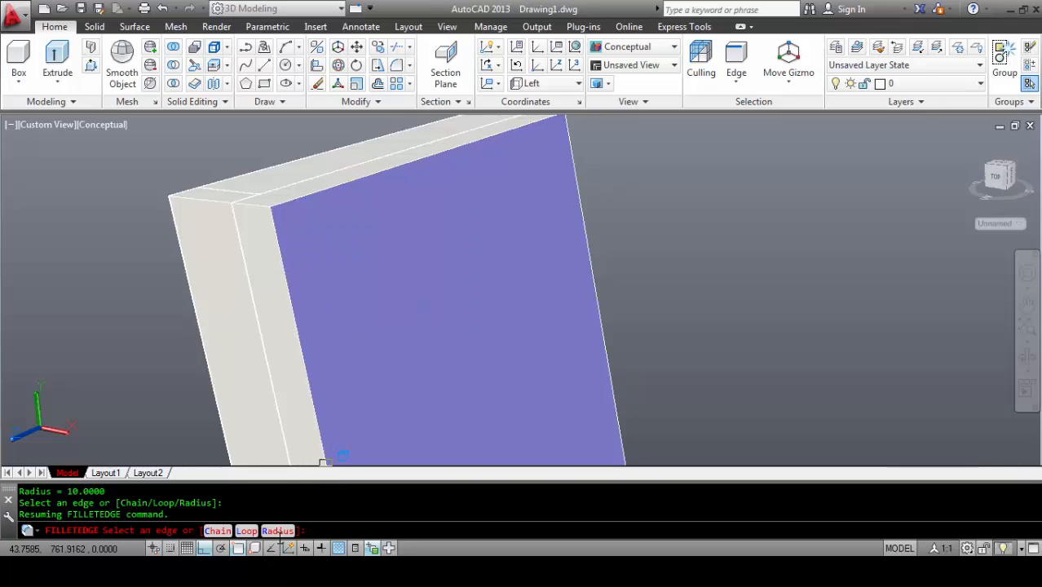
left_click(276, 531)
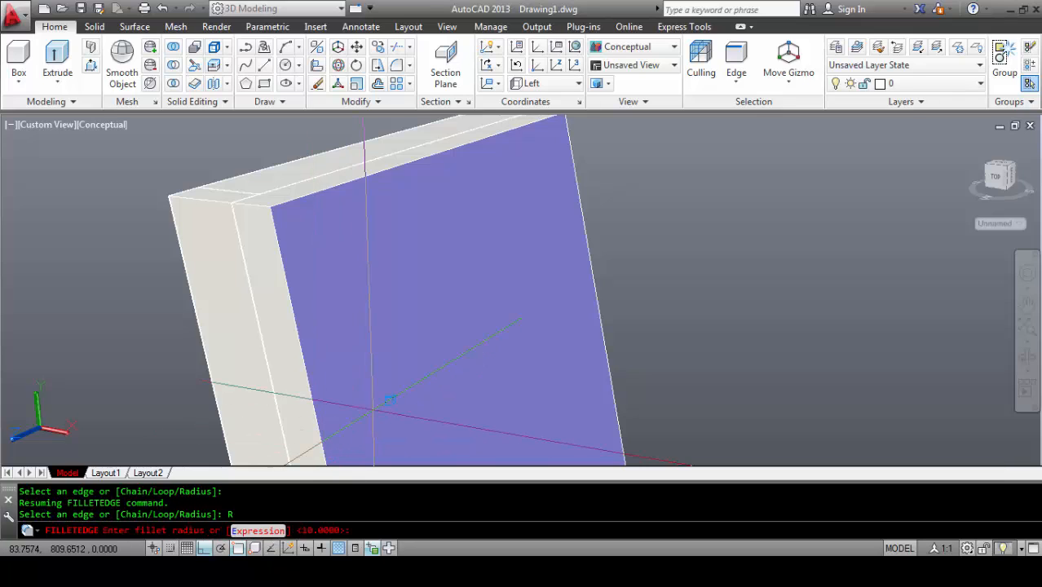
key("Return")
left_click(283, 241)
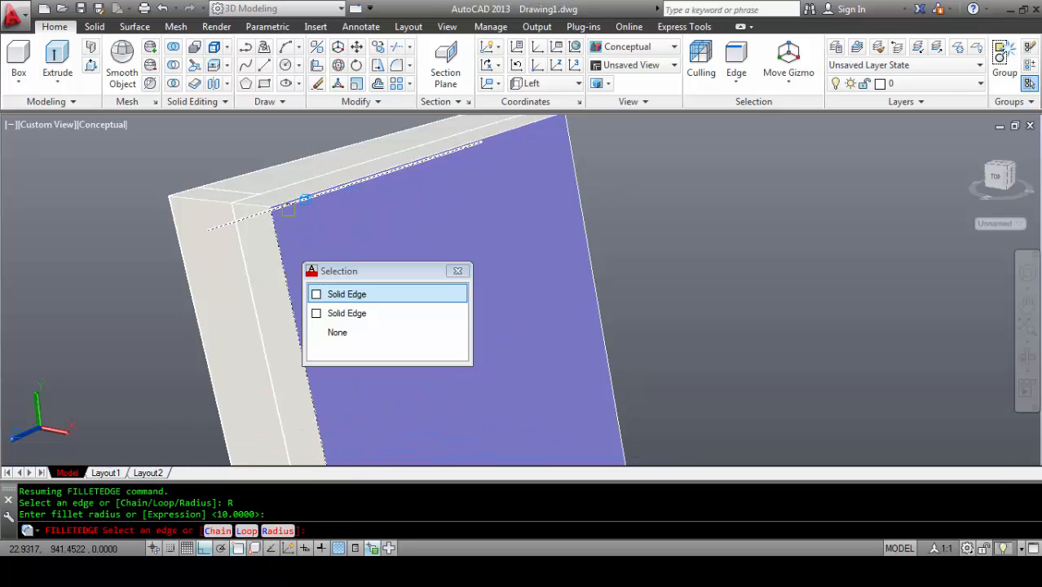
left_click(344, 294)
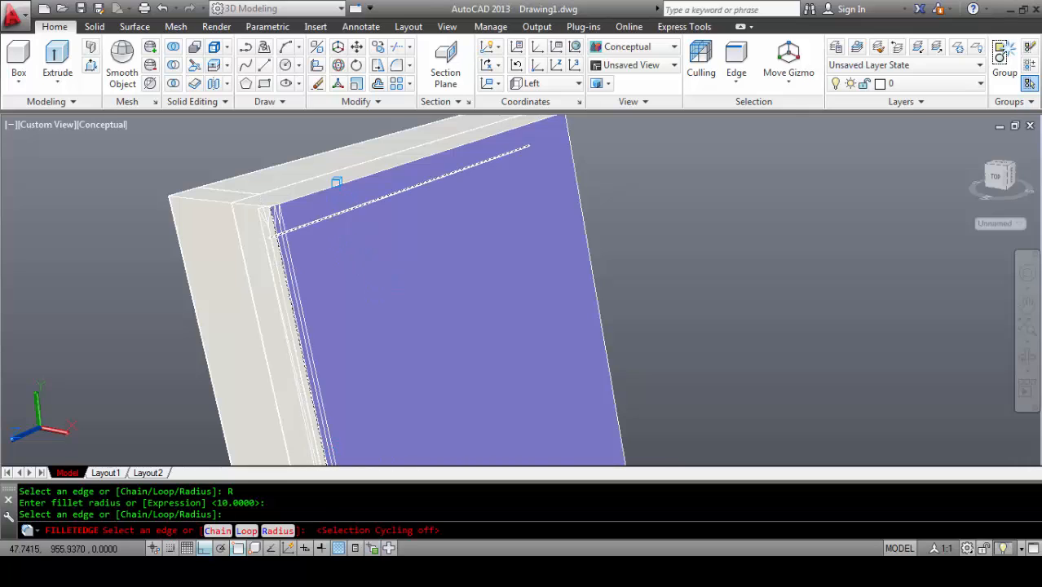
scroll(530, 269, "down", 2)
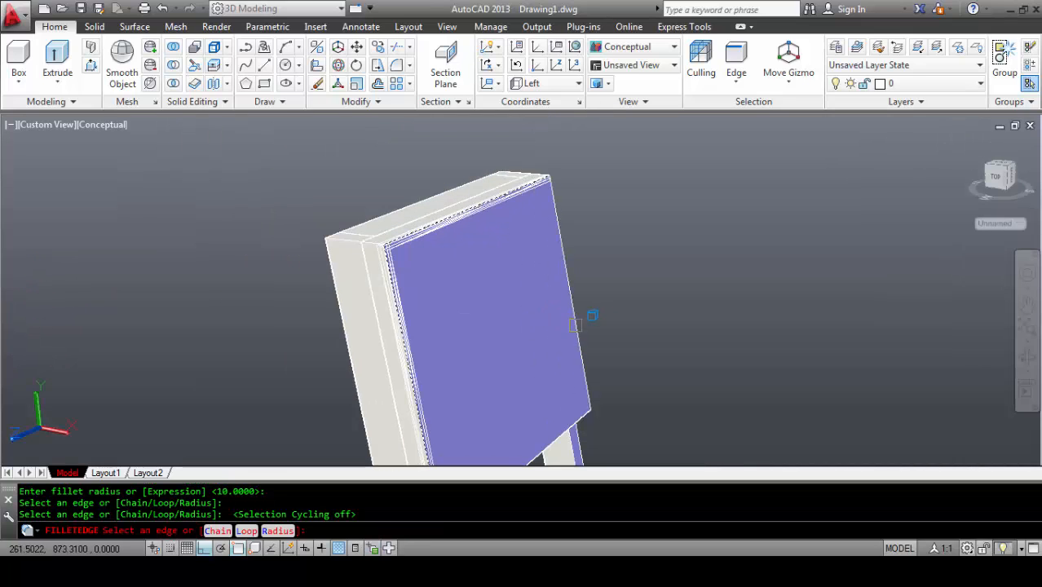
left_click(573, 323)
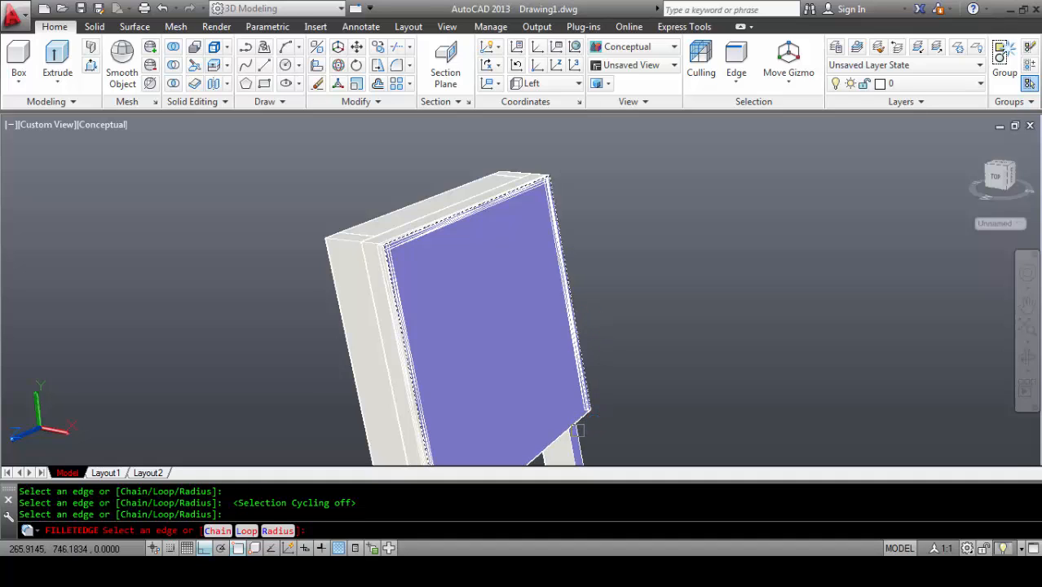
left_click(577, 429)
key("Return")
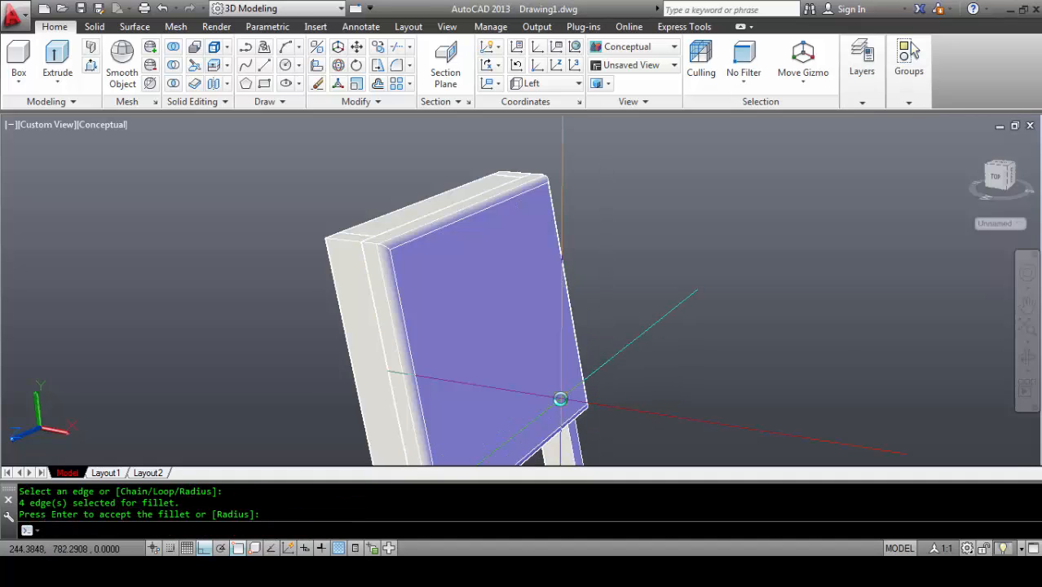
key("Return")
Step: Examine the whole chair from several distances and angles, checking the rounded backrest panel, seat and side frames
scroll(521, 291, "down", 2)
scroll(344, 158, "up", 3)
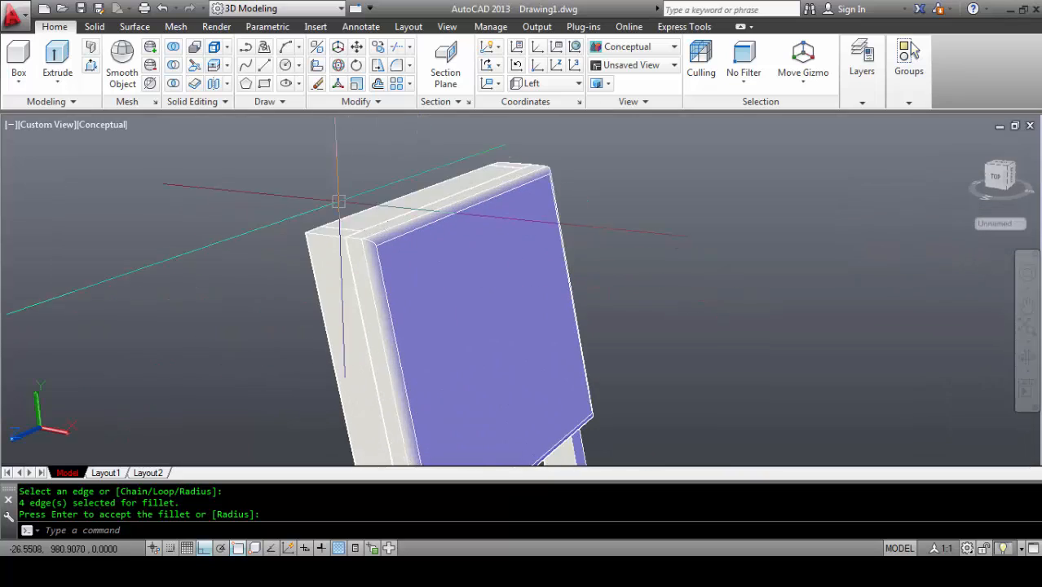
scroll(319, 200, "down", 4)
scroll(525, 287, "up", 2)
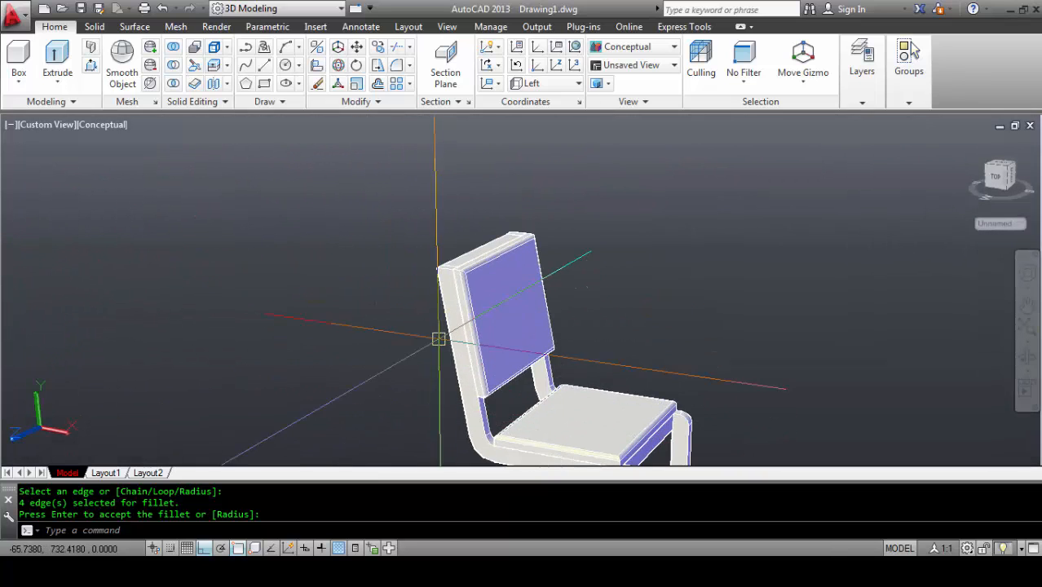
scroll(440, 341, "down", 3)
scroll(481, 355, "up", 2)
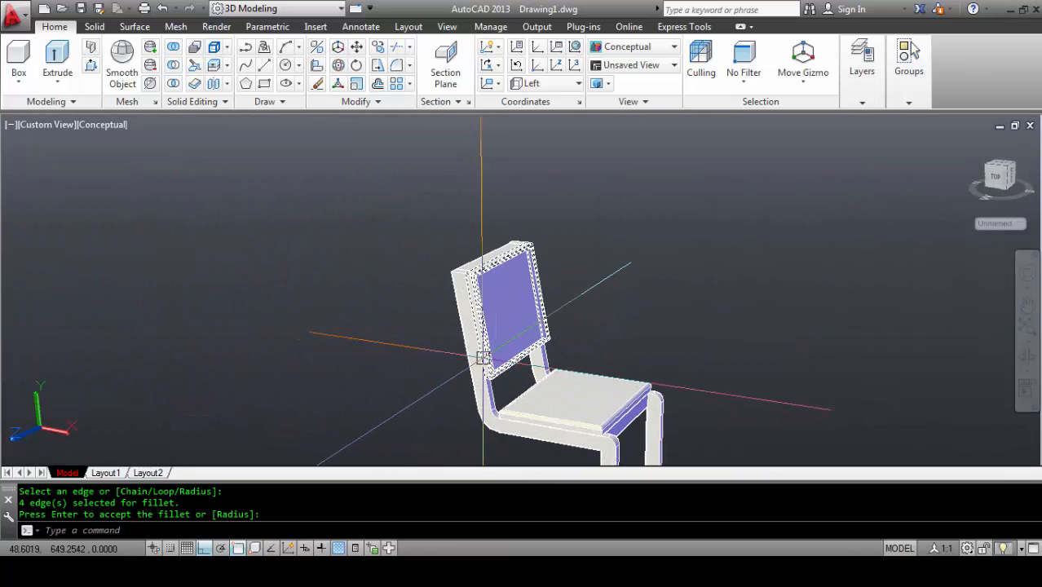
middle_click_drag(483, 358, 386, 270, "shift")
scroll(512, 295, "down", 3)
scroll(527, 278, "up", 1)
scroll(507, 287, "up", 1)
scroll(402, 254, "up", 3)
scroll(375, 277, "down", 3)
middle_click_drag(285, 278, 344, 301)
Step: Switch the viewport's visual style from Conceptual to Realistic
left_click(105, 127)
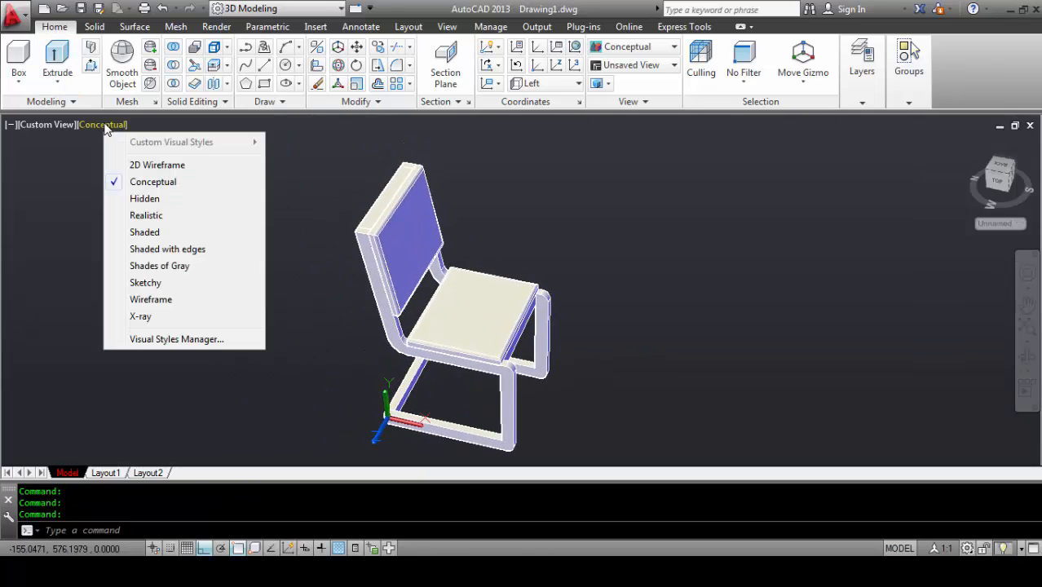
left_click(145, 217)
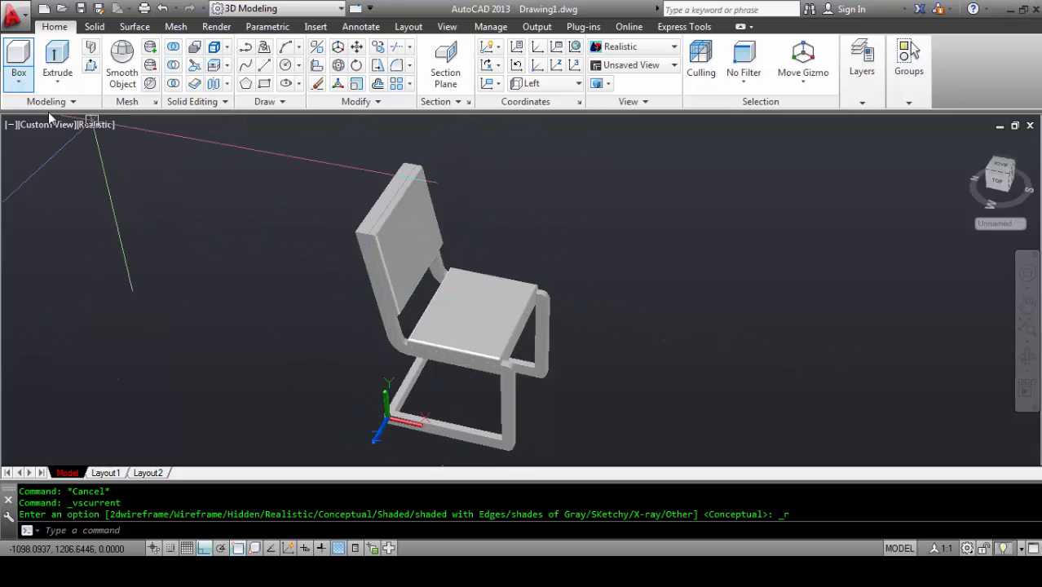
left_click(106, 126)
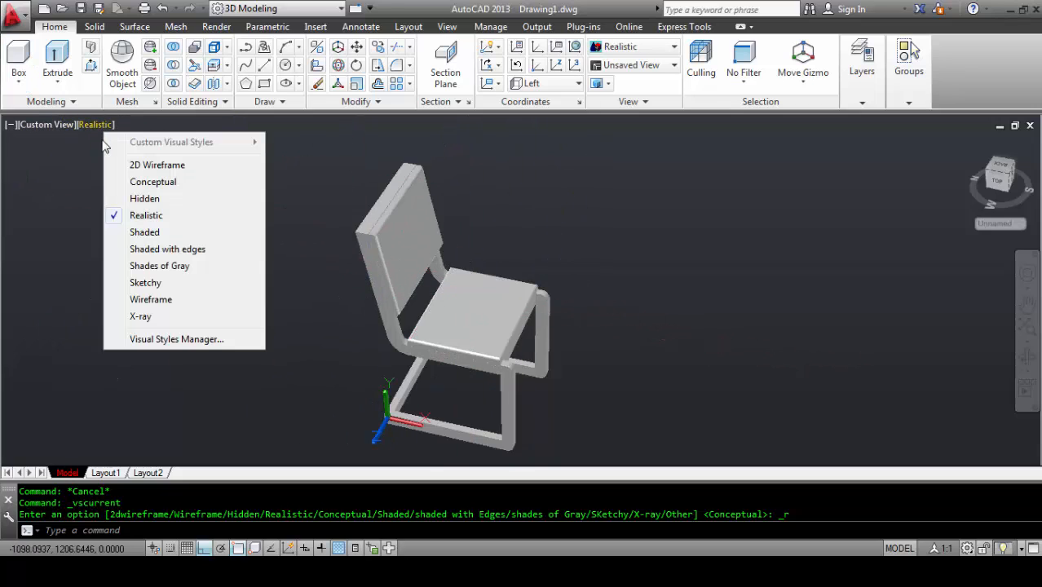
left_click(142, 218)
scroll(418, 295, "up", 5)
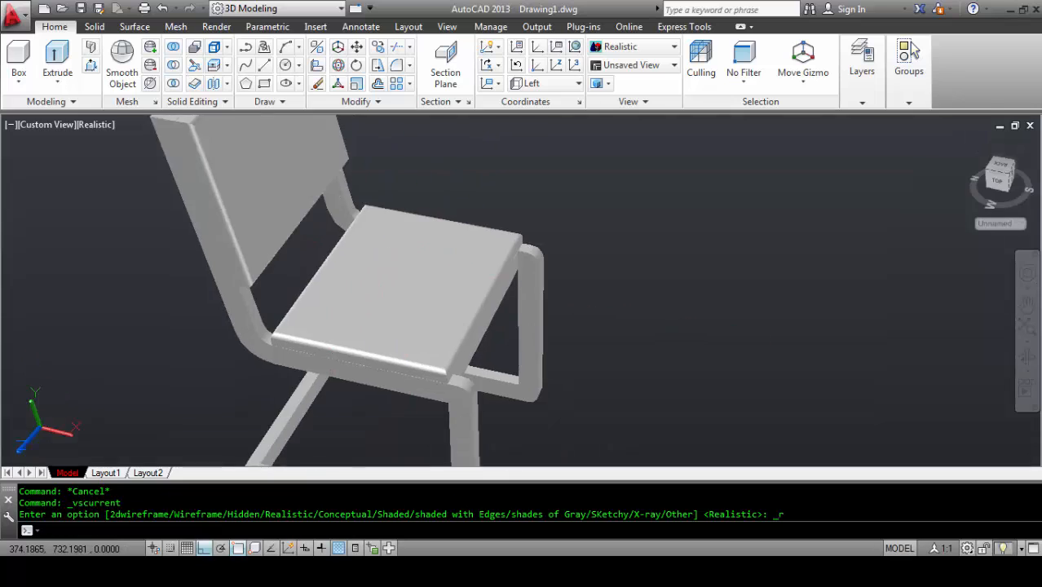
scroll(377, 257, "down", 4)
Step: Open the Materials Browser, move it clear of the chair and list the Autodesk Library's Wood materials
type("mat")
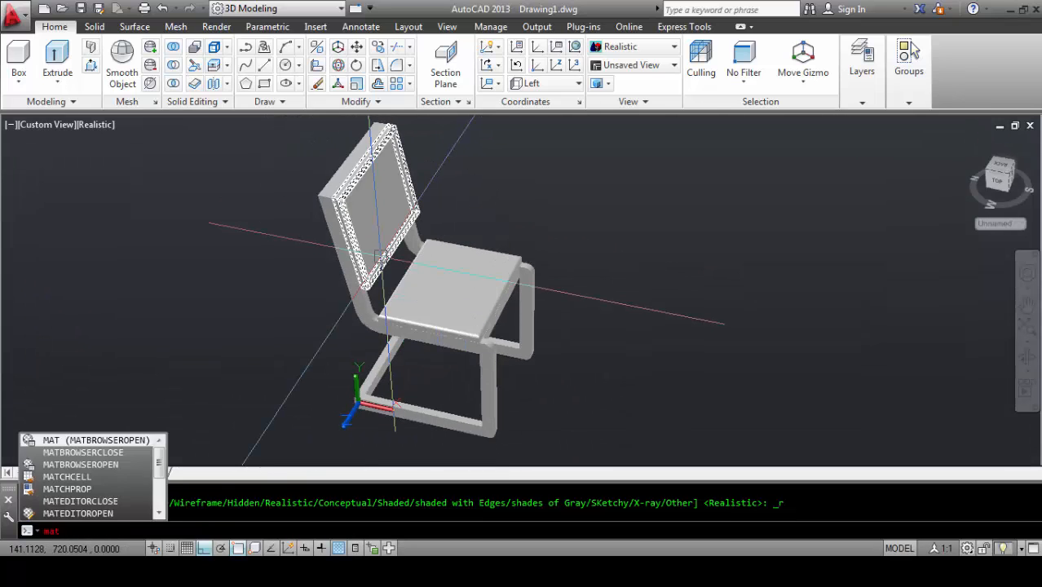
key("Return")
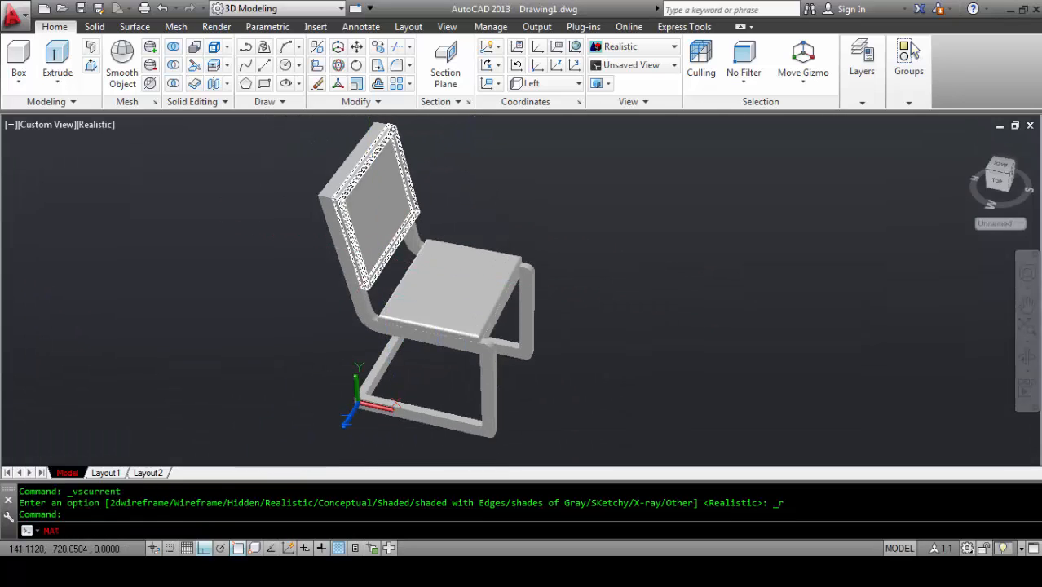
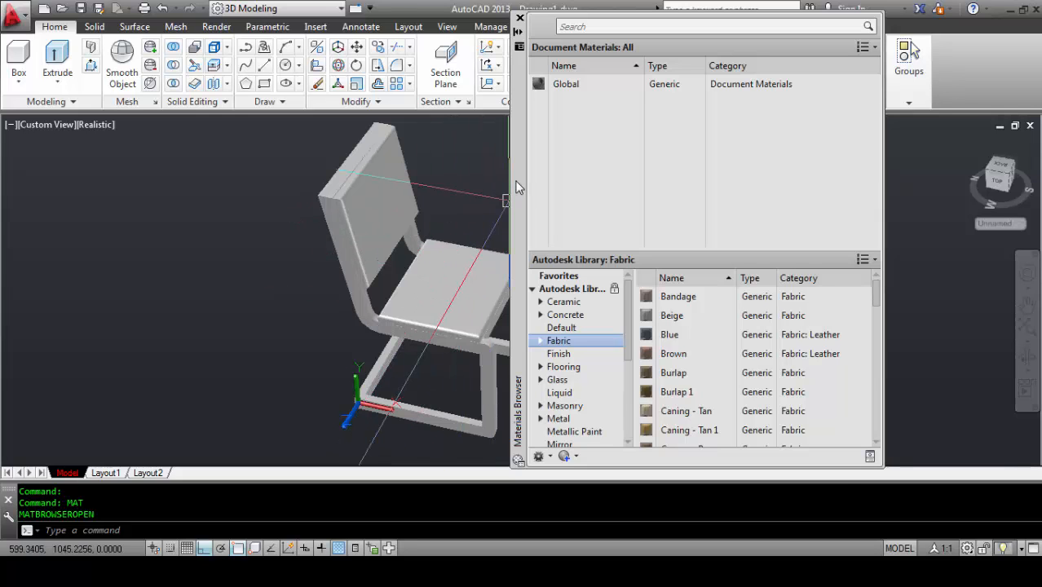
left_click_drag(518, 194, 73, 182)
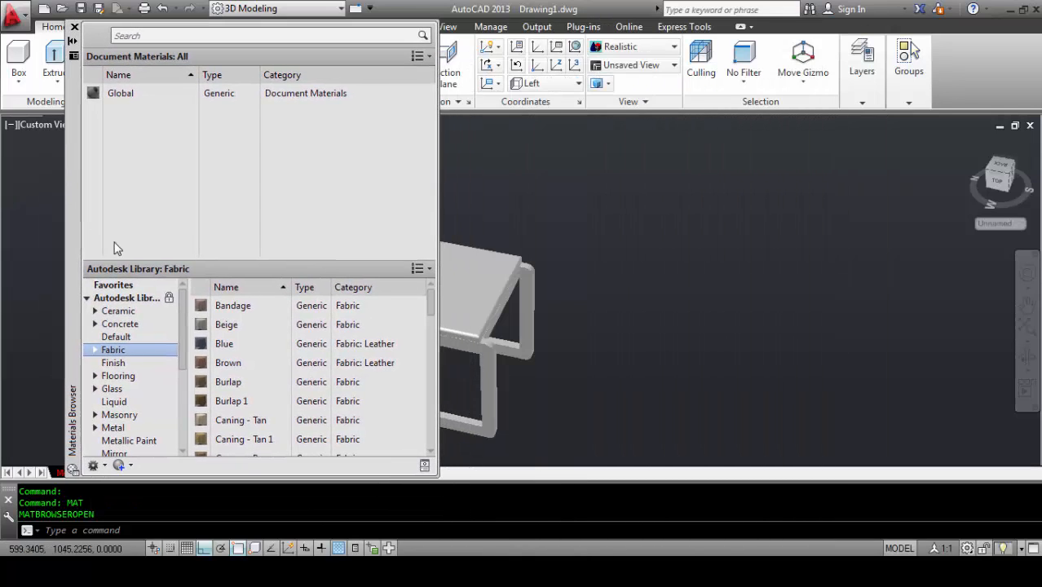
left_click(88, 299)
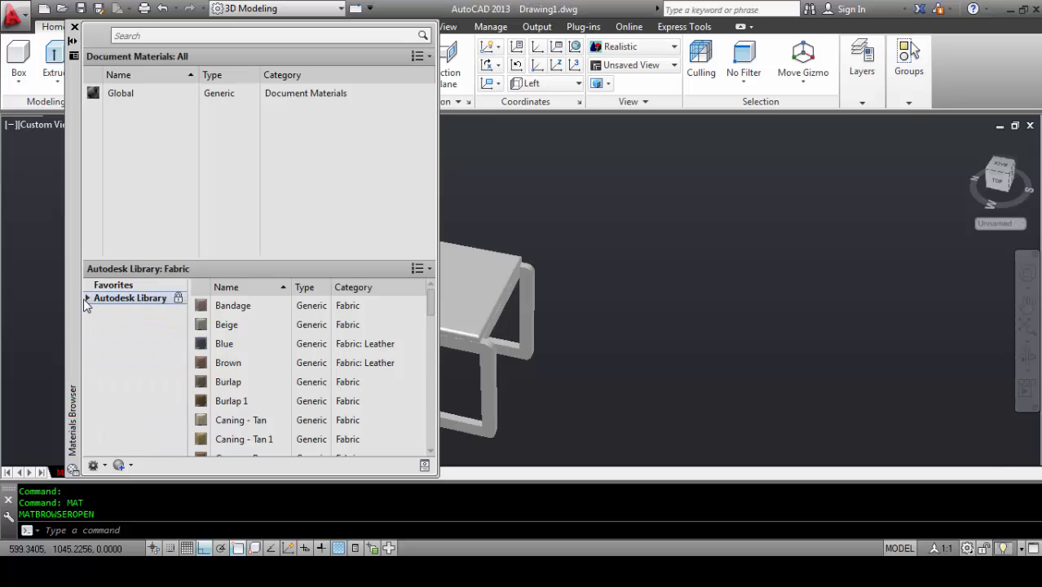
left_click(87, 299)
left_click_drag(187, 319, 181, 446)
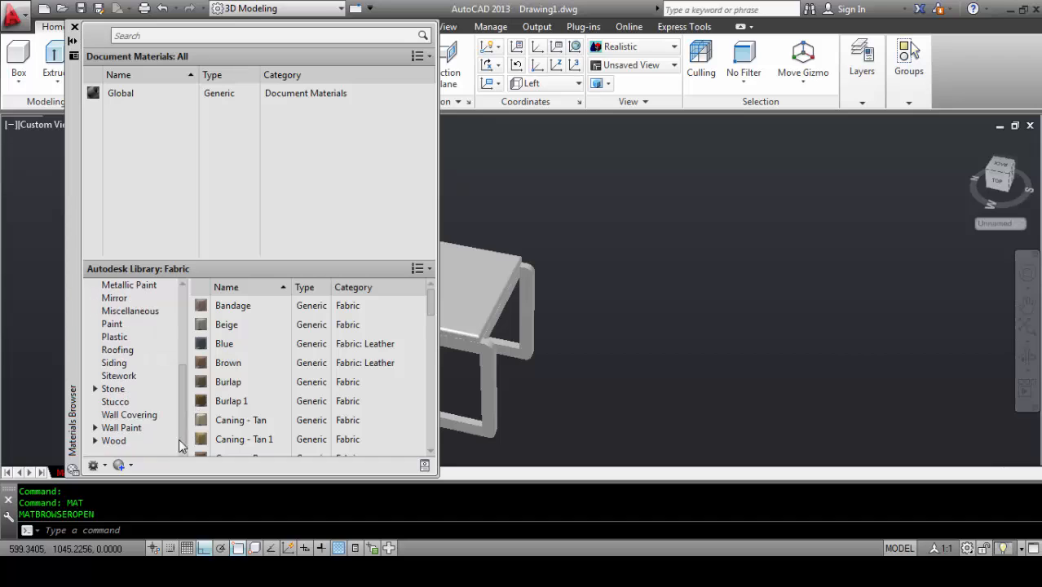
left_click(134, 440)
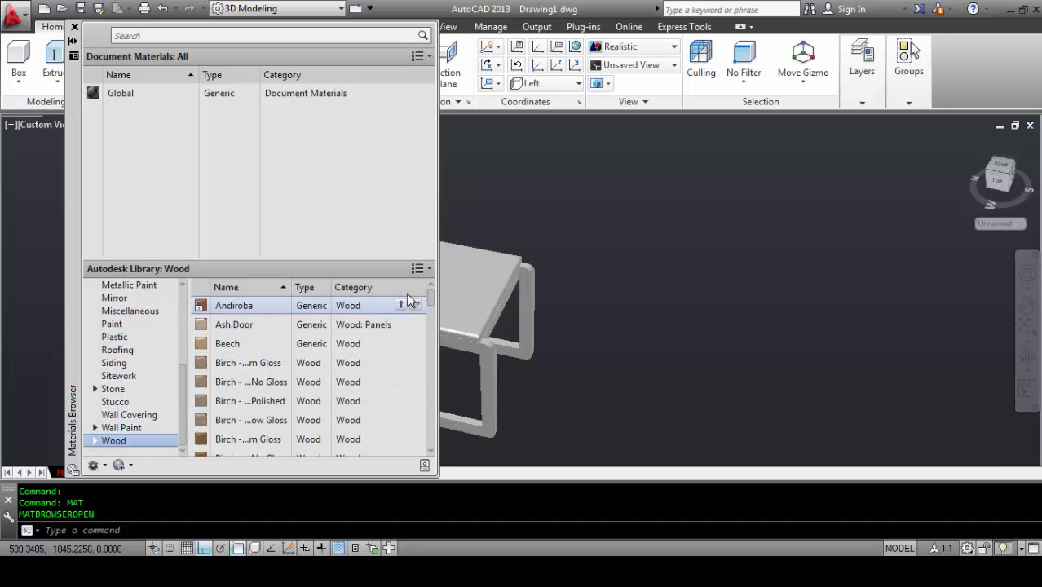
Step: Apply the last polished Yellow Pine material in the Wood list to the chair's near side frame
left_click_drag(430, 301, 445, 470)
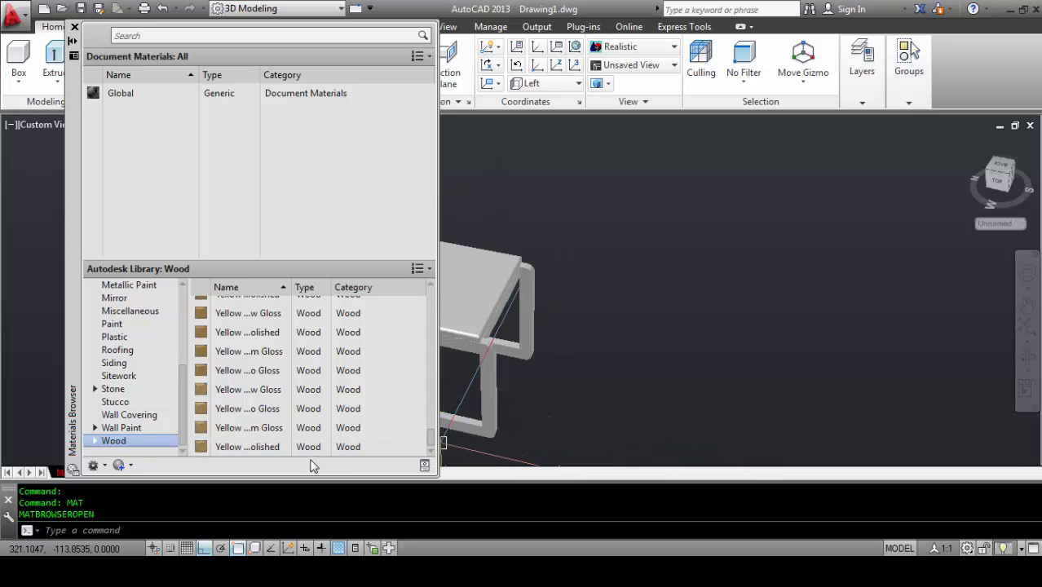
mouse_move(438, 440)
left_mouse_down()
mouse_move(425, 303)
mouse_move(434, 449)
left_mouse_up()
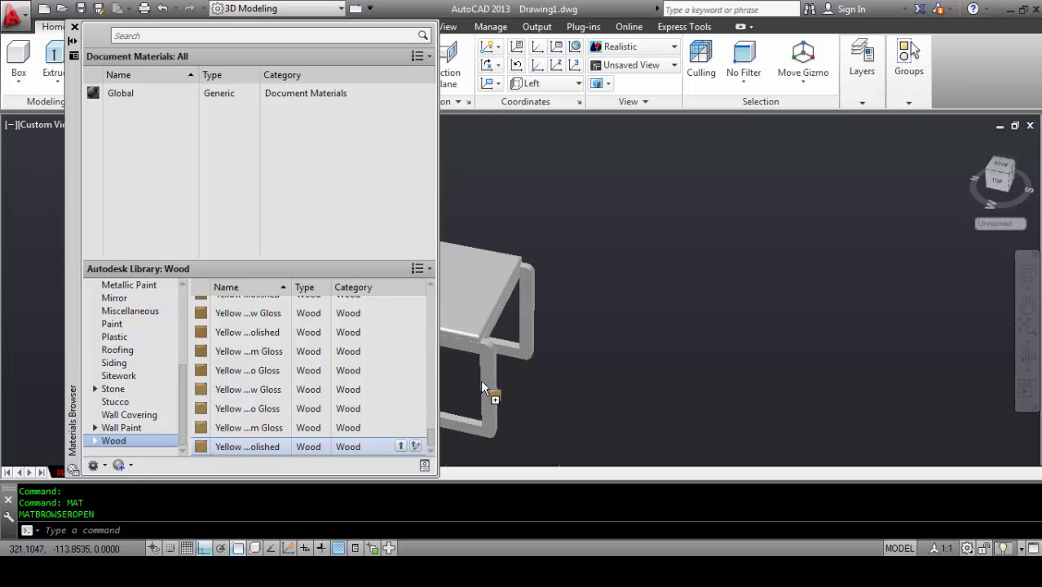
left_click_drag(486, 379, 488, 379)
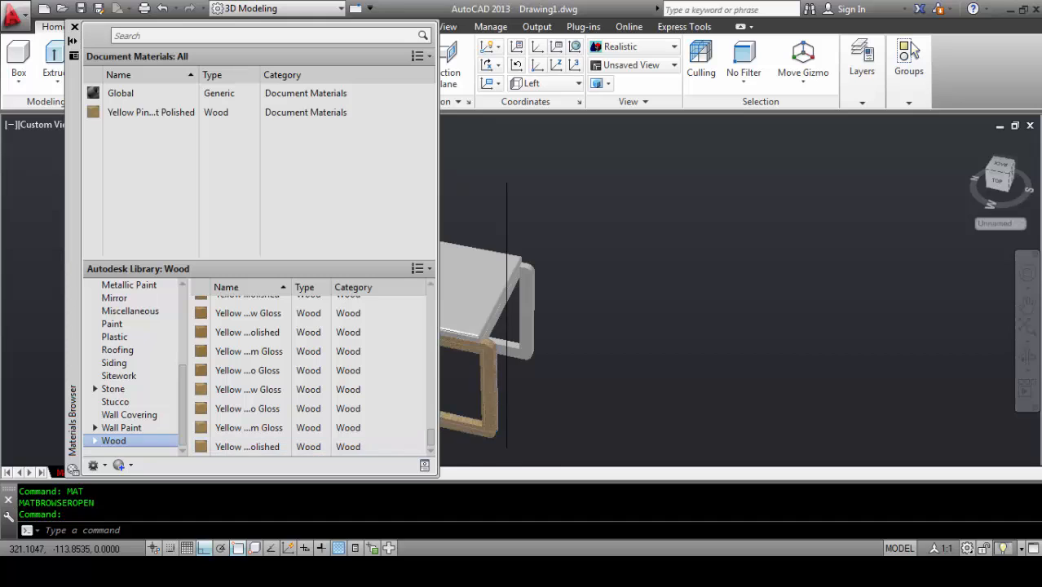
Step: Inspect the wood material on the near side frame and the parts of the chair still without material
middle_click_drag(576, 384, 535, 361, "shift")
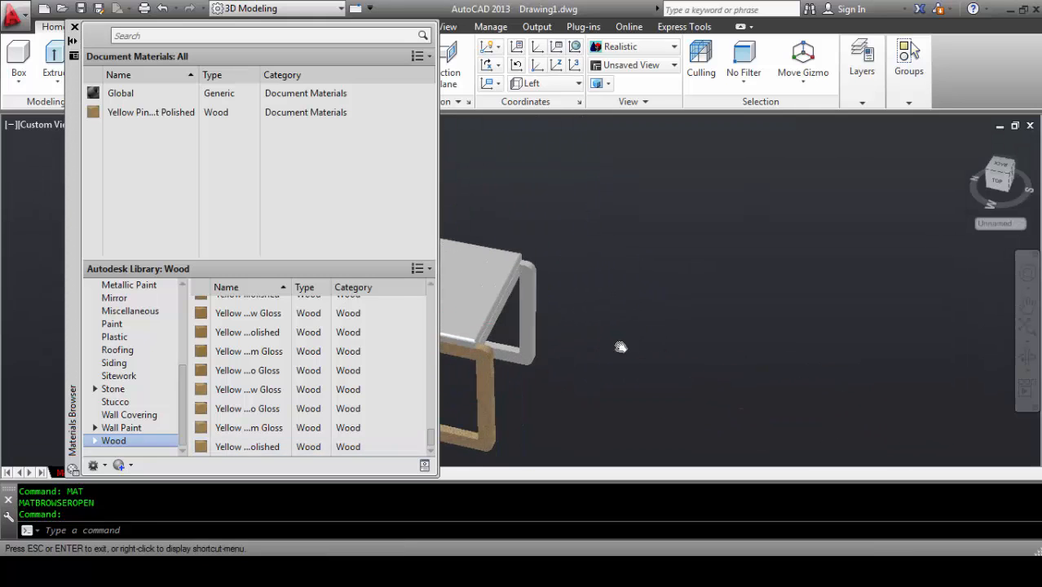
middle_click_drag(619, 347, 687, 371, "shift")
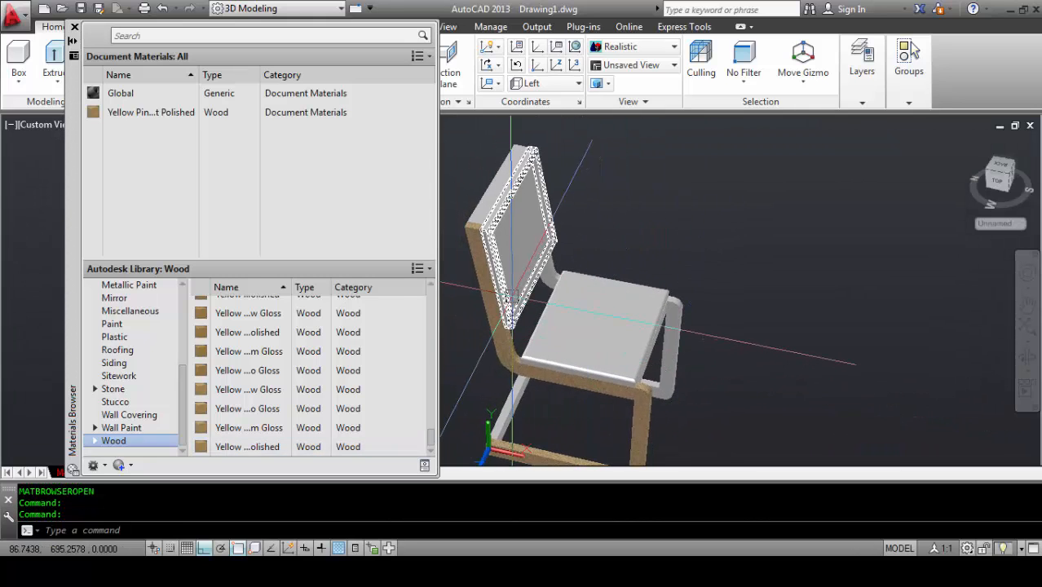
scroll(513, 290, "down", 2)
scroll(515, 285, "up", 3)
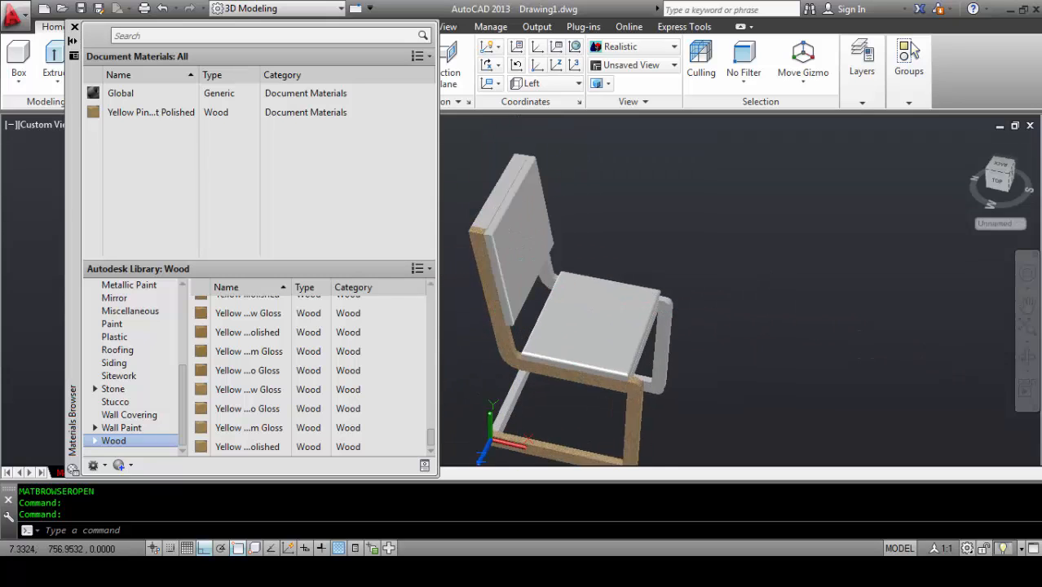
scroll(515, 285, "down", 5)
middle_click_drag(550, 260, 562, 241)
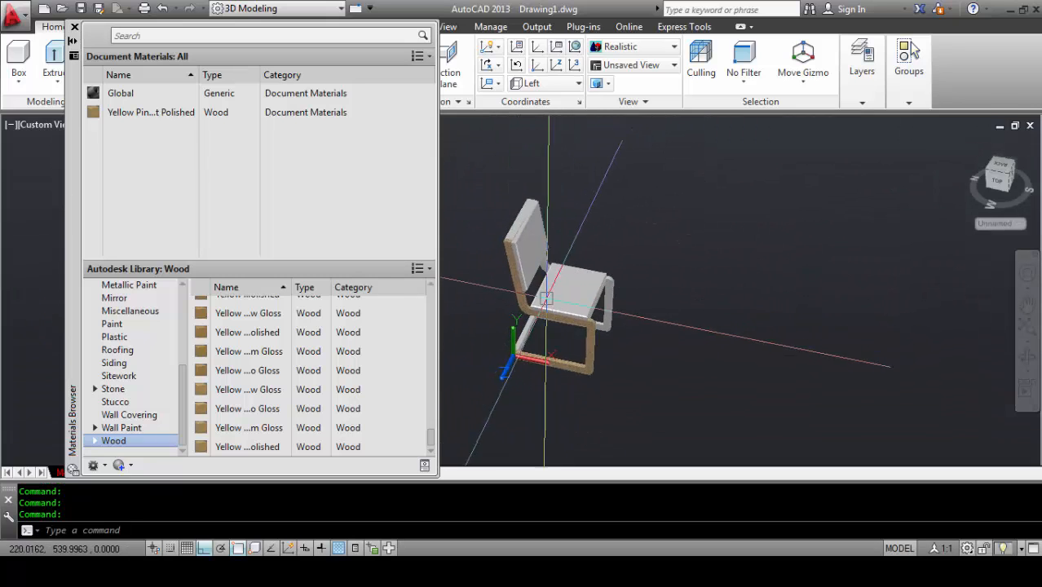
scroll(539, 296, "up", 2)
scroll(526, 285, "up", 2)
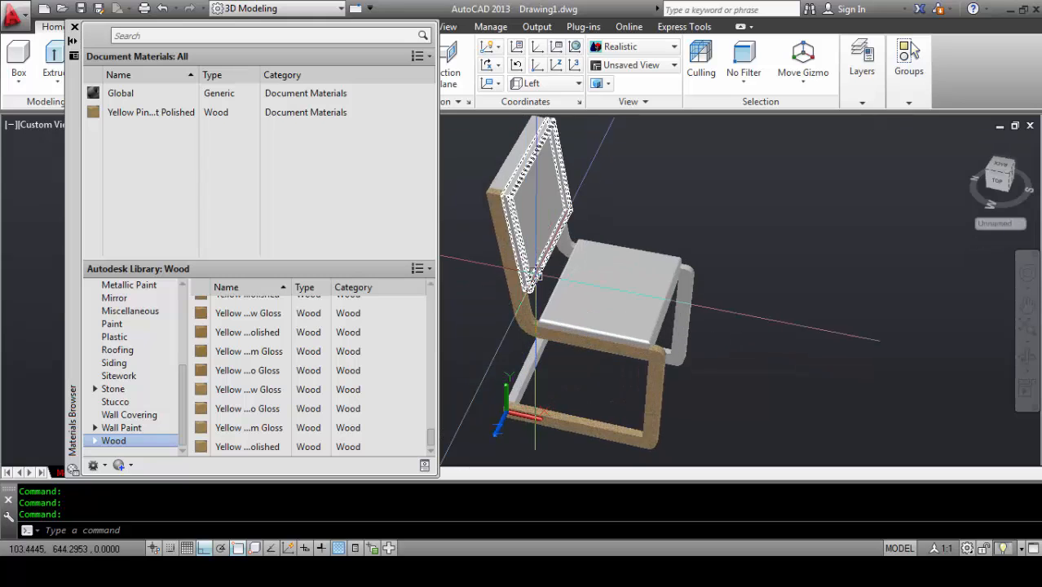
Step: Undo the recent view changes and the wood material assignment on the near side frame, and close the Materials Browser
key("ctrl+z")
key("ctrl+z")
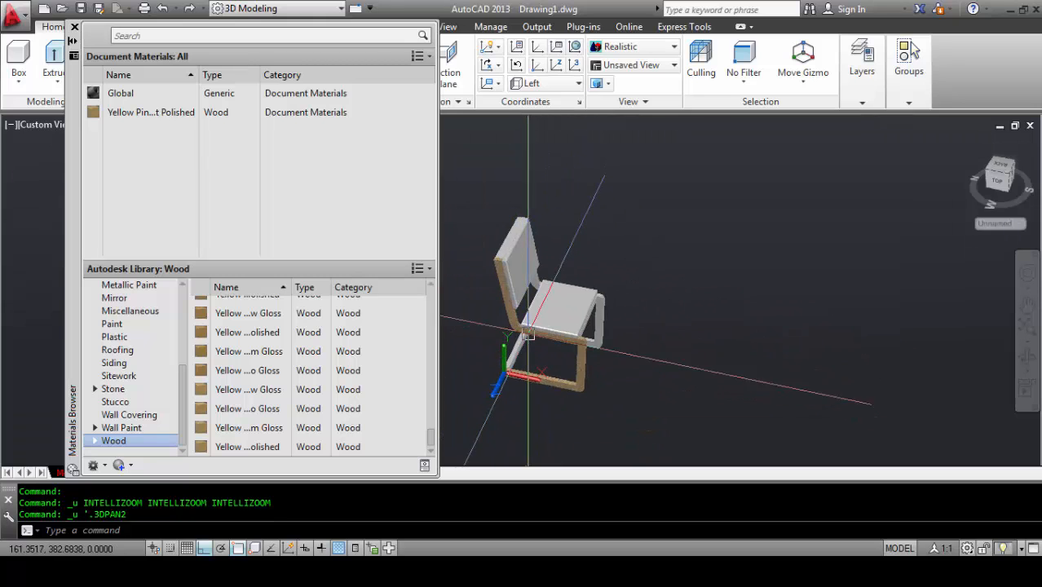
key("ctrl+z")
key("ctrl+z")
key("ctrl+z")
key("ctrl+z")
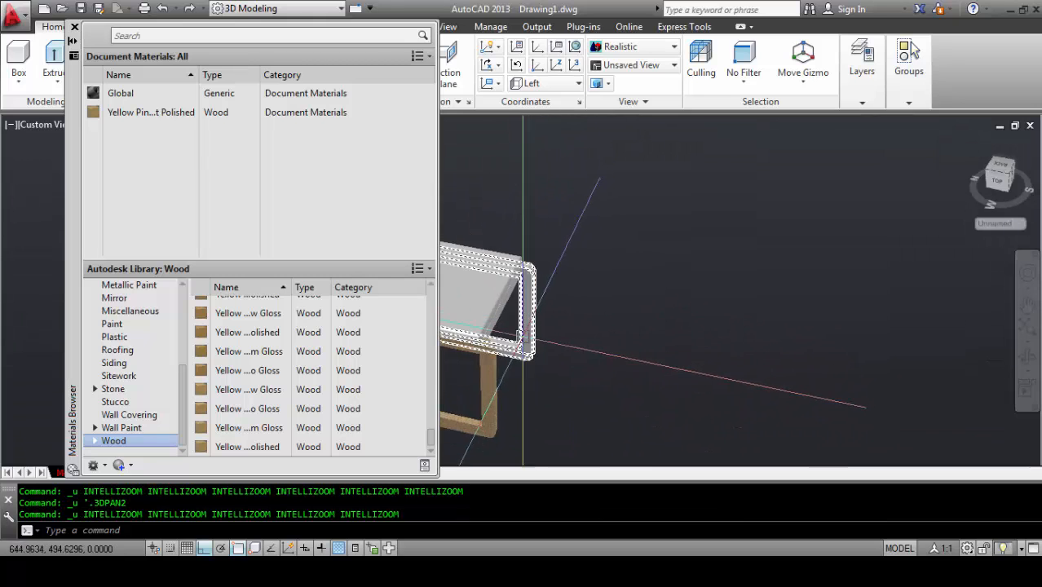
middle_click_drag(455, 276, 539, 276)
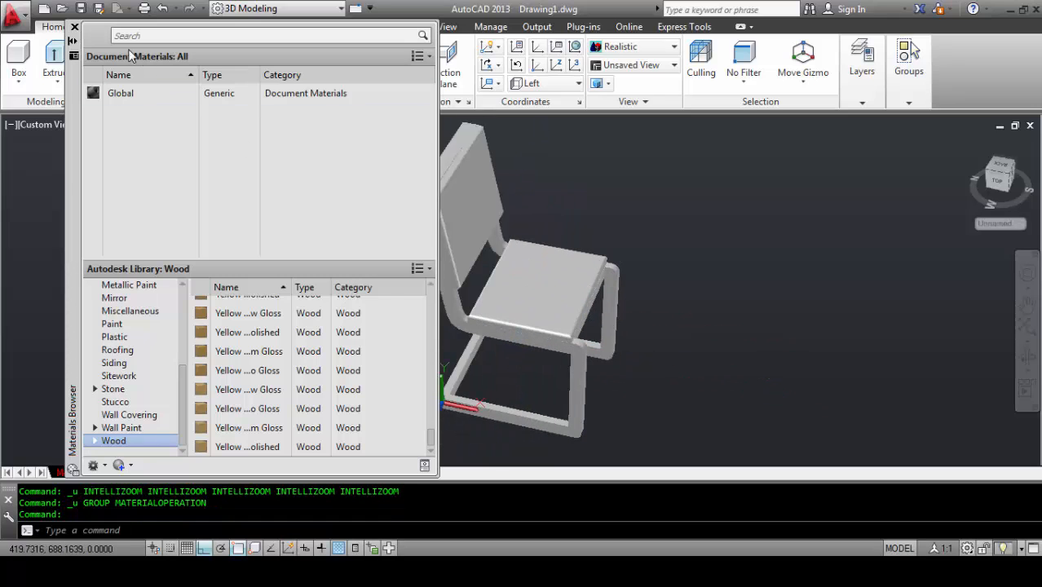
left_click(73, 29)
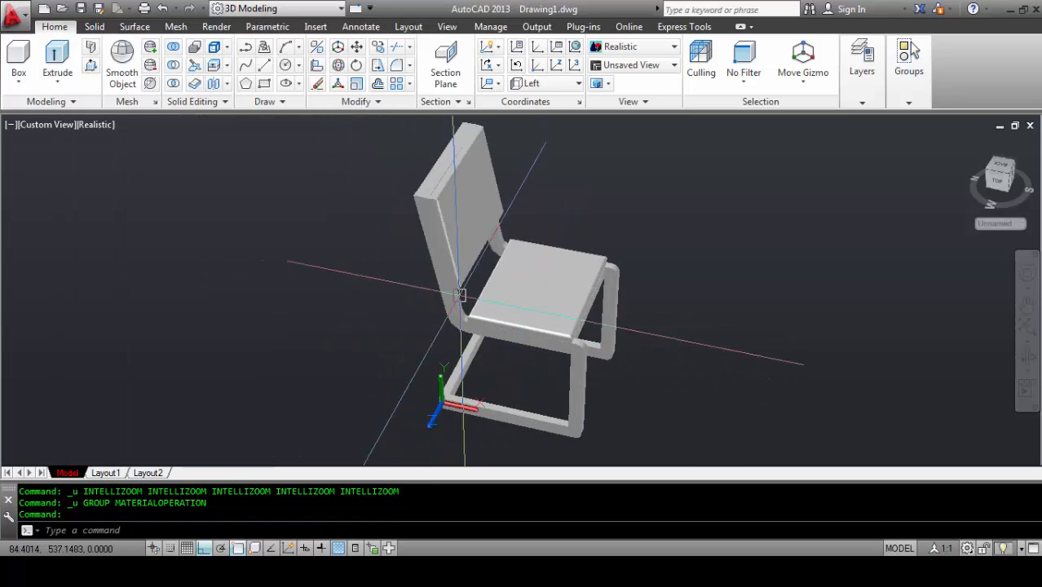
Step: Union all the side frame and rail solids into one solid, leaving out the seat and backrest, and check the joined frame
scroll(518, 291, "down", 3)
key("Escape")
key("Escape")
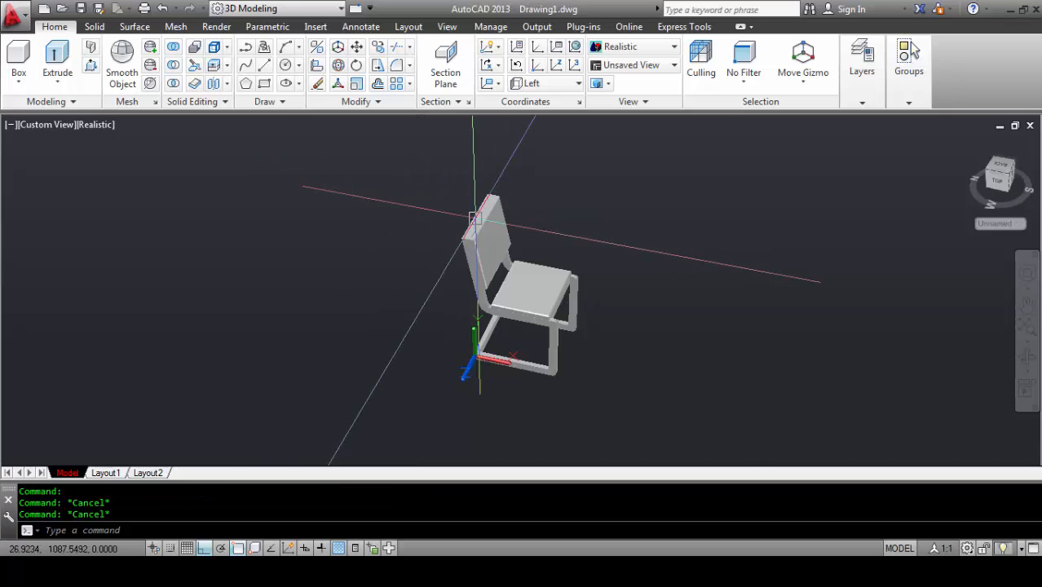
type("u")
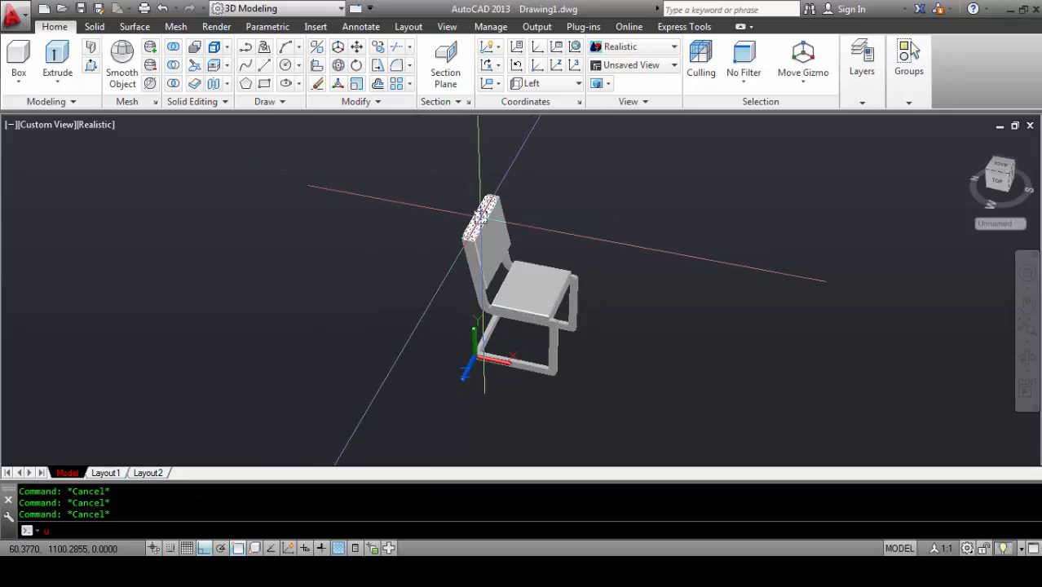
type("ni")
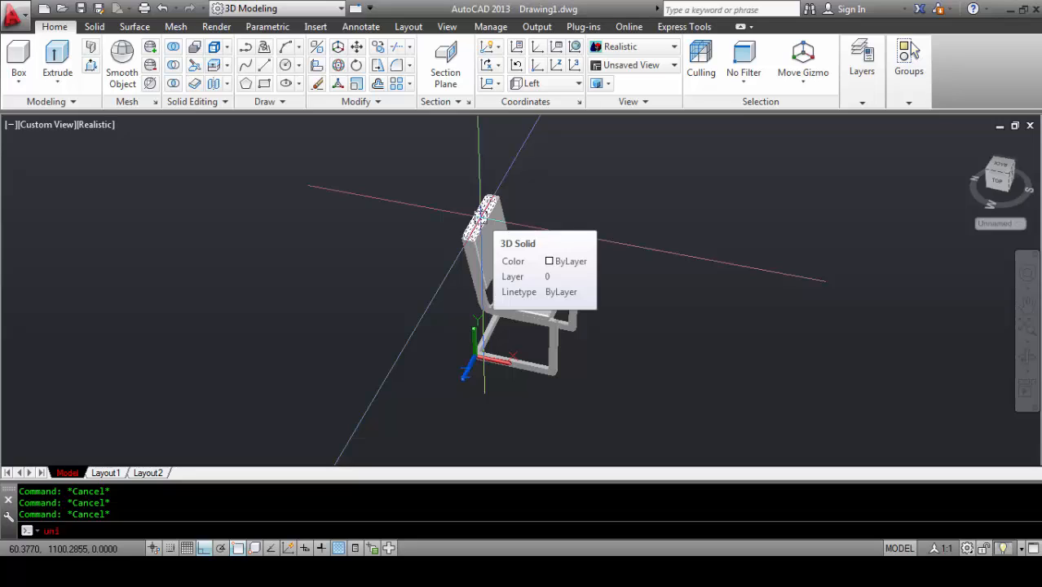
type("o")
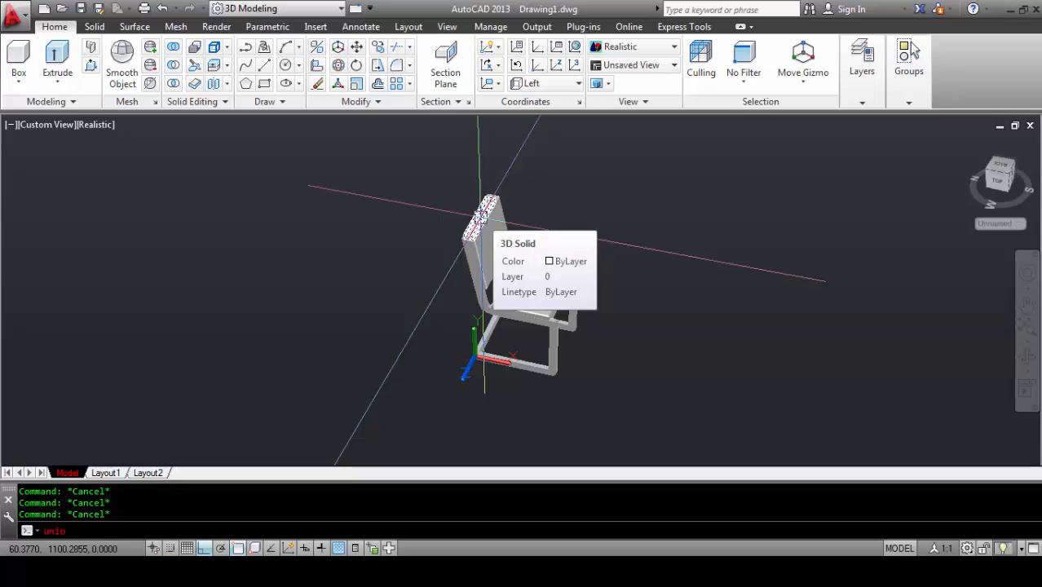
type("n")
key("Return")
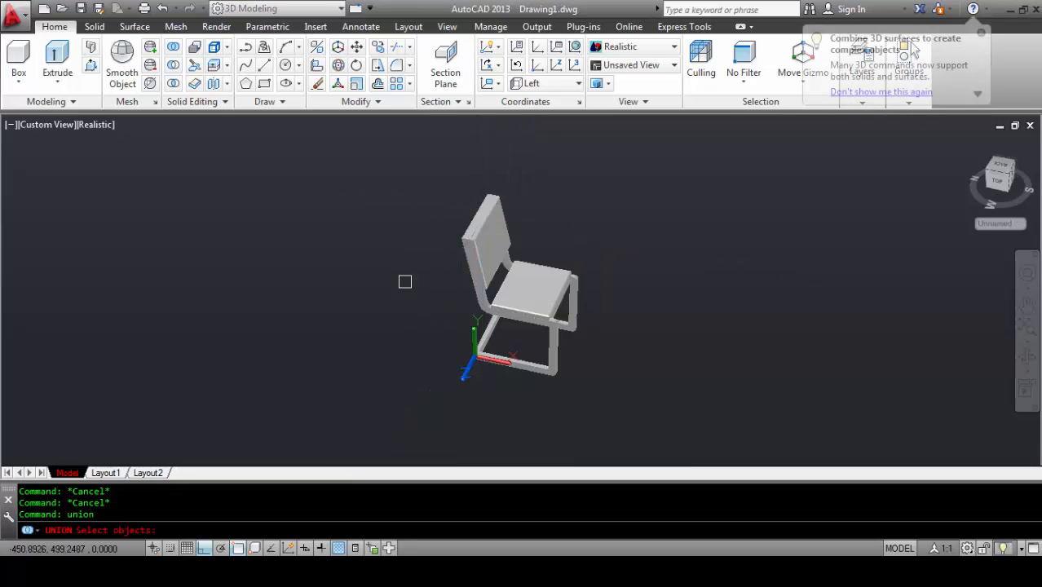
left_click(372, 171)
left_click(630, 424)
scroll(542, 269, "up", 3)
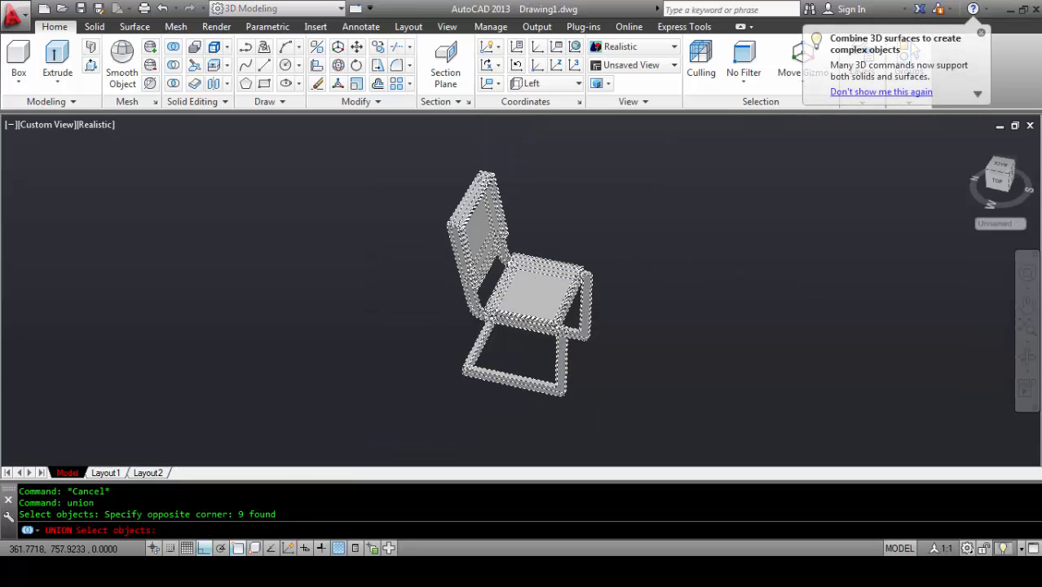
left_click(566, 315, "shift")
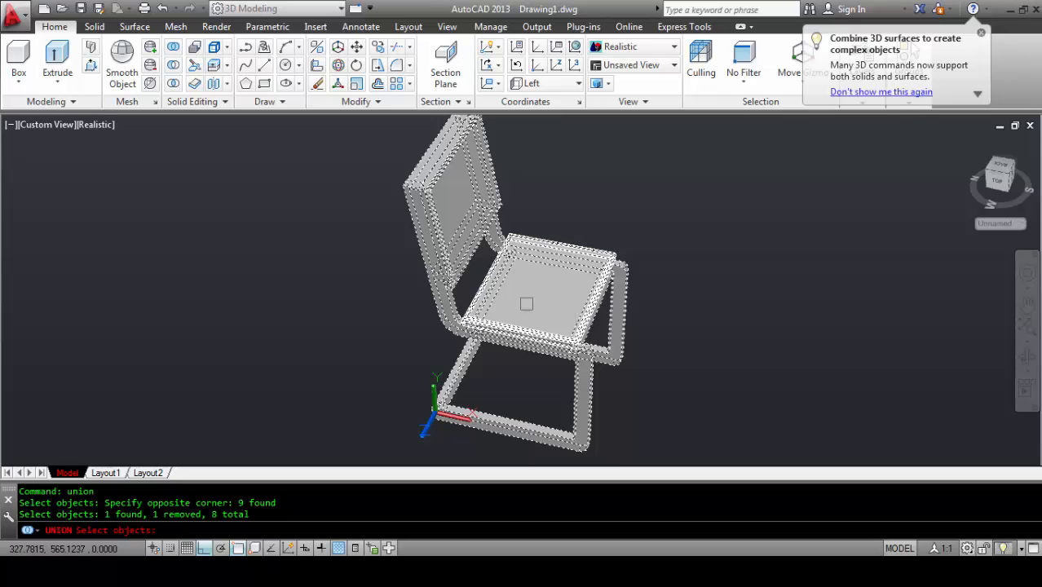
left_click(455, 223, "shift")
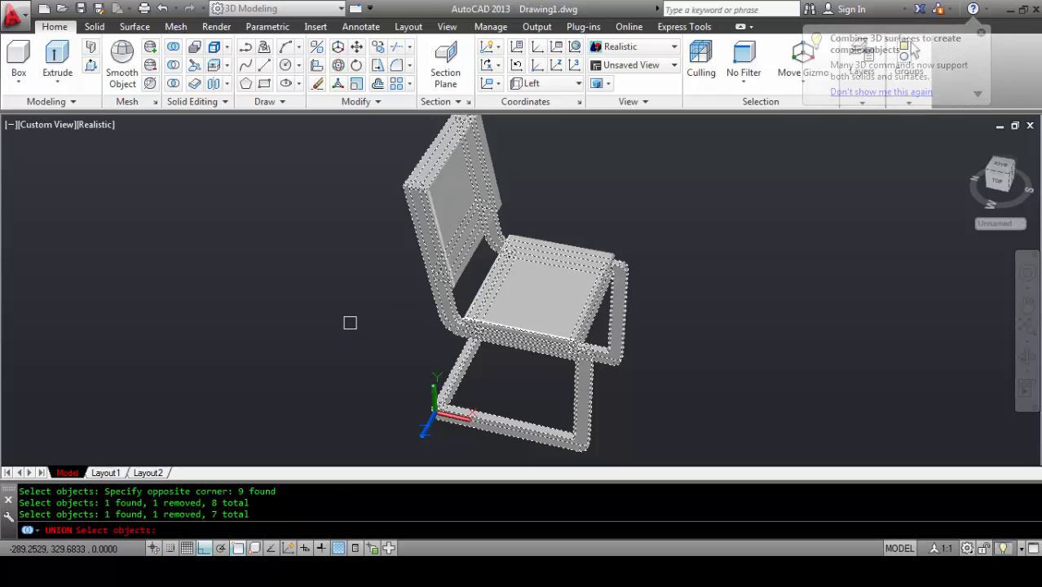
key("Return")
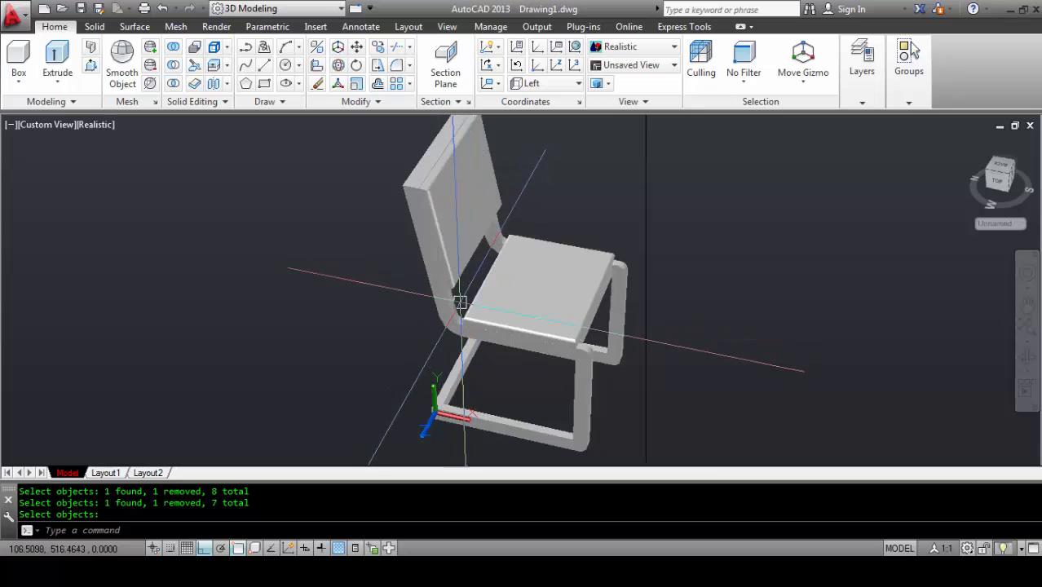
left_click(433, 318)
scroll(433, 319, "up", 3)
scroll(384, 321, "down", 4)
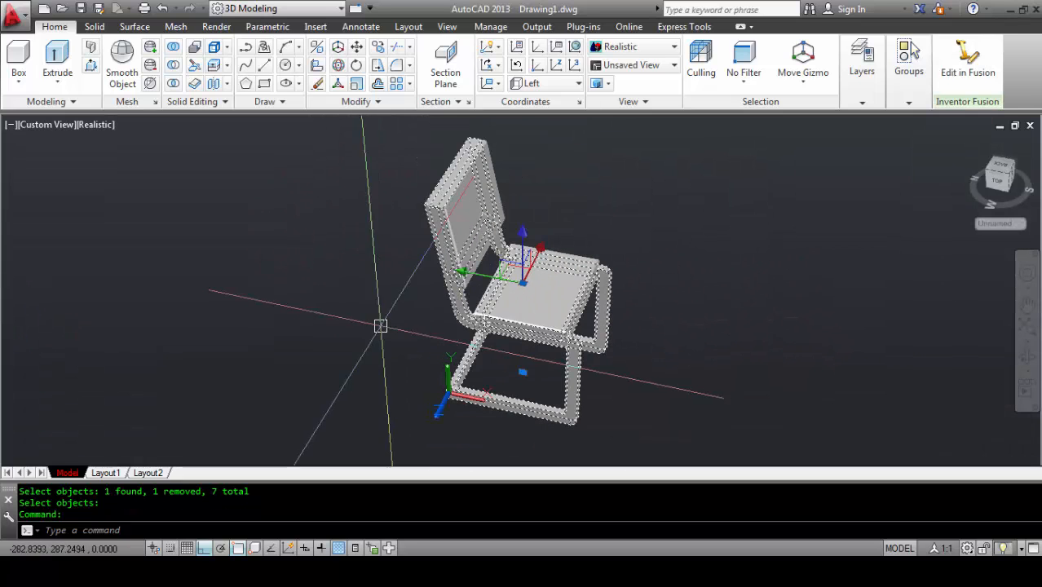
key("Escape")
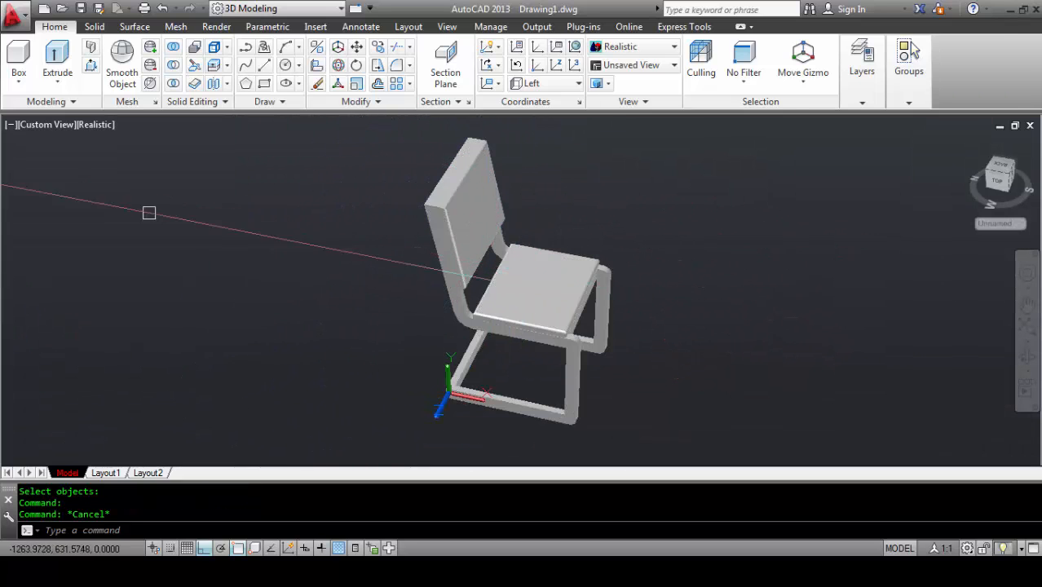
Step: Reopen the Materials Browser and apply the last polished Yellow Pine wood material to the joined chair frame
type("m")
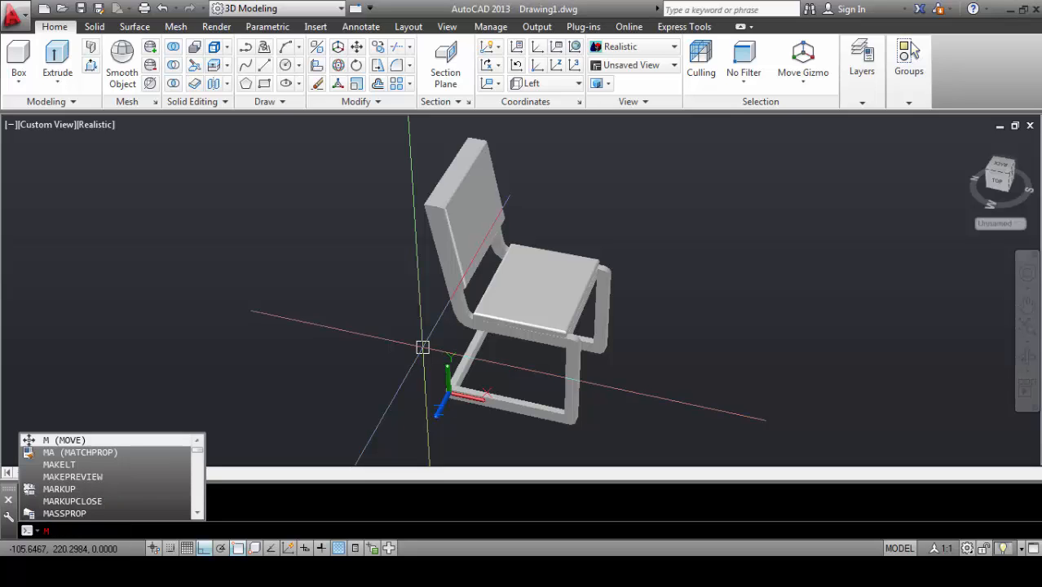
type("at")
key("Return")
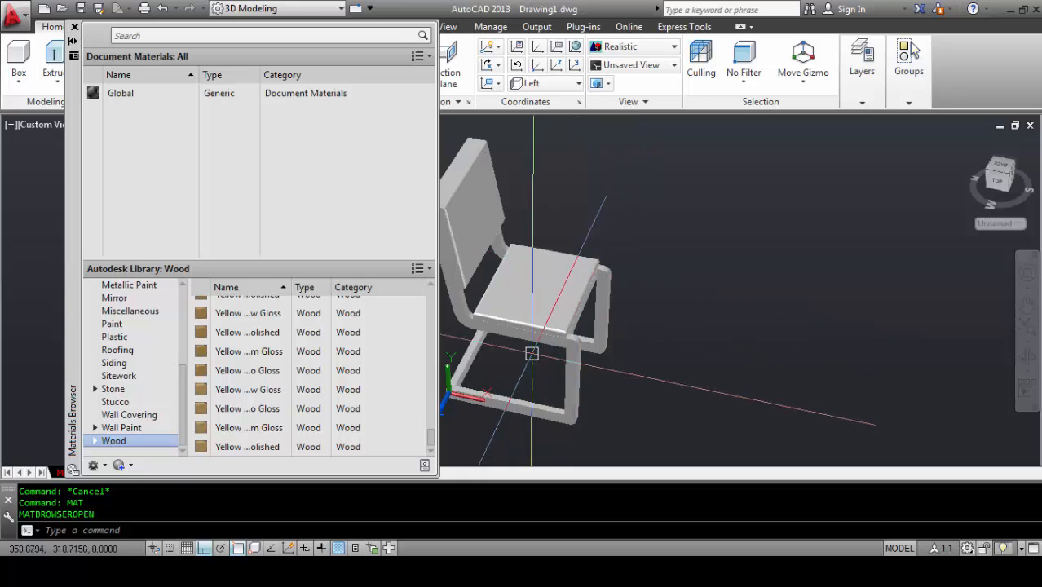
middle_click_drag(531, 353, 454, 312, "shift")
scroll(212, 300, "up", 1)
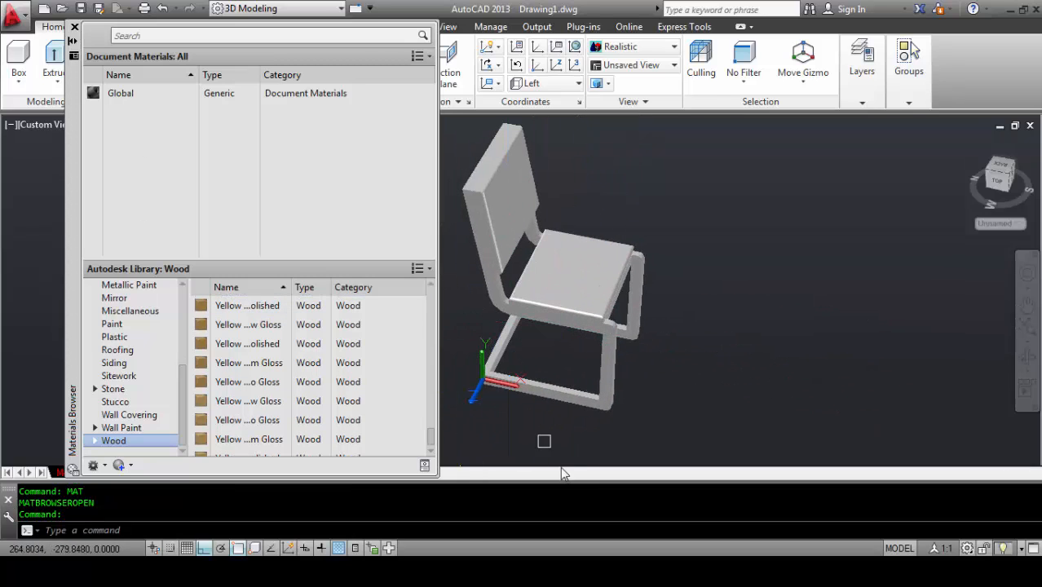
scroll(330, 453, "down", 1)
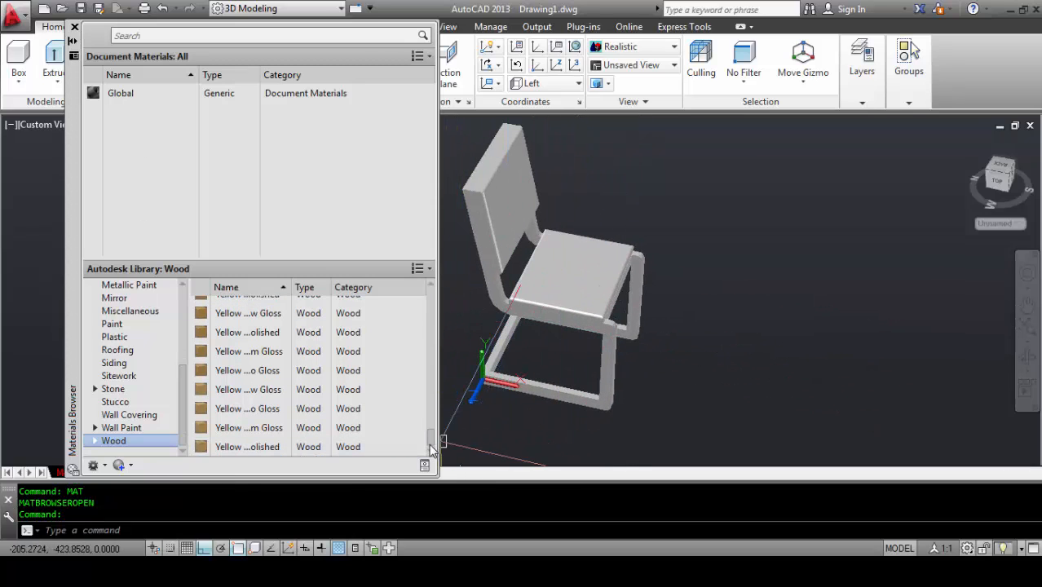
left_click_drag(251, 445, 652, 299)
left_click_drag(631, 368, 610, 361)
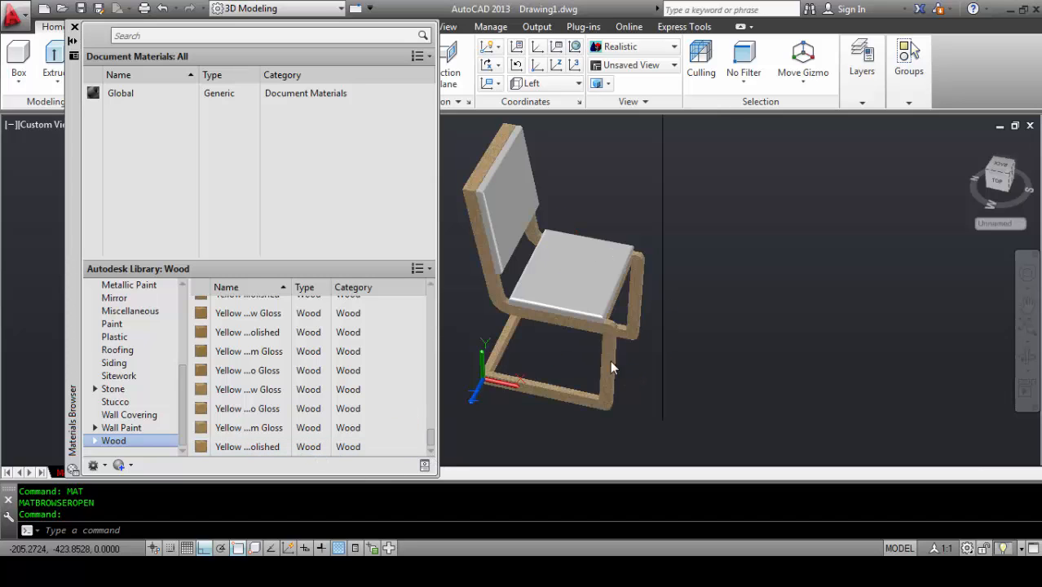
Step: List the Autodesk Library's Fabric materials and apply Velvet - Black to the chair's seat
scroll(508, 211, "up", 5)
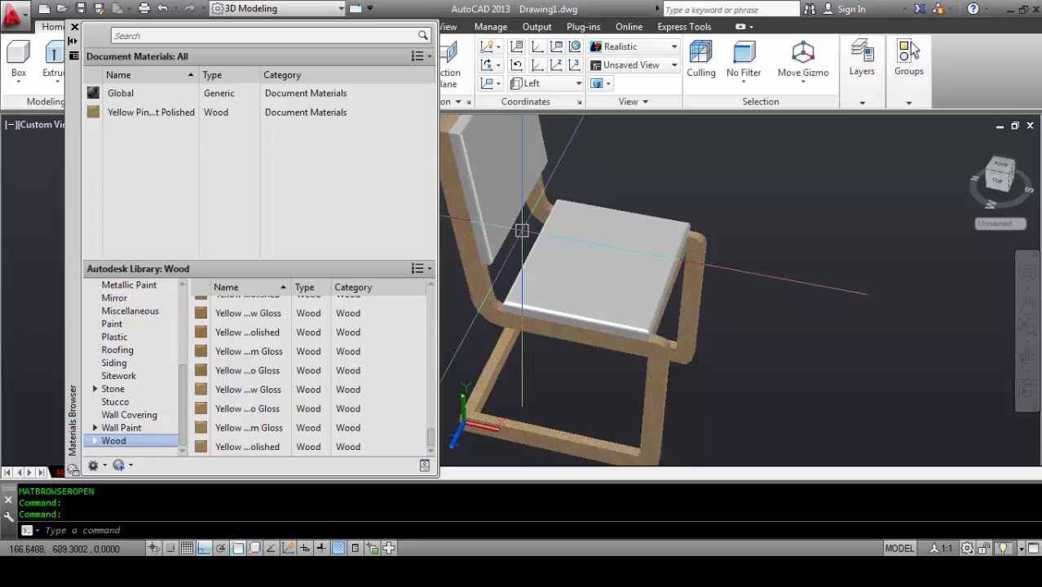
middle_click_drag(508, 210, 571, 290, "shift")
scroll(589, 298, "down", 1)
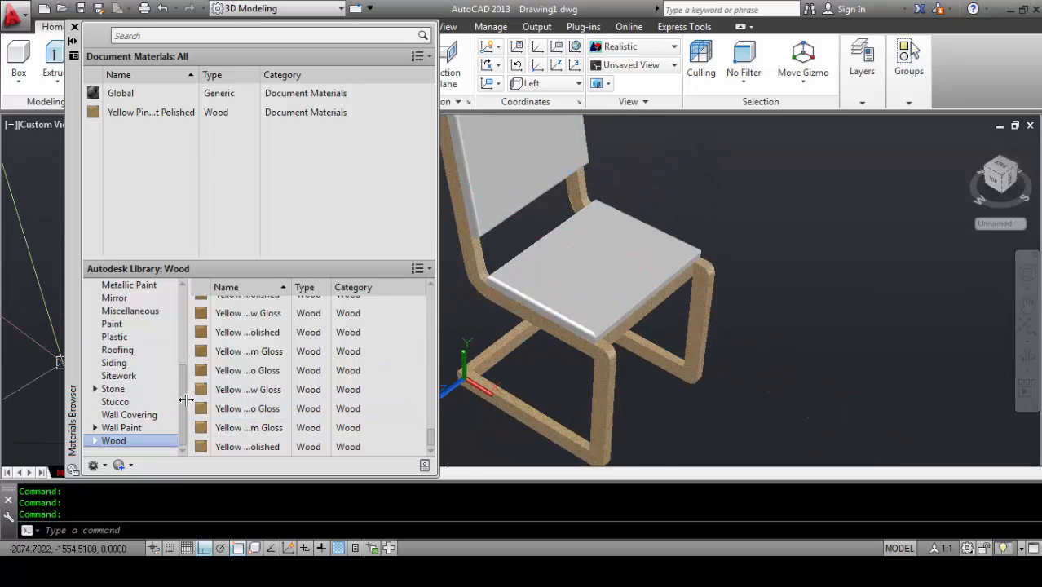
left_click_drag(182, 395, 183, 312)
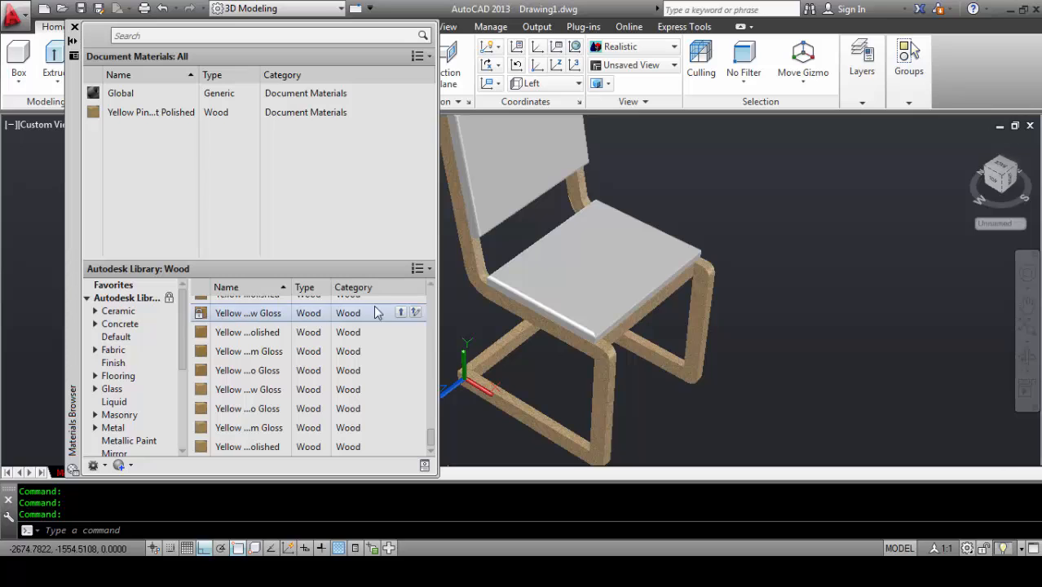
scroll(380, 310, "up", 1)
middle_click_drag(571, 310, 600, 326, "shift")
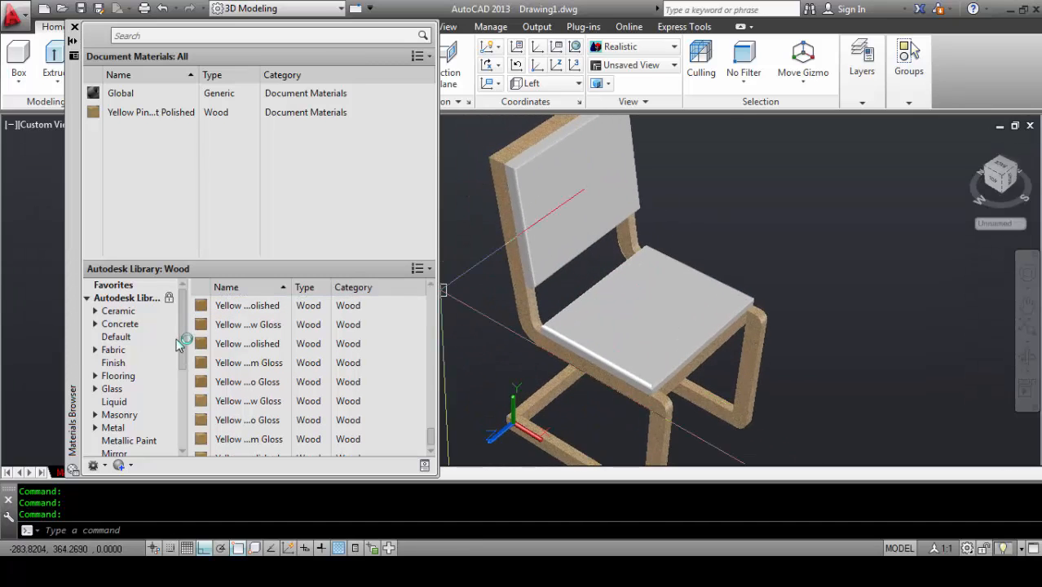
left_click(128, 349)
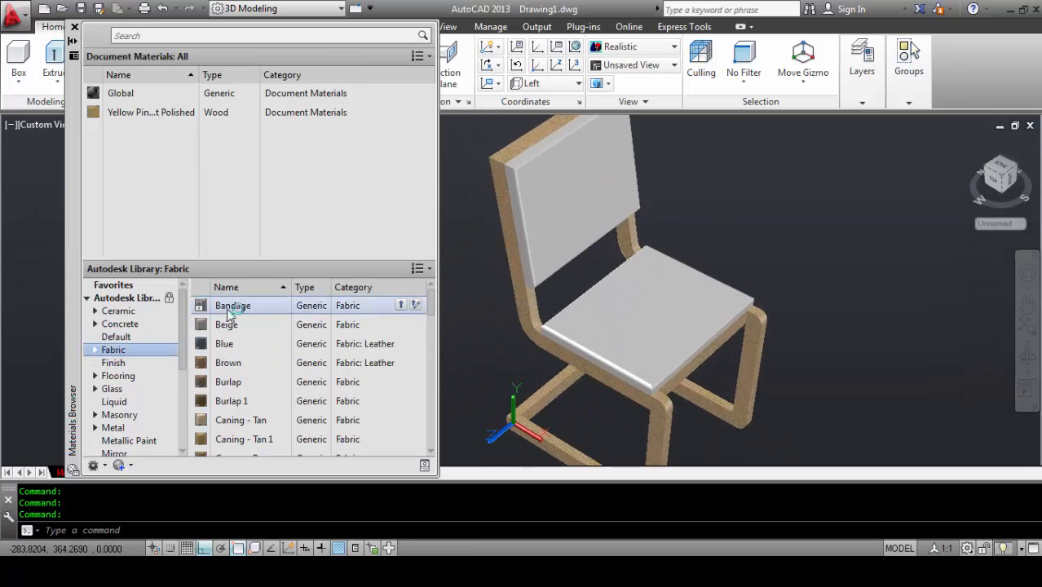
left_click_drag(434, 306, 412, 440)
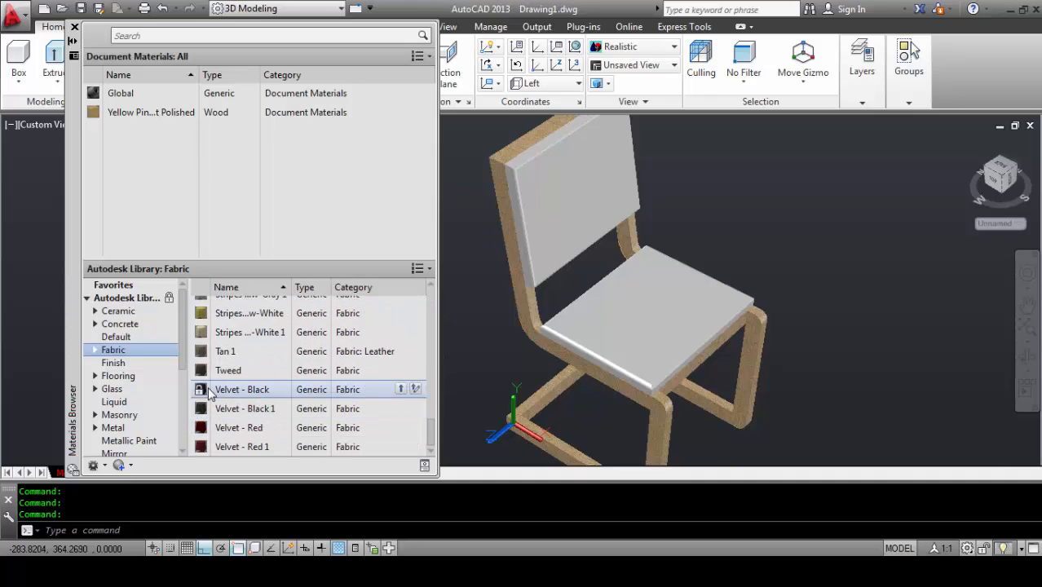
left_click_drag(651, 332, 649, 331)
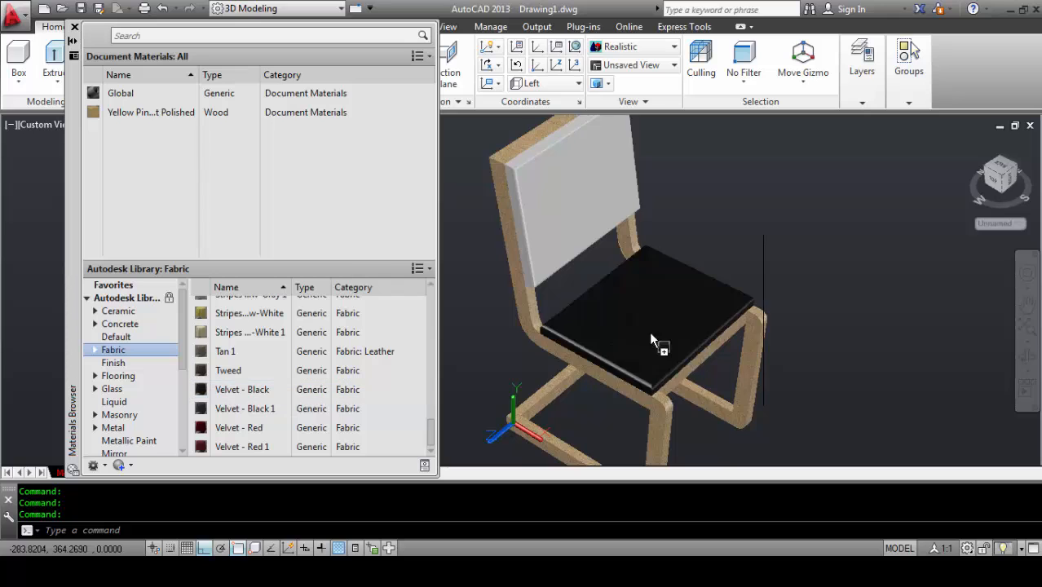
Step: Apply the document's Velvet - Black material to the backrest panel and close the Materials Browser
scroll(526, 285, "up", 3)
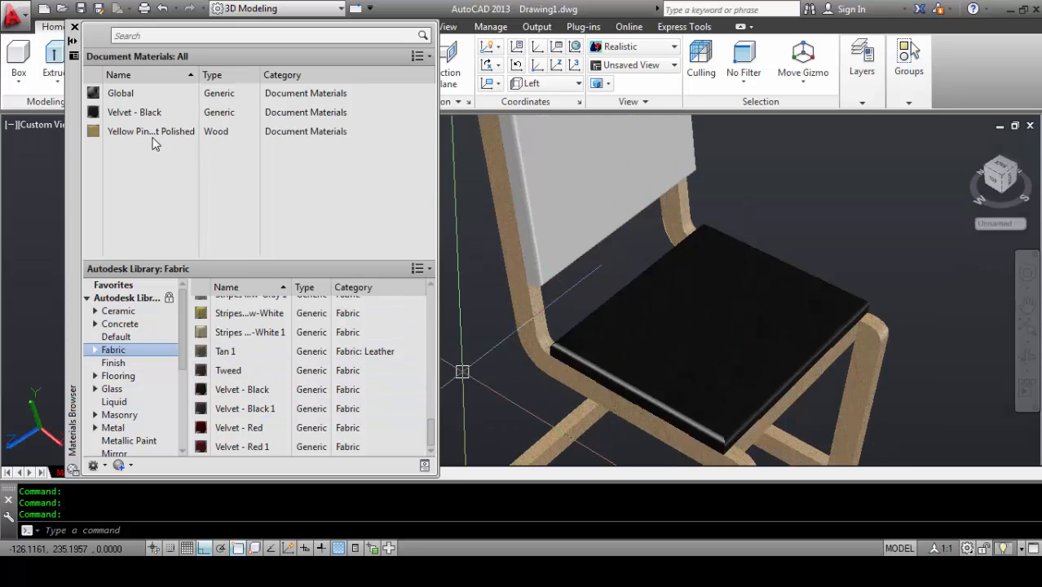
left_click_drag(151, 113, 590, 223)
scroll(592, 224, "down", 5)
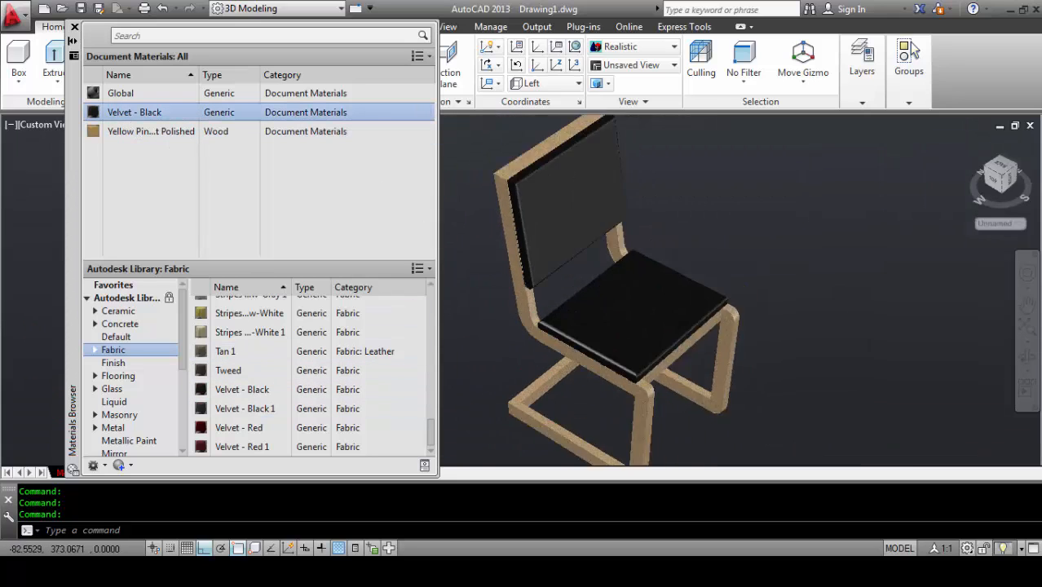
left_click(74, 27)
Step: Examine the finished chair's wood frame and black velvet seat and backrest from the front and as a whole
scroll(559, 223, "down", 2)
scroll(624, 367, "up", 5)
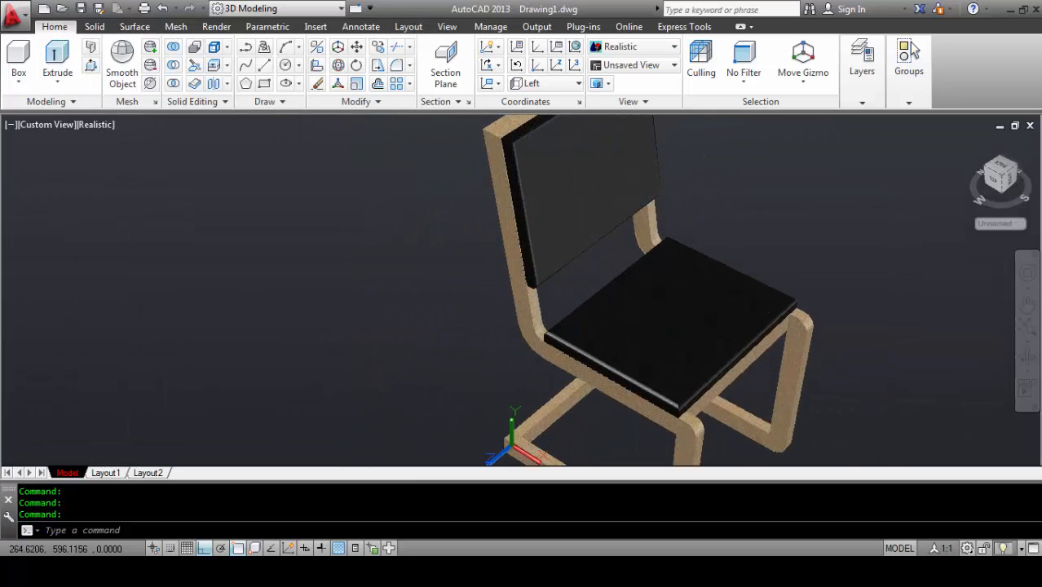
middle_click_drag(621, 343, 595, 278, "shift")
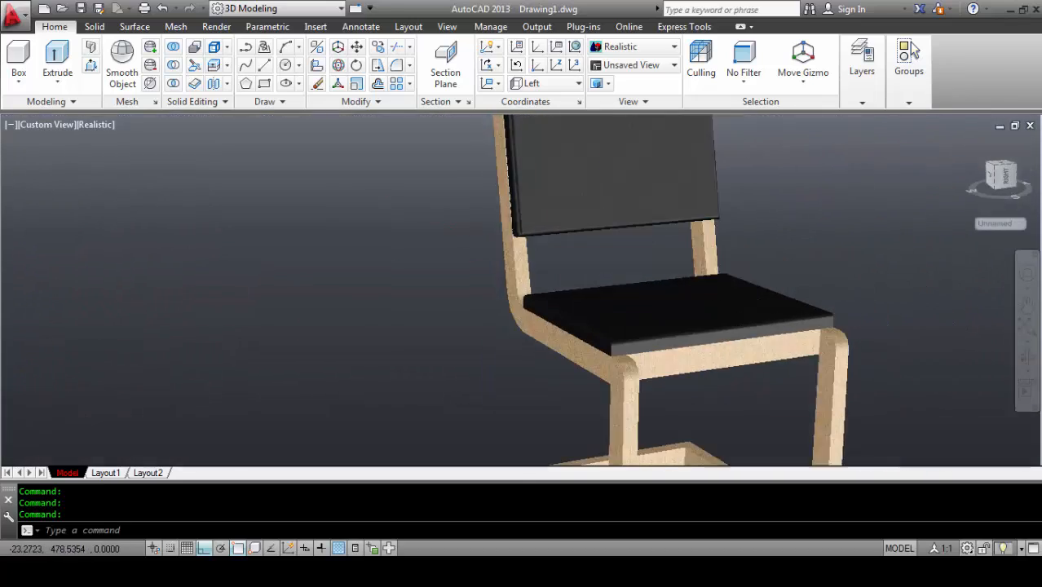
scroll(603, 233, "down", 3)
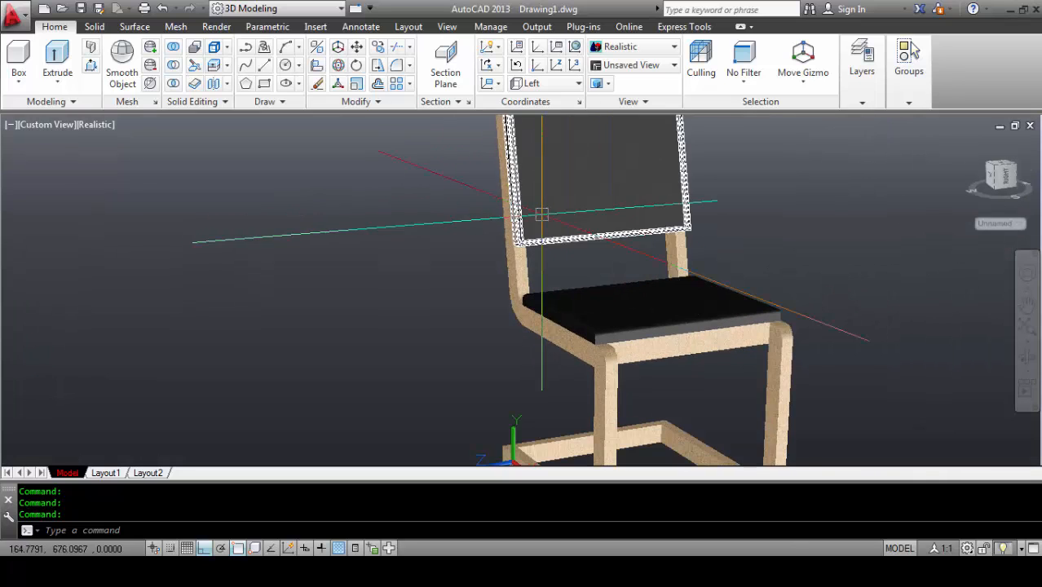
middle_click_drag(558, 293, 393, 312)
scroll(385, 303, "down", 4)
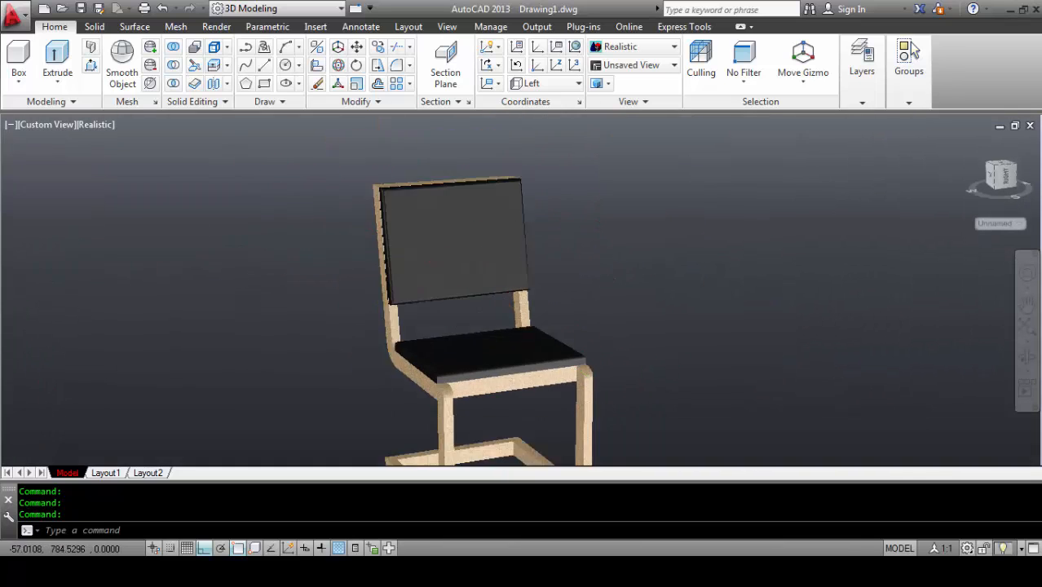
scroll(441, 299, "up", 2)
middle_click_drag(397, 237, 371, 186)
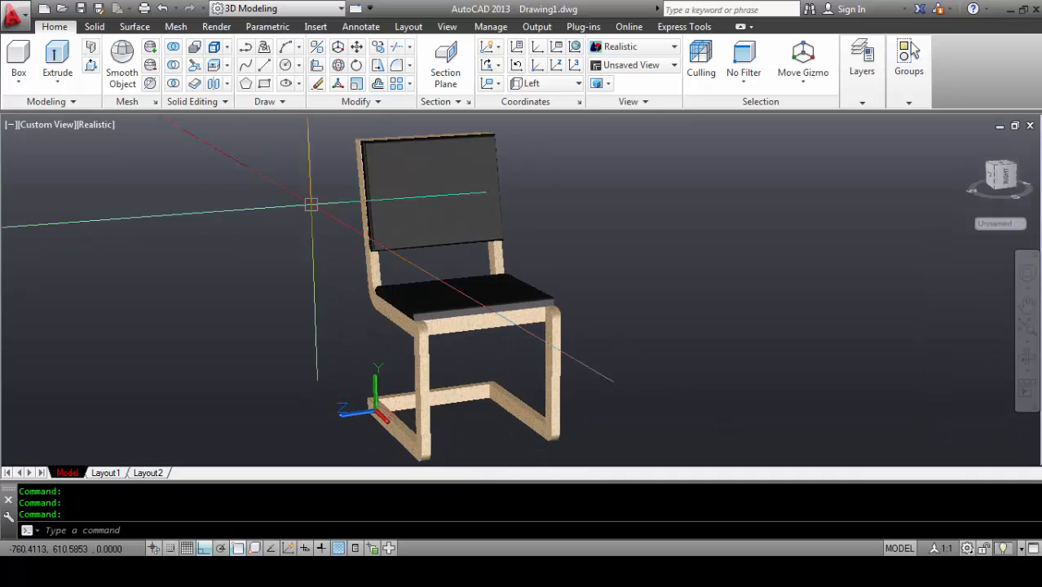
mouse_move(356, 223)
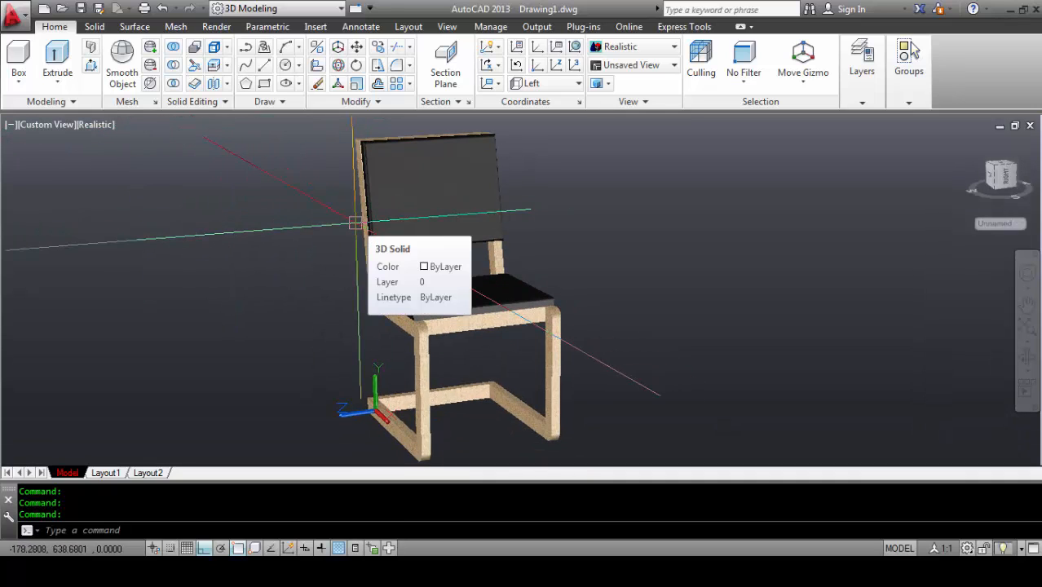
Step: Place a camera in the top view, in front of the chair and off to its left, aimed diagonally past its back-right corner
left_click(40, 126)
left_click(68, 165)
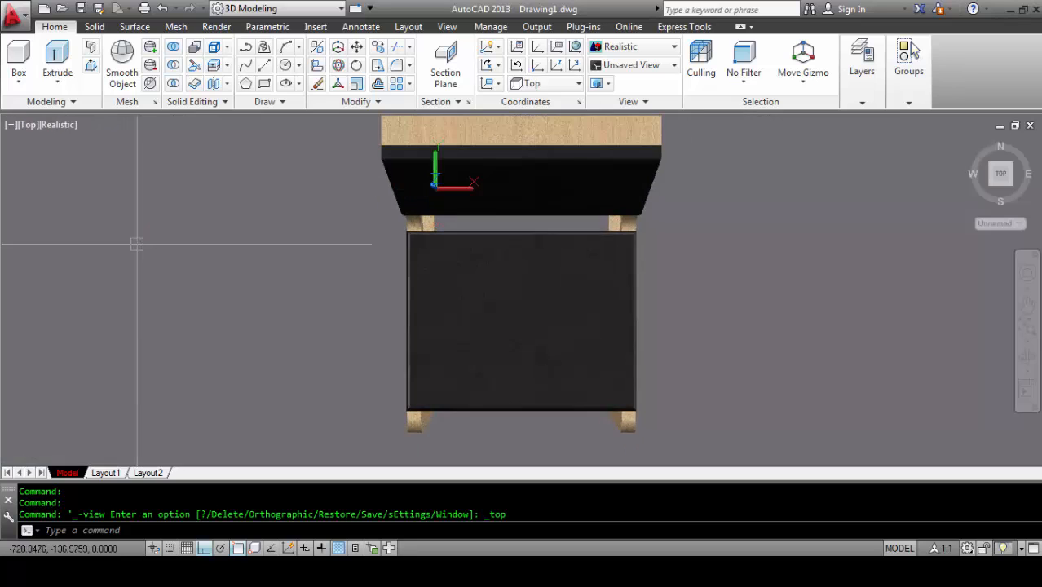
middle_click_drag(327, 353, 330, 291)
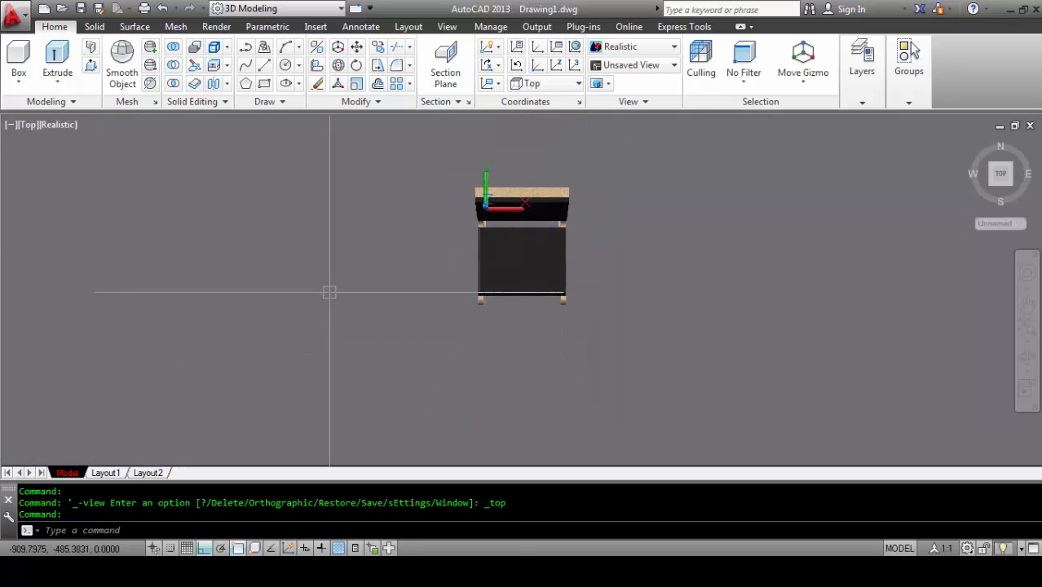
type("a")
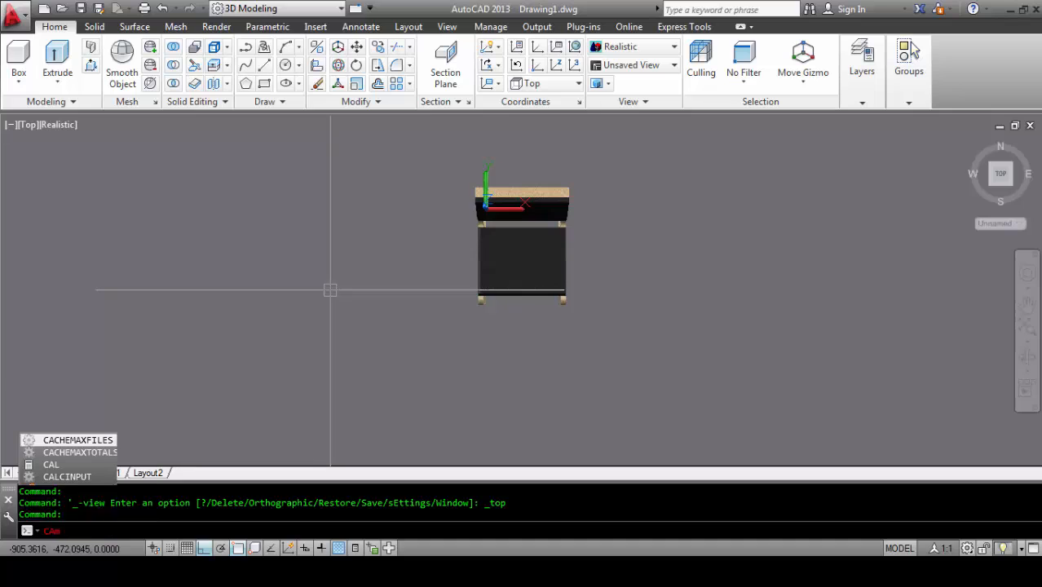
type("m")
key("Return")
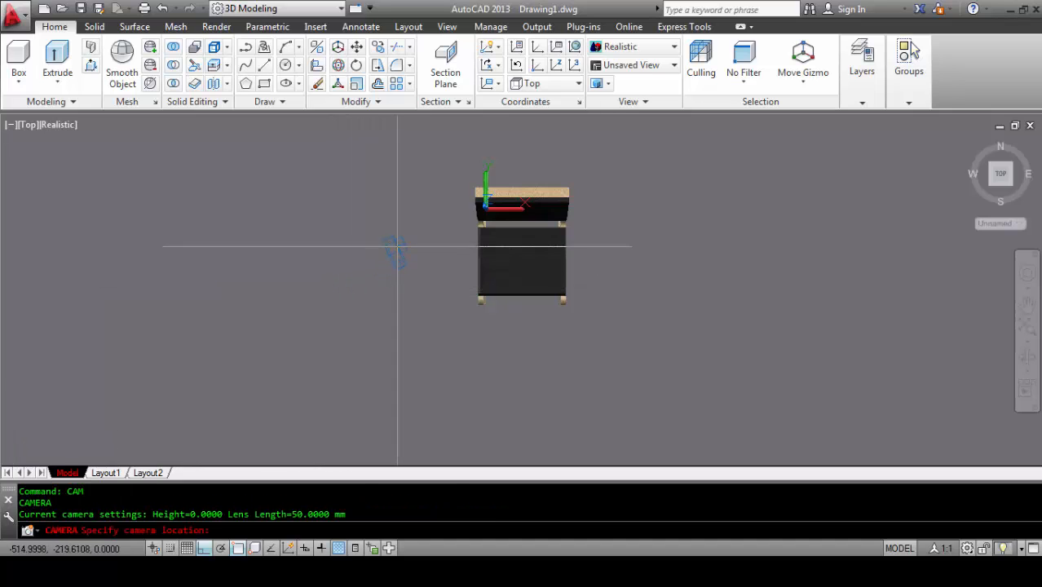
scroll(414, 373, "down", 2)
left_click(408, 403)
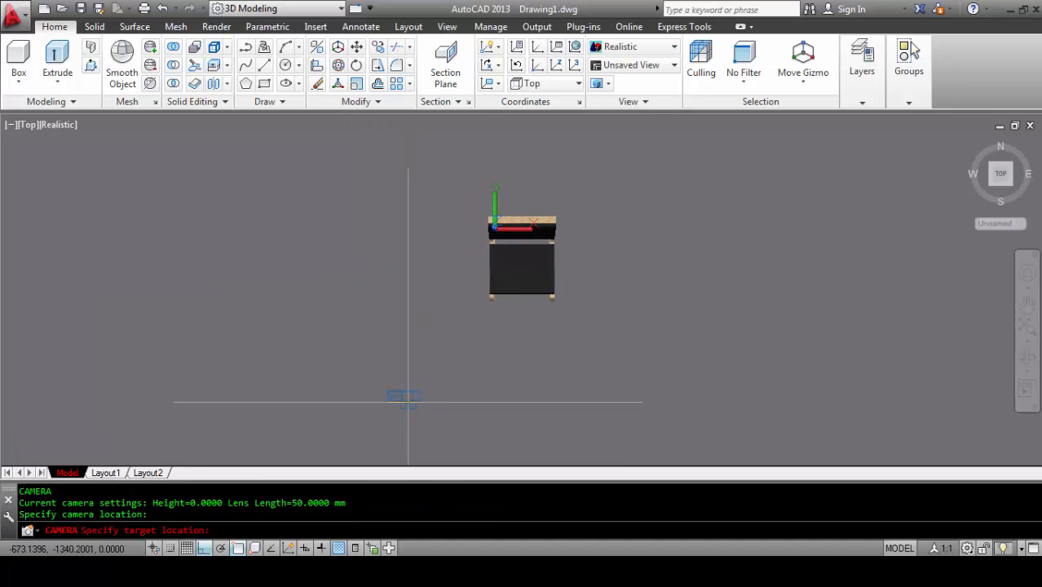
left_click(569, 199)
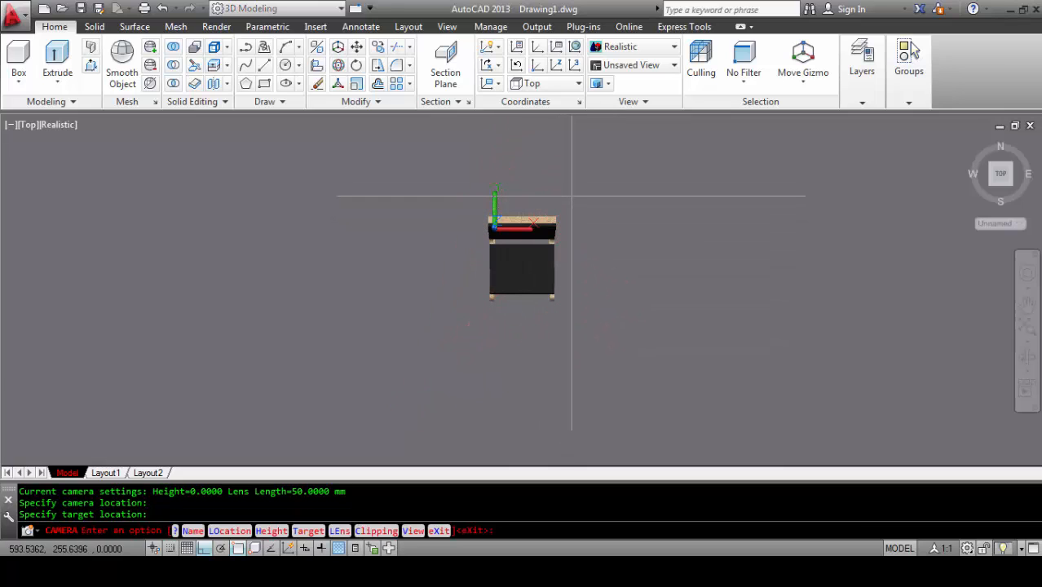
key("Return")
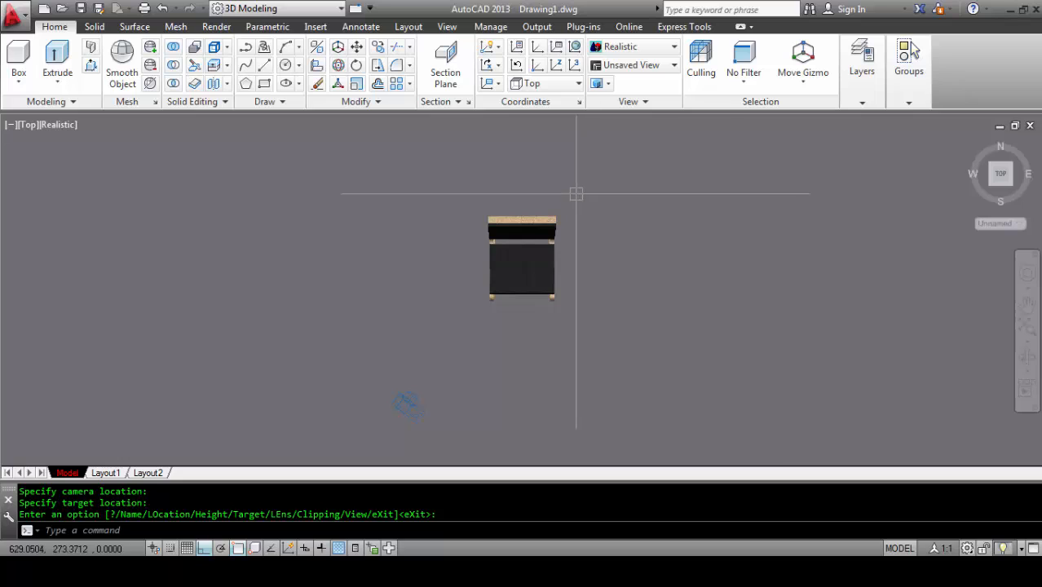
Step: Switch to the front view and move the camera straight up about 539 mm, to just above seat height
left_click(27, 125)
left_click(60, 237)
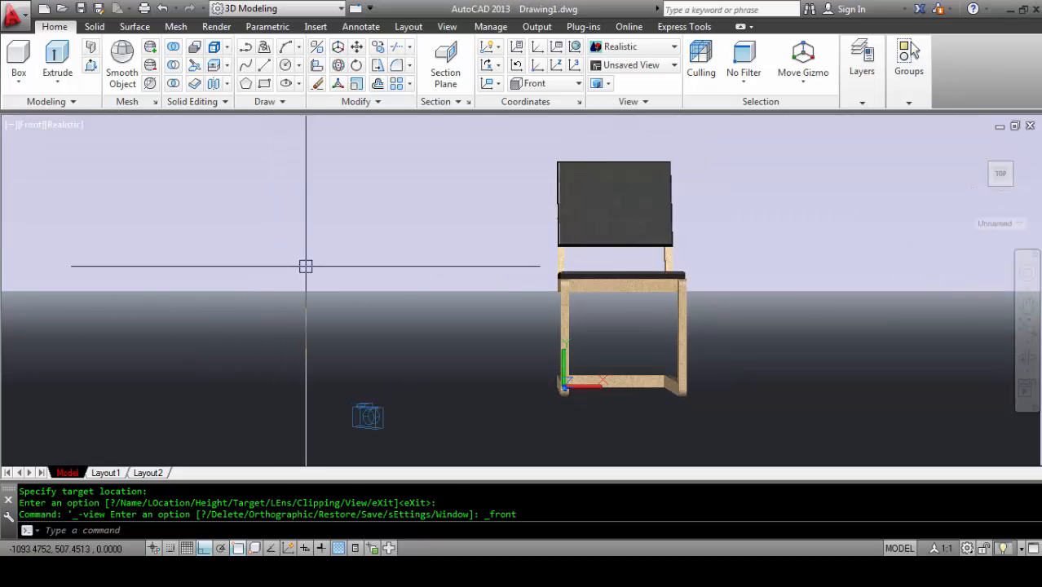
type("m")
key("Return")
left_click(368, 417)
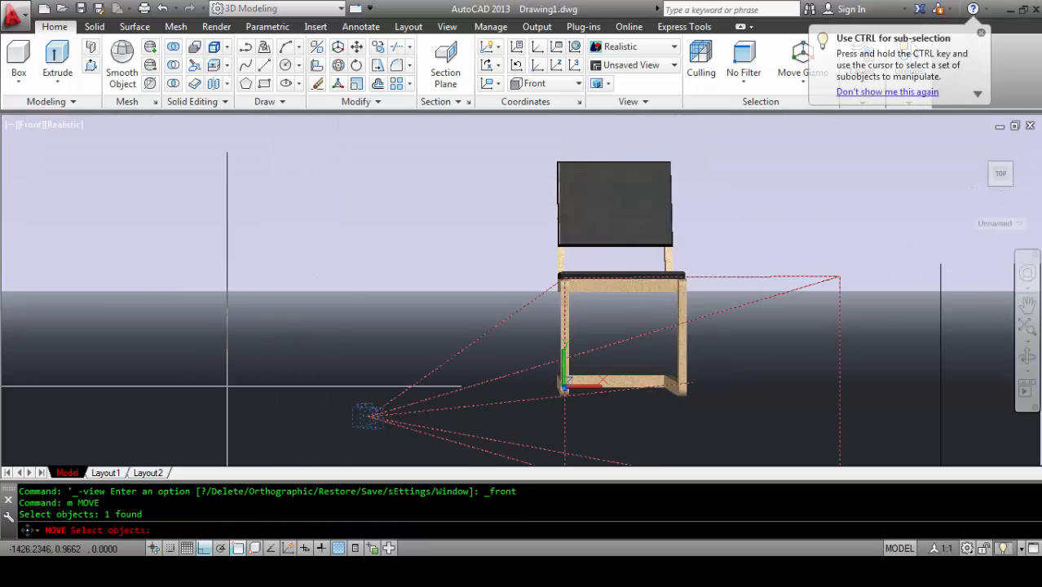
key("Return")
left_click(225, 415)
left_click(210, 251)
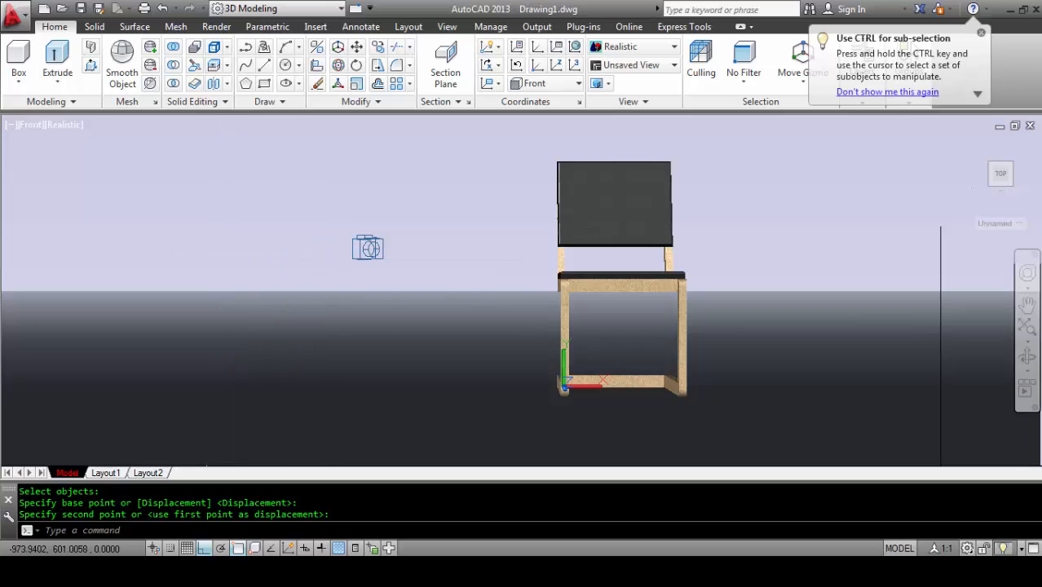
Step: Preview the chair through the camera with the preview's visual style set to Realistic
left_click(376, 244)
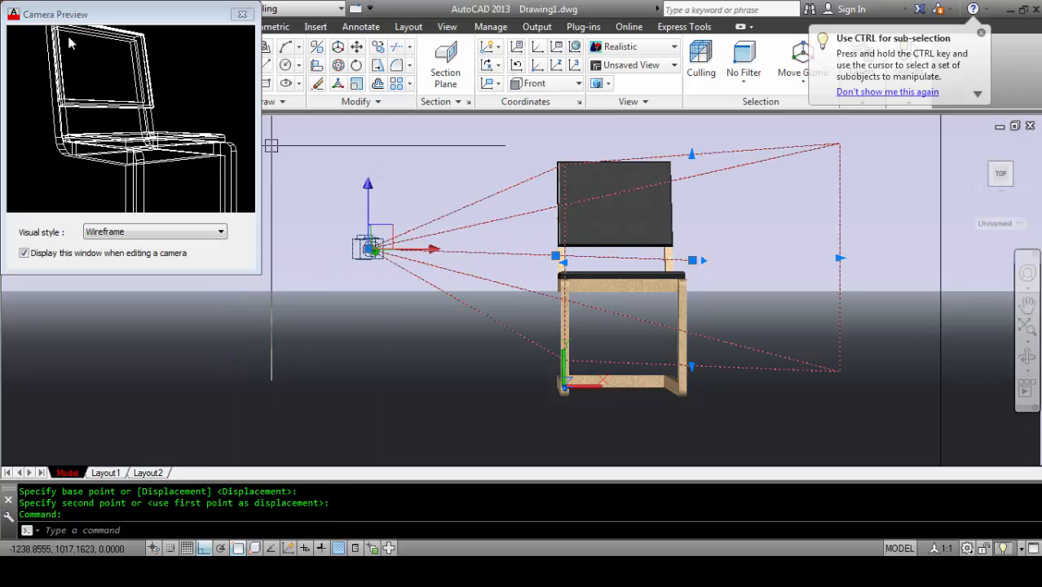
left_click(163, 233)
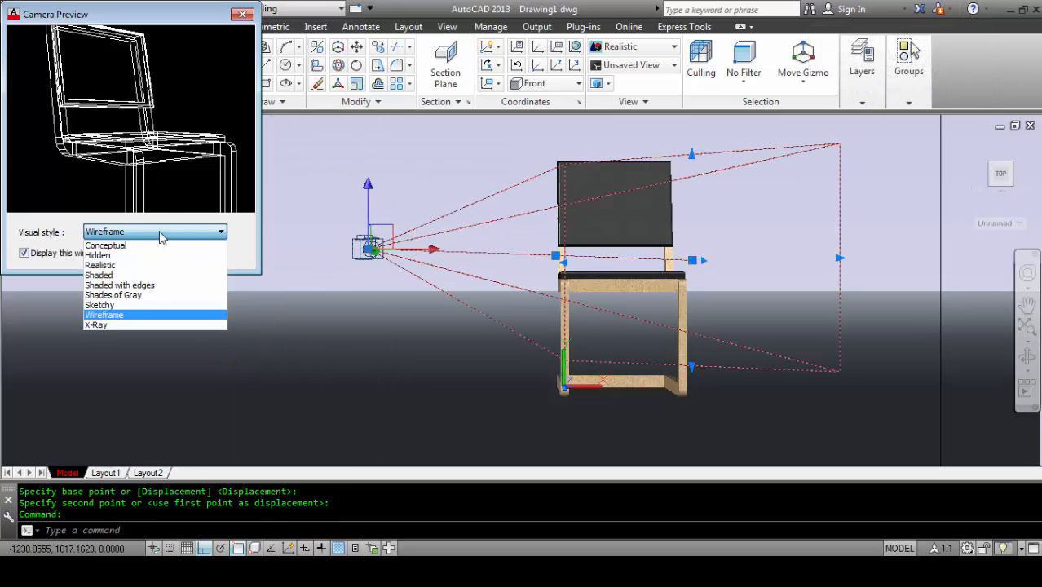
left_click(131, 265)
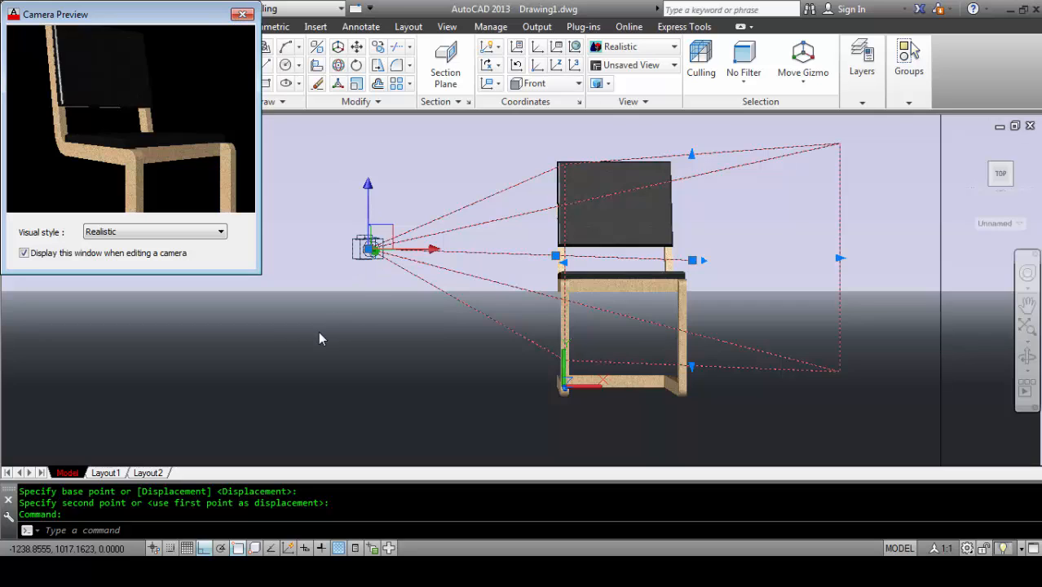
key("Escape")
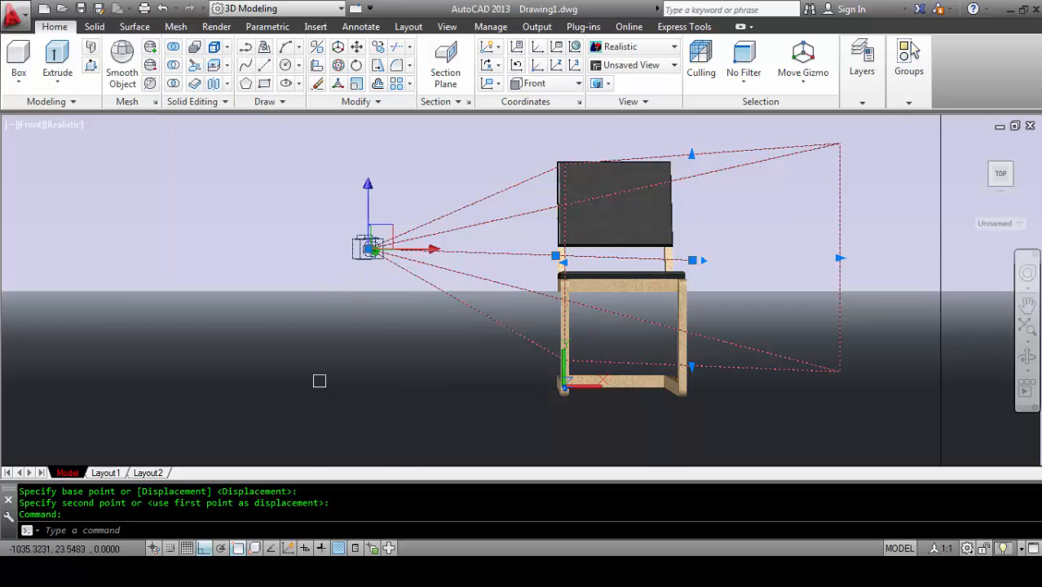
Step: Open the camera's properties and set its field of view to 50
key("Return")
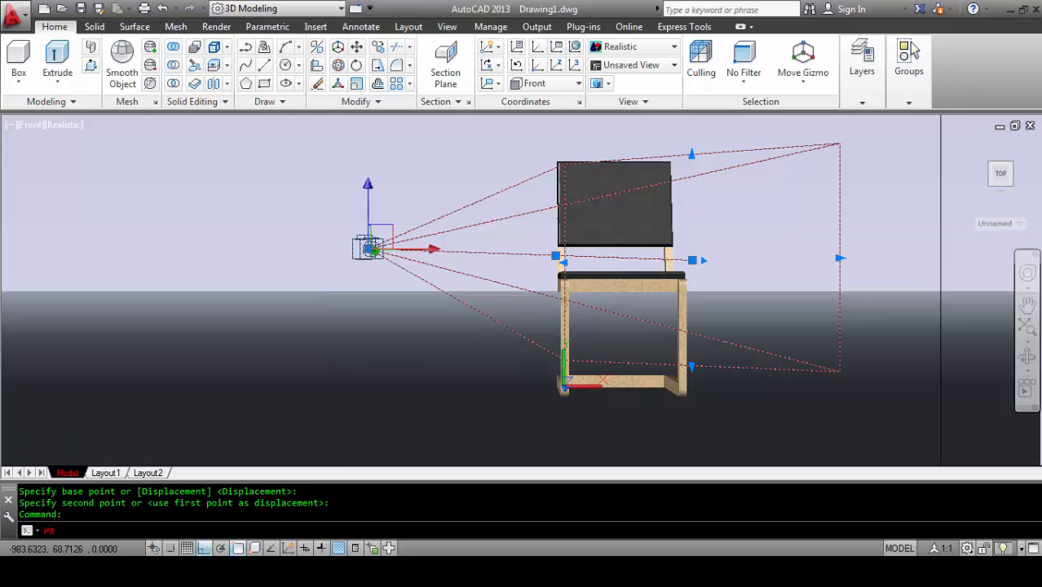
key("Return")
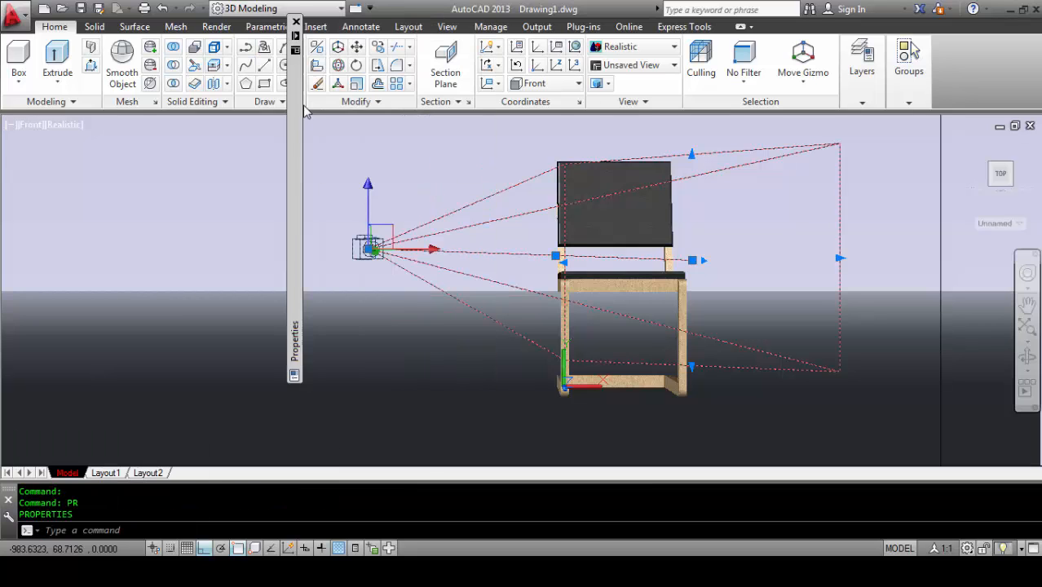
left_click_drag(295, 106, 129, 325)
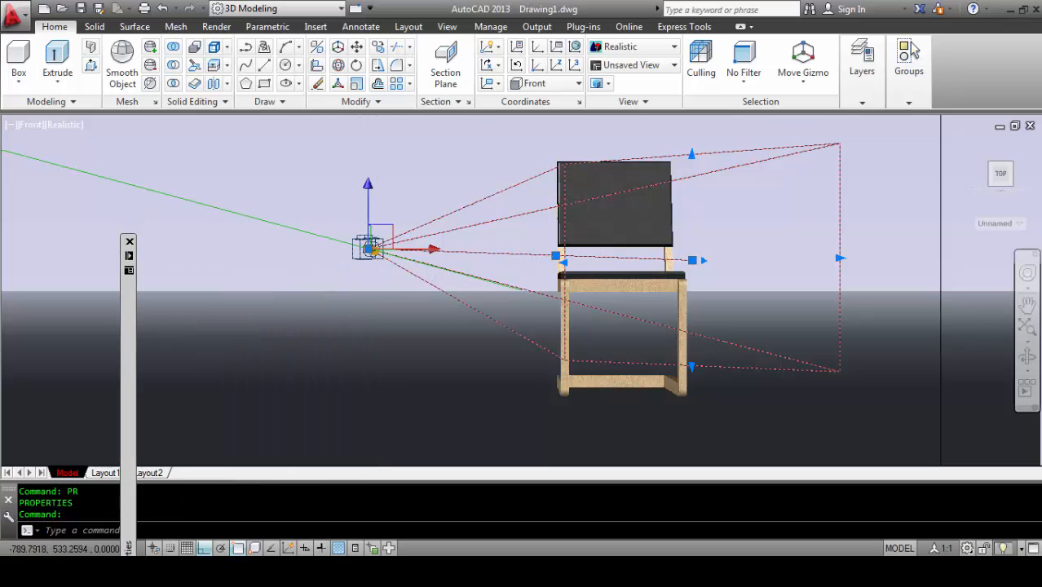
left_click(369, 248)
key("Escape")
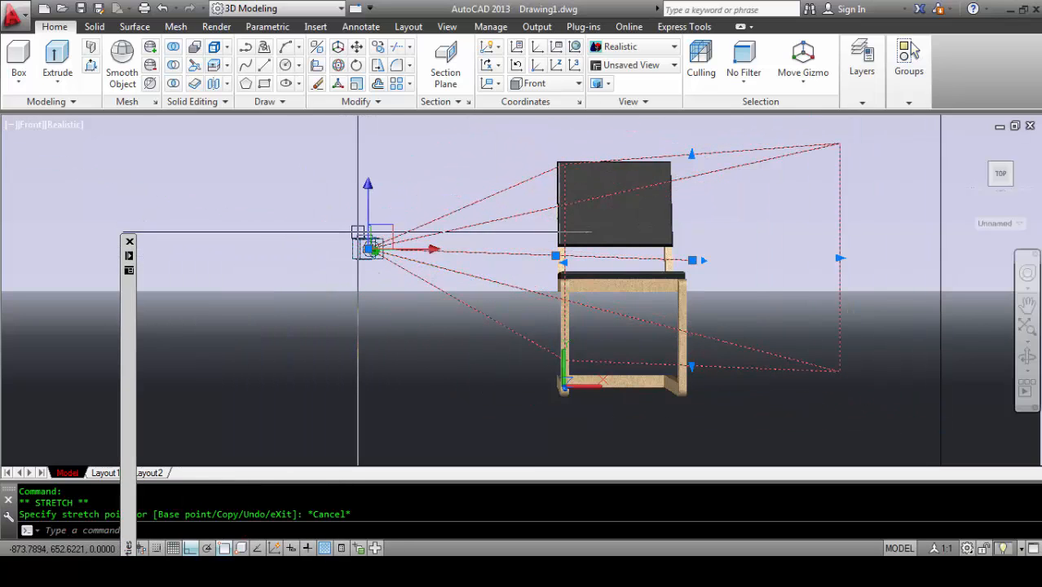
key("Escape")
left_click(368, 249)
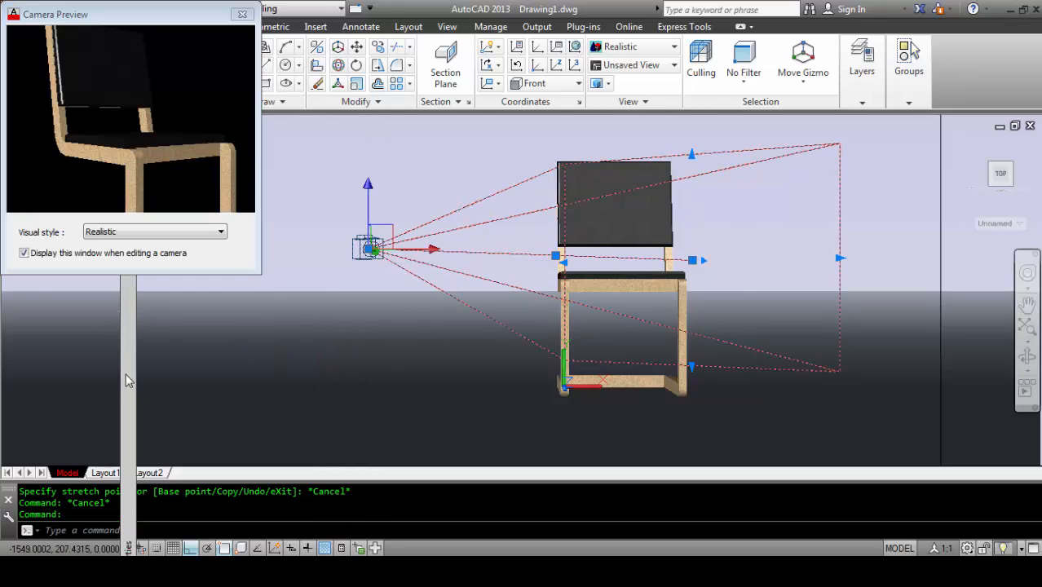
mouse_move(124, 372)
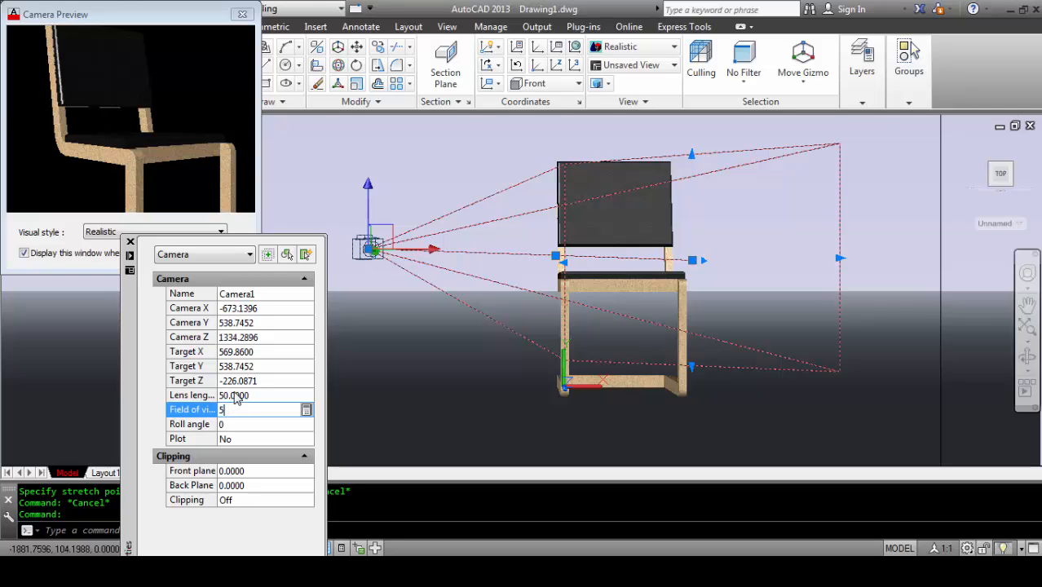
key("Tab")
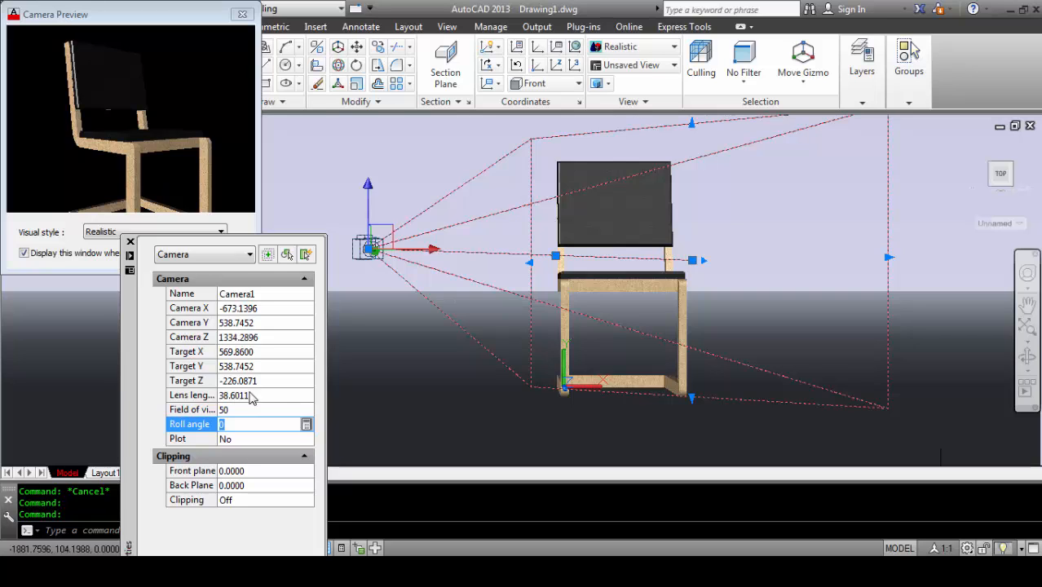
key("Escape")
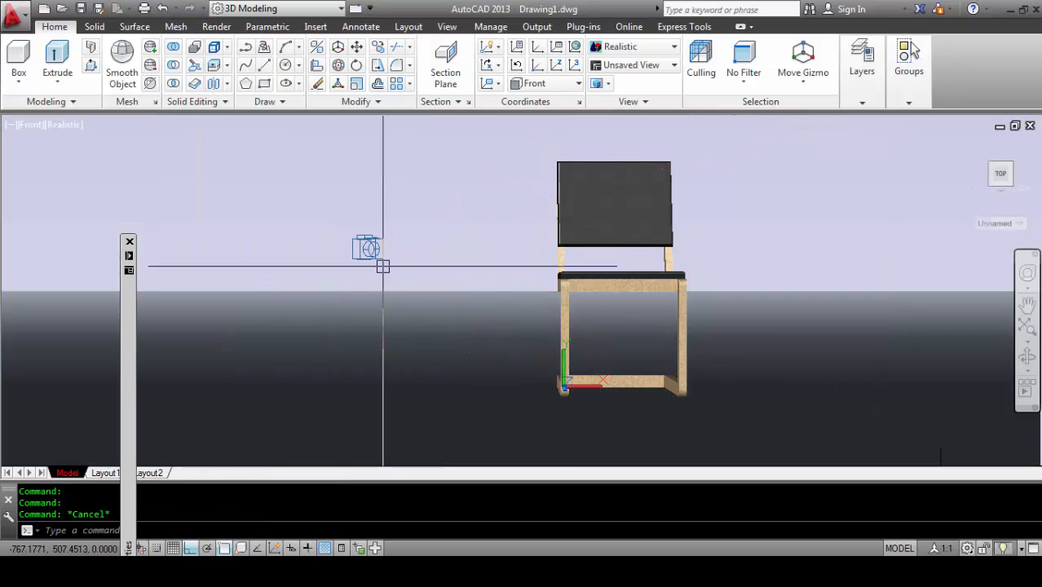
Step: Move the camera slightly down to about seat level and check the chair's framing in the camera preview
type("m")
key("Return")
key("Return")
left_click(363, 295)
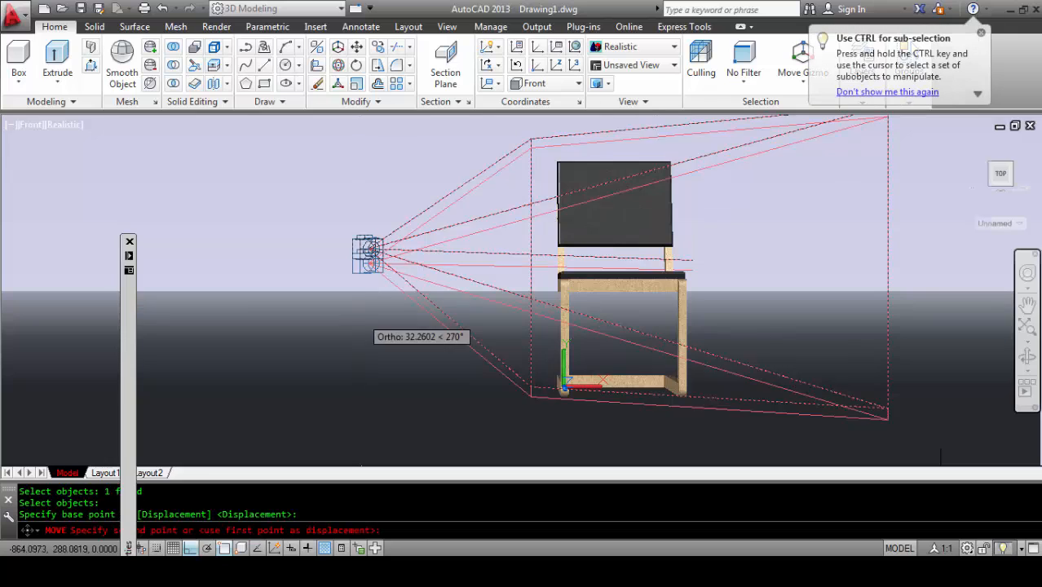
left_click(363, 314)
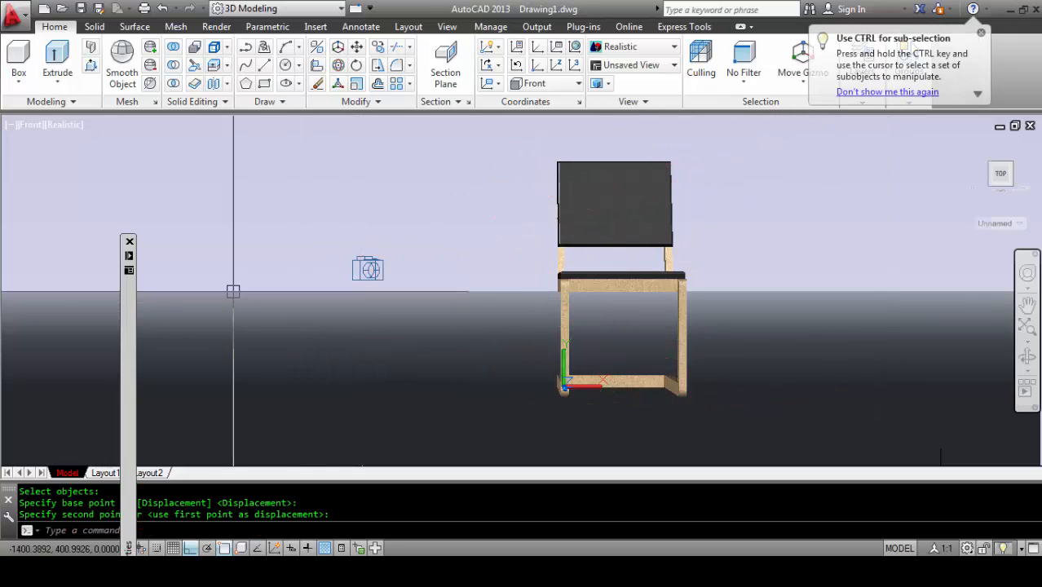
left_click(129, 241)
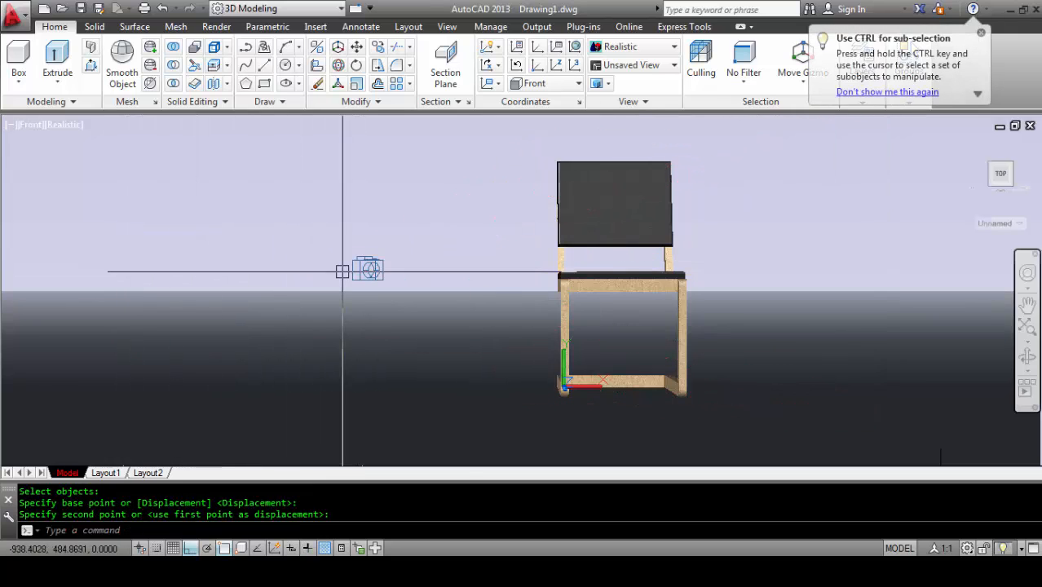
left_click(367, 269)
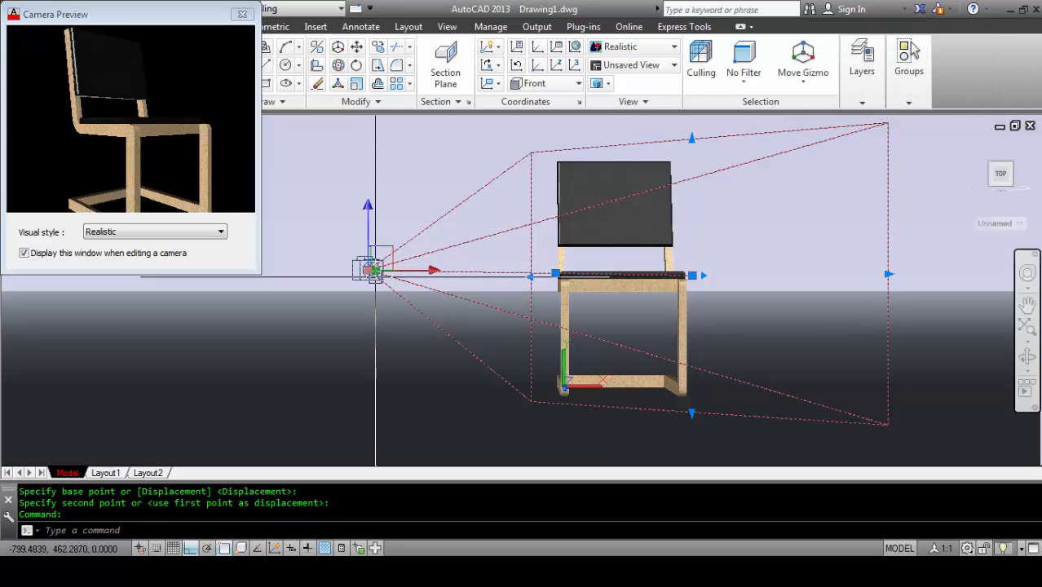
key("Escape")
key("Escape")
key("Escape")
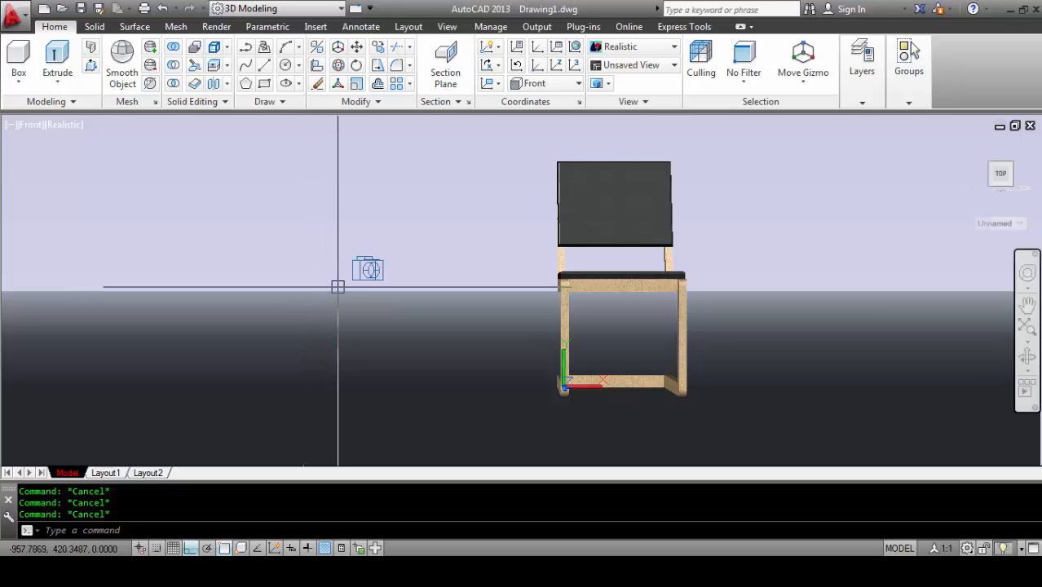
Step: Set the advanced render settings to an output size of 1024 x 768 and the High preset
type("epref")
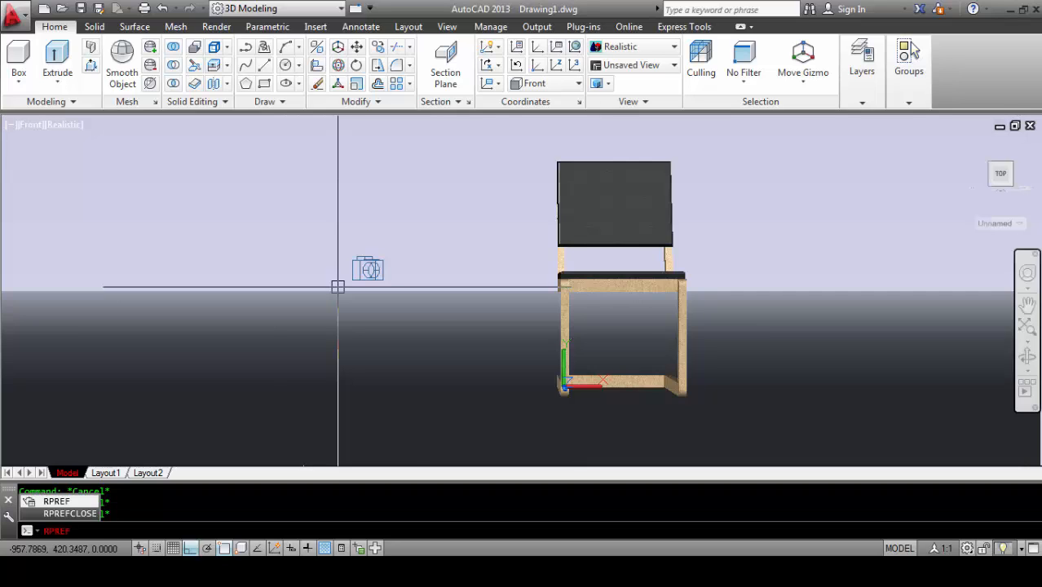
key("Return")
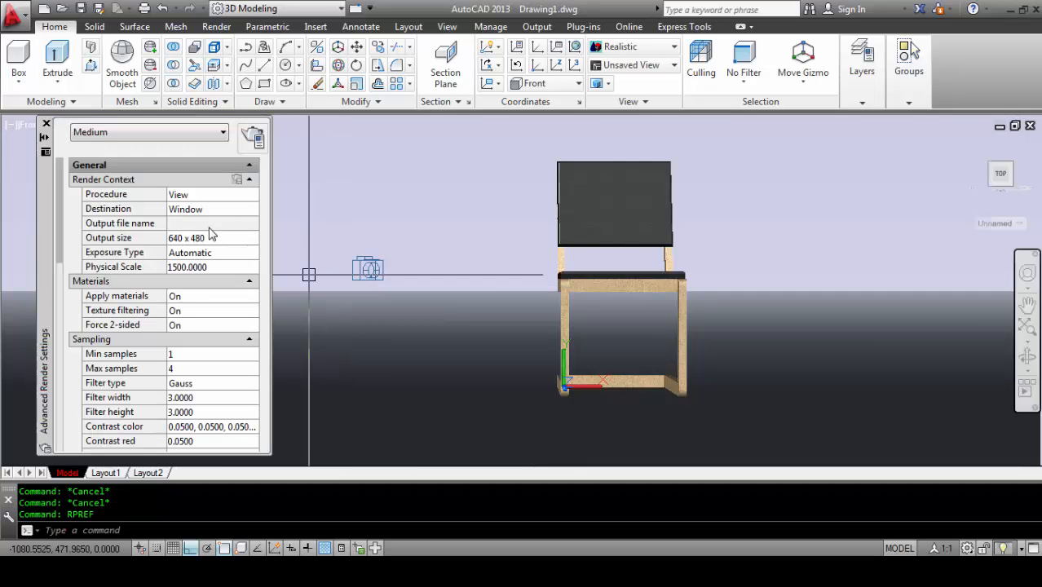
left_click(217, 242)
left_click(218, 242)
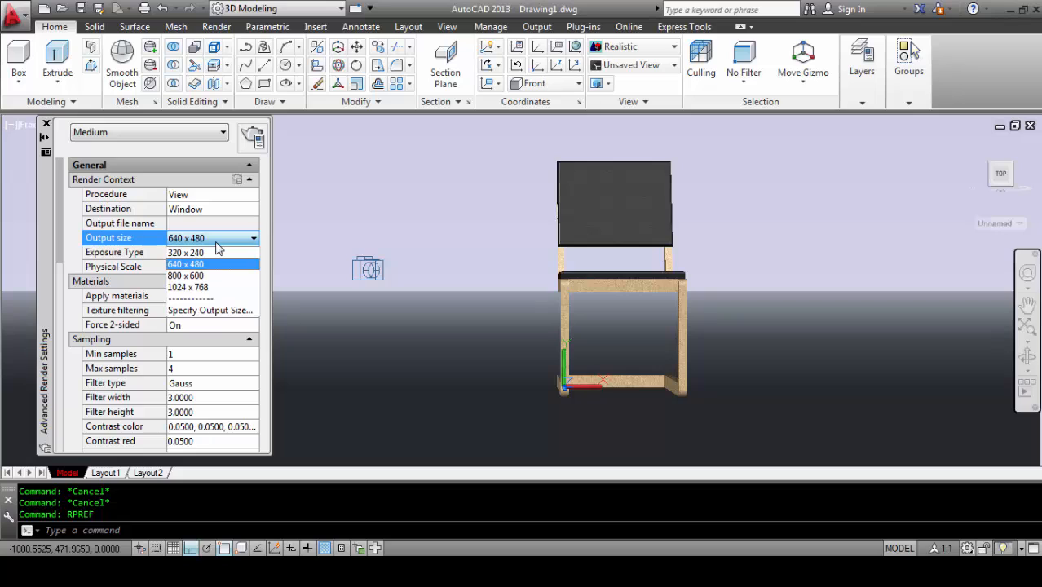
left_click(210, 289)
left_click(216, 133)
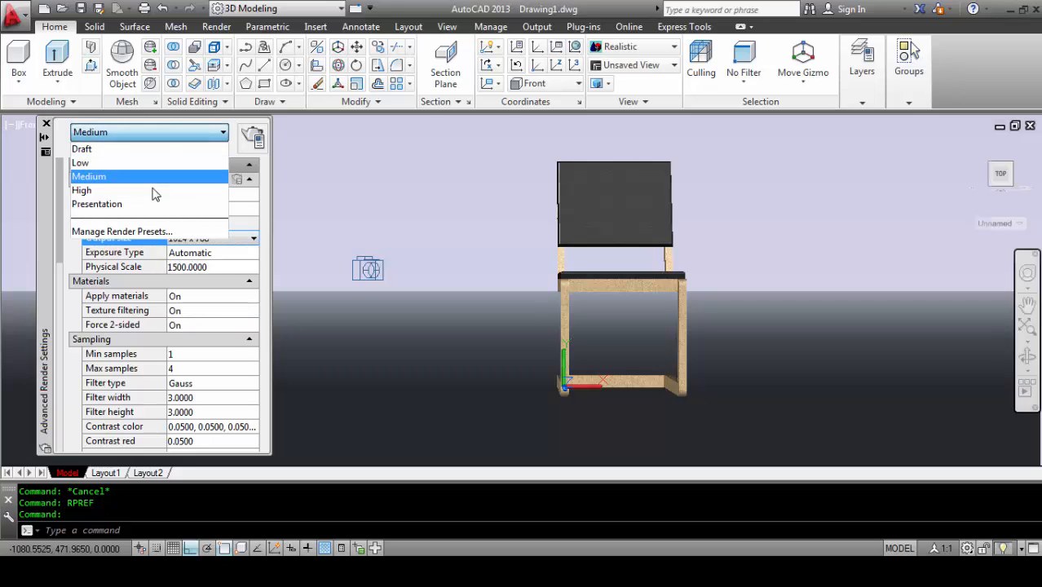
left_click(152, 191)
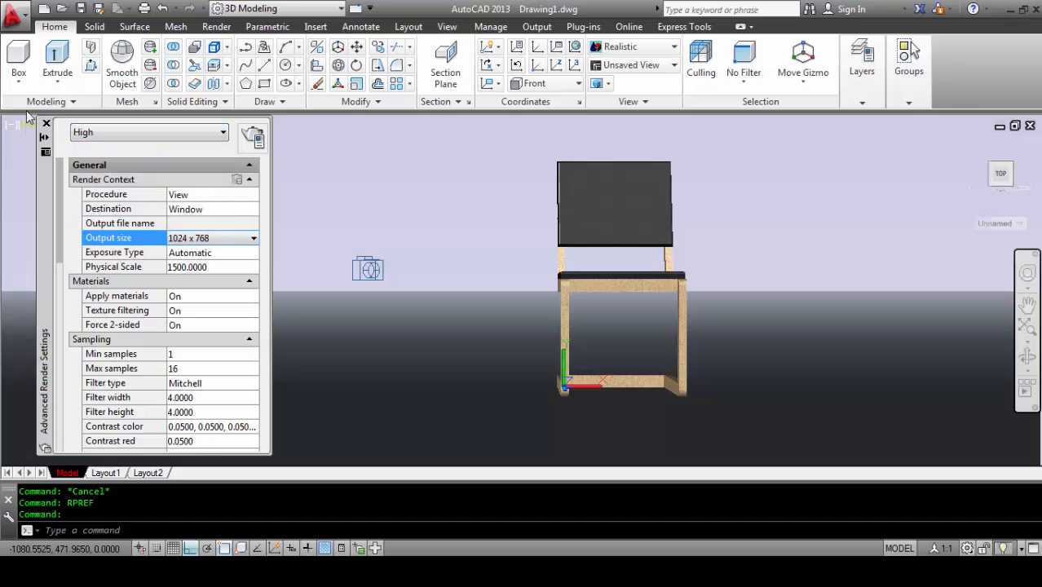
left_click(46, 122)
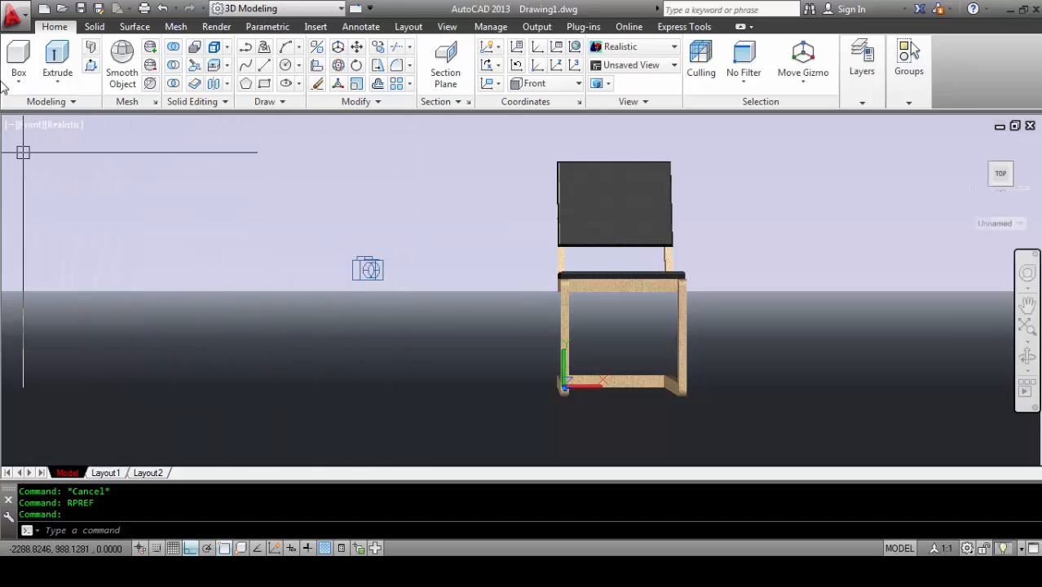
Step: Switch the viewport to the Camera1 view of the chair
left_click(29, 125)
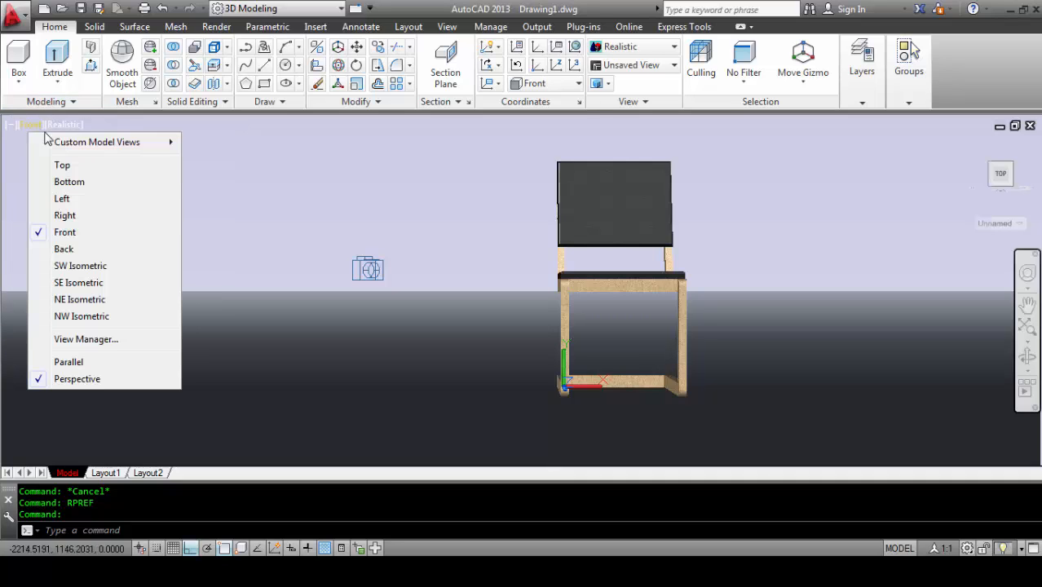
mouse_move(97, 145)
left_click(213, 143)
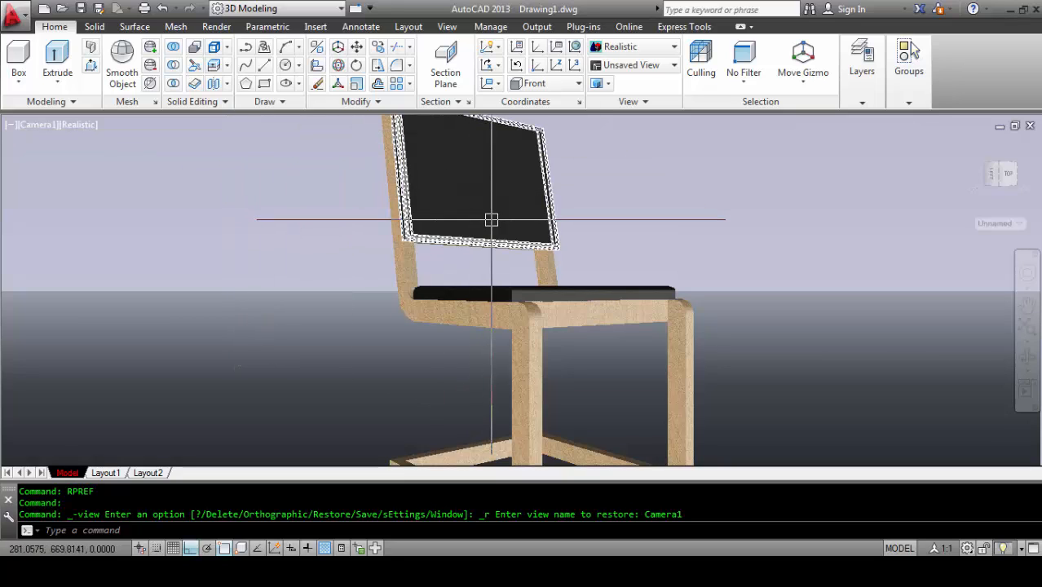
Step: Render the Camera1 view of the chair and move the render window aside
type("rr")
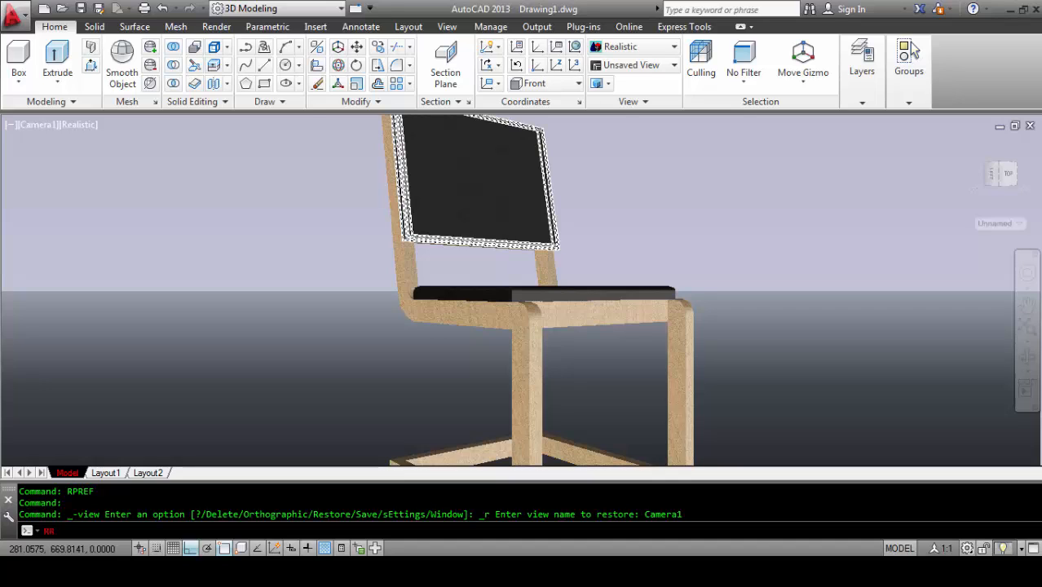
key("Return")
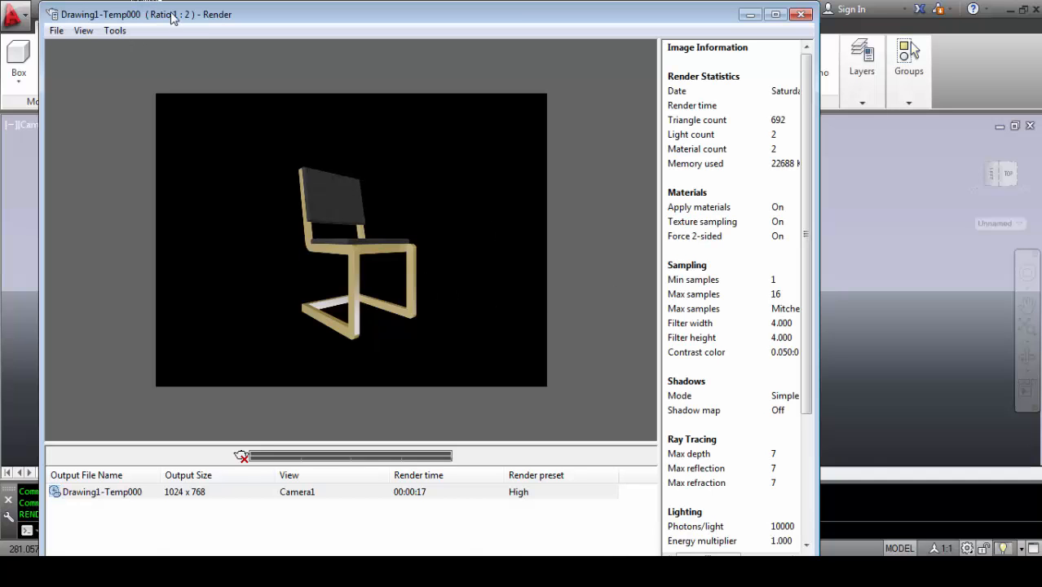
left_click_drag(171, 17, 346, 17)
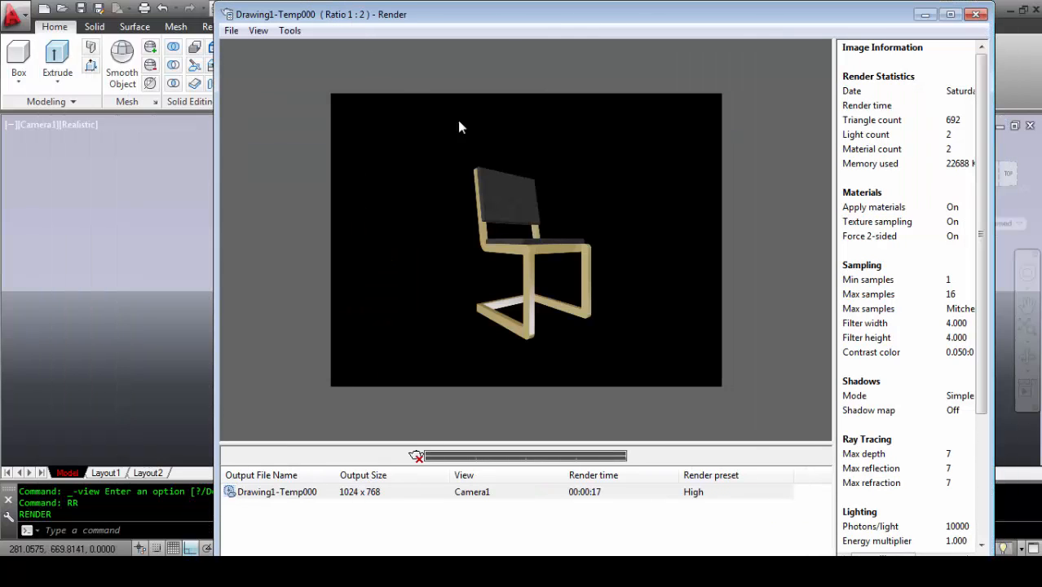
Step: Start saving the finished Drawing1-Temp000 render to an image file and choose JPEG as the file type
right_click(332, 494)
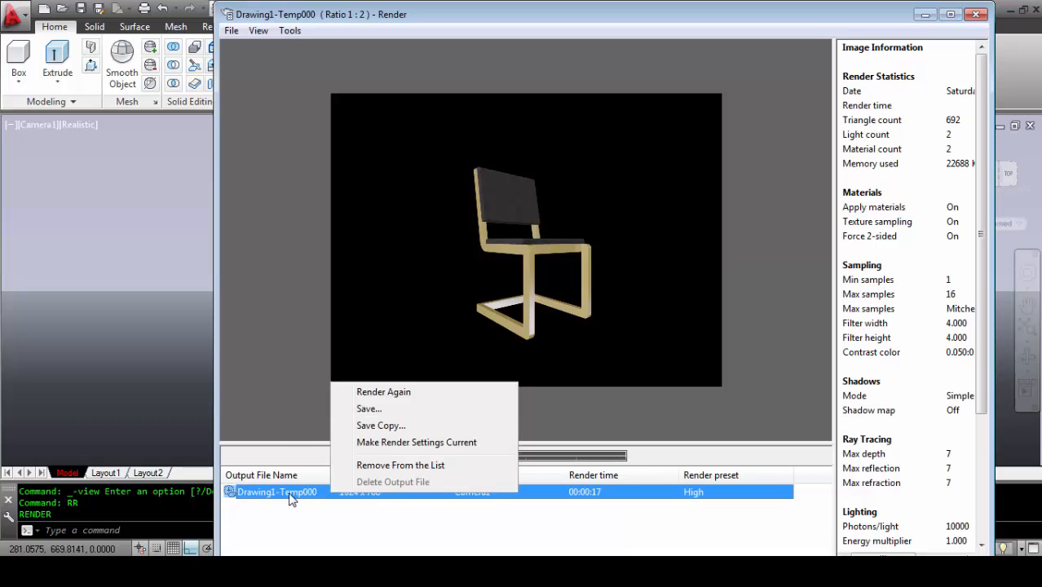
left_click(369, 409)
left_click(363, 467)
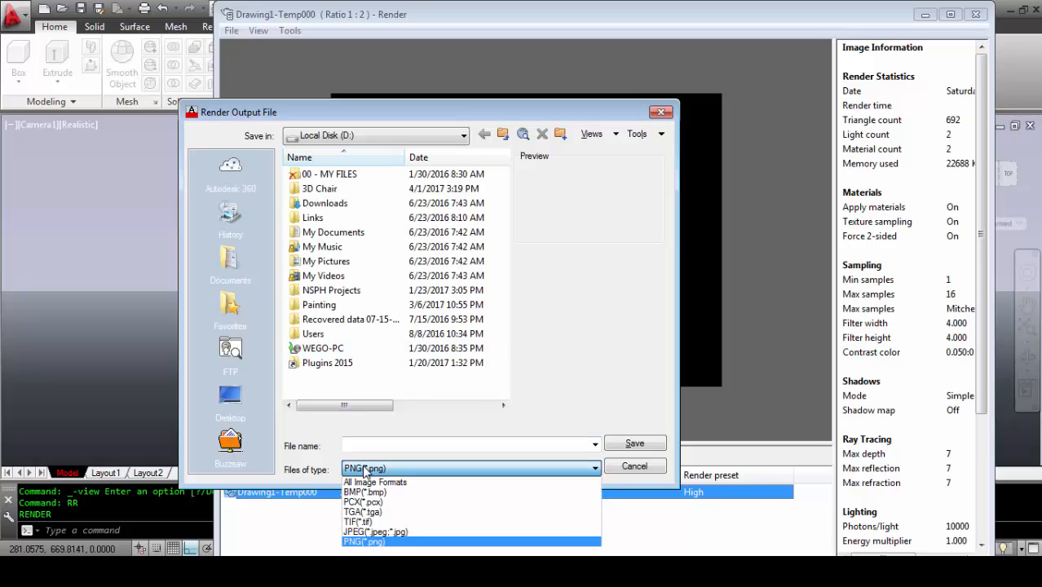
left_click(361, 473)
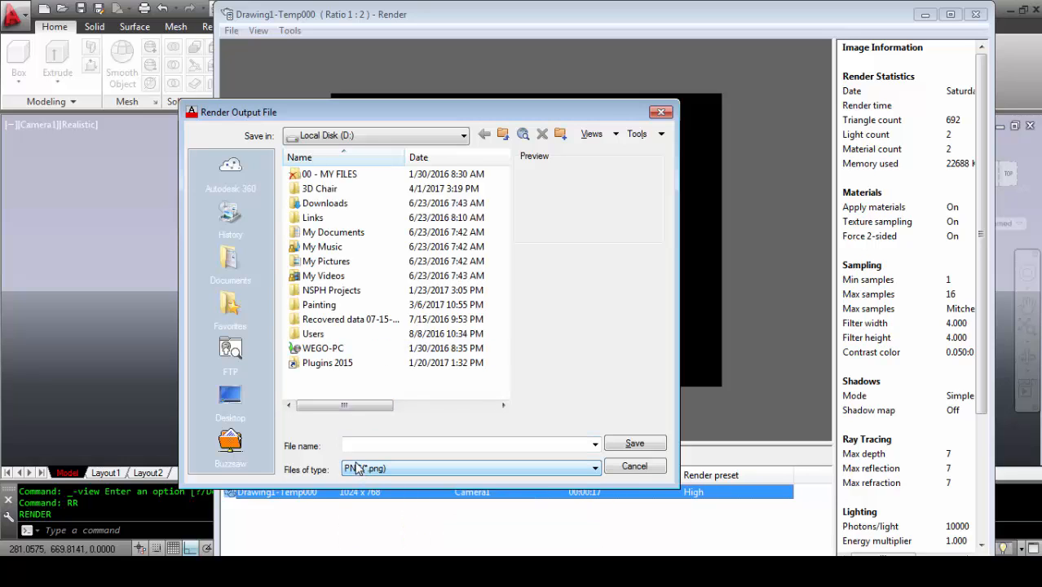
left_click(362, 468)
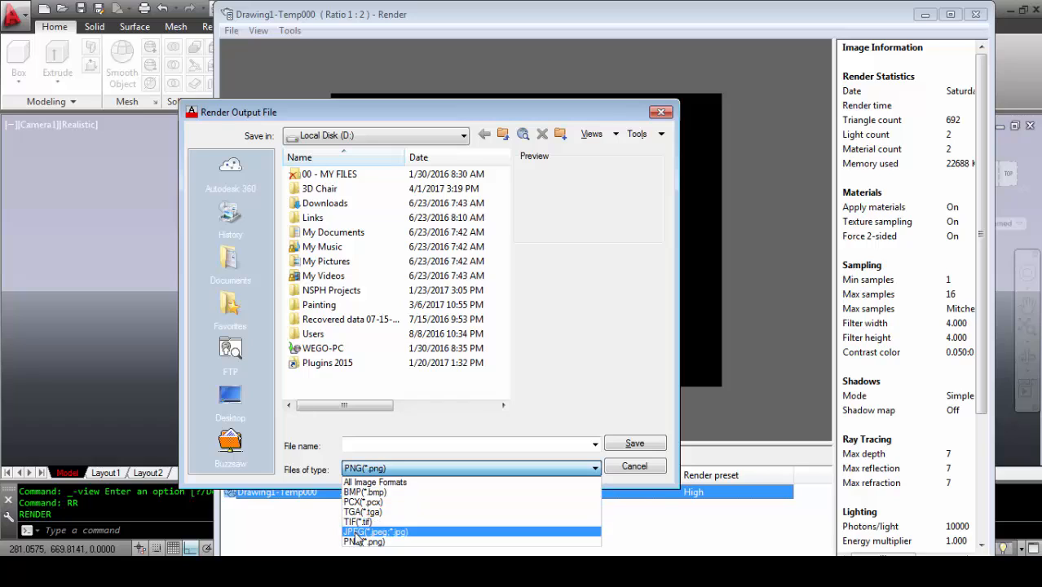
left_click(358, 531)
left_click(360, 470)
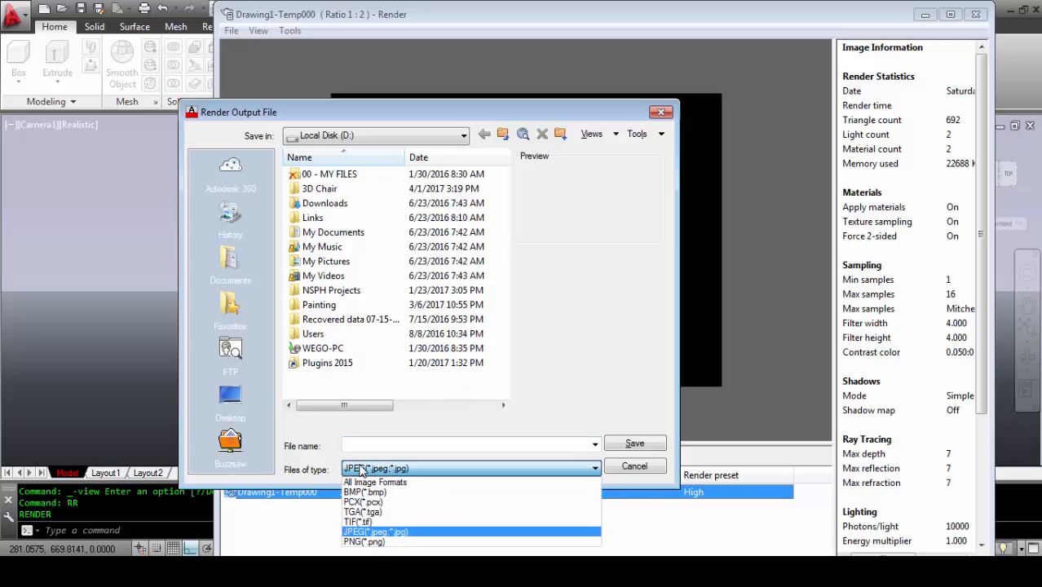
left_click(361, 471)
Step: Name the render output file 3D Chair and save it on Local Disk (D:), accepting the default JPEG image options
left_click(349, 441)
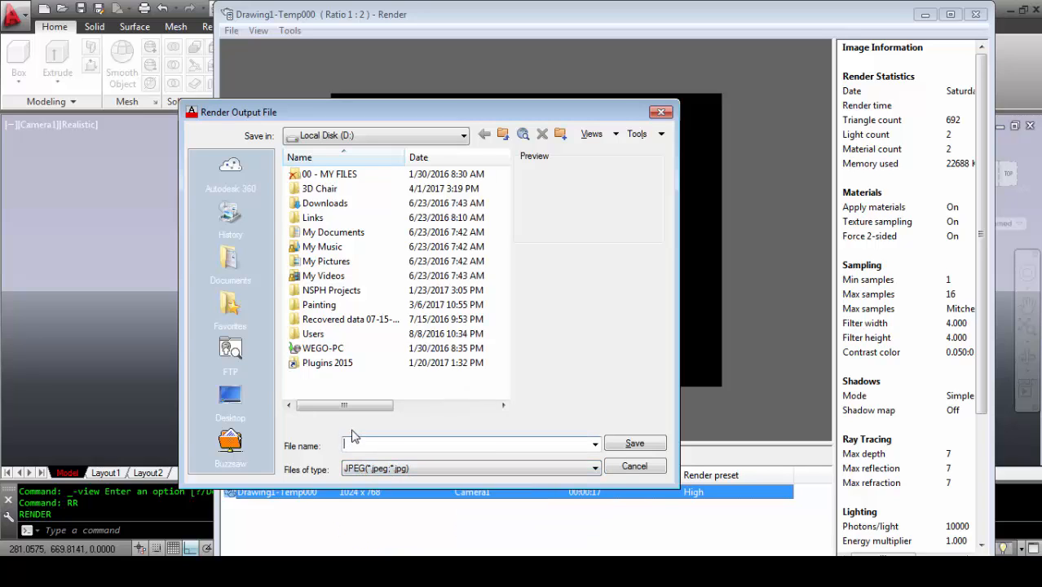
type("3d")
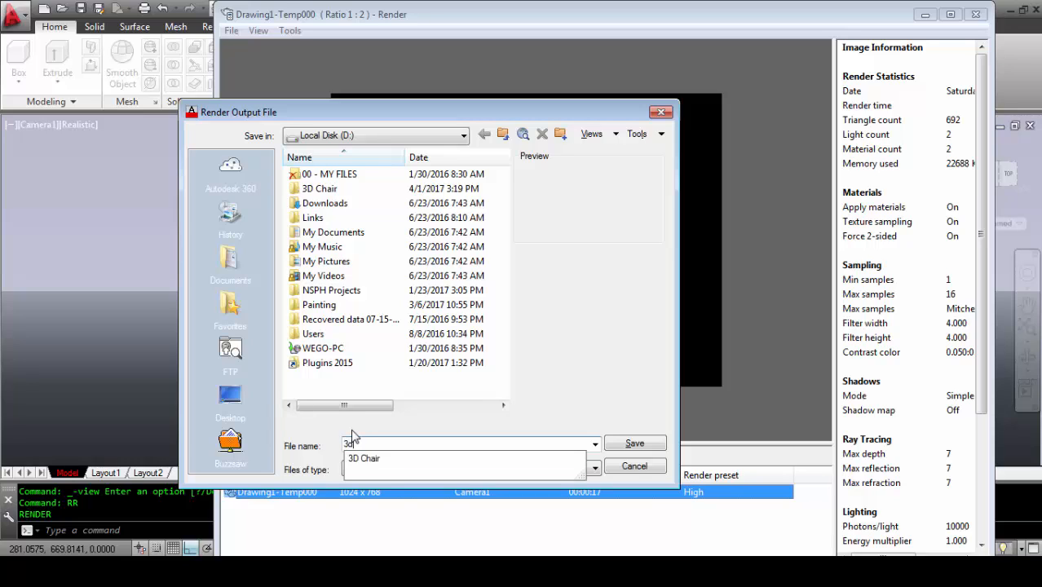
left_click(407, 458)
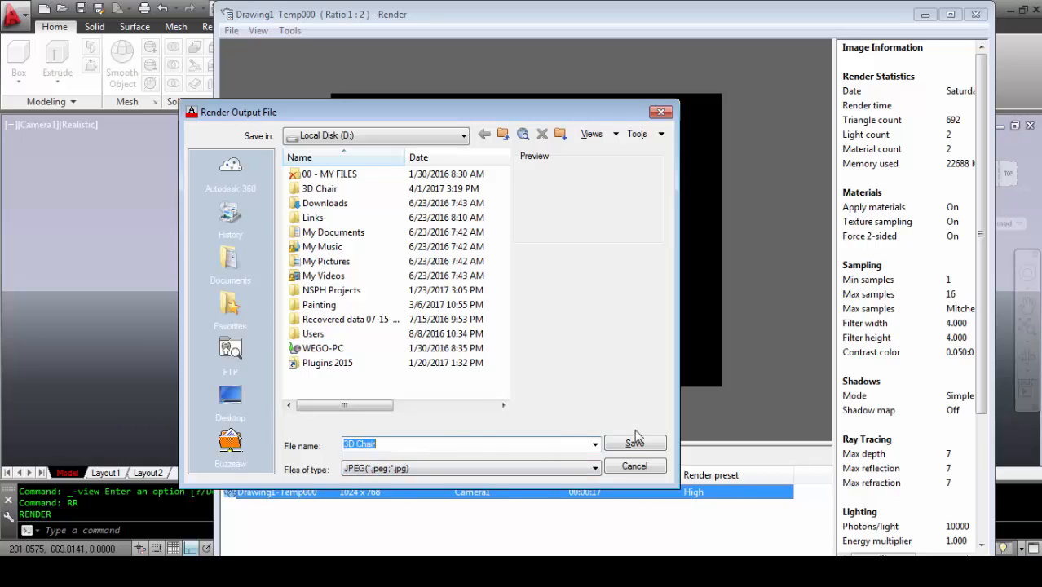
left_click(411, 447)
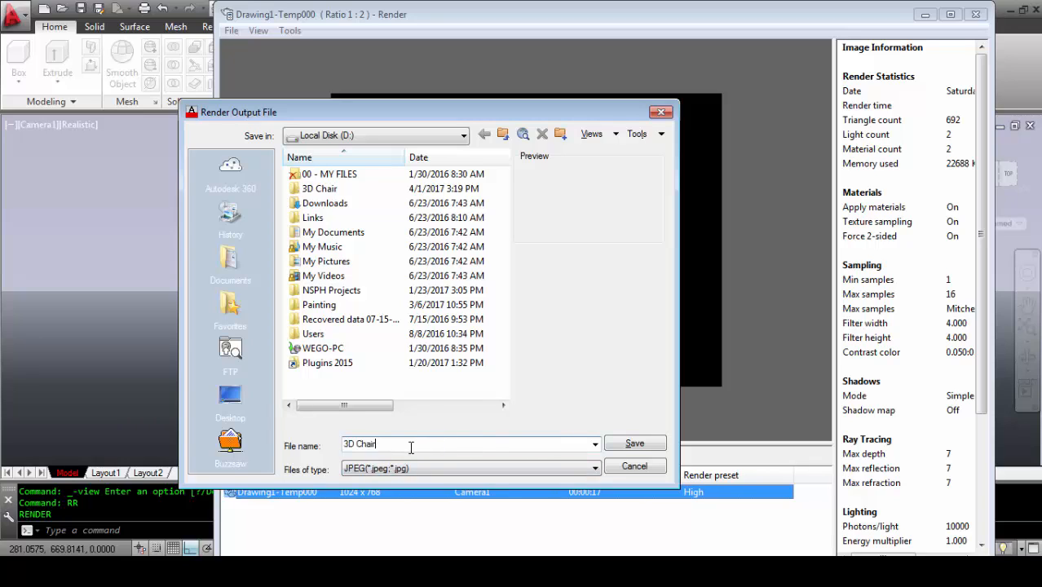
left_click(627, 443)
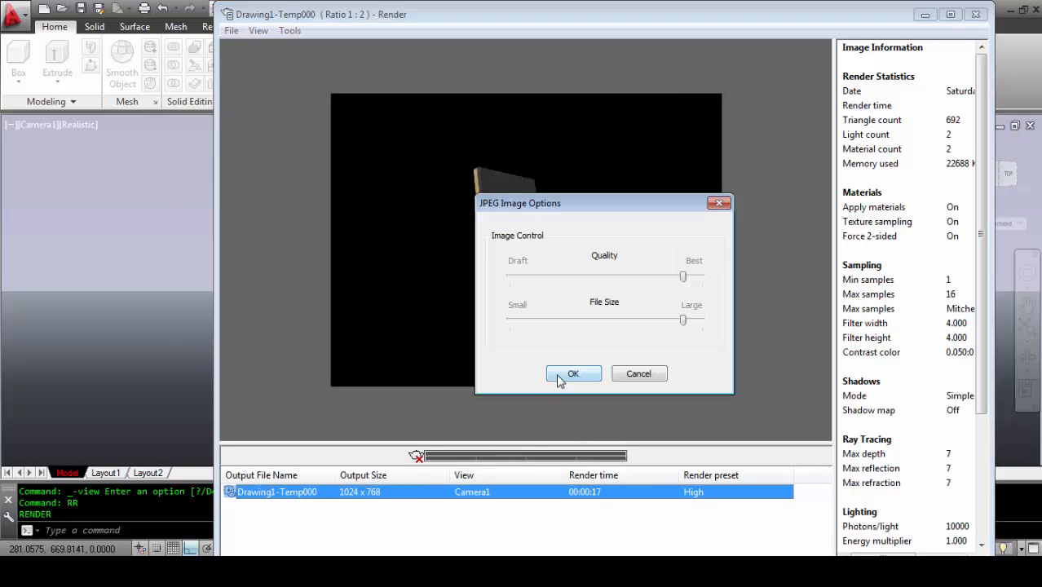
left_click(574, 374)
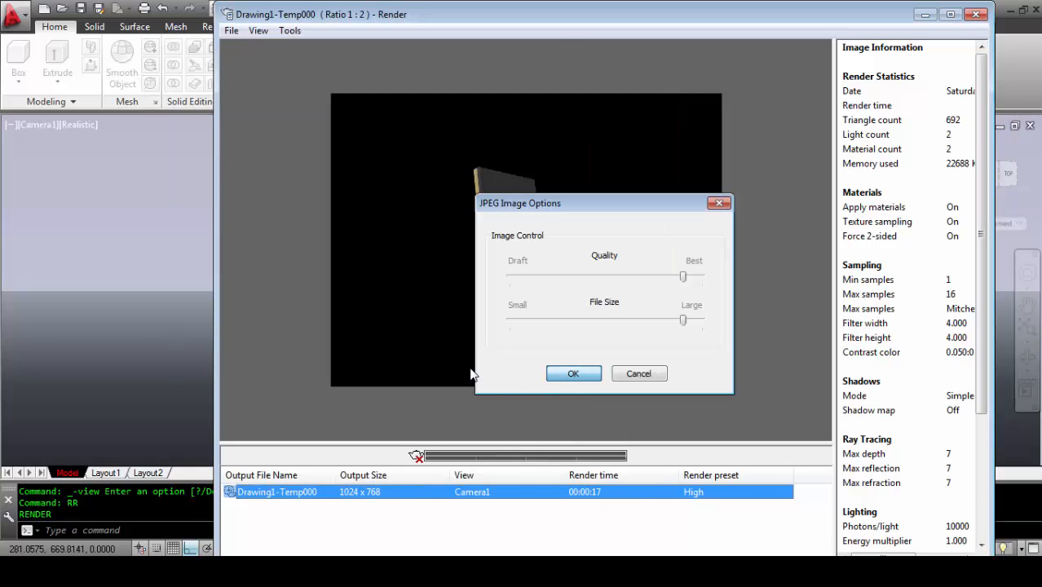